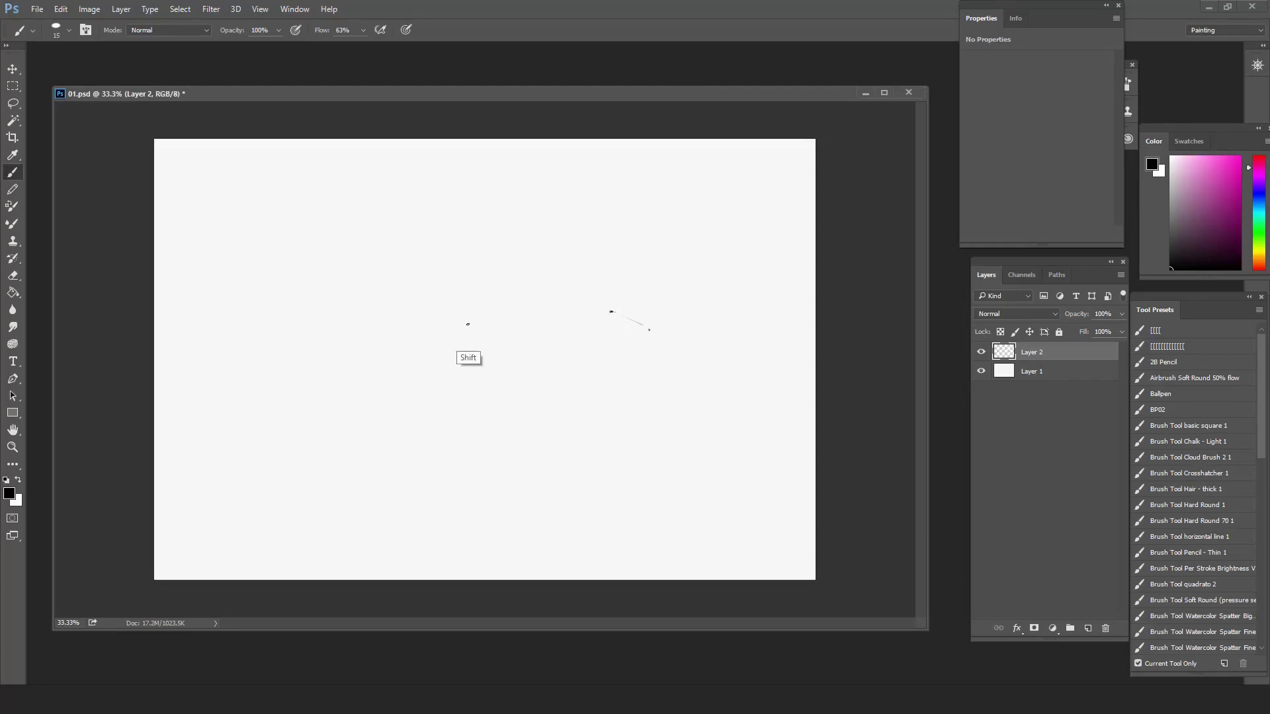
- Sketch the car's hood front edge, front fender corner and headlight on Layer 2 with the Brush tool
drag(652, 333, 468, 352)
drag(658, 340, 664, 361)
mouse_move(543, 358)
mouse_down()
mouse_move(505, 385)
mouse_move(542, 358)
mouse_up()
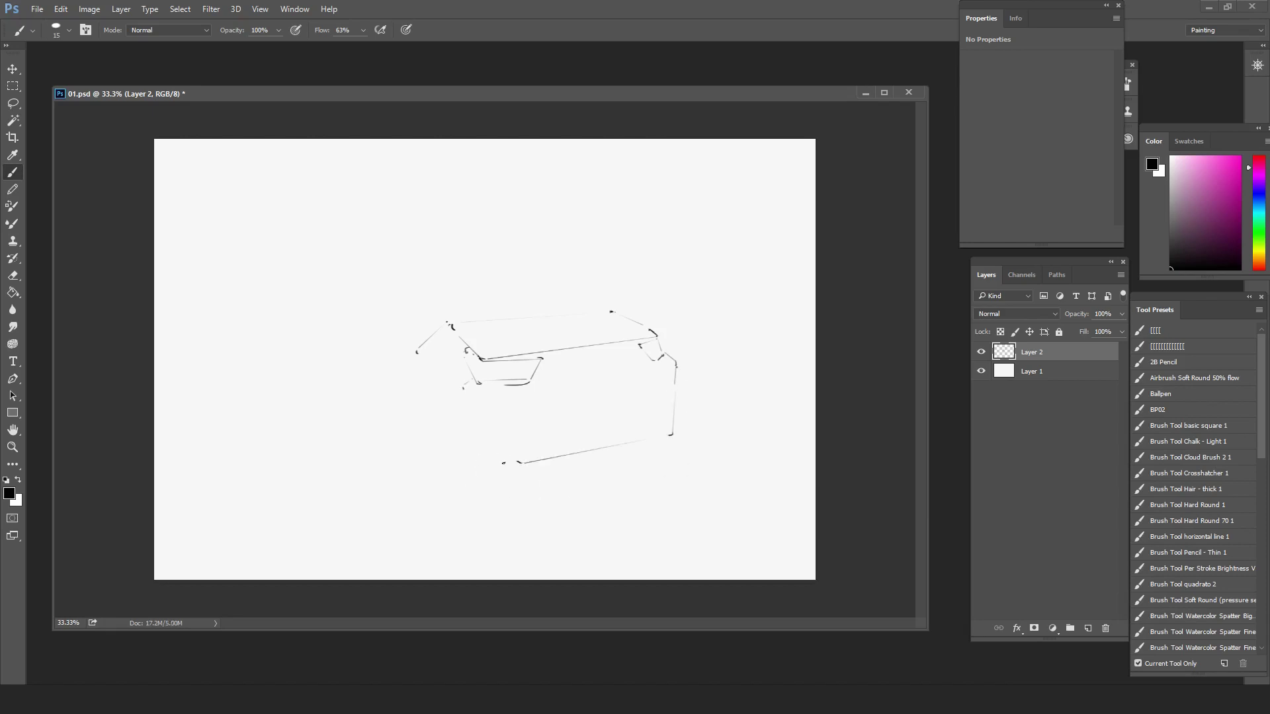
- Sketch the front bumper's side edges and lower grille opening, and tidy the lines beside the front fender with the Eraser
drag(463, 390, 468, 463)
drag(523, 431, 519, 456)
drag(641, 411, 658, 436)
key(e)
drag(409, 401, 417, 425)
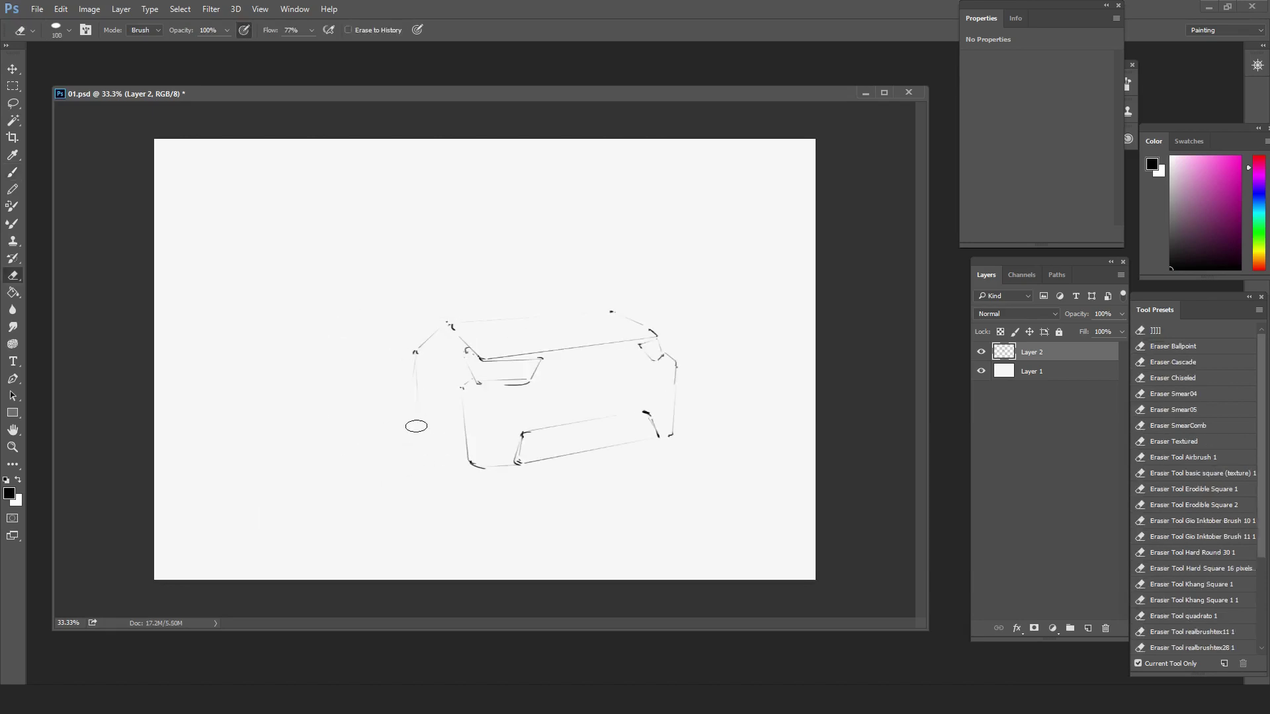
- Outline the windshield with straight brush lines from the back of the hood up to the roof's front edge
key(b)
click(611, 311)
shift+click(559, 251)
shift+click(414, 264)
shift+click(445, 329)
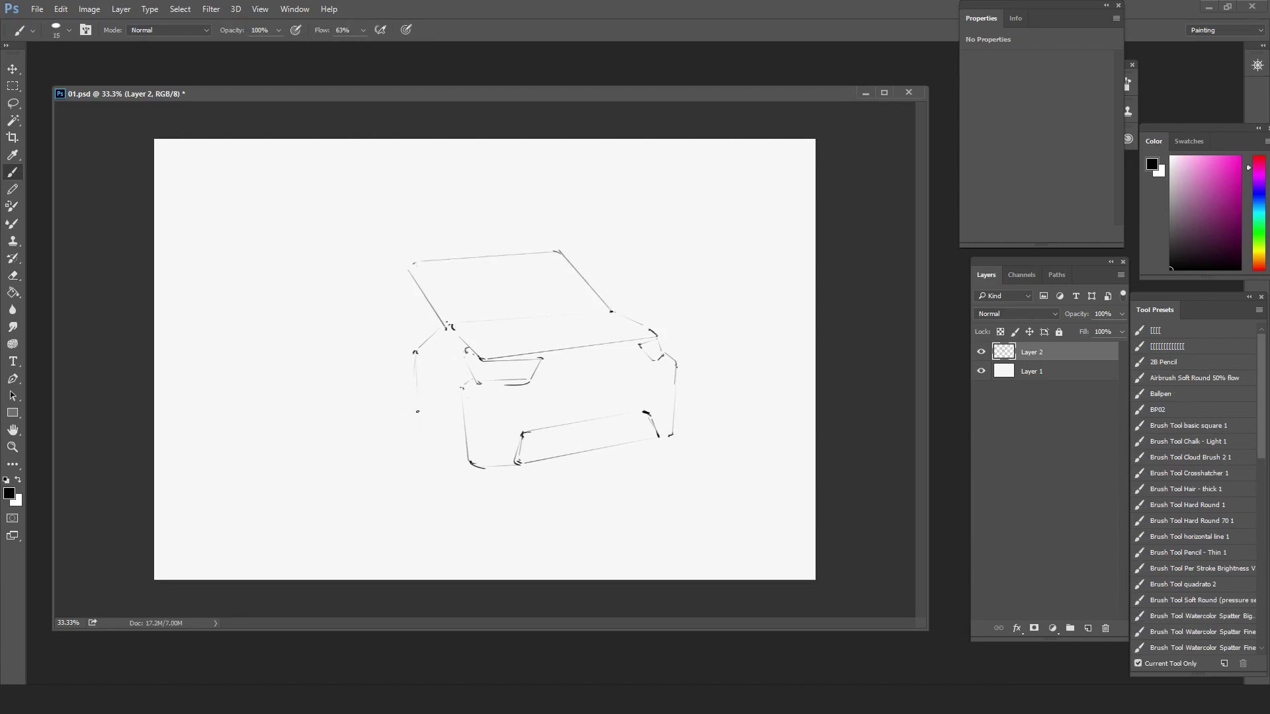
- Draw the roof line, rear pillar and side window outline, erasing the stray marks near the roof's rear end
shift+click(352, 247)
shift+click(334, 254)
mouse_move(363, 243)
mouse_down()
mouse_move(305, 258)
mouse_move(297, 305)
mouse_up()
shift+click(274, 318)
key(e)
drag(337, 252, 349, 251)
key(b)
drag(417, 338, 443, 326)
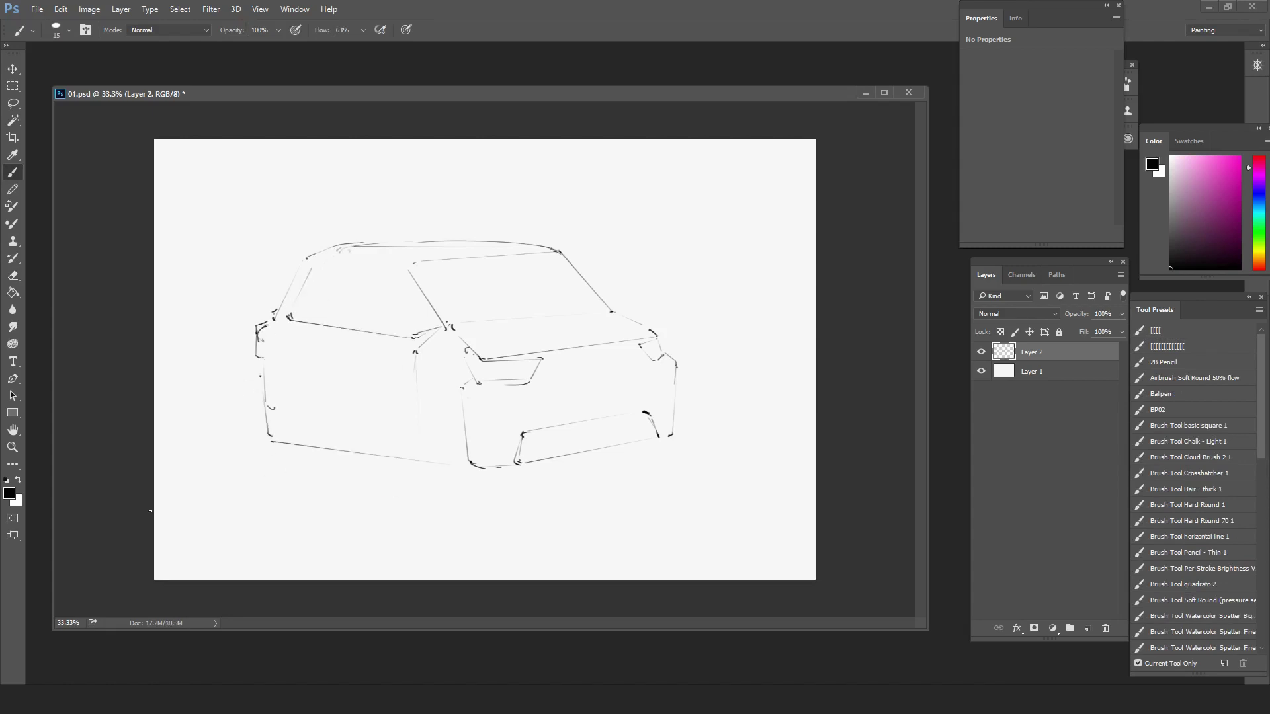
- Lasso the cabin and roof section of the sketch, reshape it with Skew and clear the selection
click(13, 103)
mouse_move(592, 238)
mouse_down()
mouse_move(488, 328)
mouse_move(577, 225)
mouse_up()
key(ctrl+t)
right_click(475, 289)
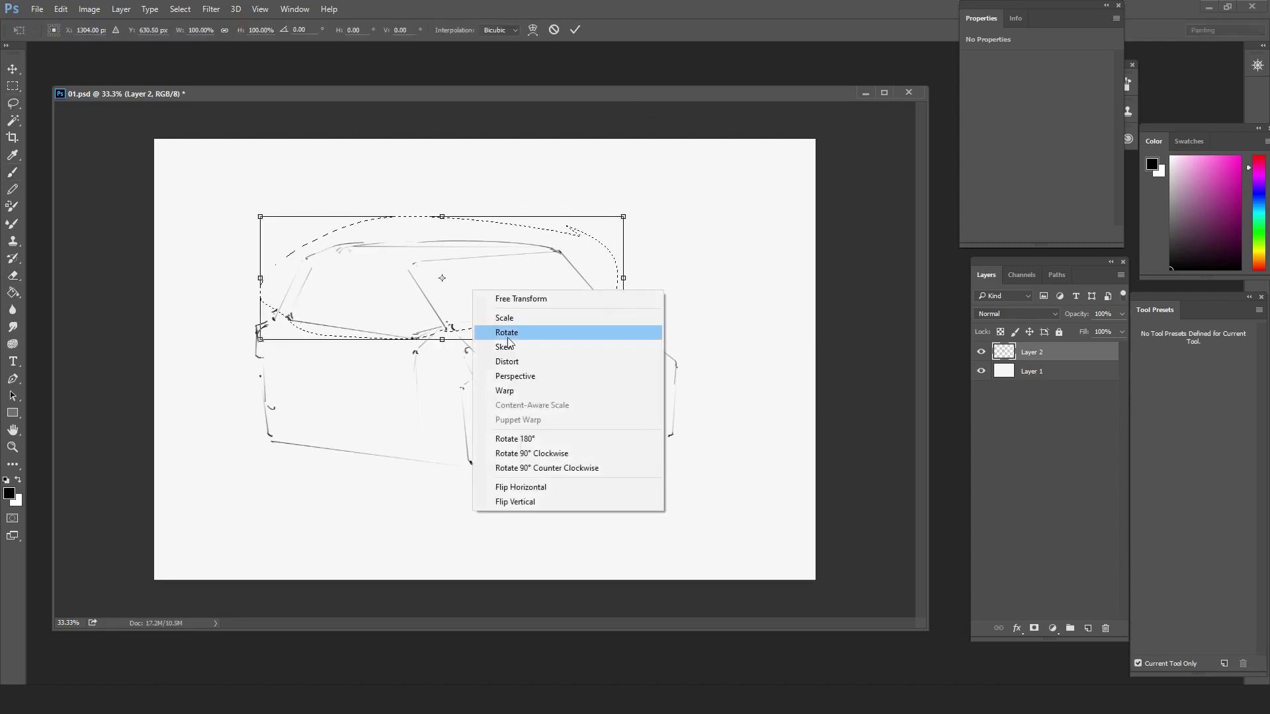
click(506, 347)
drag(261, 216, 262, 236)
key(Return)
key(ctrl+d)
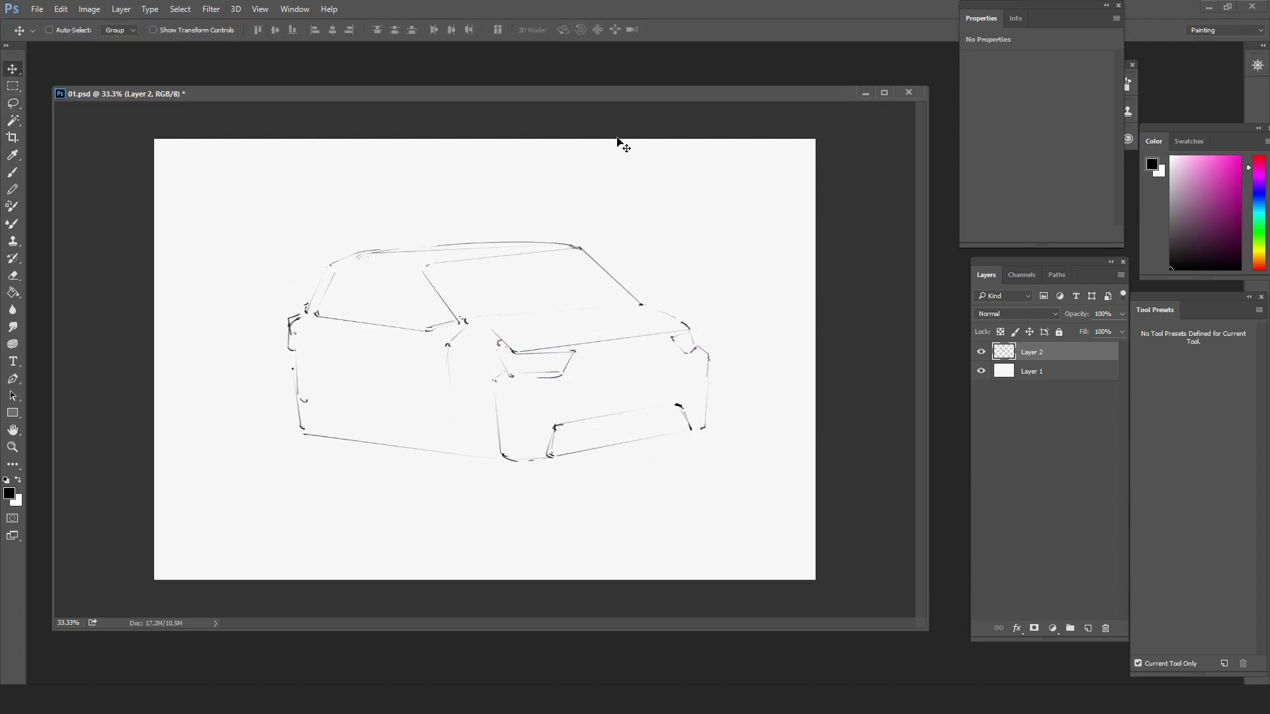
- Redraw the sill as a straight line and extend the car's rear deck and rear fender edge further back
key(b)
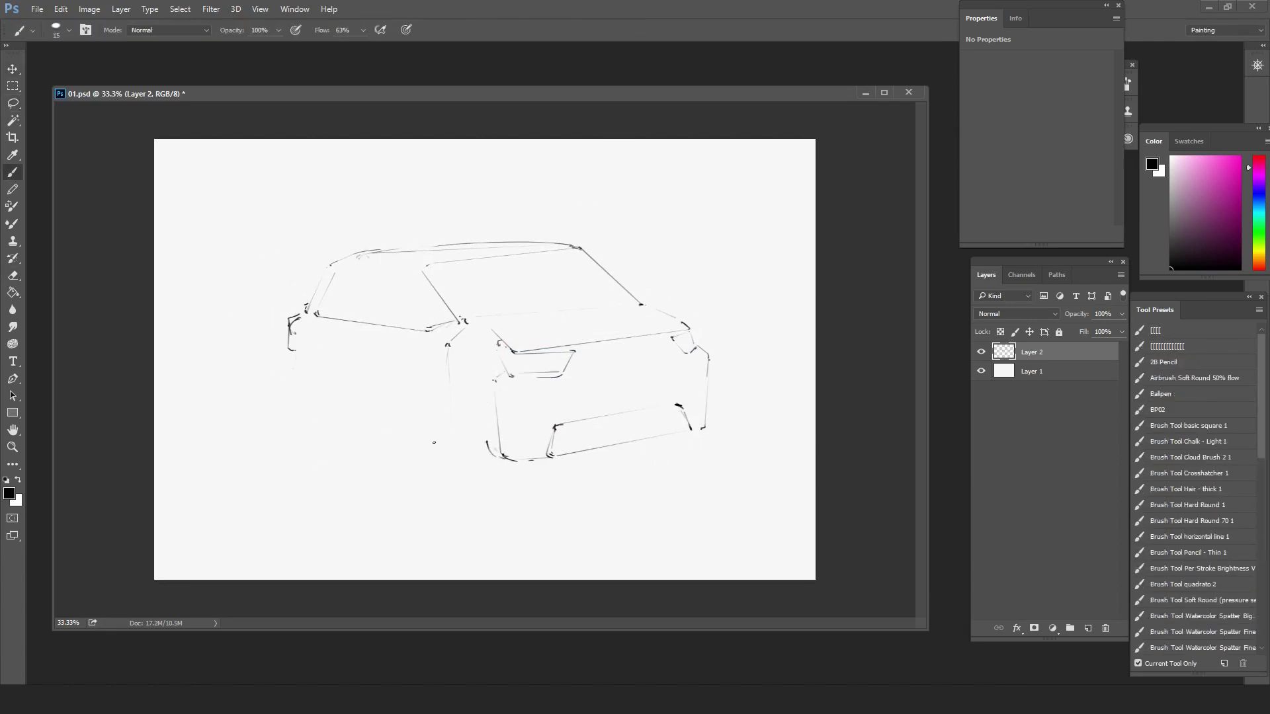
shift+click(309, 433)
shift+click(486, 454)
drag(280, 327, 291, 320)
drag(305, 311, 260, 326)
shift+click(274, 399)
- Draw double-lined rear and front wheel arches on the car's side and clean up the surrounding lines
drag(274, 399, 340, 386)
shift+click(342, 430)
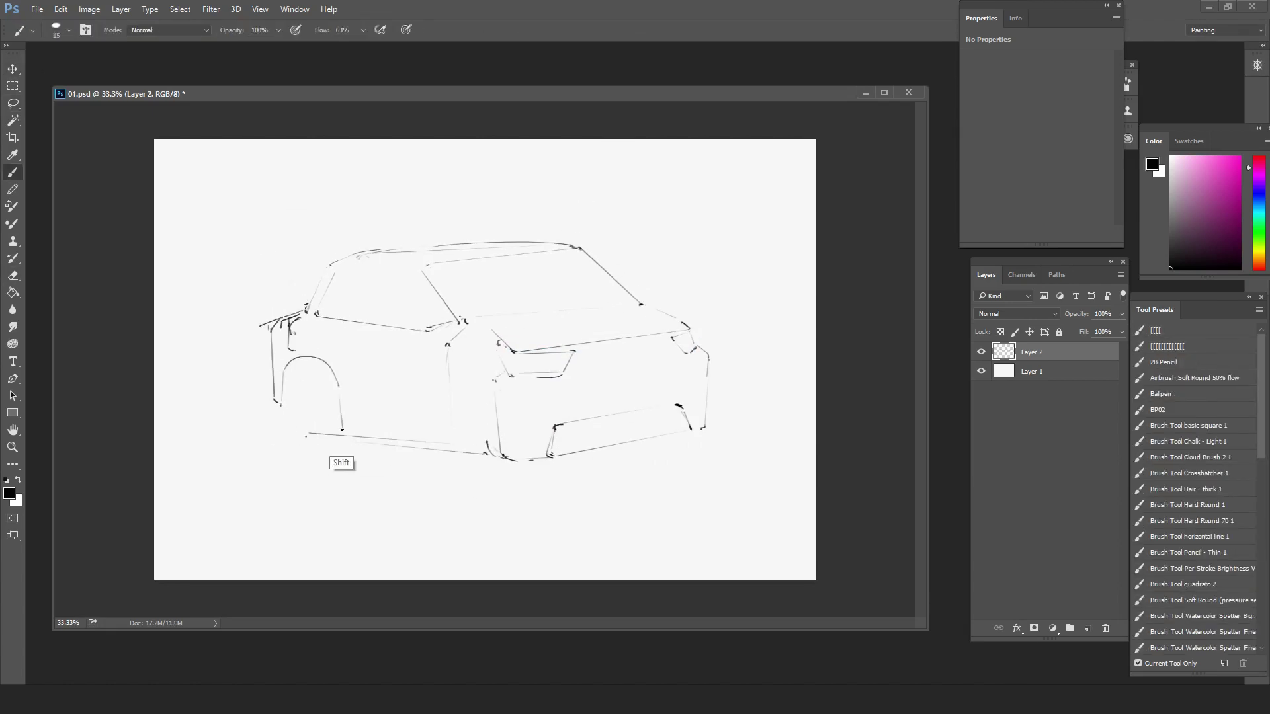
mouse_move(343, 437)
mouse_down()
mouse_move(322, 416)
mouse_move(324, 382)
mouse_up()
mouse_move(418, 367)
mouse_down()
mouse_move(416, 433)
mouse_move(471, 393)
mouse_up()
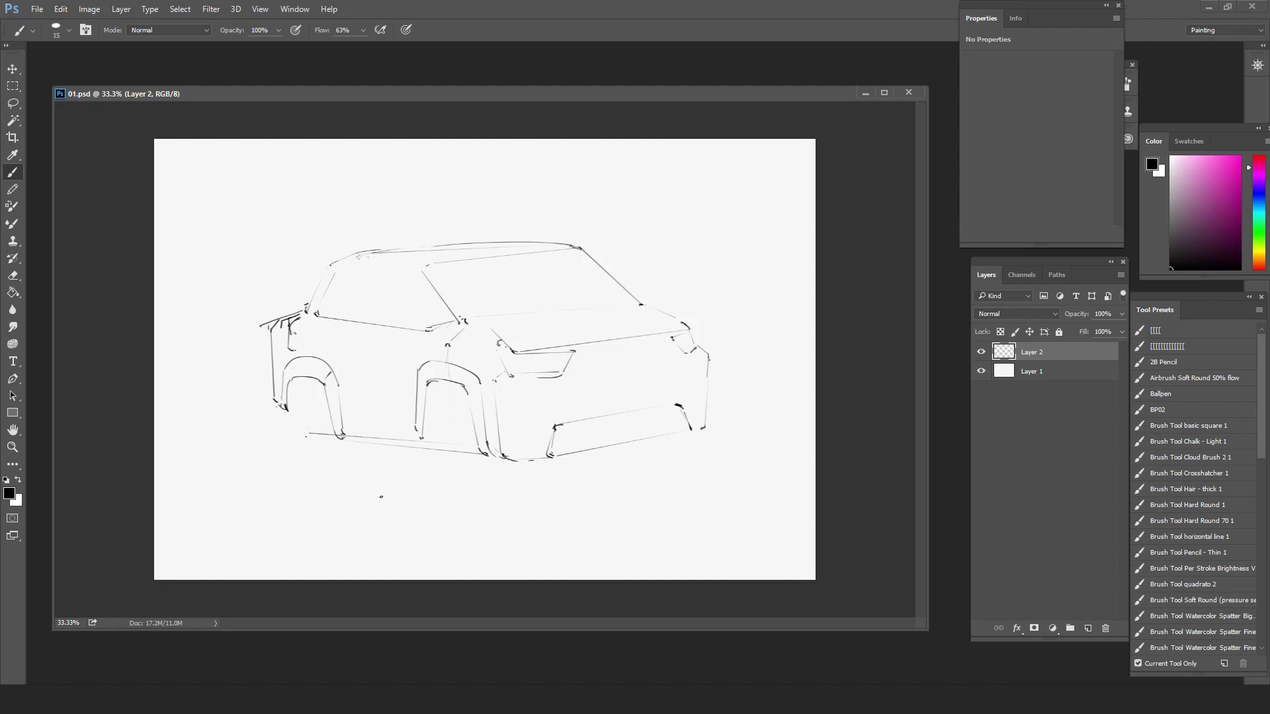
key(e)
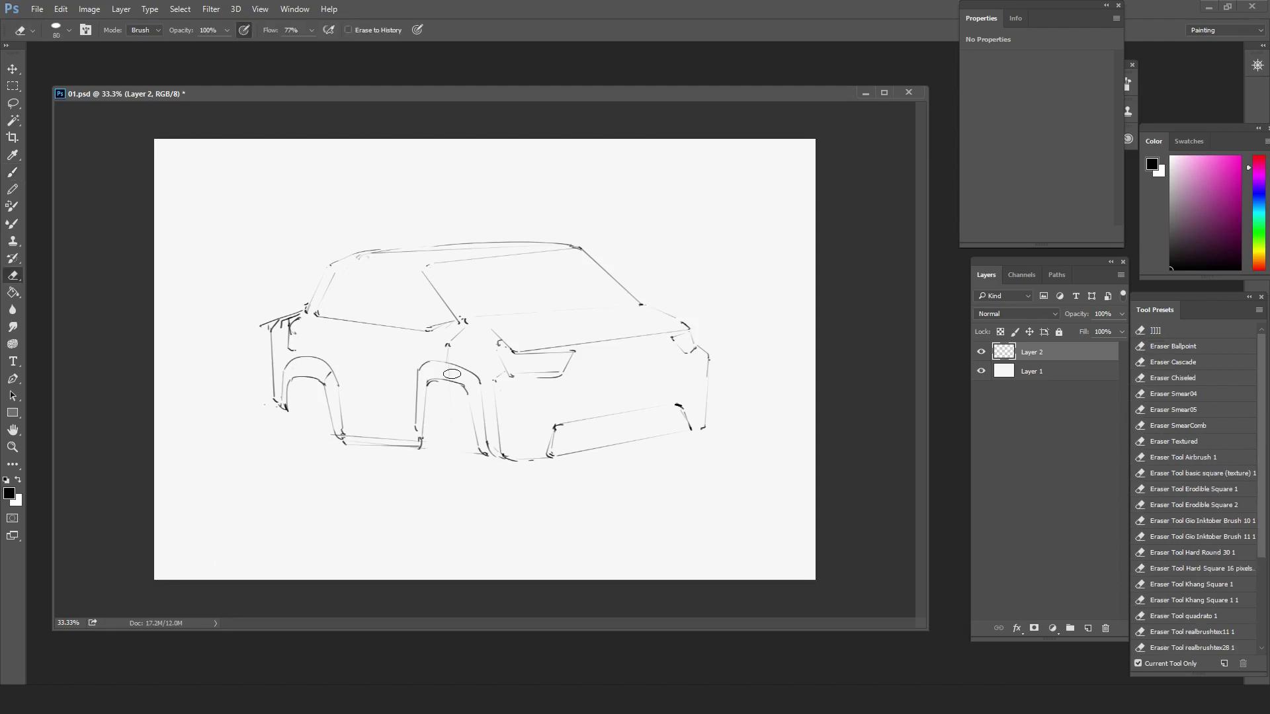
- On a new layer, fit an elliptical selection under the front wheel arch and paint the wheel outline along it
key(ctrl+shift+alt+n)
key(m)
key(shift+m)
drag(428, 397, 469, 476)
key(v)
click(180, 10)
mouse_move(192, 179)
click(341, 181)
key(Return)
key(b)
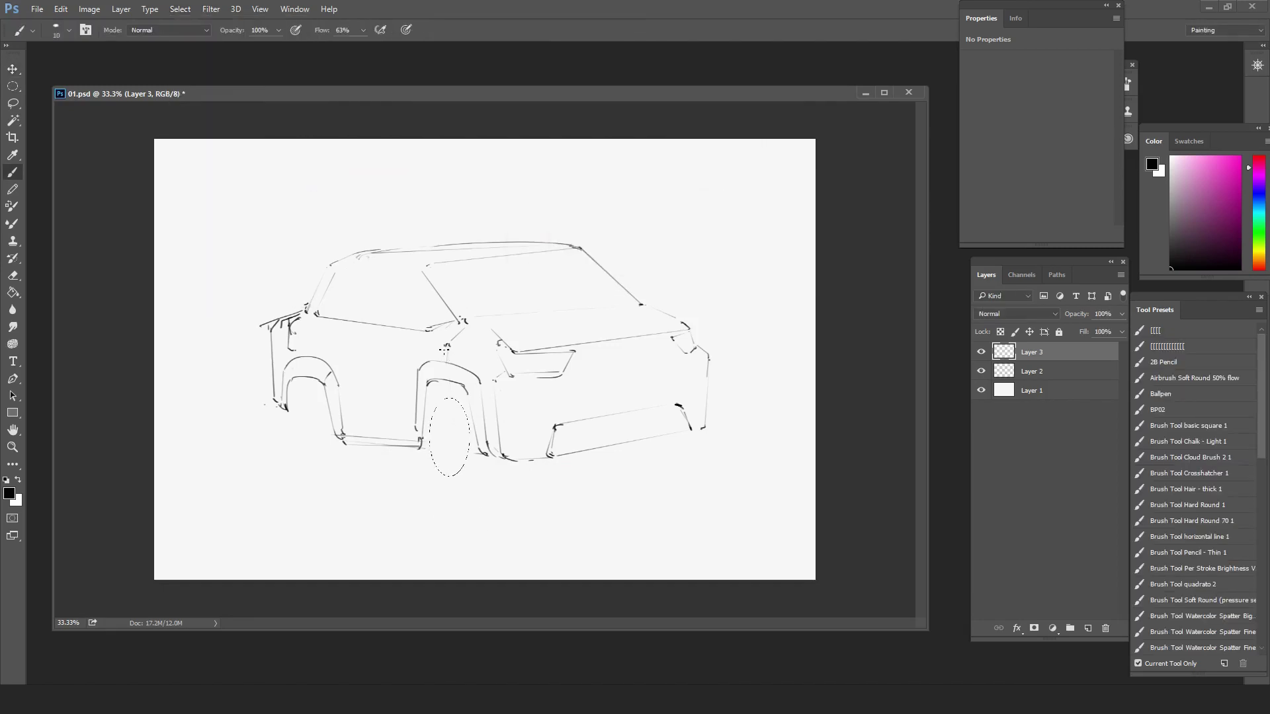
mouse_move(444, 405)
mouse_down()
mouse_move(447, 468)
mouse_move(306, 447)
mouse_move(319, 458)
mouse_move(307, 444)
mouse_move(344, 466)
mouse_up()
- Duplicate the wheel ellipse and transform the copy to fit under the rear wheel arch
key(ctrl+j)
key(v)
key(ctrl+t)
key(Return)
- Lower the front wheel ellipse on Layer 3 and adjust its shape with Free Transform
click(1044, 372)
drag(456, 450, 458, 459)
key(ctrl+t)
drag(529, 486, 534, 482)
key(Return)
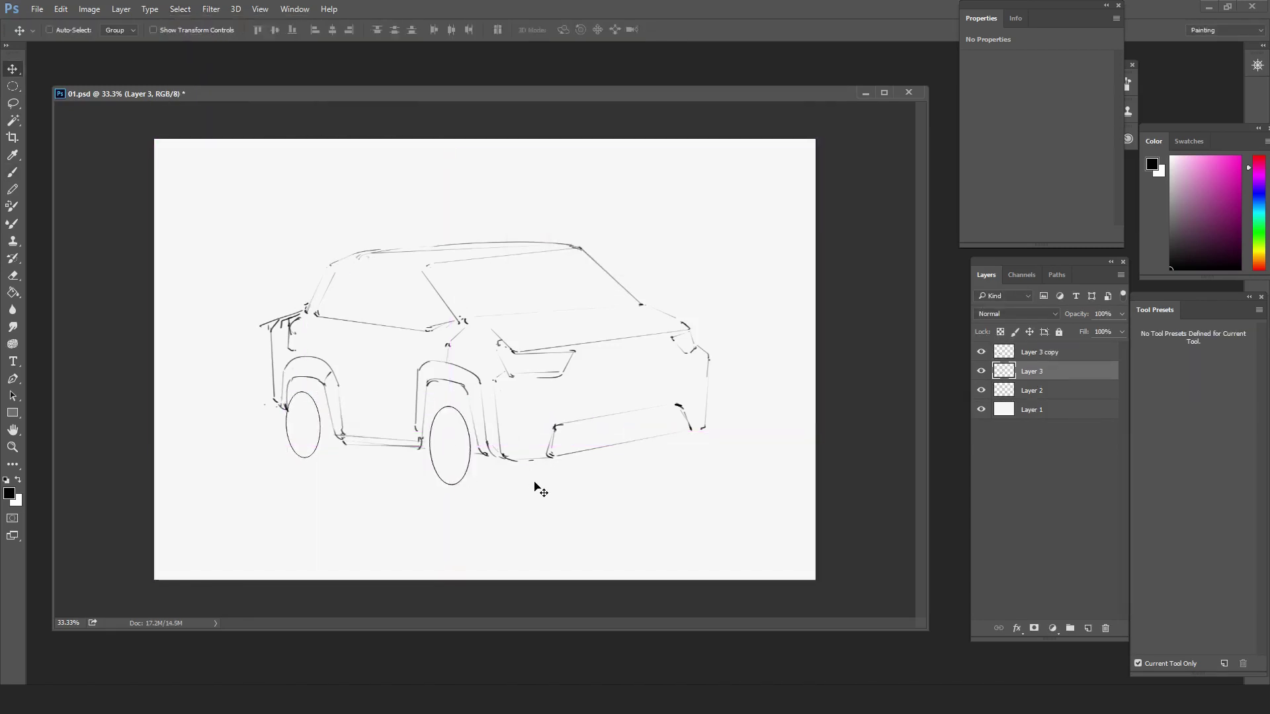
key(ctrl+j)
drag(461, 465, 684, 438)
key(ctrl+z)
key(ctrl+shift+alt+n)
key(b)
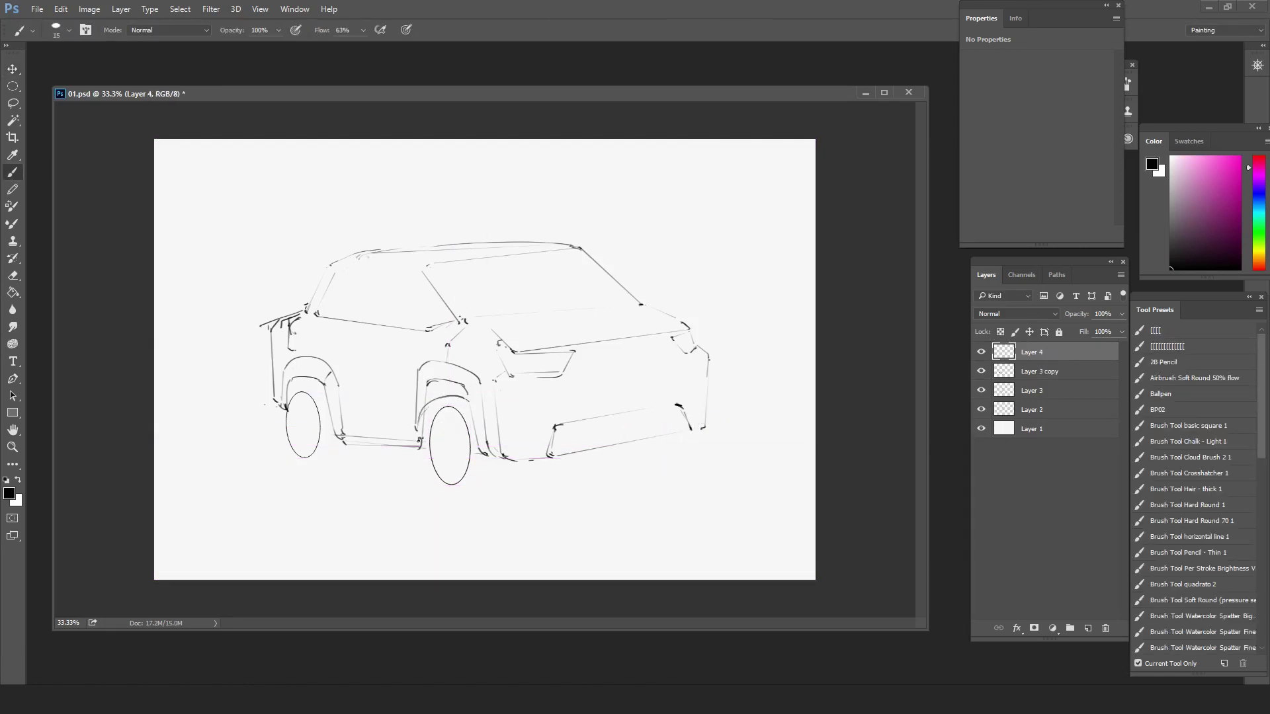
key(ctrl+alt+z)
key(ctrl+alt+z)
key(ctrl+alt+z)
key(ctrl+alt+z)
click(1032, 355)
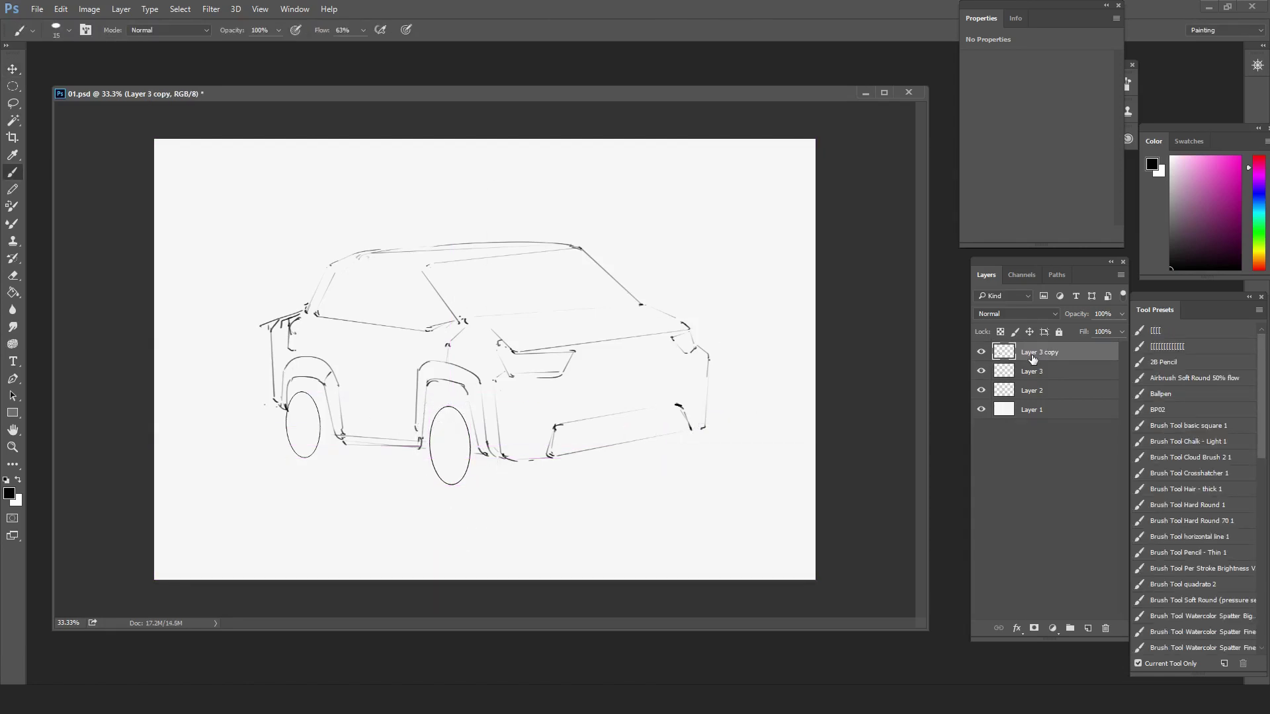
- Add a new layer on top, and move both wheel ellipse layers slightly down together
key(ctrl+shift+alt+n)
click(1035, 371)
shift+click(1033, 390)
key(v)
drag(425, 439, 427, 451)
click(981, 393)
click(982, 394)
- Enlarge the car body sketch on Layer 2 with Free Transform, stretching its lower corners outward
click(1033, 410)
key(ctrl+t)
drag(260, 461, 250, 469)
drag(710, 466, 724, 465)
drag(250, 470, 248, 483)
key(Return)
- Erase the roof line and the rear part of the side window outline on Layer 2
key(e)
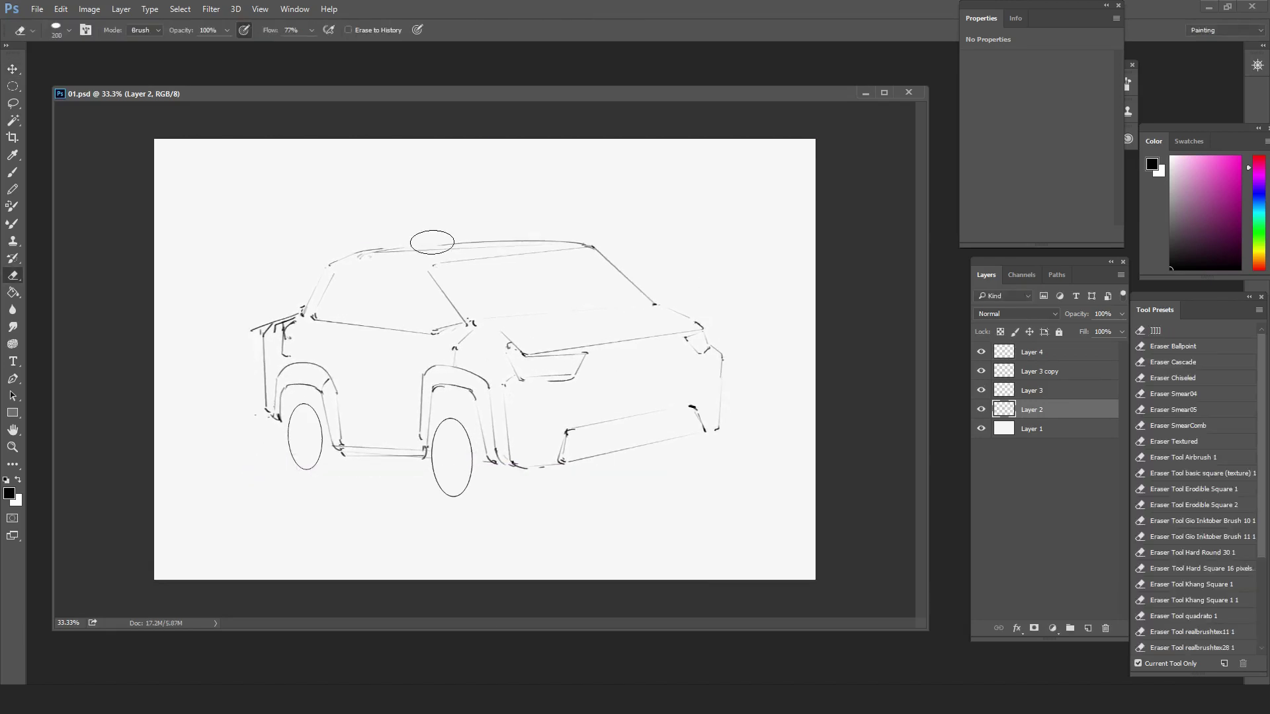
drag(431, 241, 311, 294)
key(b)
key(ctrl+z)
drag(484, 240, 380, 250)
mouse_move(305, 277)
mouse_down()
mouse_move(334, 259)
mouse_move(536, 269)
mouse_move(604, 240)
mouse_up()
key(ctrl+alt+z)
key(ctrl+alt+z)
- Redraw the roof as a higher arc reaching down to the rear pillar, and erase the stray lines at the rear corner
key(ctrl+shift+h)
key(ctrl+z)
mouse_move(389, 245)
mouse_down()
mouse_move(613, 247)
mouse_move(675, 276)
mouse_up()
key(ctrl+shift+h)
key(e)
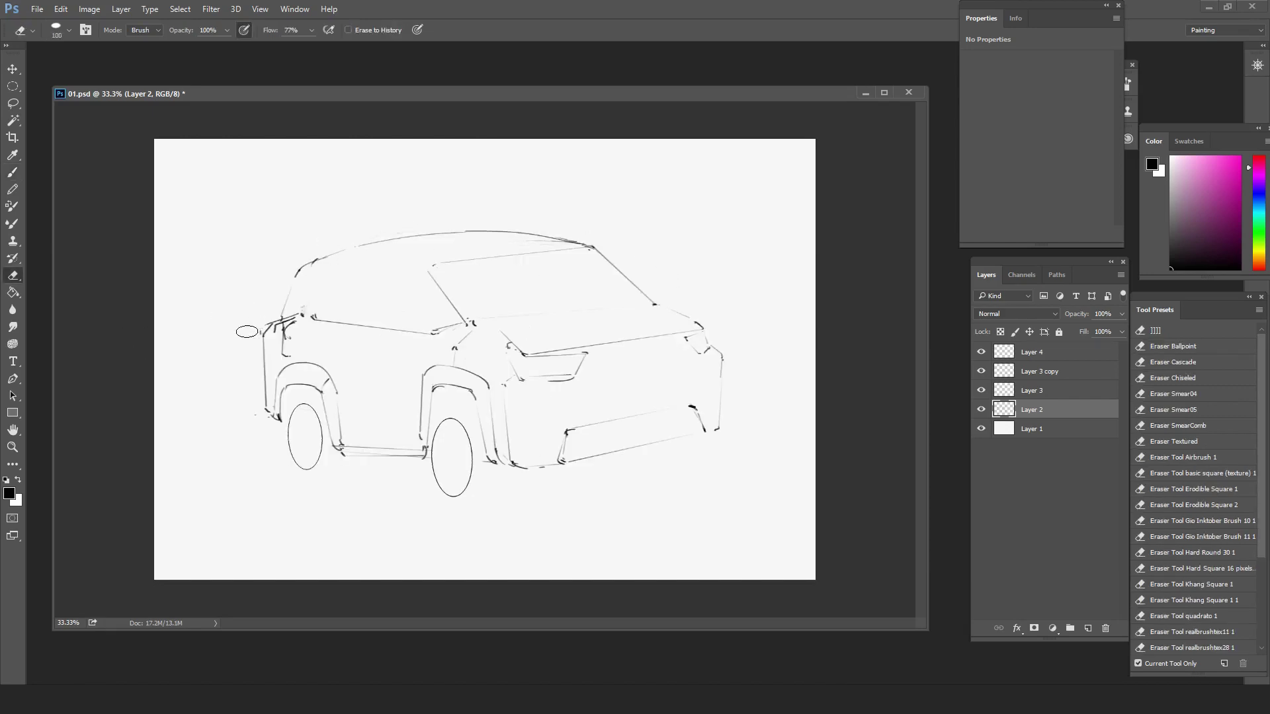
key(bracketleft)
drag(275, 328, 296, 320)
- Duplicate the front wheel ellipse on Layer 3 and enlarge the copy around it as the outer tyre outline
click(1046, 354)
key(b)
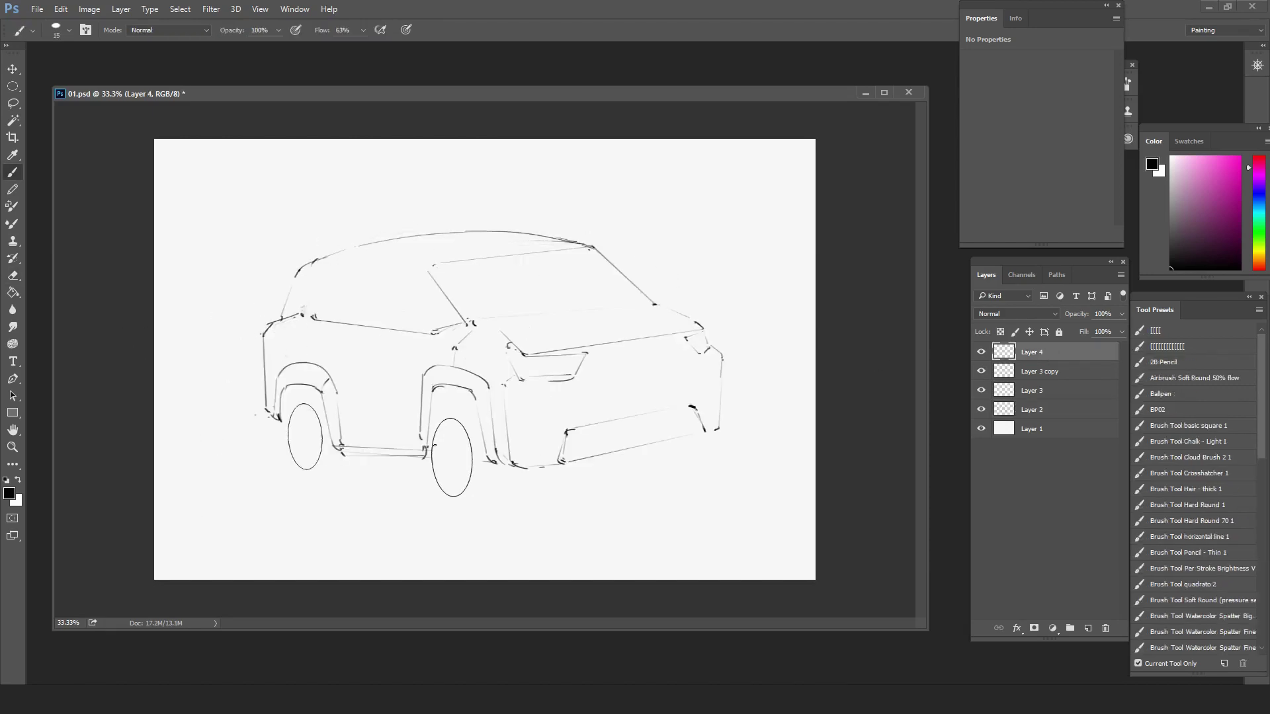
click(981, 371)
click(981, 371)
click(1032, 391)
key(ctrl+j)
key(ctrl+t)
drag(472, 418, 492, 402)
drag(472, 422, 484, 458)
drag(484, 400, 493, 401)
drag(487, 458, 488, 457)
key(Return)
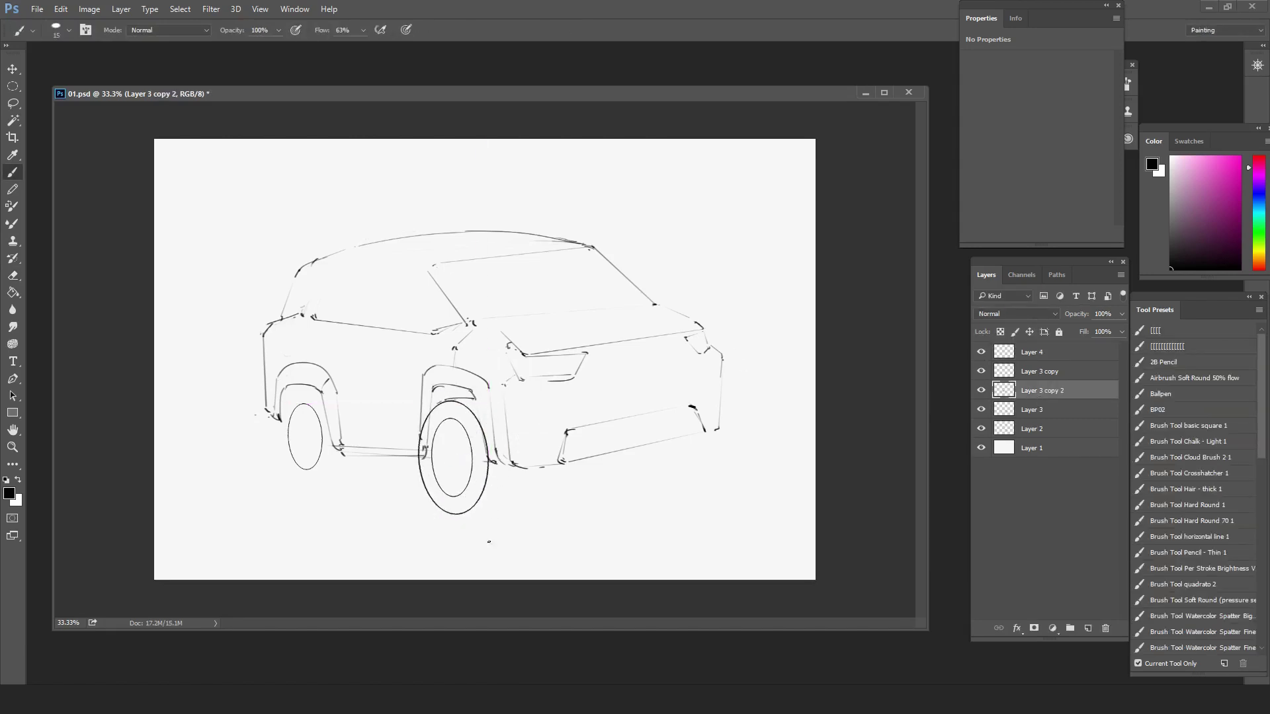
- Select both front wheel ellipse layers and adjust them together with Free Transform
scroll(174, 509, down, 1)
scroll(175, 509, up, 1)
click(981, 390)
click(981, 390)
click(1031, 410)
shift+click(1041, 391)
key(ctrl+t)
drag(603, 473, 605, 468)
key(Return)
- Hide the old rear wheel on Layer 3 copy and place a copy of the complete front wheel under the rear arch
double_click(989, 371)
key(Escape)
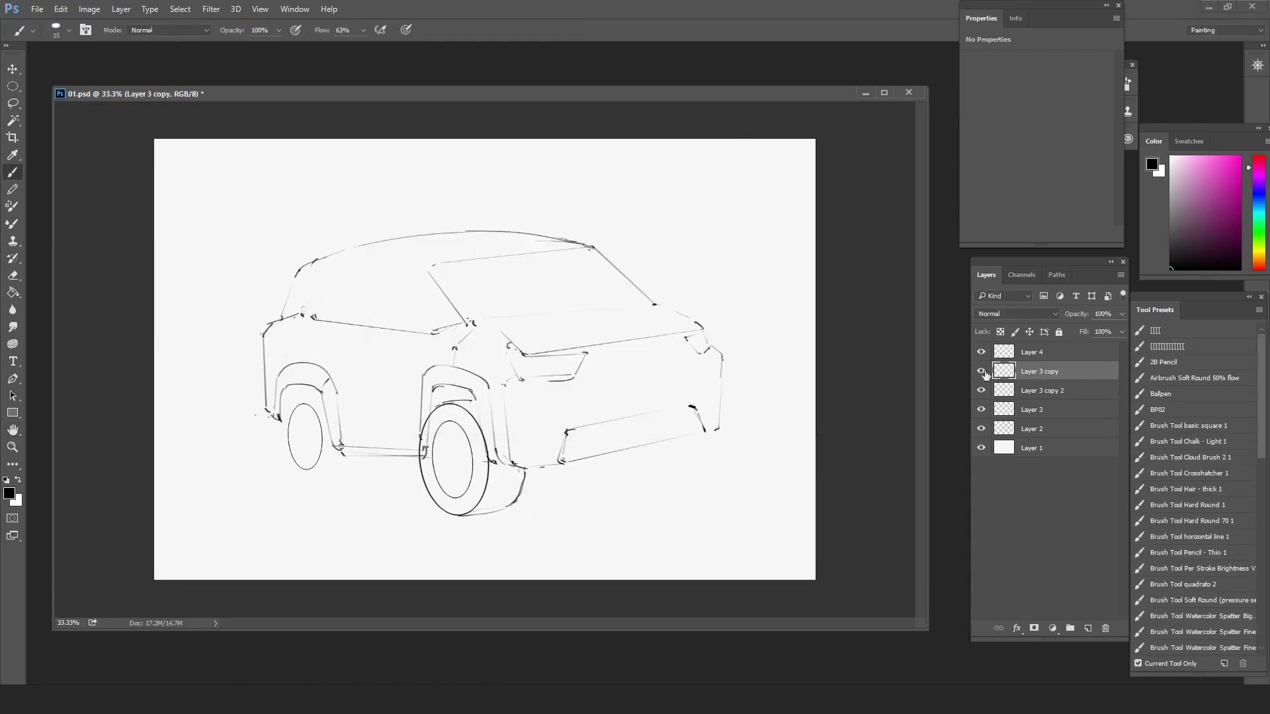
click(981, 371)
click(1042, 391)
shift+click(1031, 409)
key(v)
drag(485, 531, 319, 459)
- Shift the original front wheel layers slightly toward the car's rear and save the file
click(1035, 431)
shift+click(1032, 448)
drag(512, 491, 501, 491)
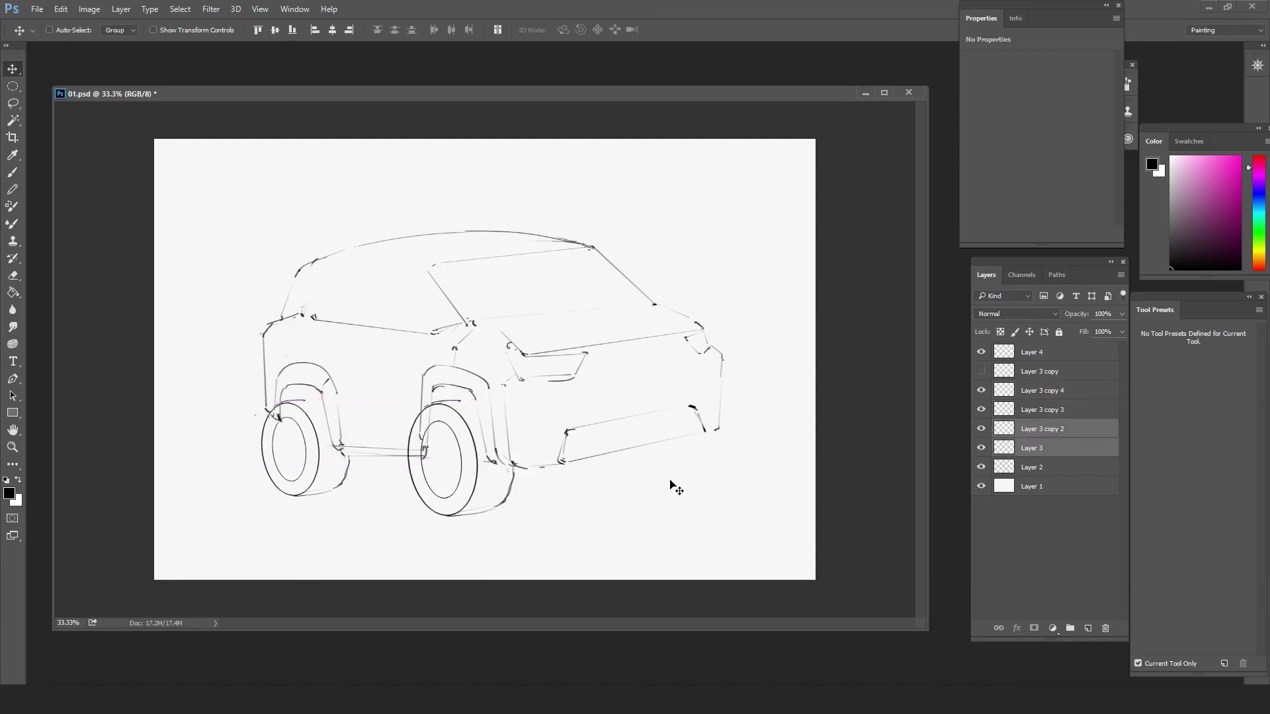
key(ctrl+shift+h)
key(ctrl+shift+h)
key(ctrl+s)
- Move the two rear wheel layers further back to lengthen the wheelbase
click(1041, 391)
shift+click(1040, 409)
drag(304, 438, 277, 432)
- Lasso the rear section of the body on Layer 2, move it back over the rear wheel and clear the selection
click(1036, 467)
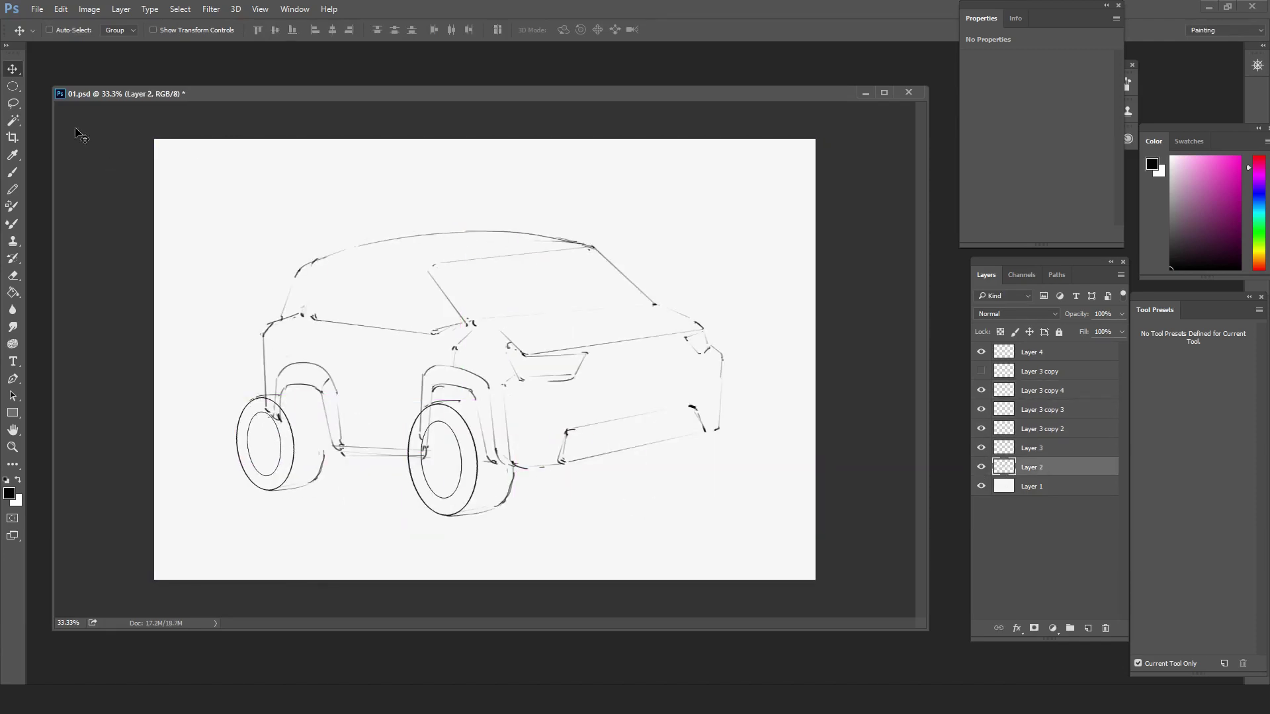
key(l)
mouse_move(438, 250)
mouse_down()
mouse_move(460, 321)
mouse_move(363, 204)
mouse_move(293, 295)
mouse_up()
click(12, 69)
drag(343, 361, 305, 361)
key(ctrl+d)
- Erase the leftover beltline and sill ends near the front wheel, and the old rear pillar and rear roof line
key(e)
drag(394, 330, 420, 326)
drag(389, 447, 386, 458)
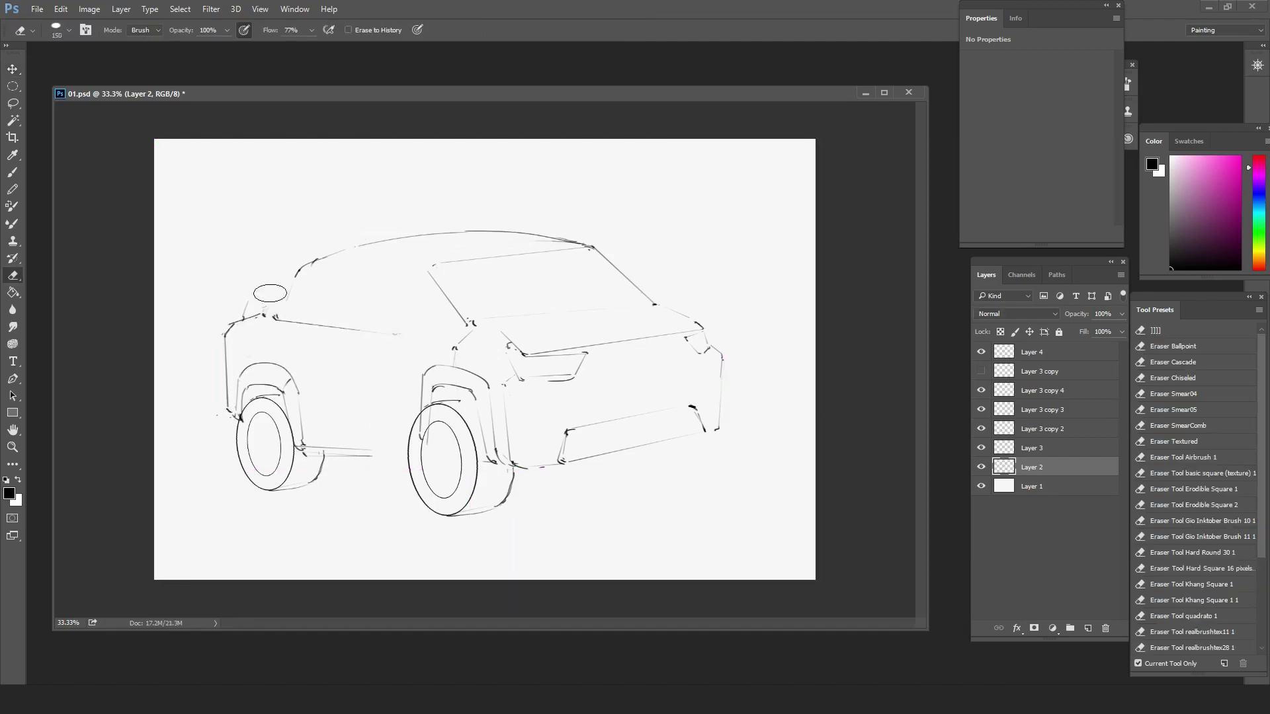
drag(285, 293, 365, 245)
- Duplicate Layer 2, hide the copy as a backup and make the original Layer 2 active
key(ctrl+j)
click(981, 467)
click(1035, 486)
- Erase the leftover front arch and sill lines, and redraw the roof side, windshield pillar, rear pillar and sill on Layer 2
drag(429, 412, 425, 440)
click(244, 30)
key([)
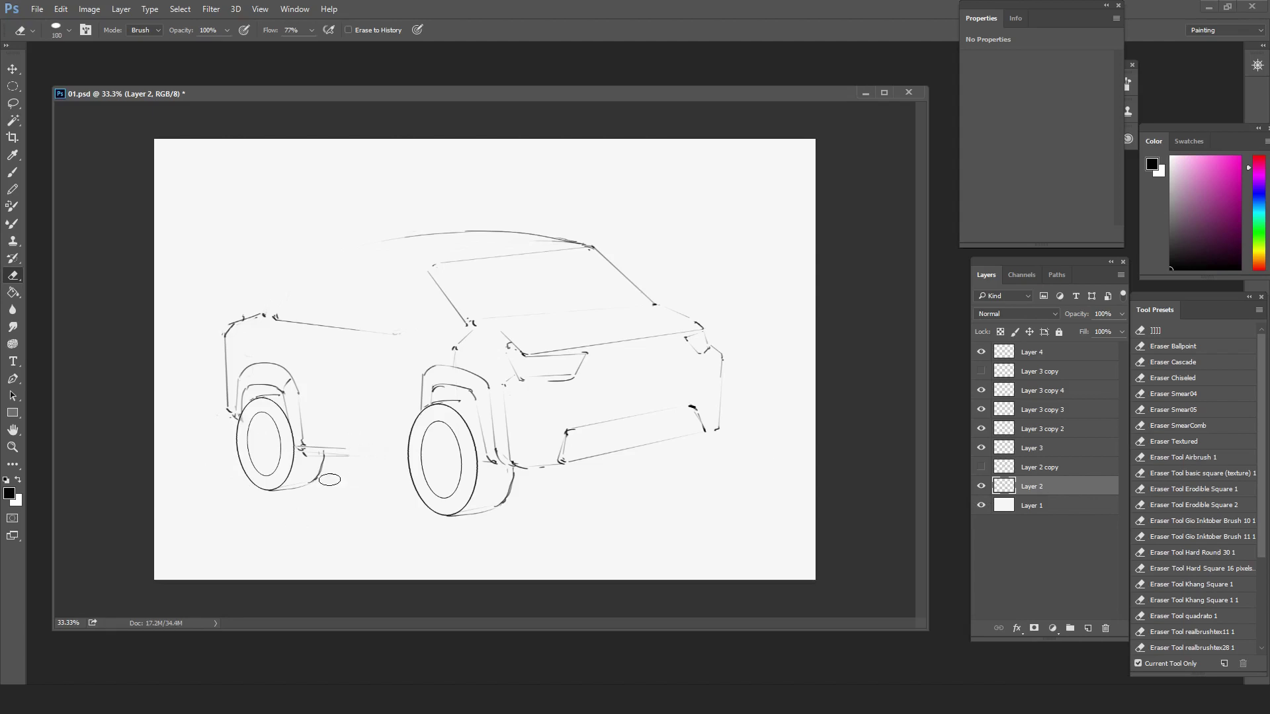
drag(329, 479, 310, 470)
key(b)
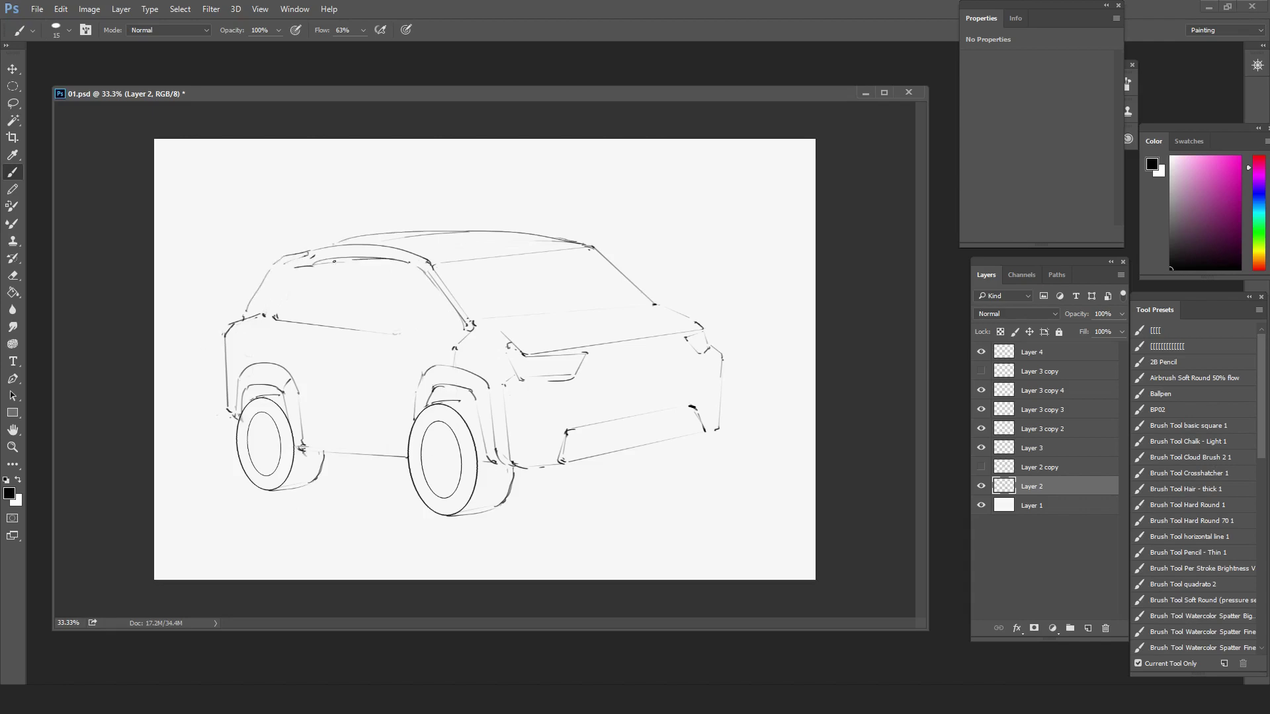
- Redraw the rear quarter window, rear pillar, beltline and mirror base on Layer 2, erase the old rear edge, and save
drag(252, 268, 232, 319)
drag(274, 266, 290, 268)
shift+click(276, 322)
drag(232, 323, 263, 324)
key(e)
drag(270, 270, 249, 312)
key(b)
click(277, 321)
shift+click(409, 335)
drag(436, 335, 466, 324)
key(ctrl+s)
- Lasso the front end on Layer 2, distort it so its far side becomes taller, and clear the selection
click(15, 105)
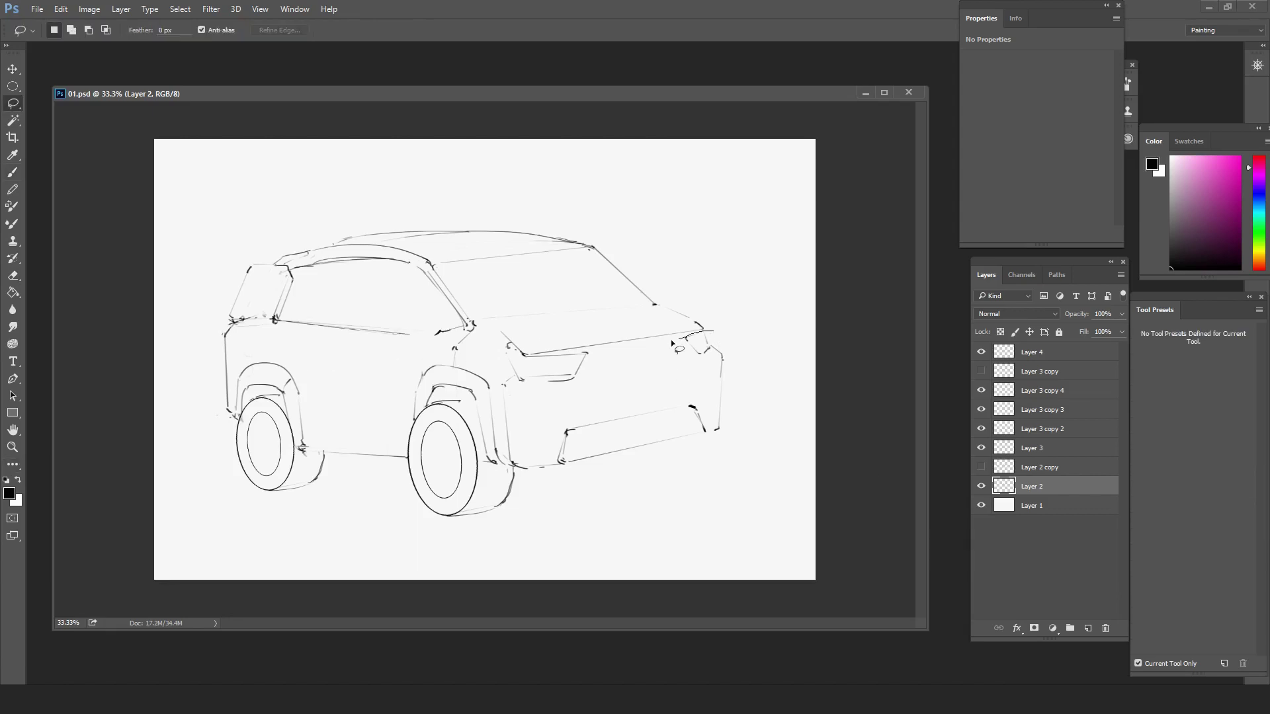
mouse_move(672, 343)
mouse_down()
mouse_move(505, 397)
mouse_move(677, 340)
mouse_up()
key(ctrl+t)
drag(782, 481, 774, 524)
drag(782, 326, 791, 324)
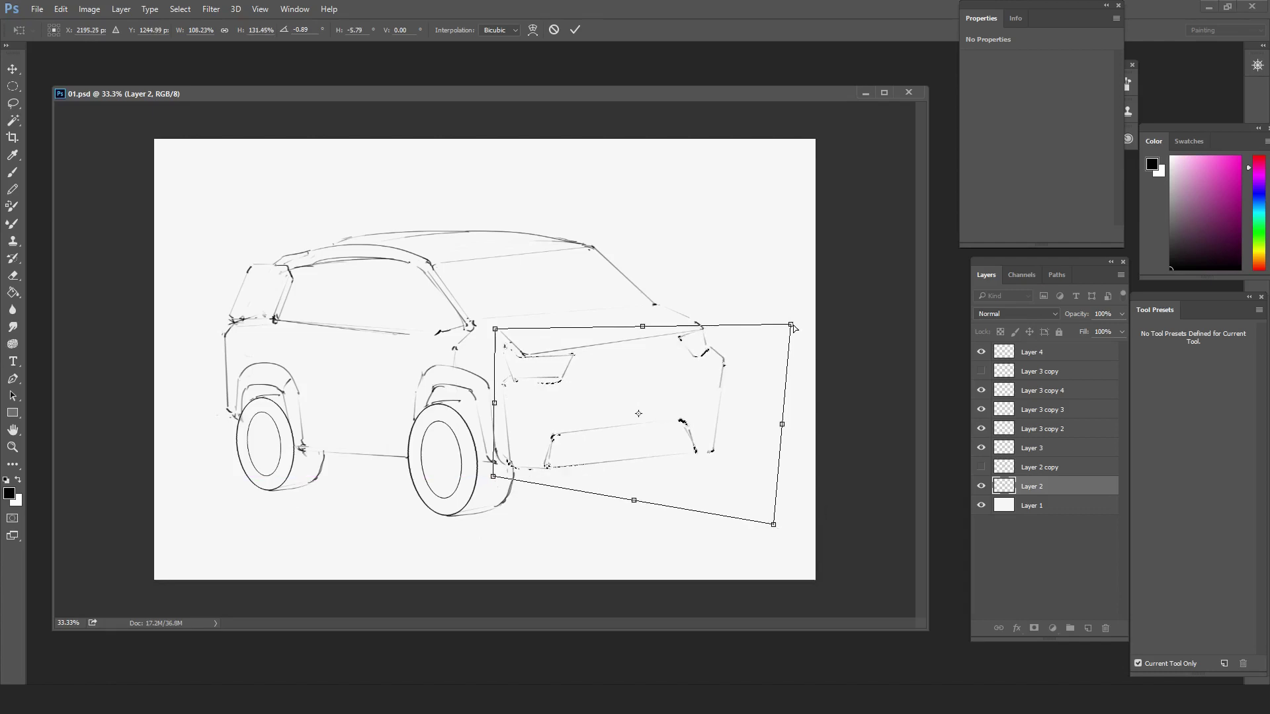
key(Return)
key(ctrl+d)
key(e)
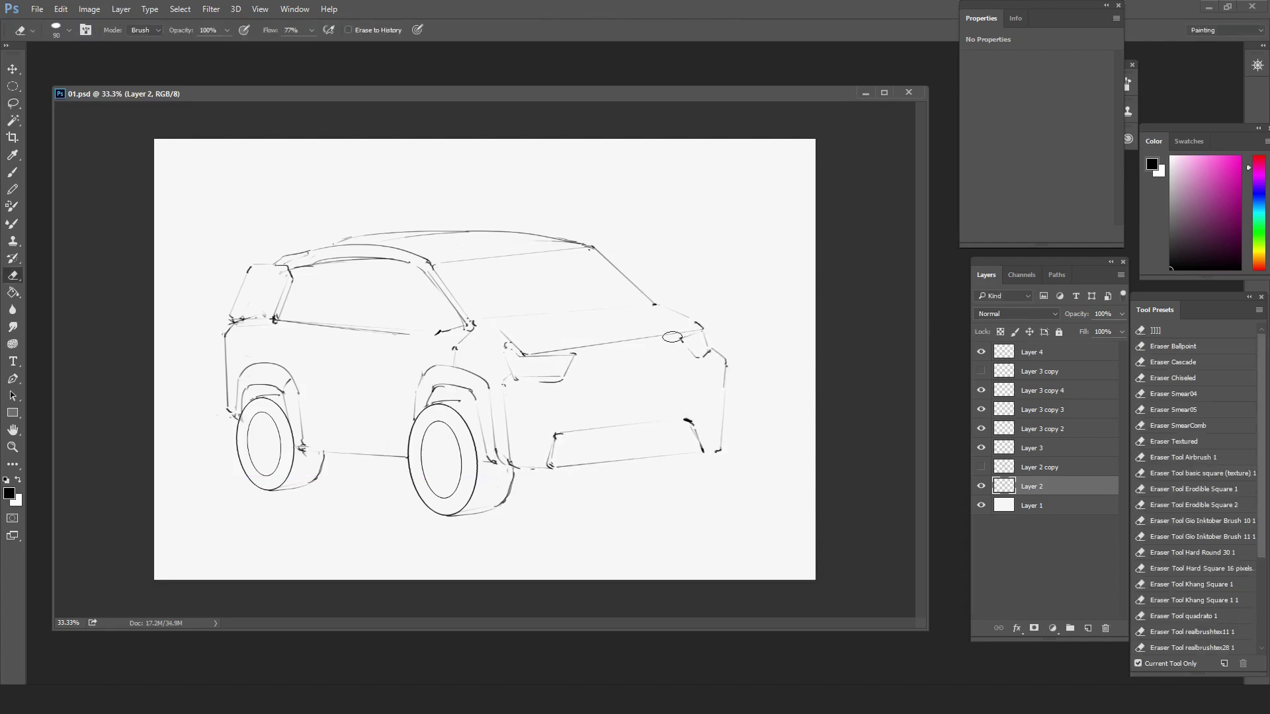
- Lasso the hood edge and headlights on Layer 2, distort them to fit the enlarged front end, and save
key(l)
drag(672, 322, 668, 324)
key(ctrl+t)
right_click(672, 373)
click(701, 445)
drag(716, 394, 719, 399)
drag(716, 316, 722, 323)
drag(490, 317, 727, 326)
key(Return)
key(ctrl+s)
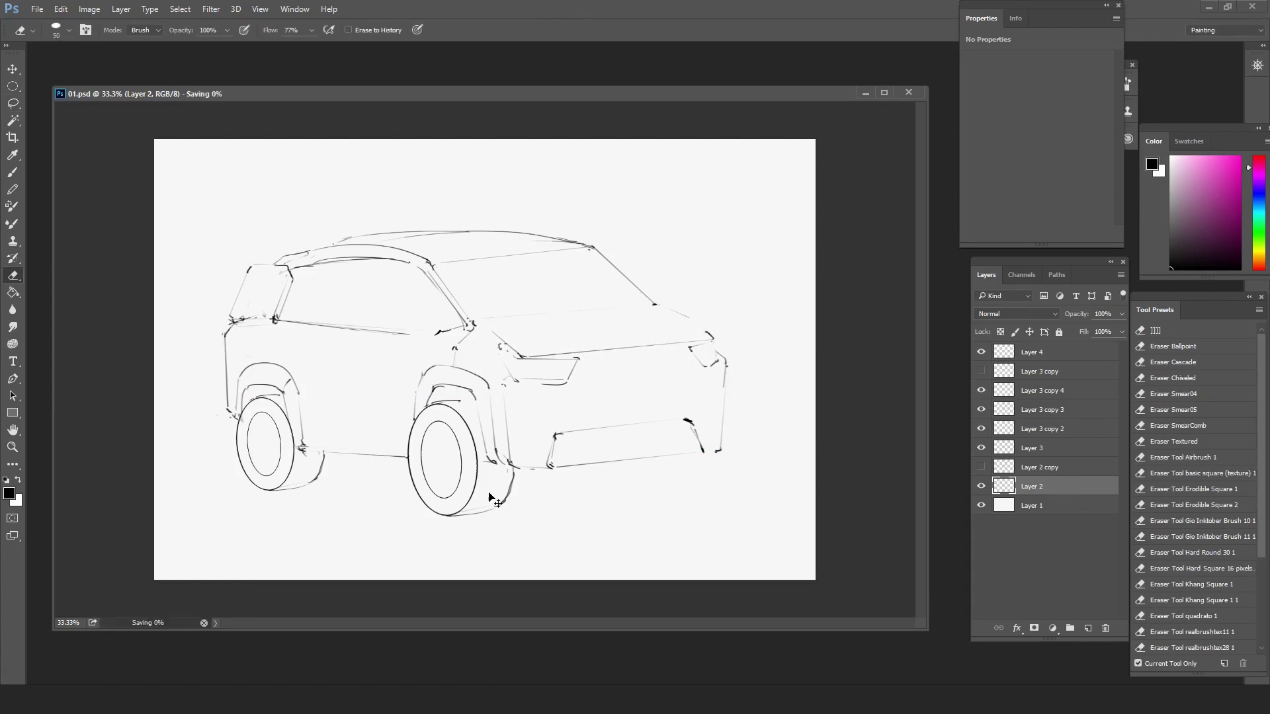
- Duplicate the front tyre on Layer 3 copy 2, place it under the far front corner, and scale it to about 88% with a slight rotation
key(F2)
click(1024, 433)
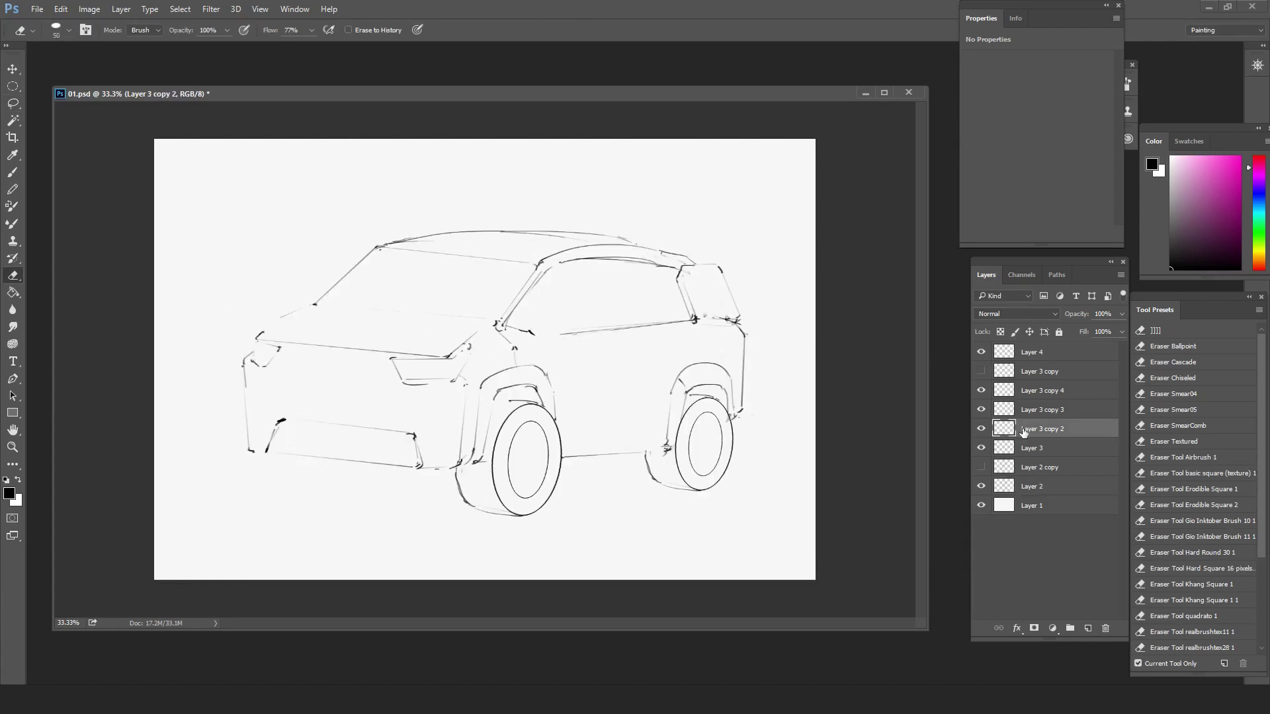
key(F2)
key(v)
drag(463, 468, 677, 440)
key(ctrl+t)
drag(620, 513, 627, 505)
drag(715, 459, 719, 465)
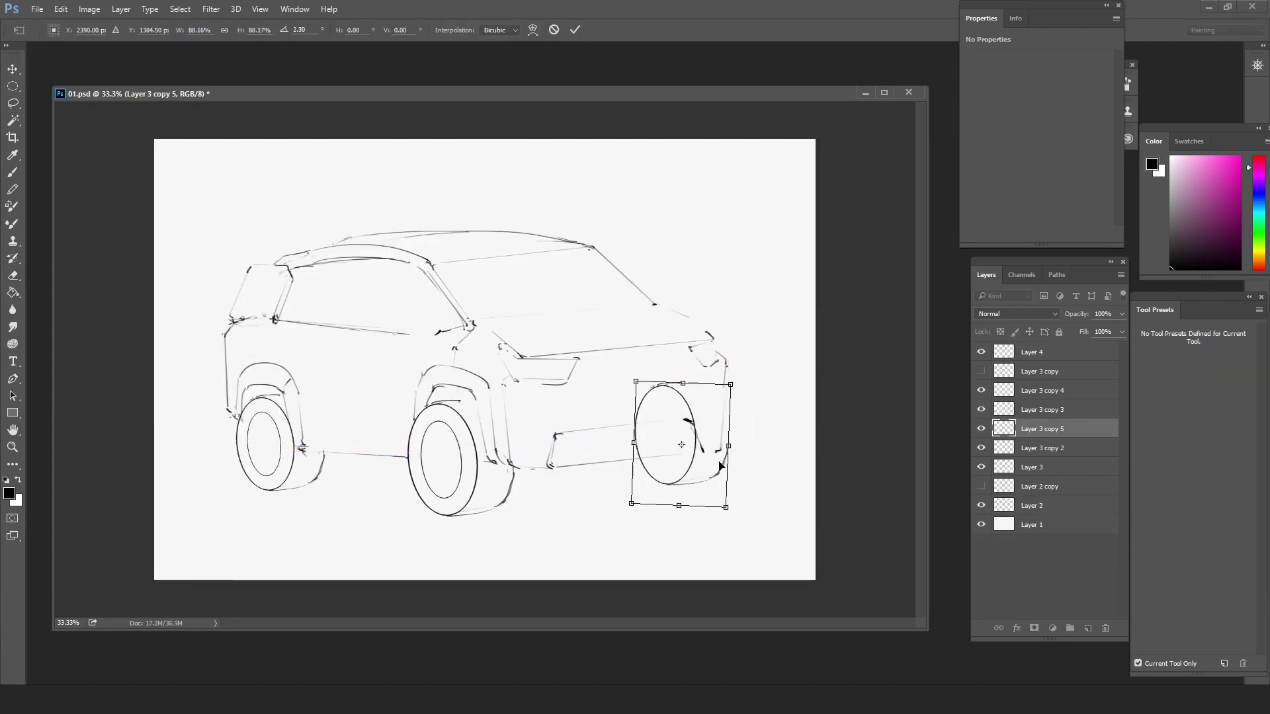
key(Left)
key(Left)
key(Left)
key(Left)
key(Left)
key(Return)
- Erase the part of the far front wheel that lies behind the bumper
key(bracketleft)
mouse_move(672, 392)
mouse_down()
mouse_move(615, 419)
mouse_move(645, 449)
mouse_up()
key(b)
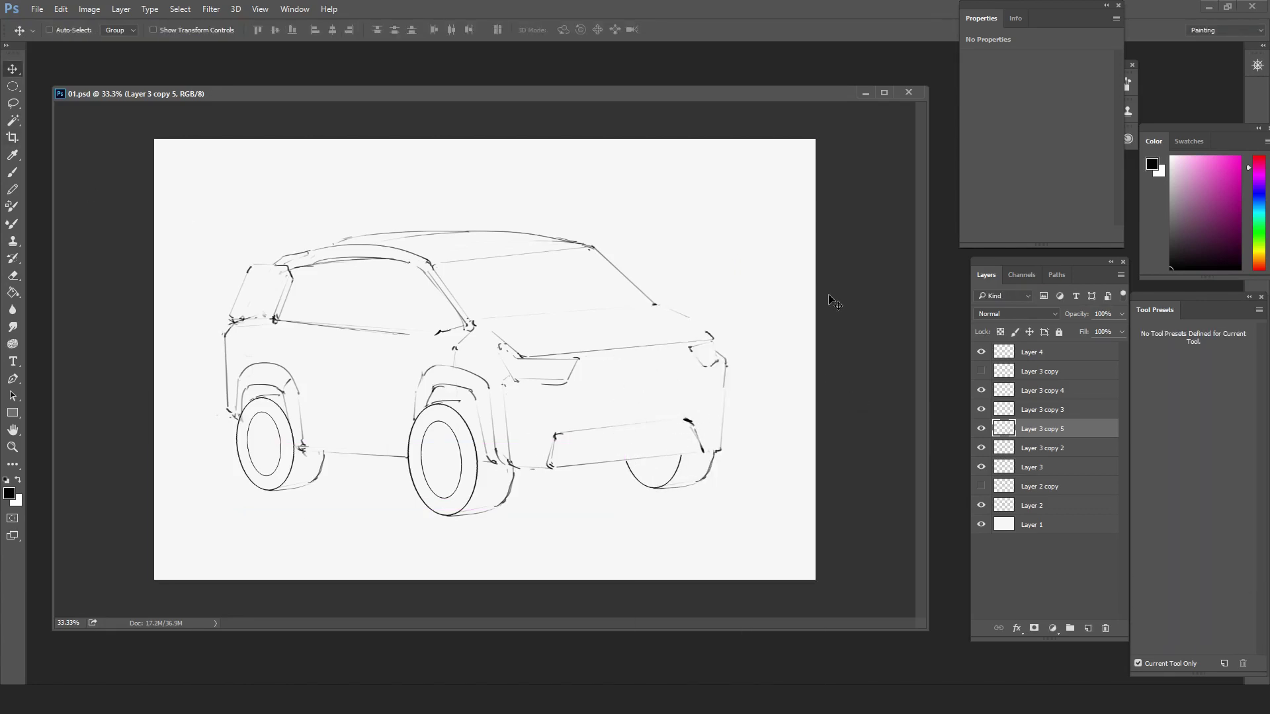
- Add a new layer above Layer 2 and make Layer 2 active again
key(ctrl+shift+h)
click(1060, 505)
key(ctrl+shift+alt+n)
key(ctrl+shift+h)
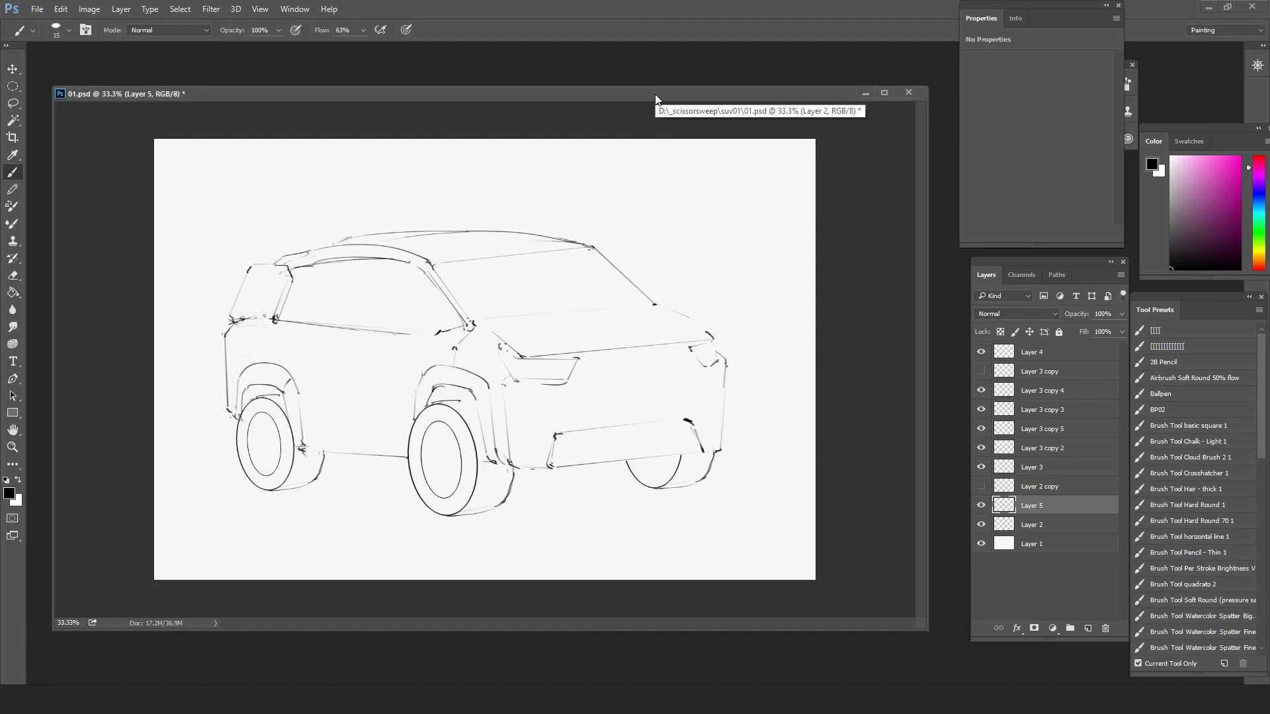
key(alt+bracketleft)
- Draw the angular grille surround and the frames beside both headlights on Layer 2
key(e)
key(b)
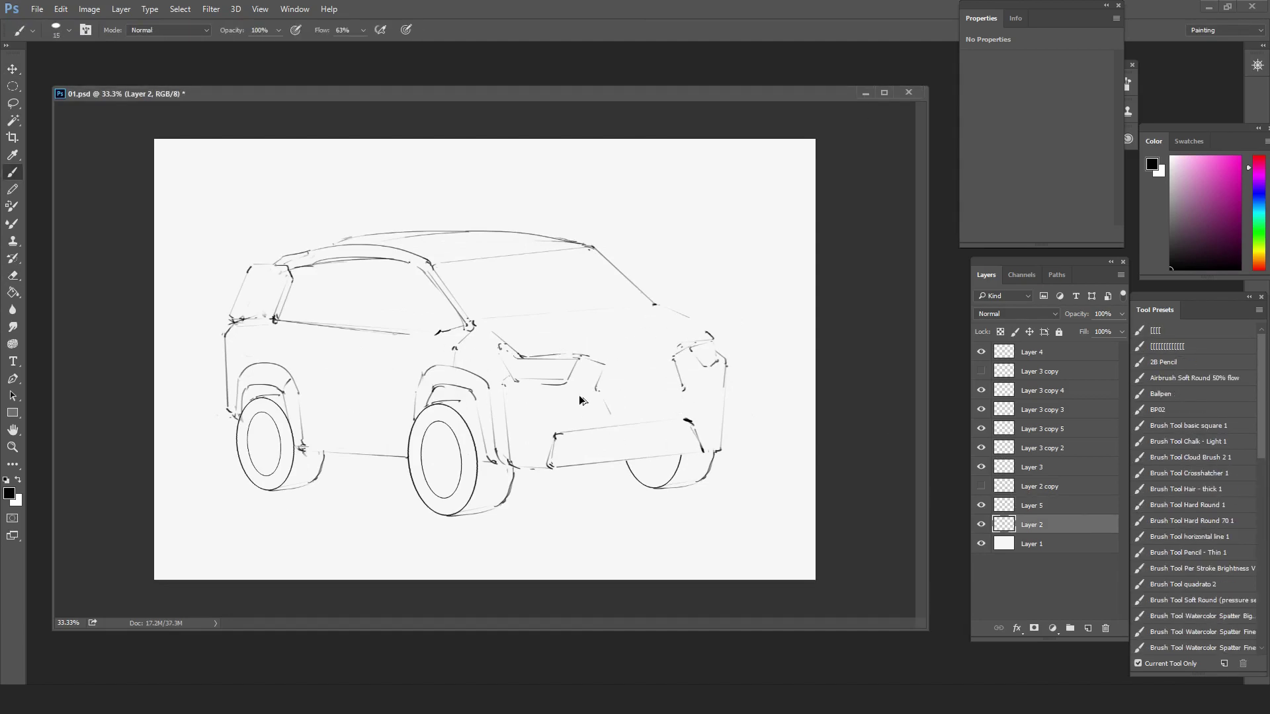
shift+click(704, 376)
shift+click(692, 410)
click(574, 388)
shift+click(599, 422)
shift+click(681, 414)
click(674, 359)
shift+click(689, 381)
shift+click(683, 409)
drag(612, 413, 681, 415)
- Draw the inner grille opening with its slats and the vent below the near headlight, and save
drag(614, 369, 666, 372)
click(616, 396)
shift+click(625, 375)
click(624, 415)
drag(667, 372, 676, 405)
shift+click(616, 397)
key(ctrl+s)
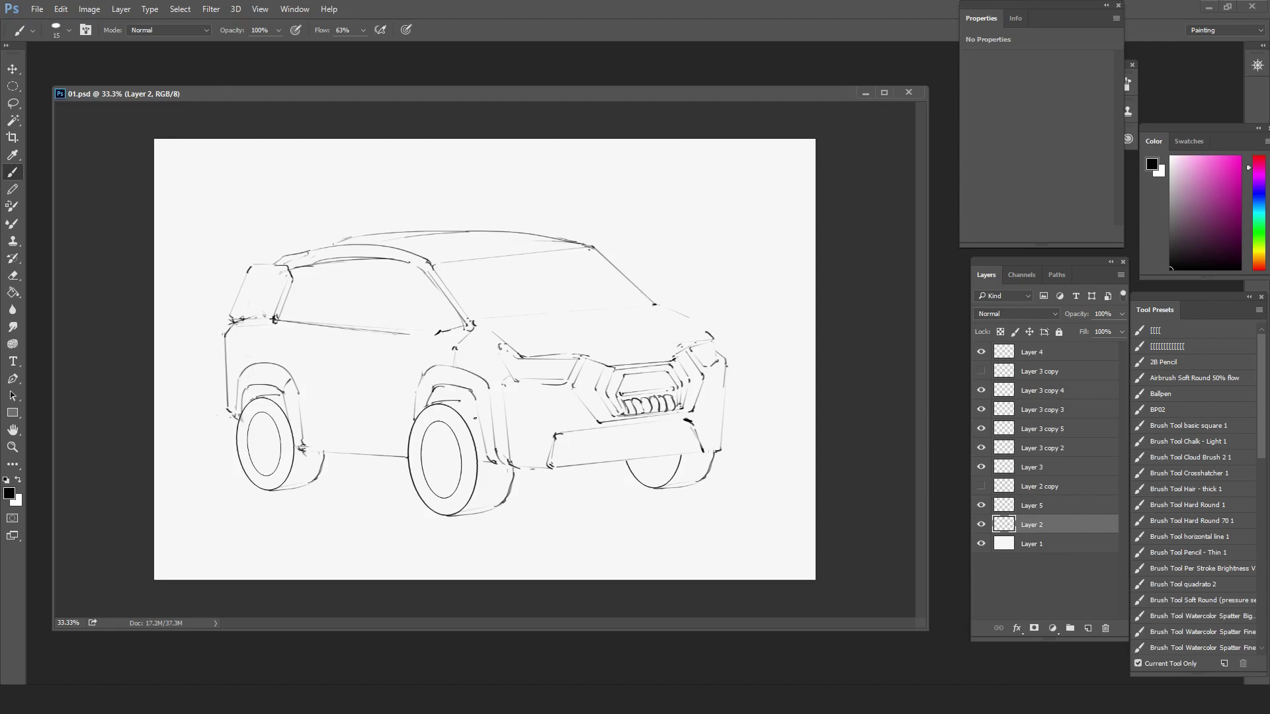
drag(515, 396, 575, 422)
key(ctrl+s)
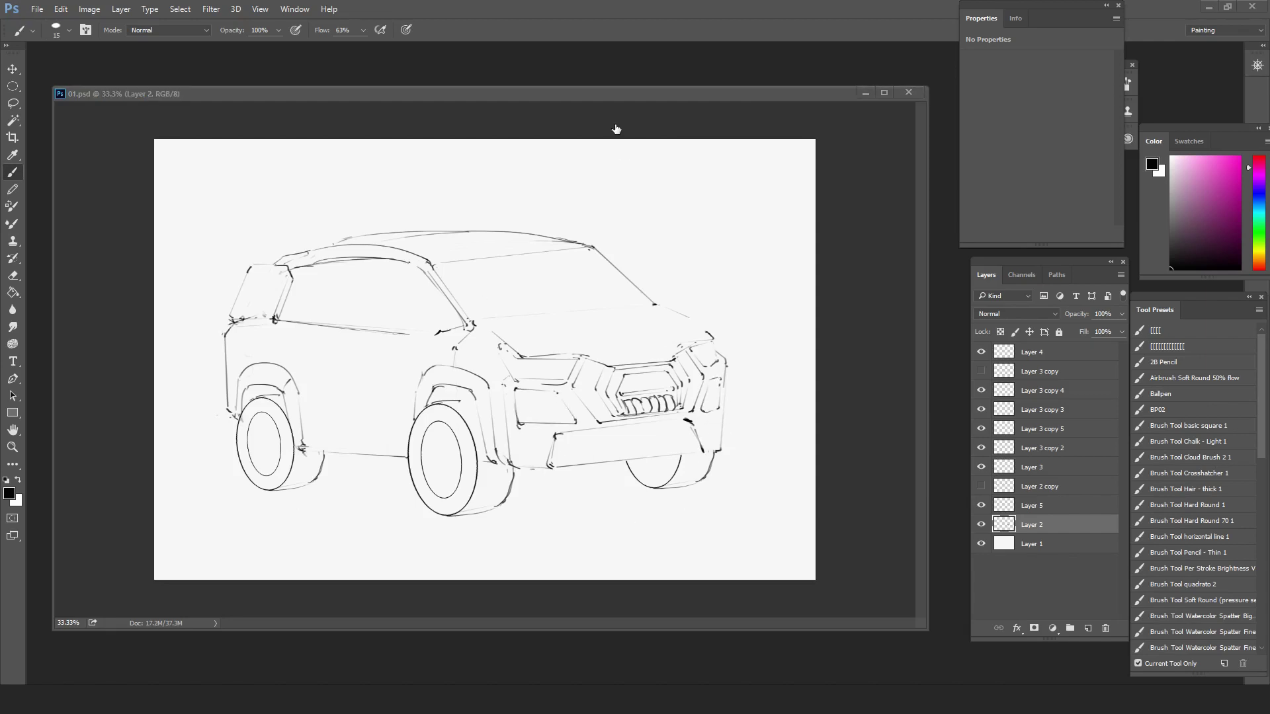
- Draw a long two-section cargo box above the roof on a new layer and shift it up slightly
key(ctrl+shift+alt+n)
drag(294, 212, 448, 203)
shift+click(294, 249)
shift+click(376, 248)
key(ctrl+z)
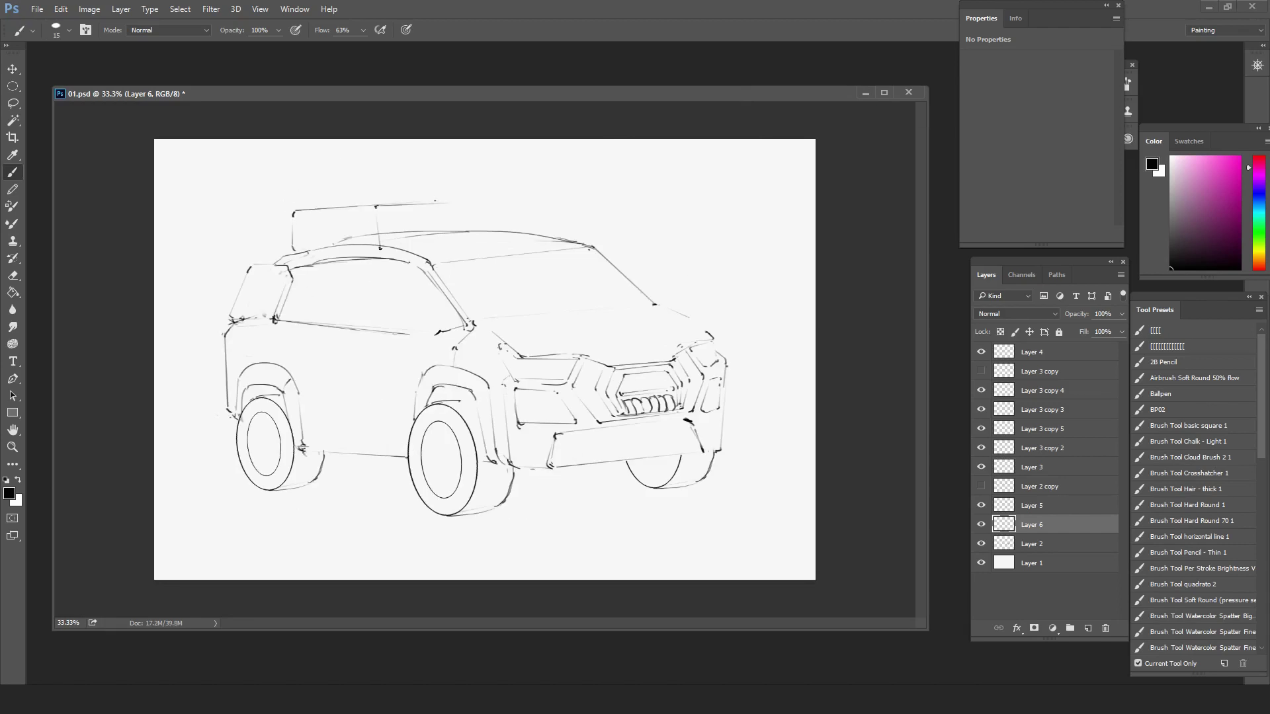
shift+click(452, 229)
shift+click(403, 233)
shift+click(454, 232)
shift+click(455, 245)
shift+click(380, 249)
drag(592, 246, 589, 238)
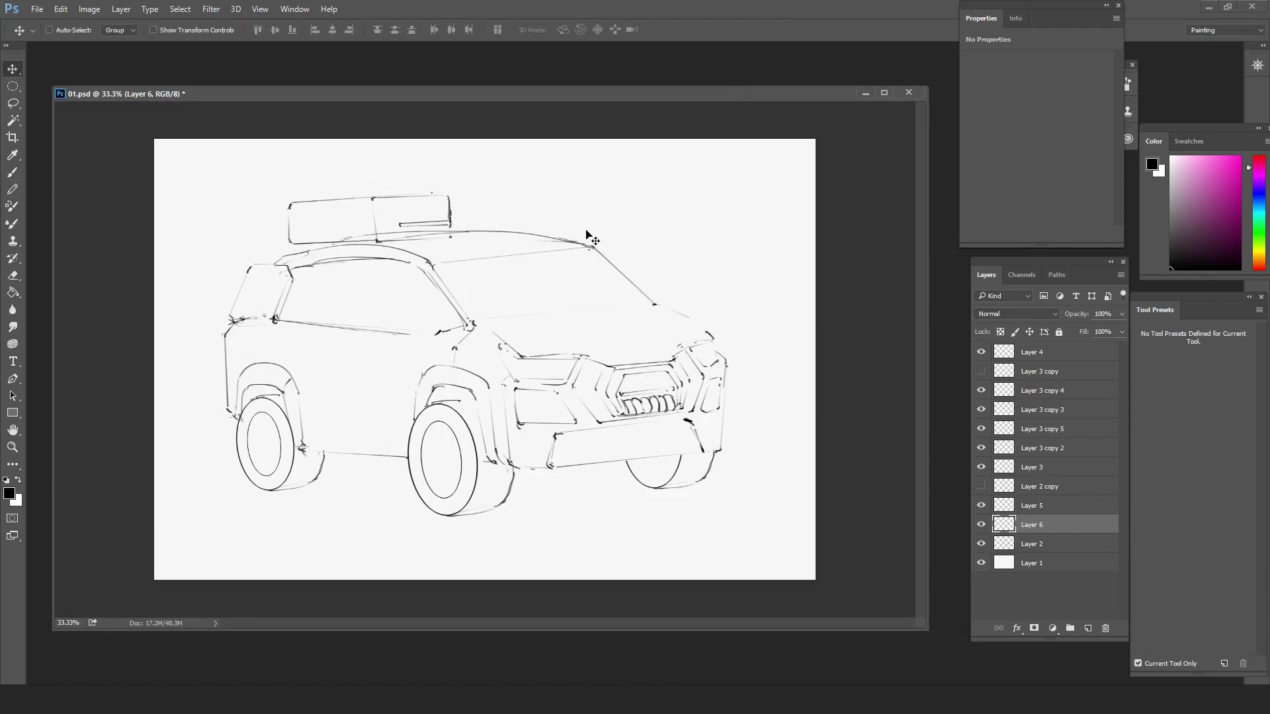
- Draw a tall upright post with a small box behind it at the front end of the roof cargo box
drag(462, 166, 467, 237)
drag(427, 168, 428, 194)
drag(428, 167, 462, 166)
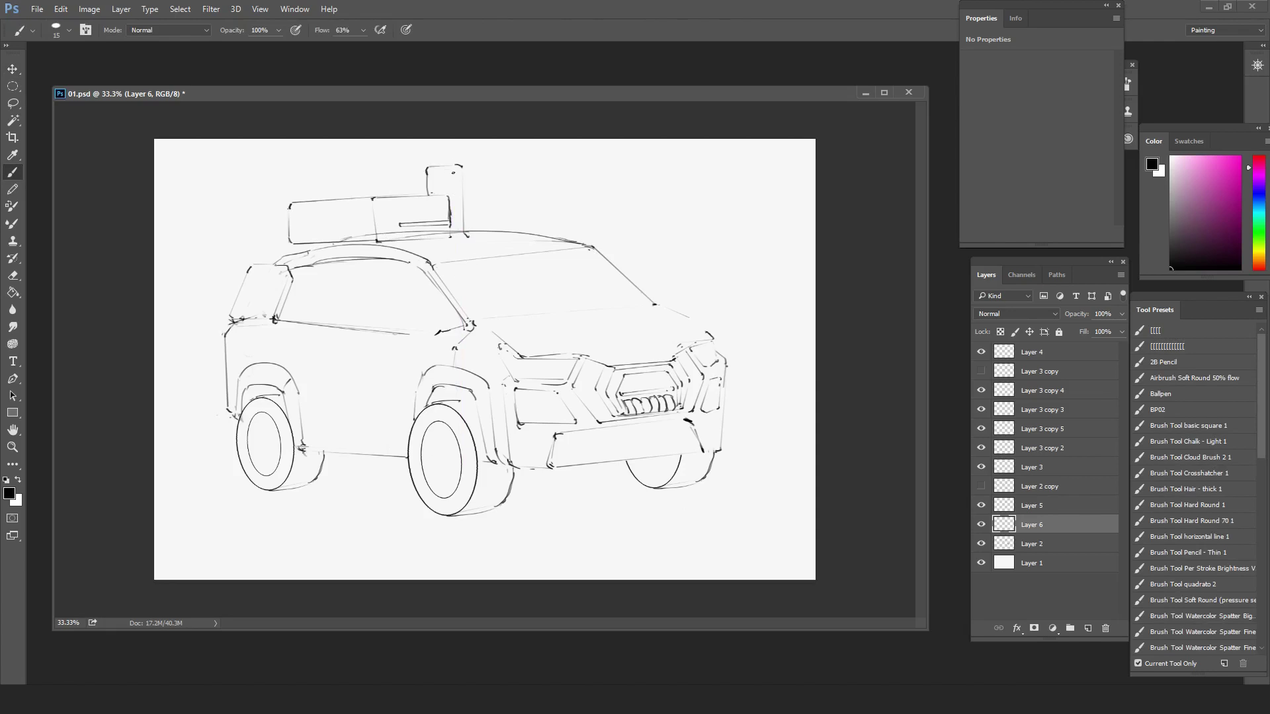
- Draw a low box with a barrel-like device on top, in front of the roof post
click(467, 207)
shift+click(533, 204)
shift+click(534, 225)
shift+click(479, 226)
click(473, 190)
shift+click(476, 199)
shift+click(525, 197)
drag(491, 187, 509, 184)
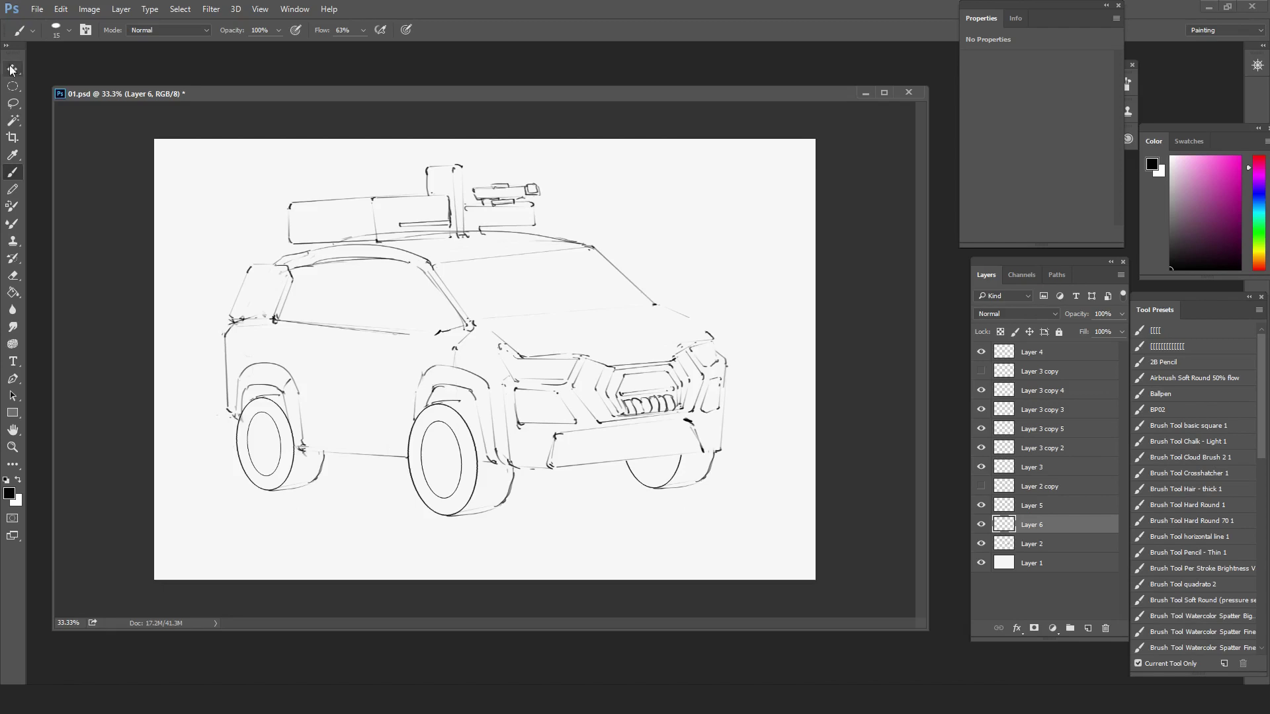
- Move the roof equipment on Layer 6 slightly forward to sit better on the roof
click(12, 68)
key(ctrl+t)
drag(561, 230, 567, 232)
- Redraw the far windshield pillar, the windshield base and the far hood edge on Layer 2
key(ctrl+shift+h)
click(1012, 544)
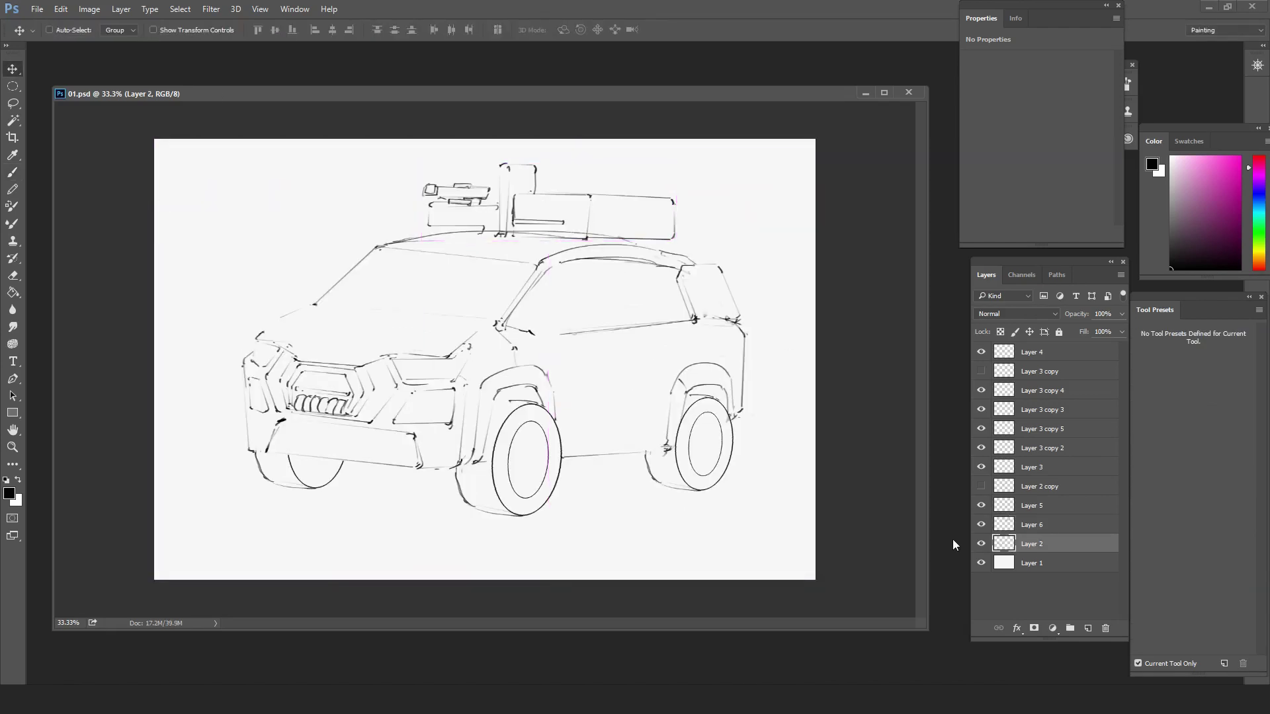
key(b)
key(ctrl+shift+h)
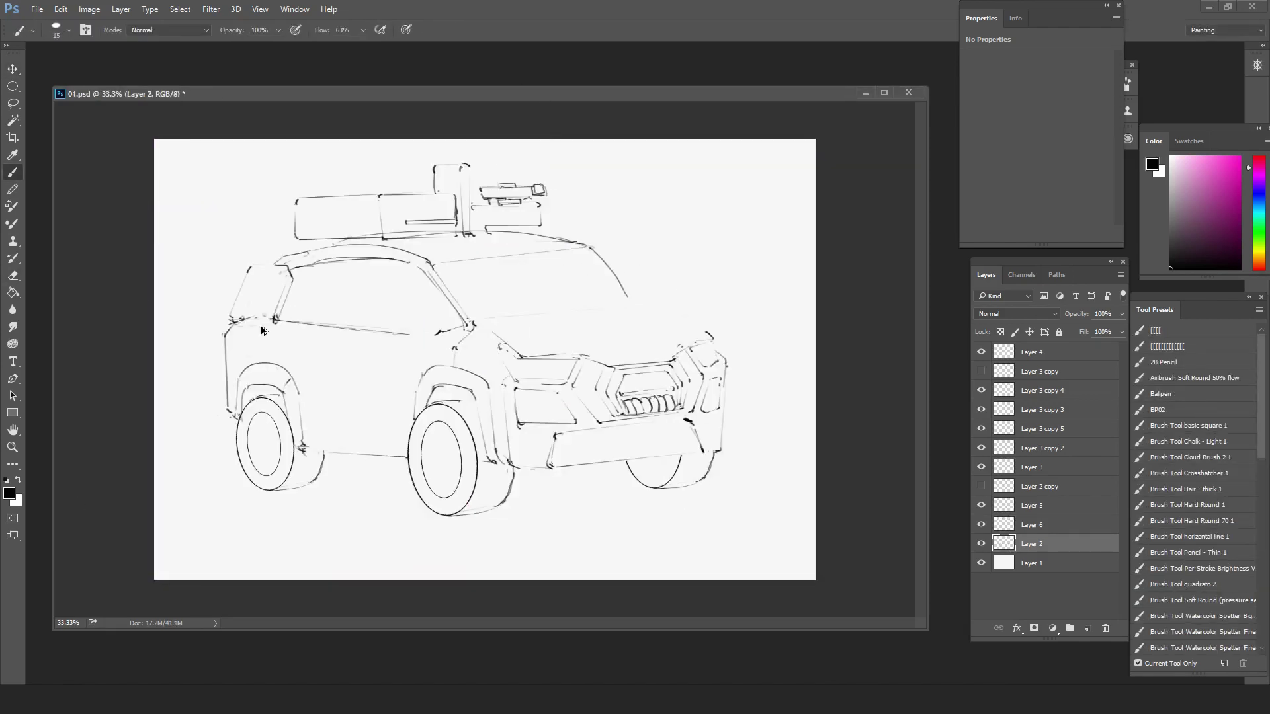
click(648, 308)
shift+click(471, 324)
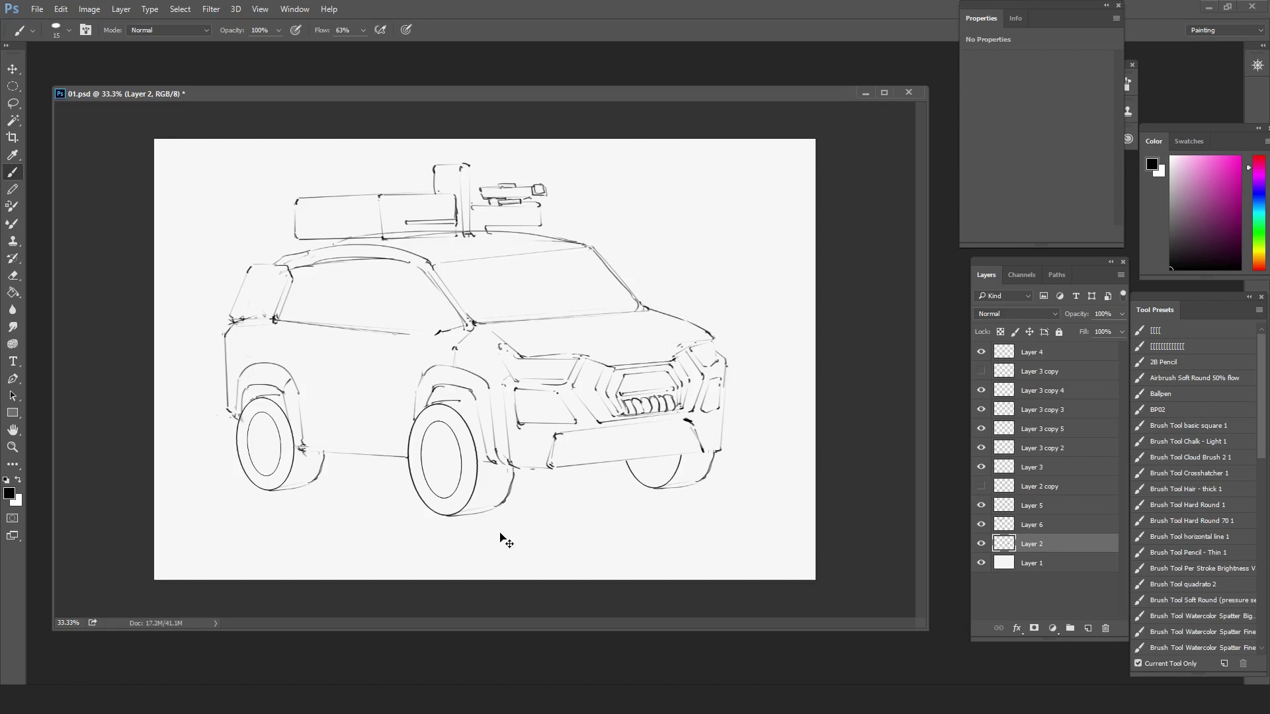
- Transform the body on Layer 2 to reduce its height
key(ctrl+minus)
key(ctrl+t)
drag(614, 443, 568, 448)
key(Return)
key(ctrl+plus)
- Move the wheel layers up to meet the shortened body, and raise the far front wheel slightly more
click(1030, 468)
shift+click(1040, 391)
key(v)
ctrl+click(676, 462)
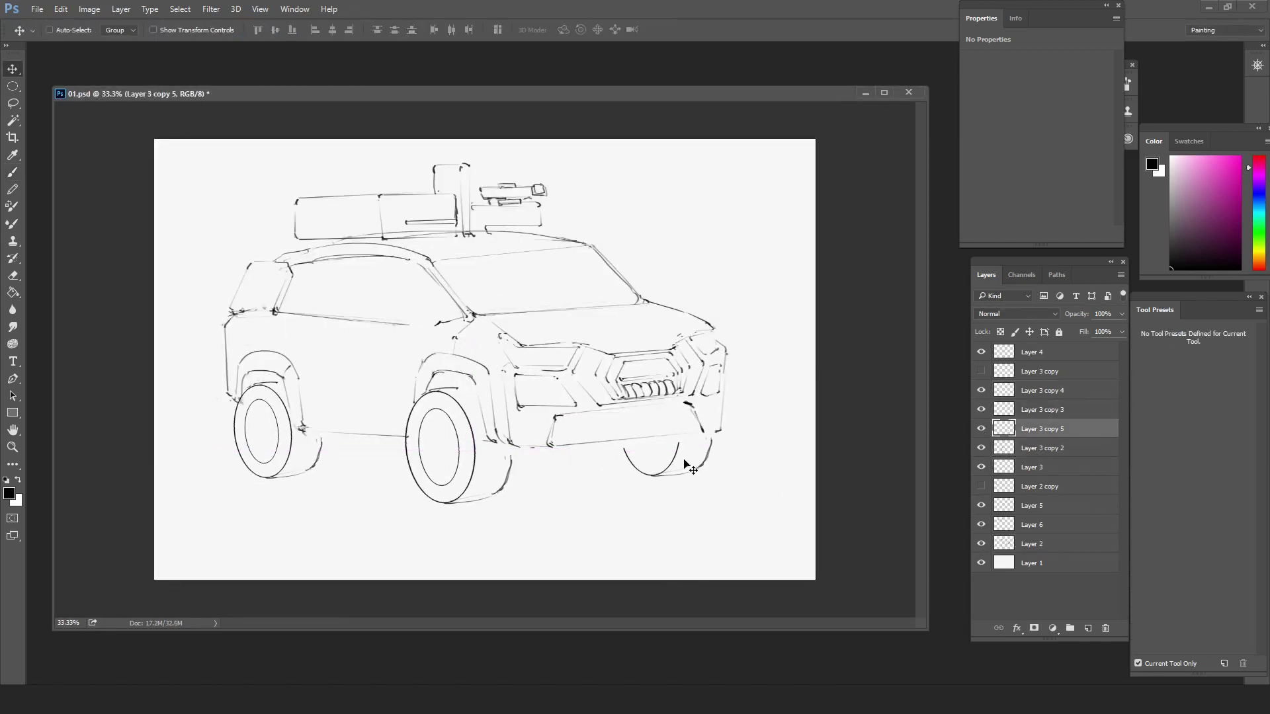
drag(684, 463, 684, 459)
- Select all car layers, move the drawing toward the canvas centre, clear the selection and make Layer 2 active
click(1042, 391)
shift+click(1041, 544)
ctrl+click(1041, 352)
drag(656, 368, 679, 383)
key(ctrl+a)
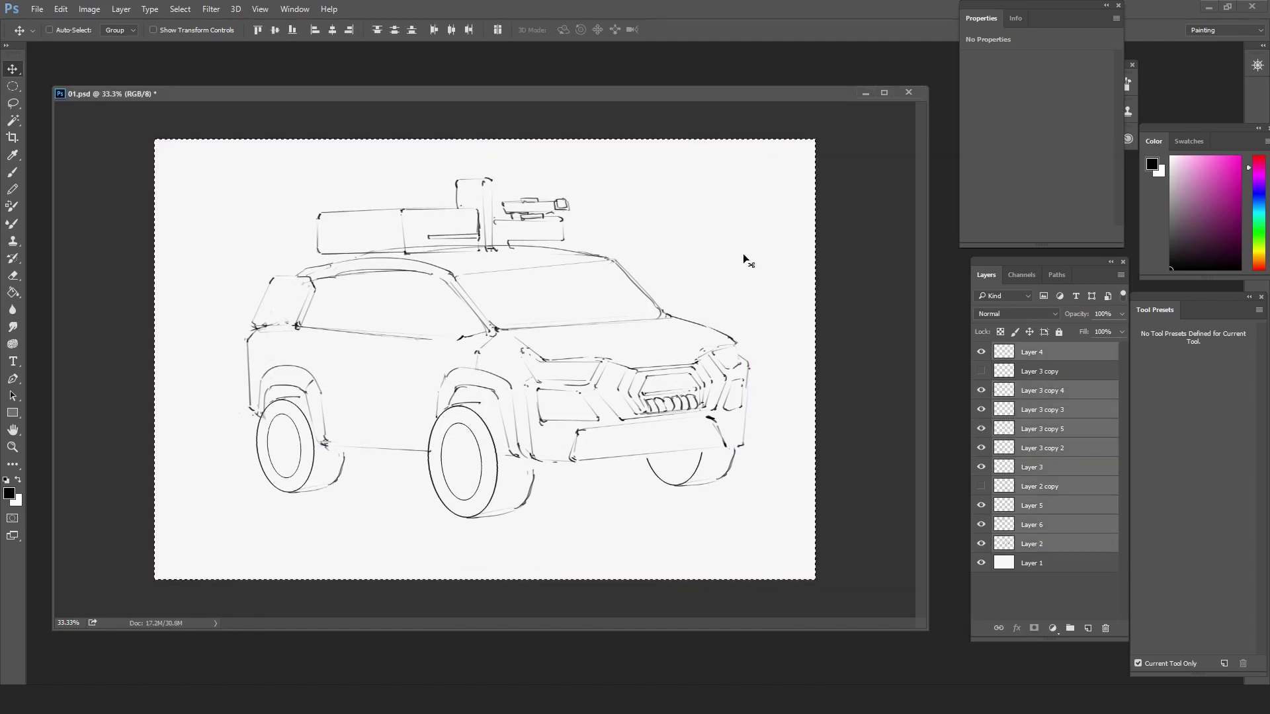
click(1035, 541)
key(ctrl+d)
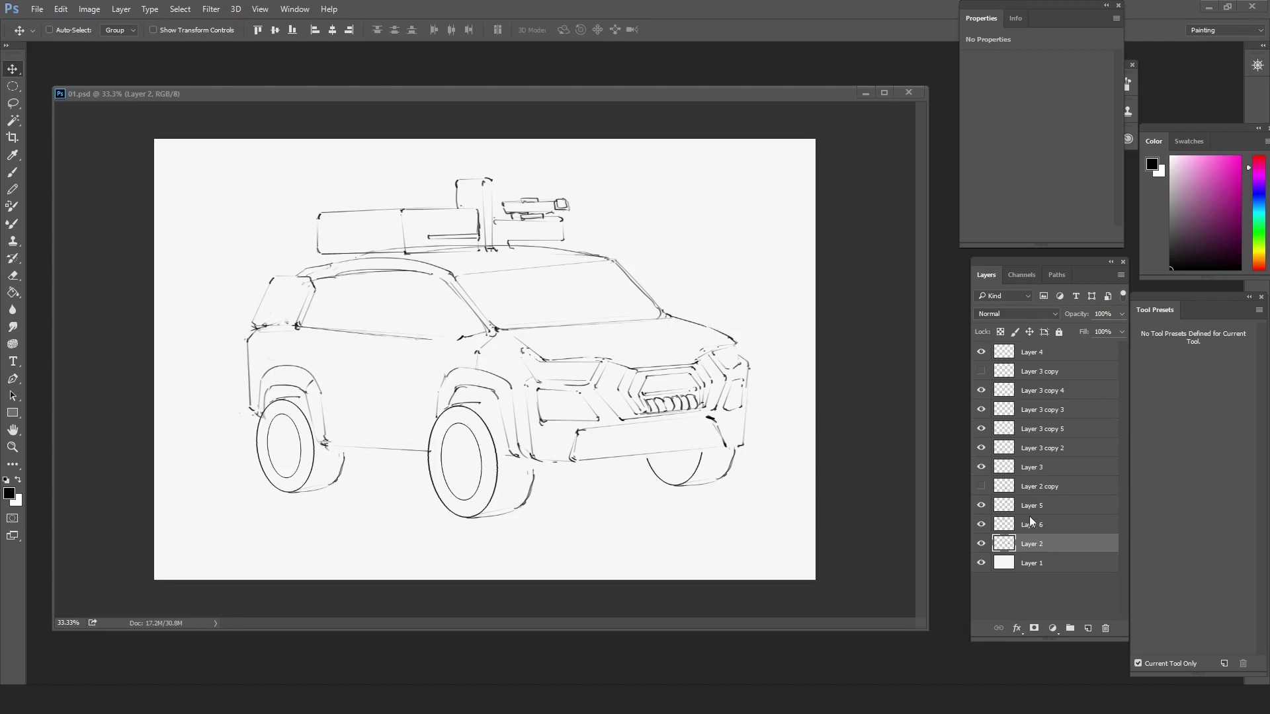
- Shift the inner rim ellipses on Layer 3 copy 3 and Layer 3 slightly rearward, and compare the drawing without the roof equipment
click(1031, 410)
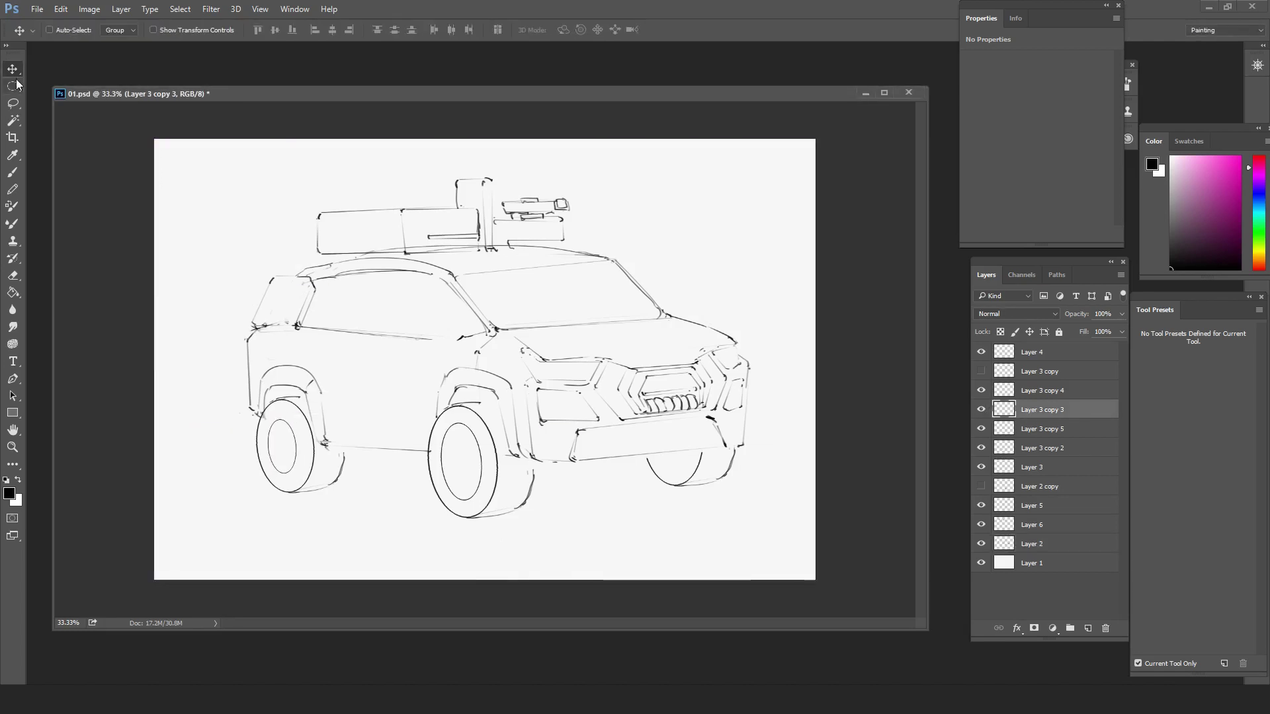
click(1032, 467)
click(981, 525)
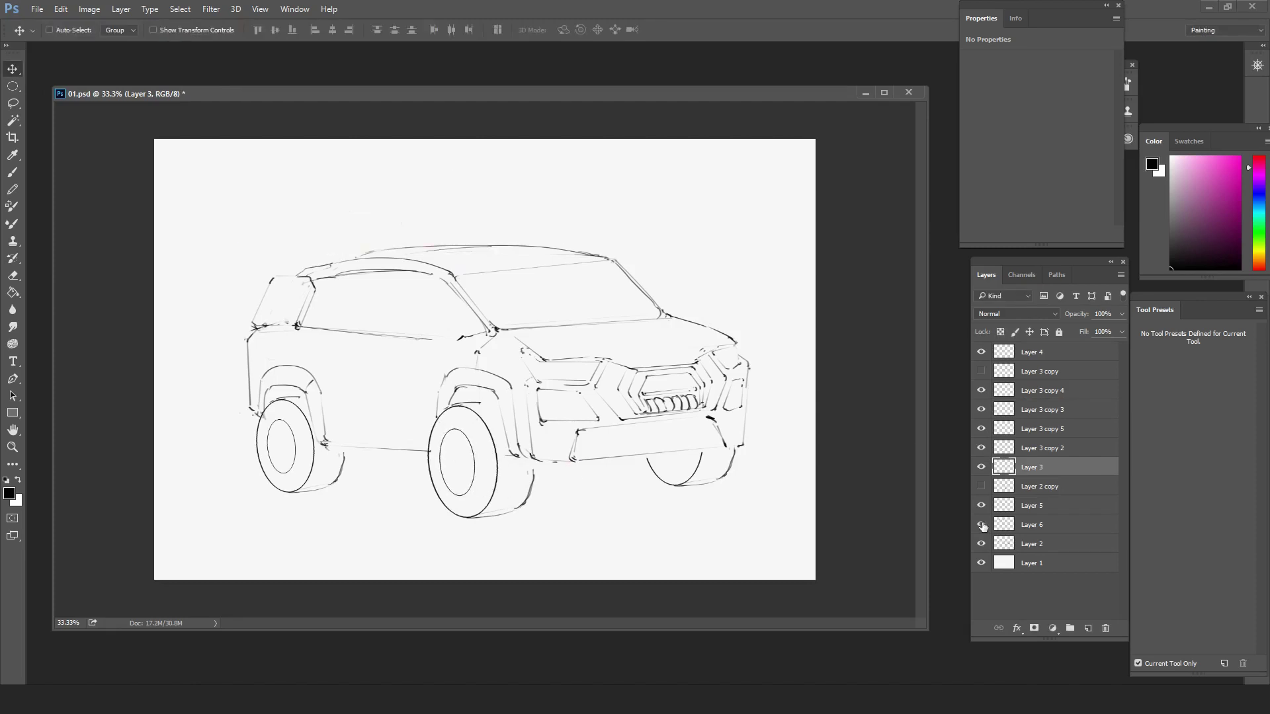
click(982, 524)
- Draw the upper edge and front end of the side sill between the wheels on Layer 2
click(1031, 543)
key(b)
drag(421, 427, 428, 437)
drag(337, 423, 422, 426)
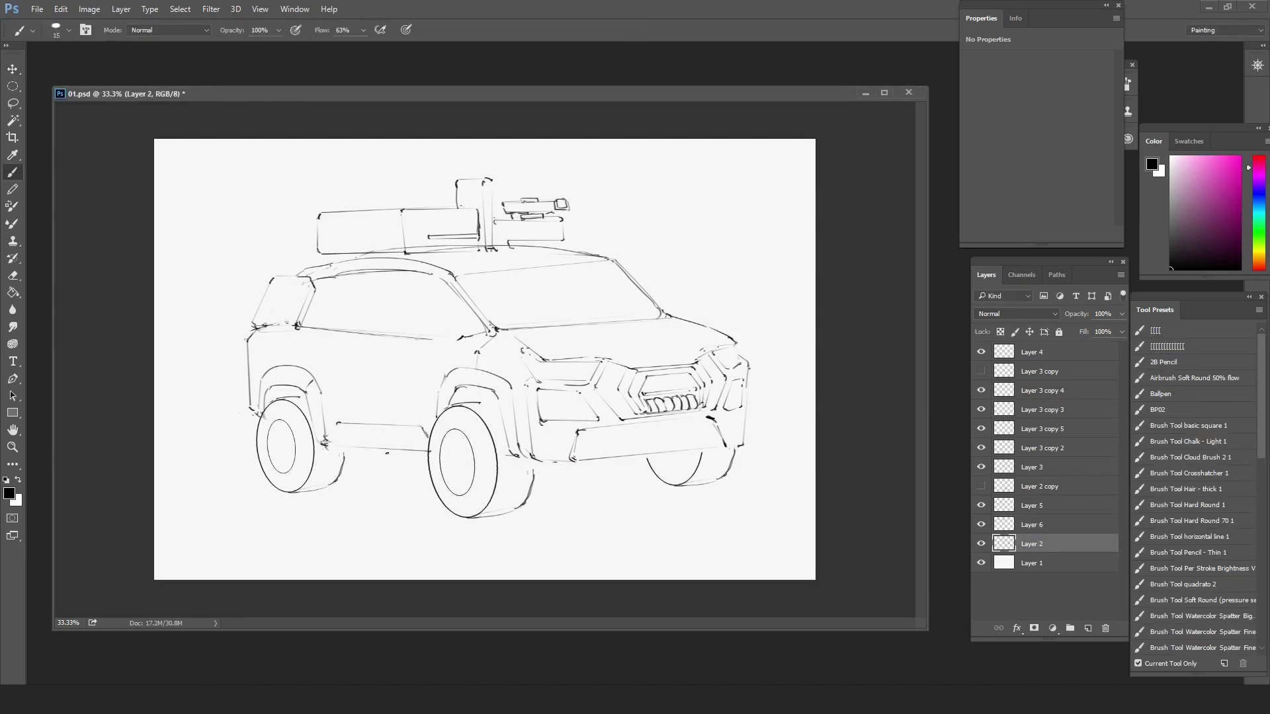
- Draw the side window frames, the centre pillar, the body crease and the door seam down to the sill
mouse_move(433, 280)
mouse_down()
mouse_move(318, 289)
mouse_move(378, 335)
mouse_up()
drag(457, 341, 300, 327)
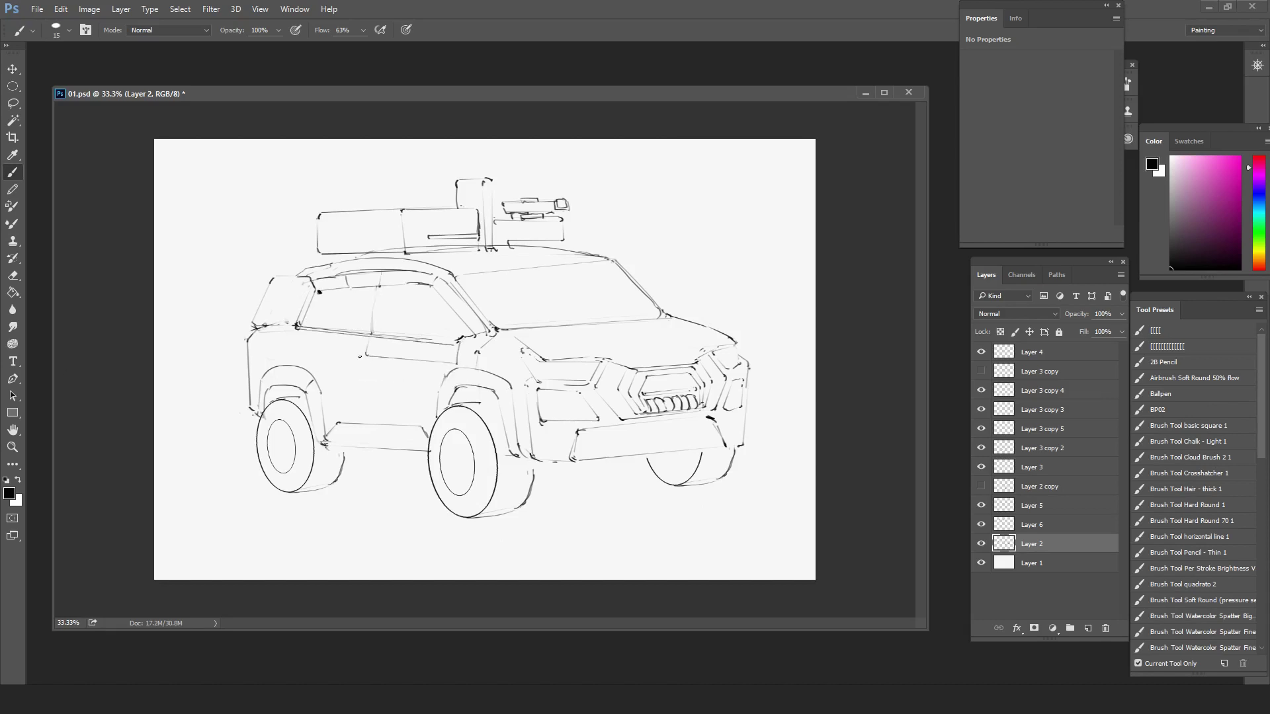
key(e)
key(b)
drag(363, 355, 371, 451)
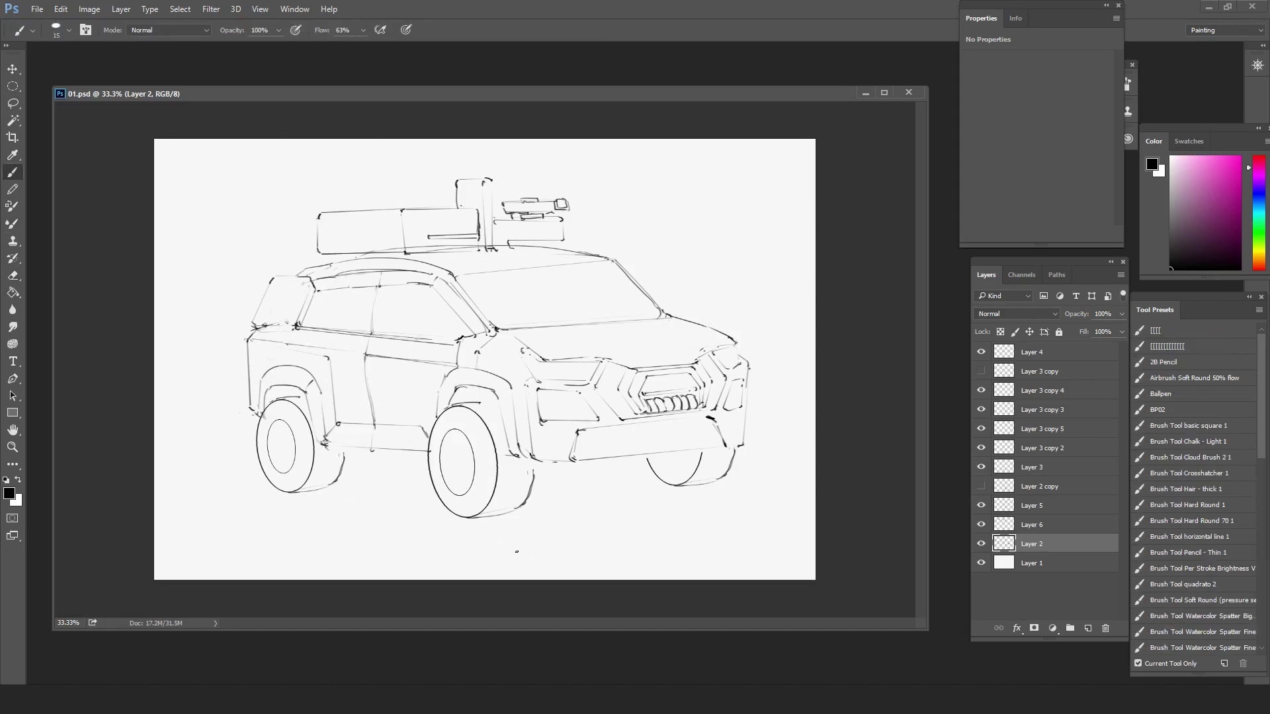
- Erase the heavy far edge of the lower bumper and redraw the bumper opening, far corner and lower edge
key(e)
drag(709, 418, 723, 441)
key(ctrl+shift+h)
key(b)
drag(242, 420, 312, 425)
mouse_move(236, 418)
mouse_down()
mouse_move(262, 421)
mouse_move(229, 447)
mouse_up()
drag(220, 397, 220, 419)
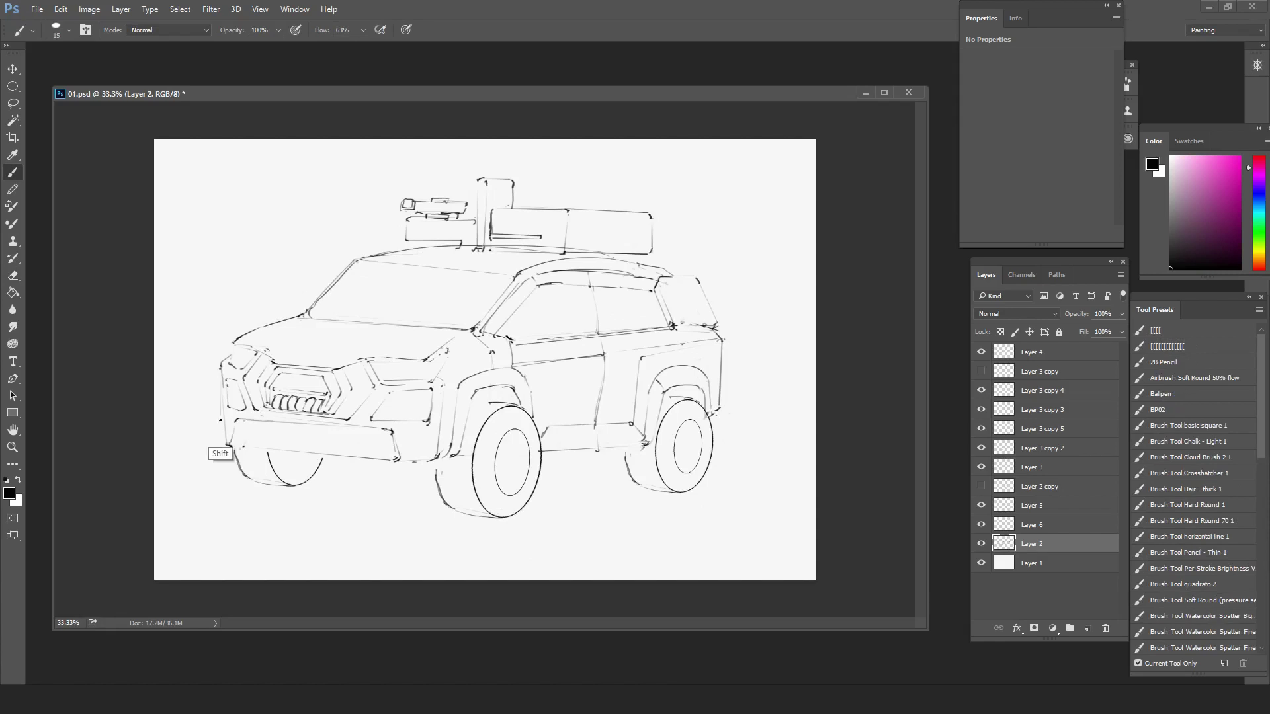
drag(396, 473, 245, 450)
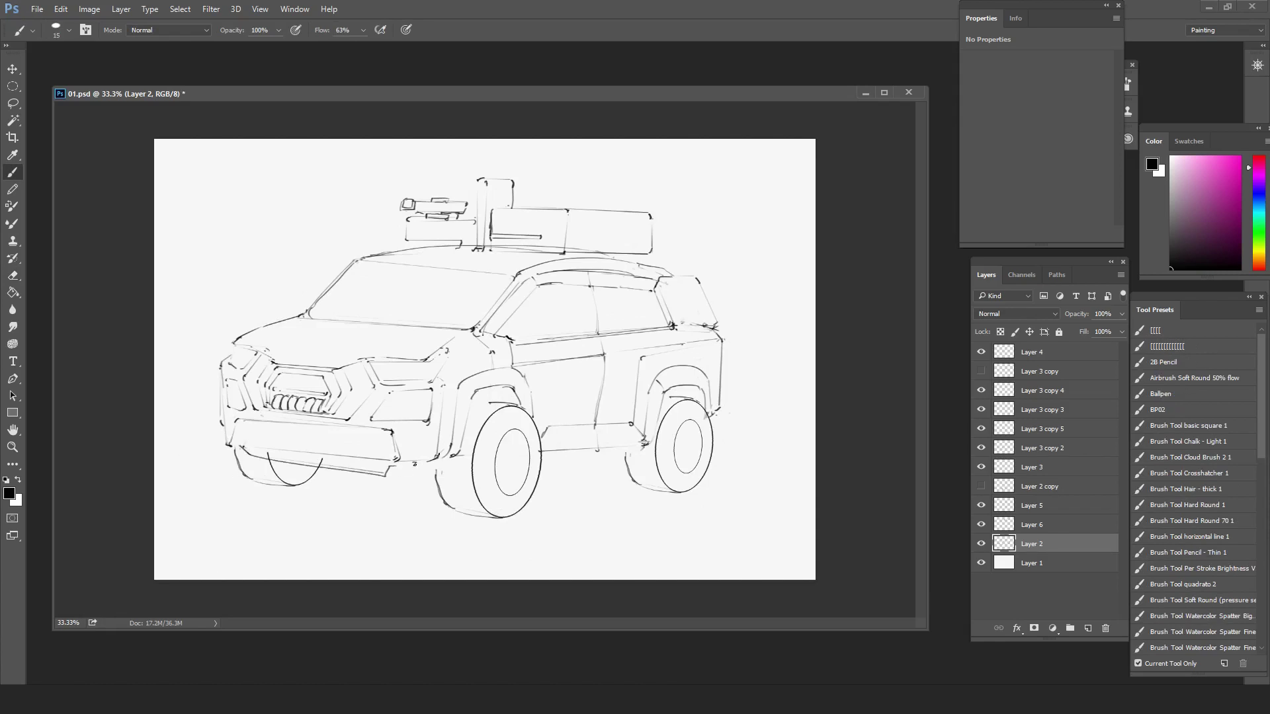
- Transform the far front wheel on Layer 3 copy 5 to fit beneath the redrawn bumper, and clear the selection
key(shift+h)
key(l)
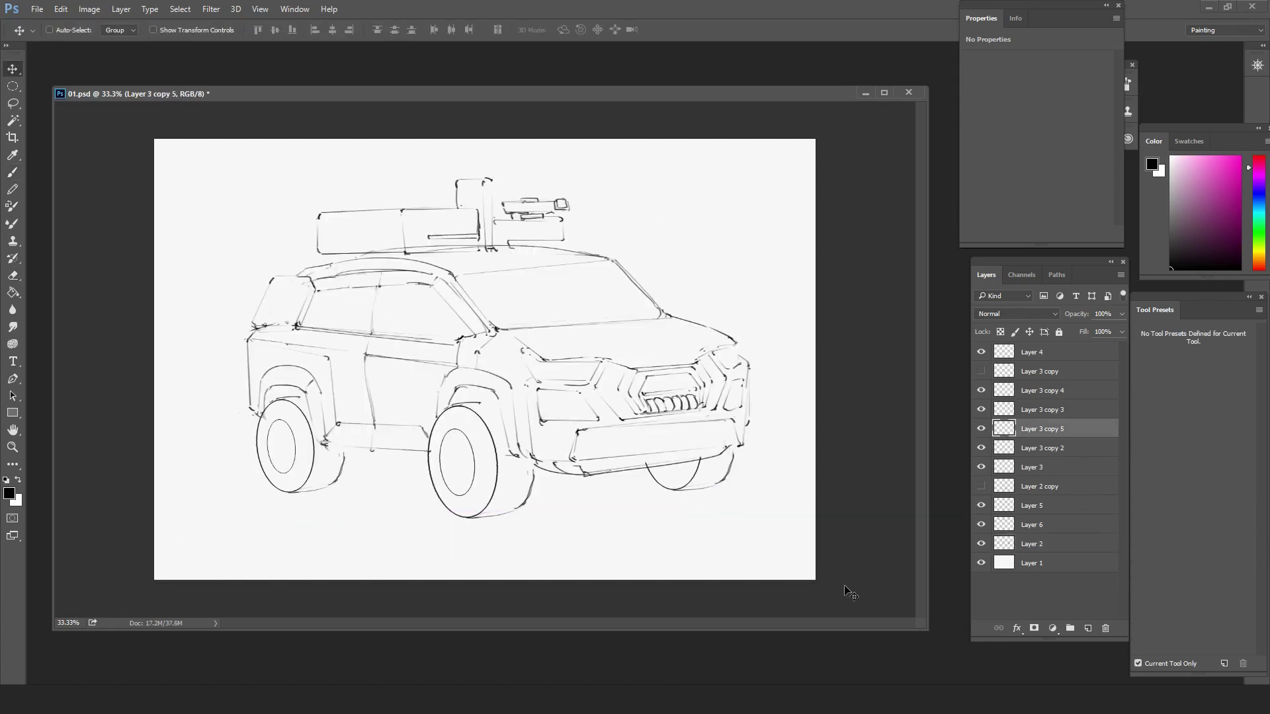
mouse_move(683, 458)
mouse_down()
mouse_move(737, 456)
mouse_move(734, 501)
mouse_move(745, 483)
mouse_up()
key(ctrl+t)
right_click(708, 480)
click(744, 318)
key(Return)
key(ctrl+d)
- Add the running board's lower edge on Layer 2 and erase the far wheel lines overlapping the bumper on Layer 3 copy 5
key(b)
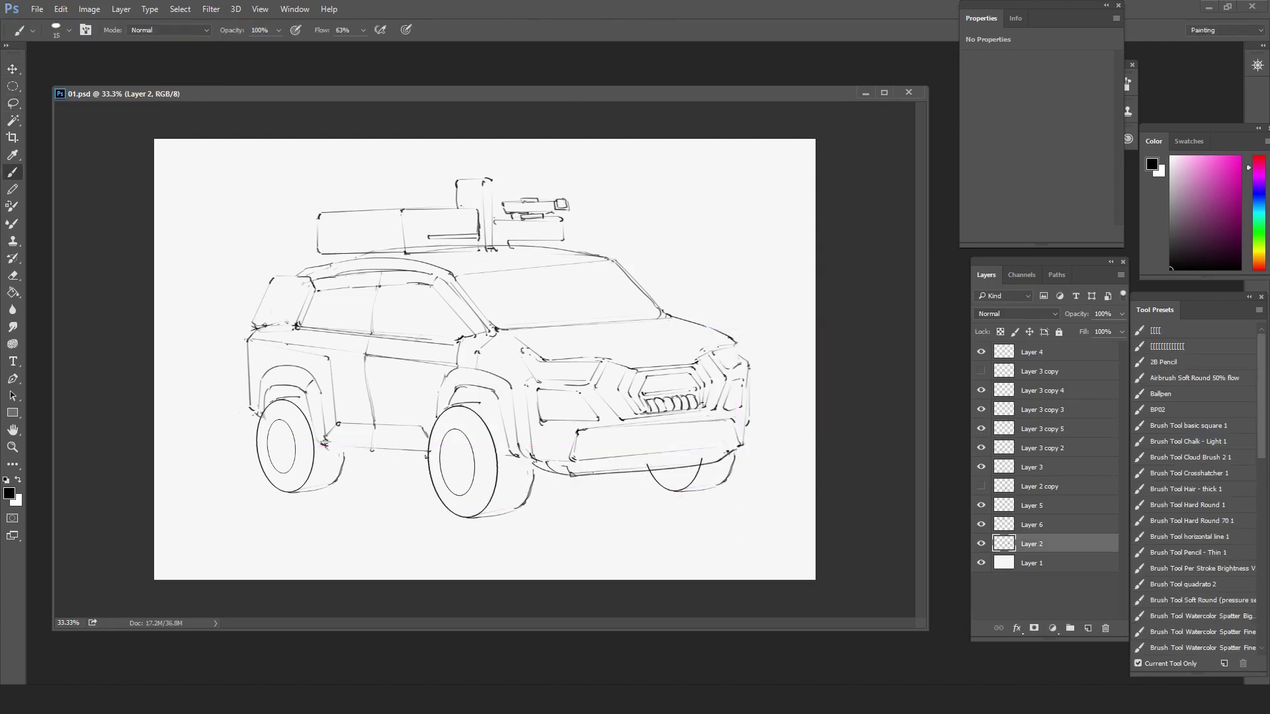
key(e)
click(1034, 431)
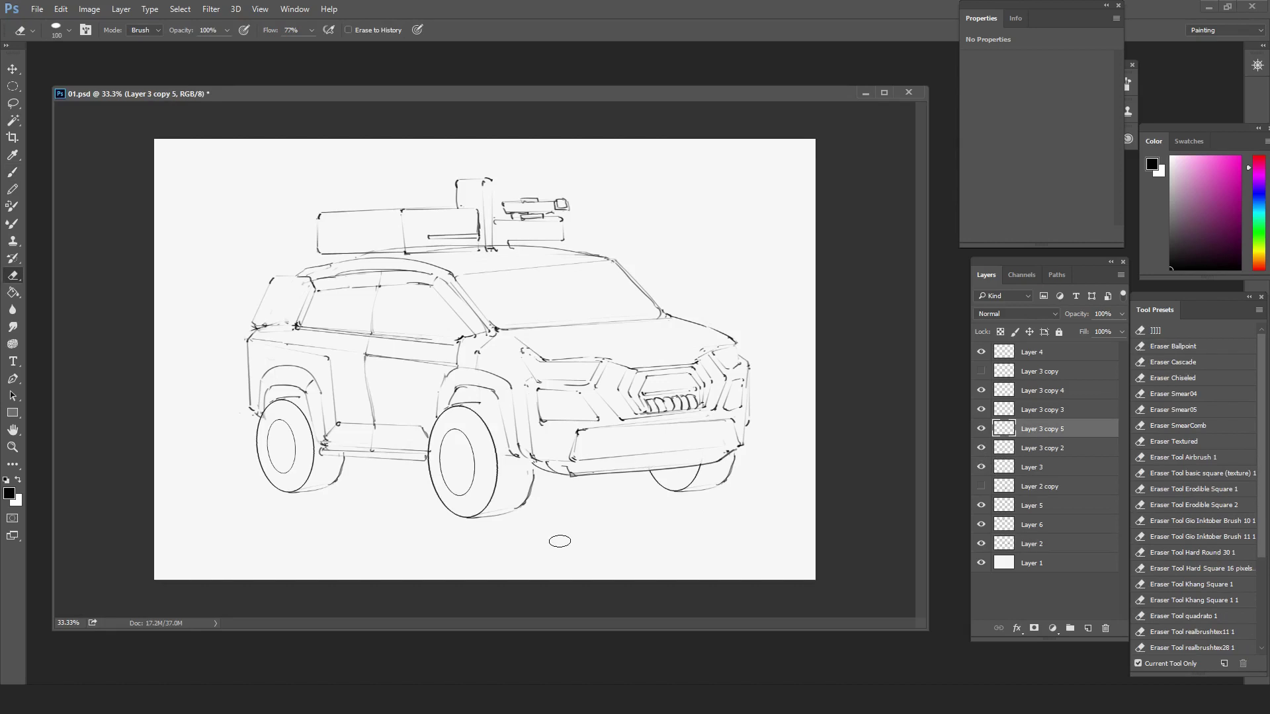
- Erase the near lower bumper corner on Layer 2 and redraw it extending toward the front wheel
click(1033, 543)
mouse_move(557, 472)
mouse_down()
mouse_move(530, 472)
mouse_move(562, 480)
mouse_up()
key(b)
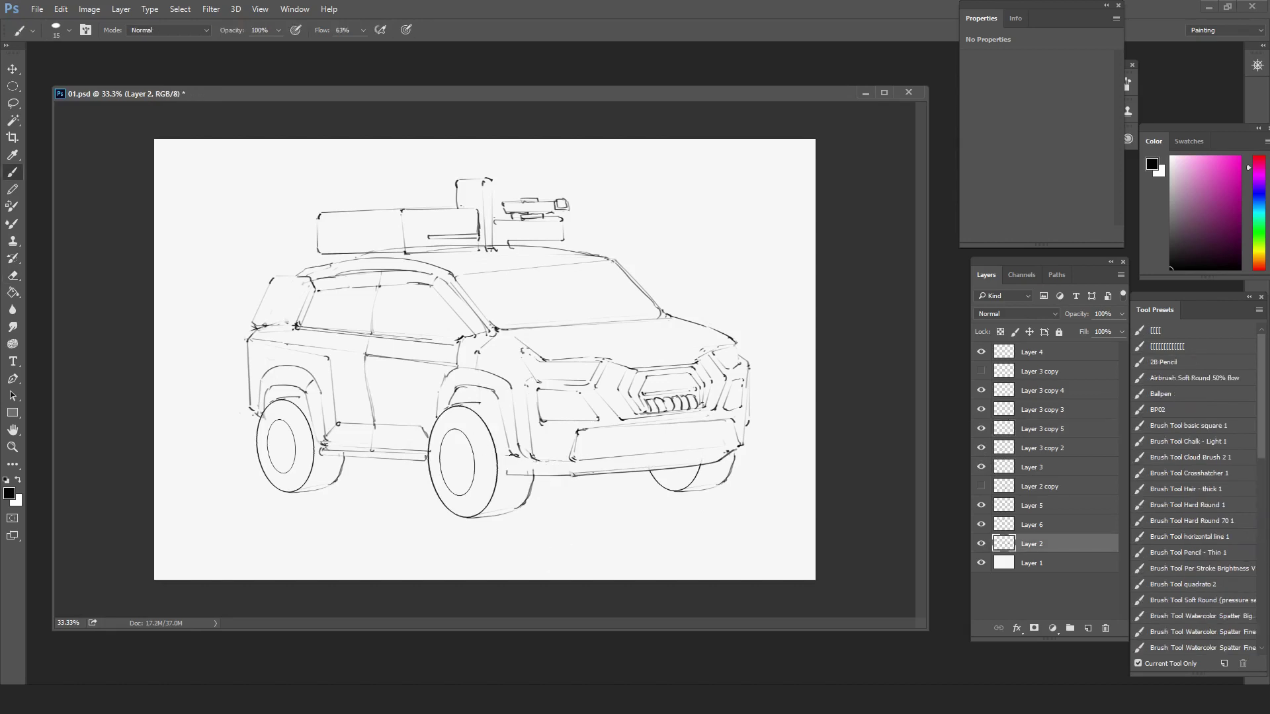
key(e)
drag(506, 473, 507, 477)
- Add a new layer above Layer 4 and put it in a new group
click(1048, 352)
click(1088, 628)
key(ctrl+g)
click(995, 350)
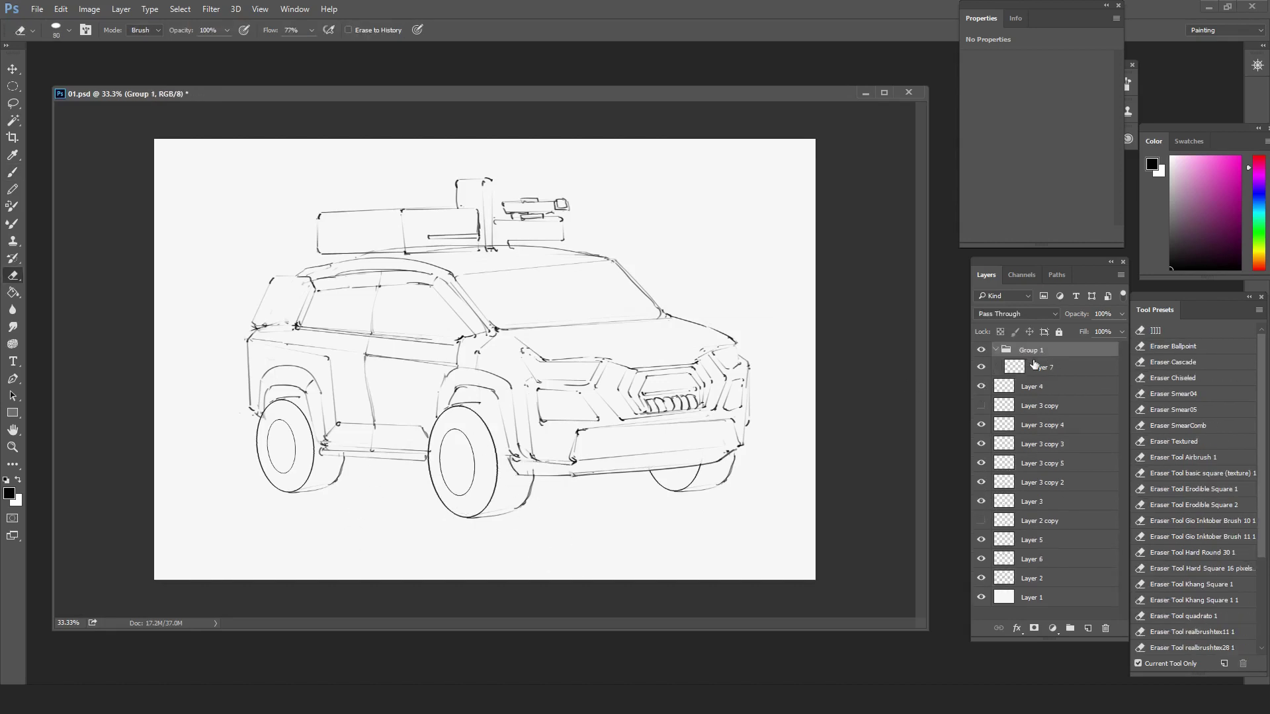
- Fill the upright box of the roof equipment with mid grey on Layer 7
click(1040, 366)
click(1171, 191)
key(b)
key(bracketleft)
key(bracketleft)
key(bracketleft)
key(bracketleft)
key(bracketleft)
key(bracketleft)
drag(486, 188, 485, 247)
- Move Group 1 beneath Layer 2 and fill the roof equipment and upper body with grey on Layer 7
drag(1032, 350, 1031, 587)
click(1042, 578)
mouse_move(467, 186)
mouse_down()
mouse_move(468, 236)
mouse_move(560, 205)
mouse_up()
mouse_move(523, 220)
mouse_down()
mouse_move(560, 235)
mouse_move(457, 217)
mouse_move(322, 228)
mouse_move(410, 247)
mouse_move(468, 233)
mouse_move(440, 227)
mouse_move(503, 249)
mouse_move(394, 258)
mouse_move(576, 257)
mouse_move(310, 276)
mouse_move(256, 317)
mouse_move(277, 301)
mouse_move(259, 364)
mouse_move(264, 350)
mouse_move(654, 318)
mouse_move(729, 356)
mouse_move(736, 443)
mouse_move(520, 466)
mouse_move(438, 407)
mouse_move(300, 391)
mouse_move(296, 337)
mouse_up()
- Fill the SUV's hood, windows and side body with broad grey strokes on Layer 7
key(bracketright)
key(bracketright)
key(bracketright)
key(bracketright)
key(bracketright)
mouse_move(609, 278)
mouse_down()
mouse_move(575, 306)
mouse_move(708, 439)
mouse_move(423, 284)
mouse_move(331, 410)
mouse_up()
key(ctrl+z)
drag(330, 318, 499, 383)
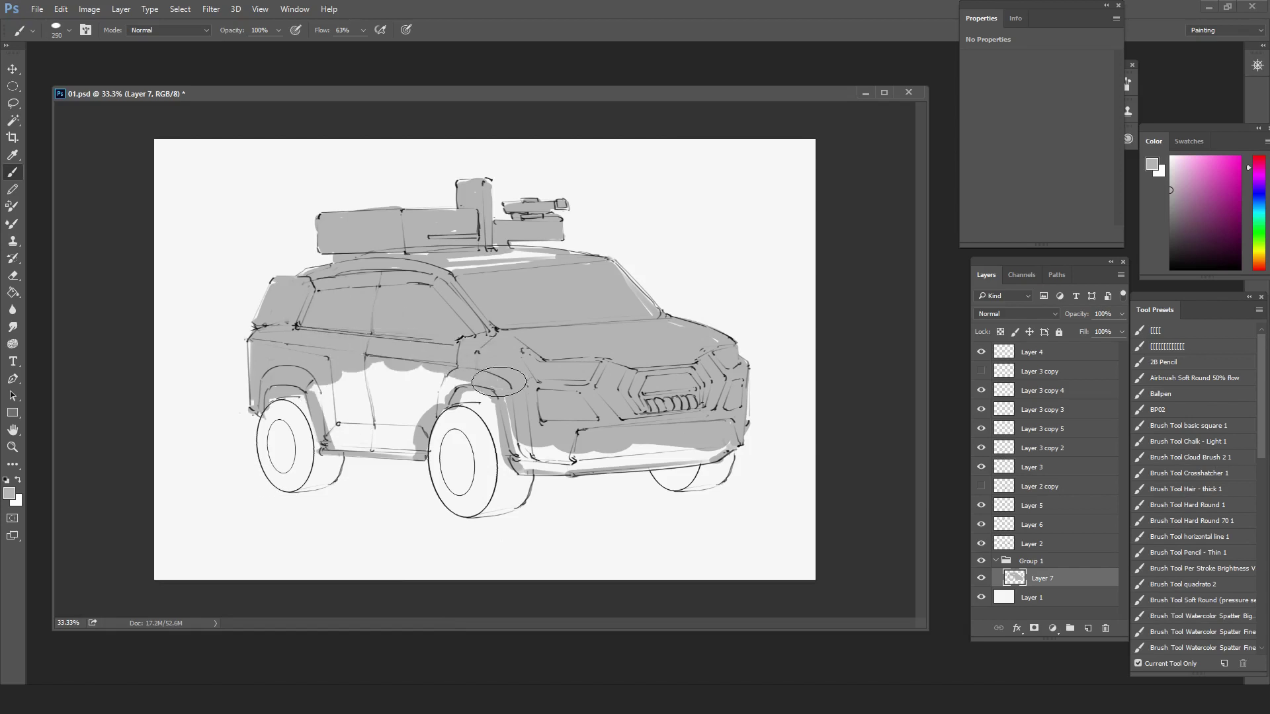
- Complete the grey fill along the lower bumper and the lower doors with a smaller brush
key(bracketleft)
drag(717, 447, 554, 462)
mouse_move(456, 391)
mouse_down()
mouse_move(397, 410)
mouse_move(331, 397)
mouse_move(396, 443)
mouse_up()
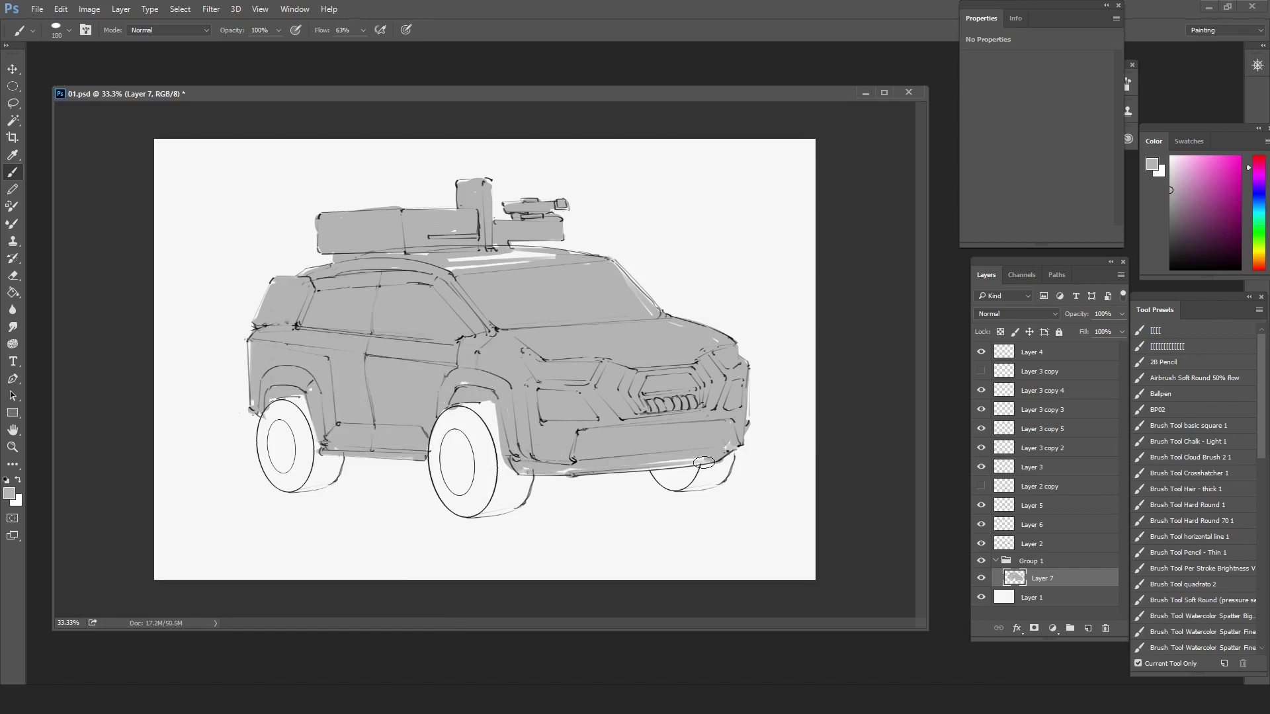
key(bracketleft)
- Lighten Layer 7's grey fill using Levels with the output black level at 105, and flip the canvas horizontally
key(ctrl+l)
drag(938, 327, 1006, 327)
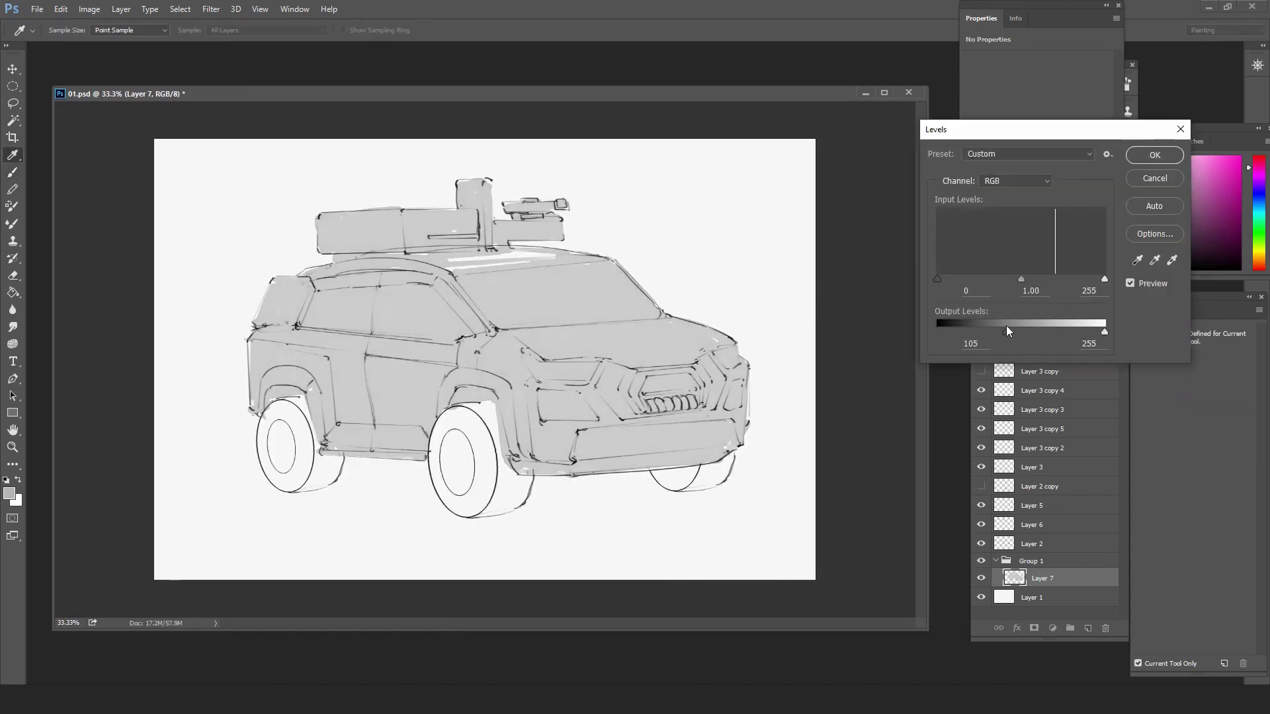
key(Return)
key(ctrl+shift+h)
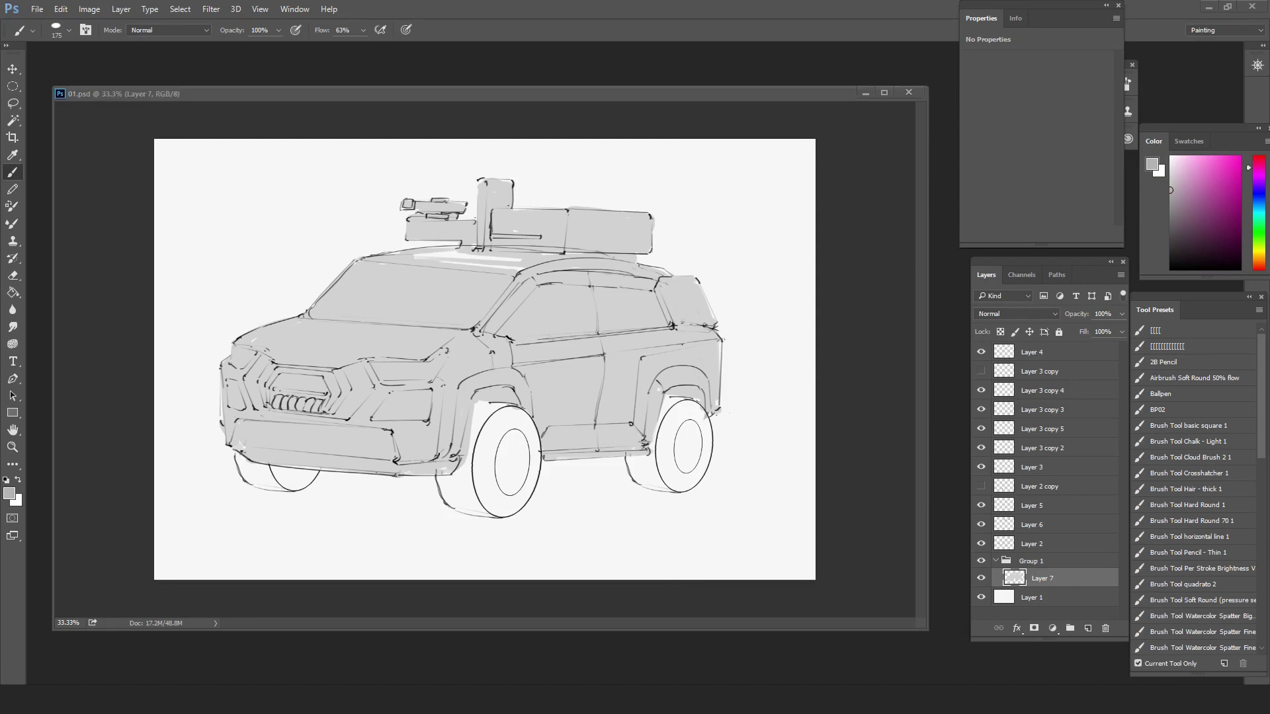
drag(628, 91, 682, 116)
- Draw an inset window and hinge details on the slanted rear side panel on Layer 8
ctrl+click(399, 423)
key(bracketright)
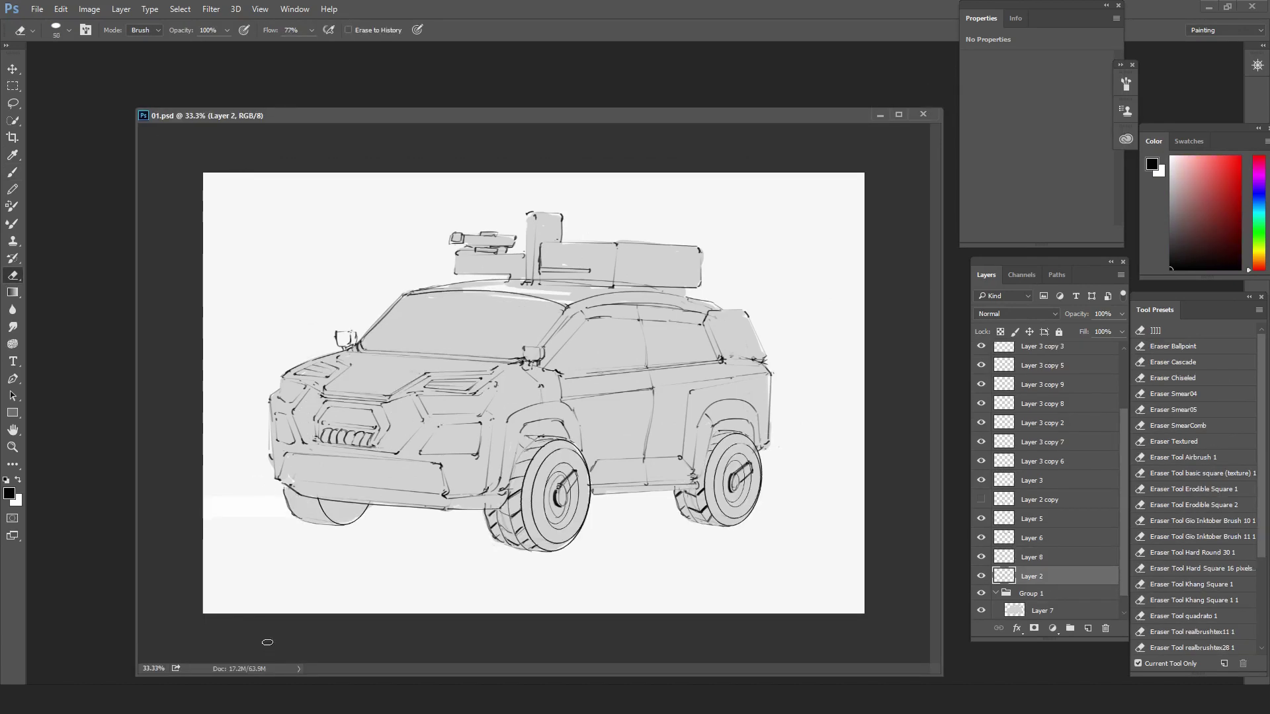
key(alt+bracketright)
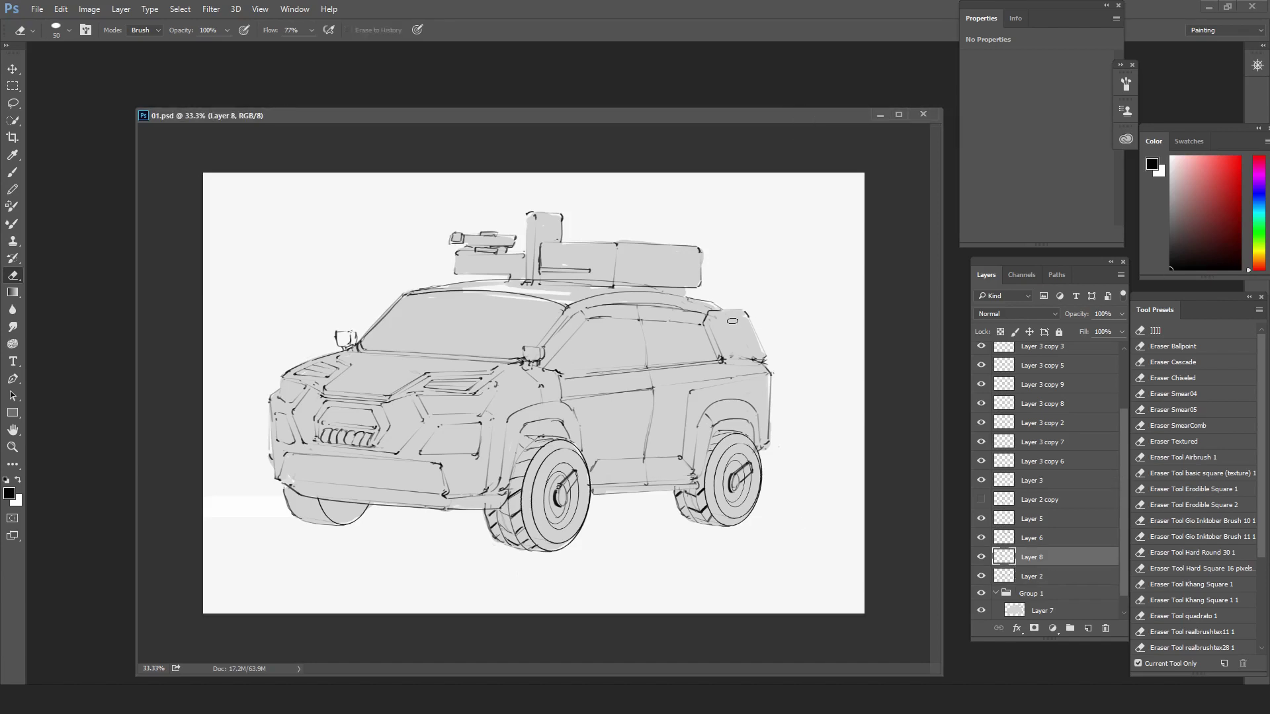
key(b)
mouse_move(746, 315)
mouse_down()
mouse_move(760, 354)
mouse_move(720, 333)
mouse_move(728, 351)
mouse_move(744, 316)
mouse_move(714, 335)
mouse_move(746, 357)
mouse_up()
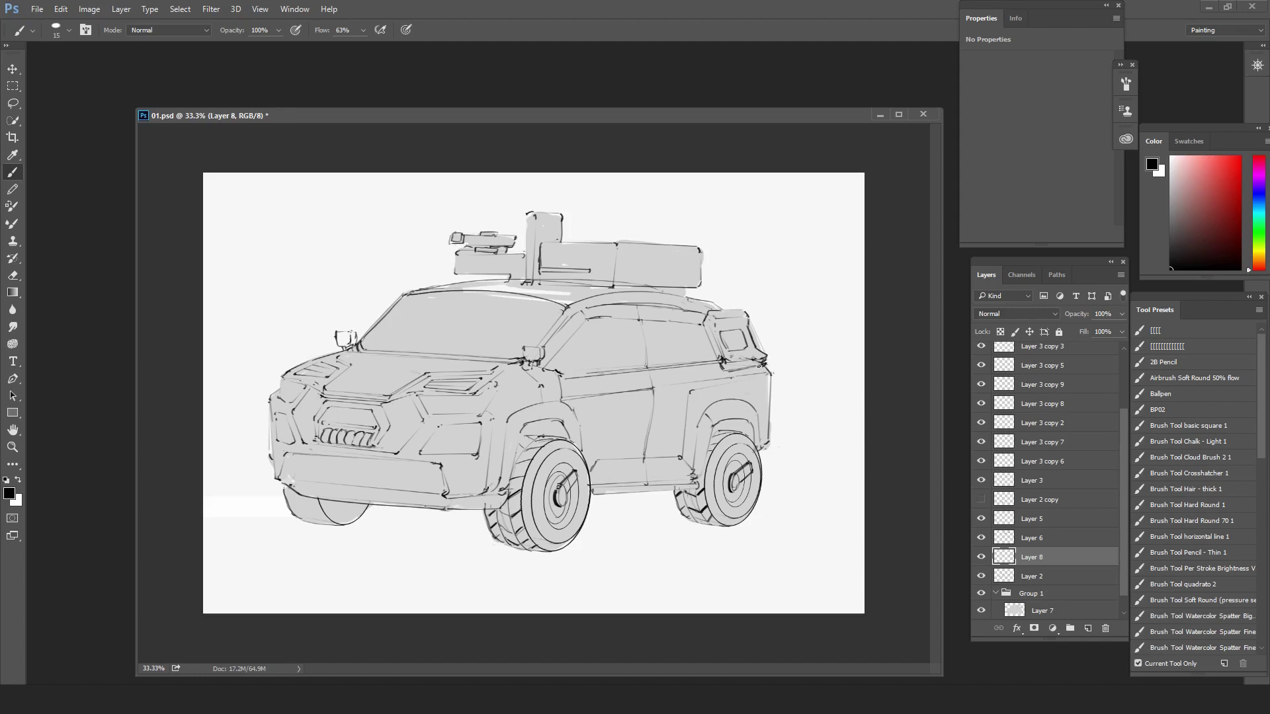
- Reinforce the side window frames and door pillar on Layer 8 and add bolts around the wheel arches
drag(585, 317, 639, 324)
drag(589, 315, 544, 370)
shift+click(766, 373)
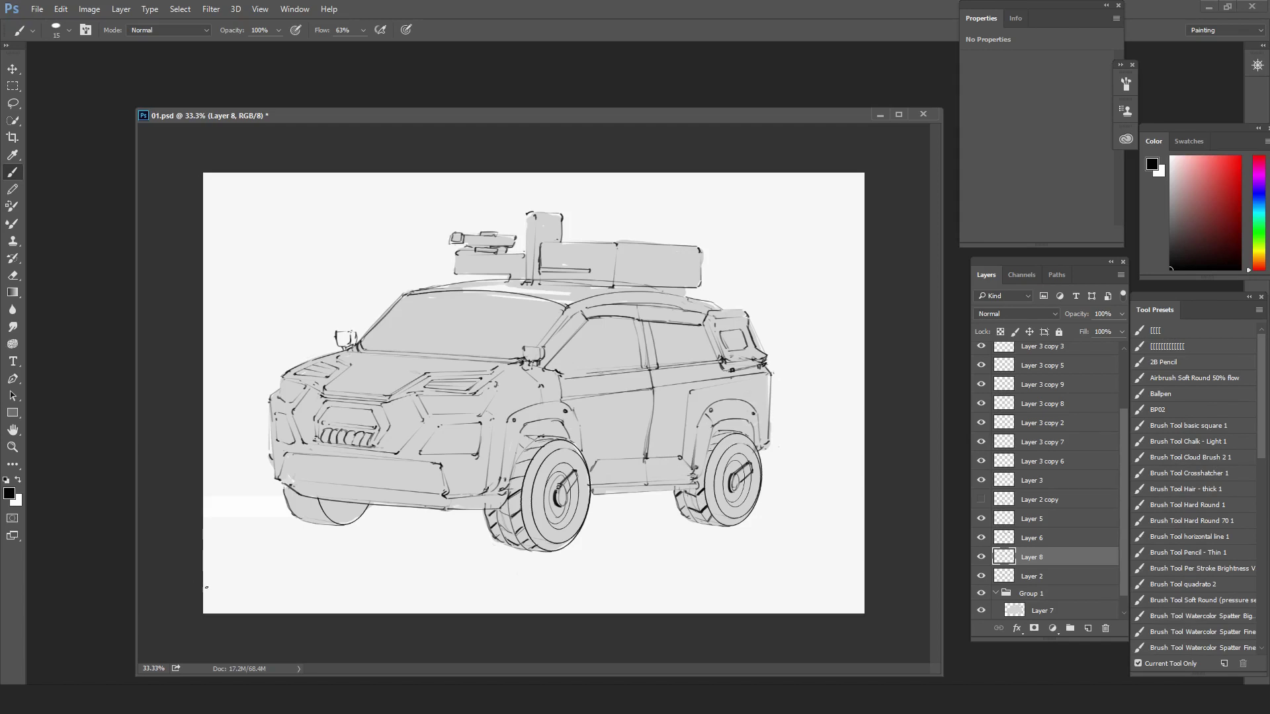
drag(559, 309, 426, 295)
key(ctrl+z)
- Flip the canvas horizontally and draw an extended box with recess details at the rear of the roof equipment
key(ctrl+shift+h)
drag(513, 317, 672, 307)
key(ctrl+z)
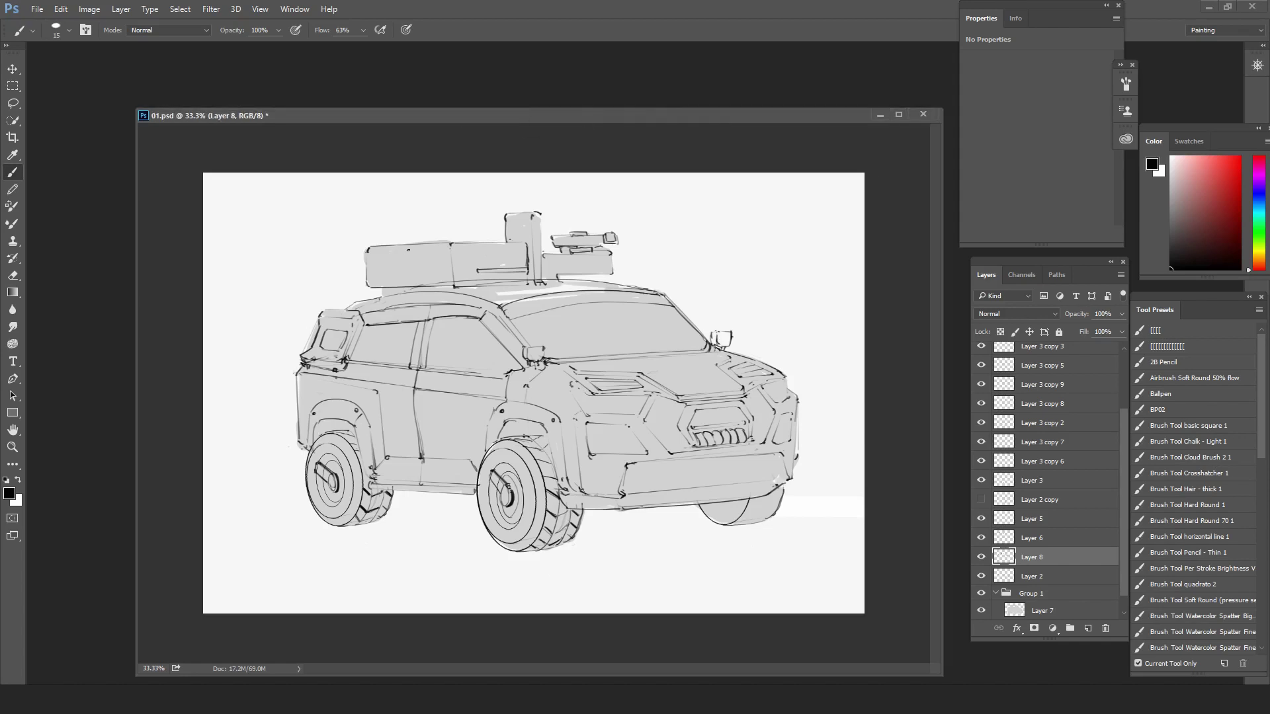
mouse_move(349, 254)
mouse_down()
mouse_move(400, 254)
mouse_move(395, 276)
mouse_up()
mouse_move(400, 254)
mouse_down()
mouse_move(400, 279)
mouse_move(351, 276)
mouse_up()
drag(351, 275, 435, 282)
drag(358, 267, 358, 278)
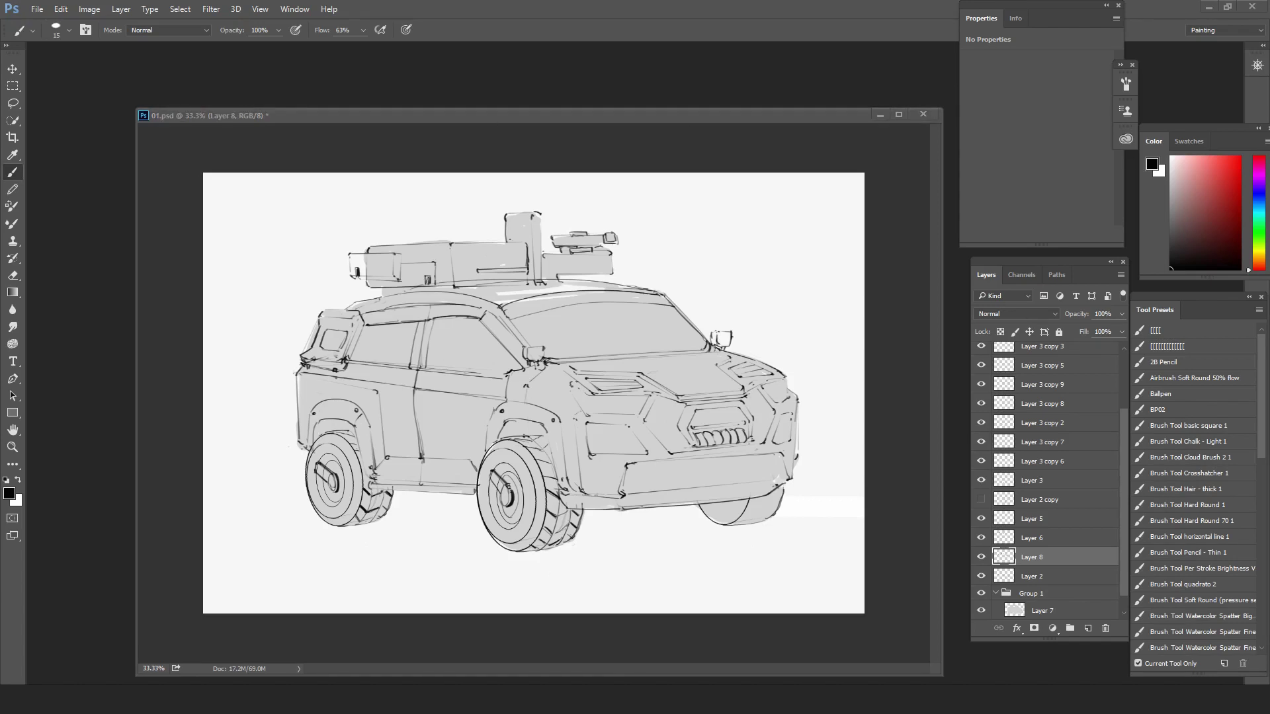
- Draw a second box with panel details above the rear roof equipment, trim its lines, and save the flipped drawing
mouse_move(471, 235)
mouse_down()
mouse_move(469, 205)
mouse_move(402, 242)
mouse_up()
key(e)
drag(468, 202, 439, 199)
key(b)
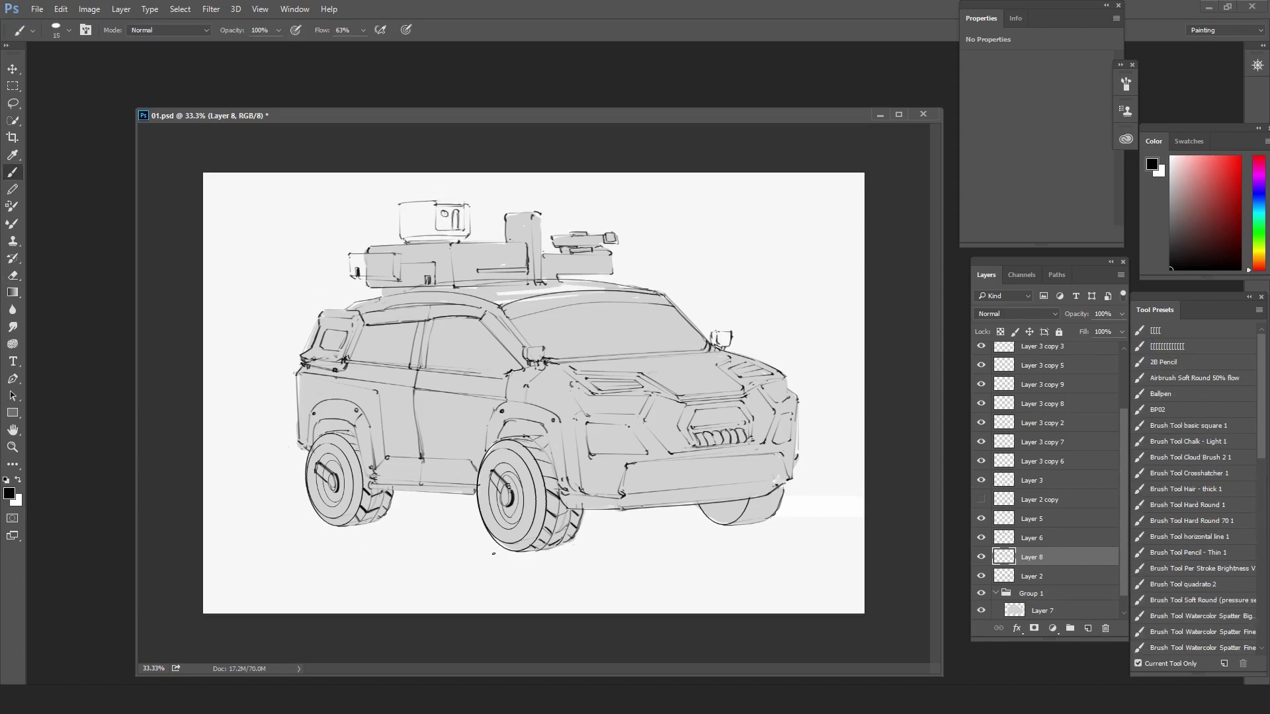
key(F2)
key(ctrl+s)
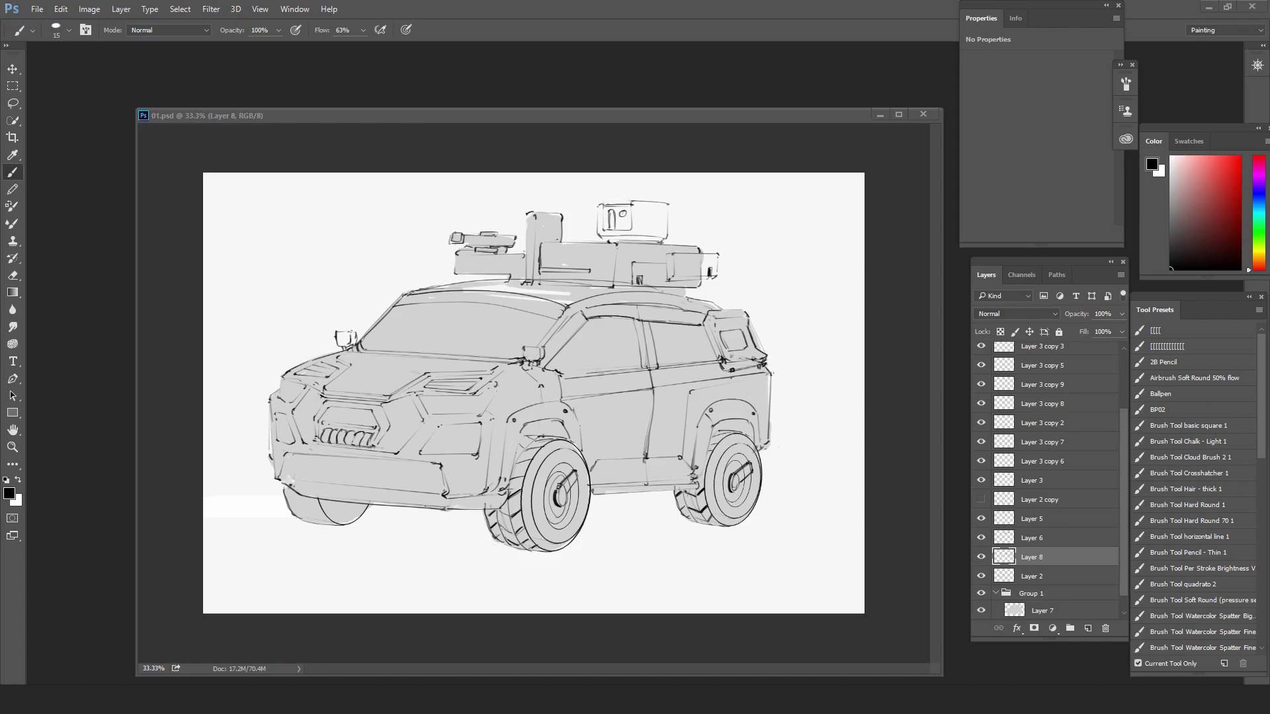
- Erase the inner grille and its slats from the SUV's front end on Layer 2
key(e)
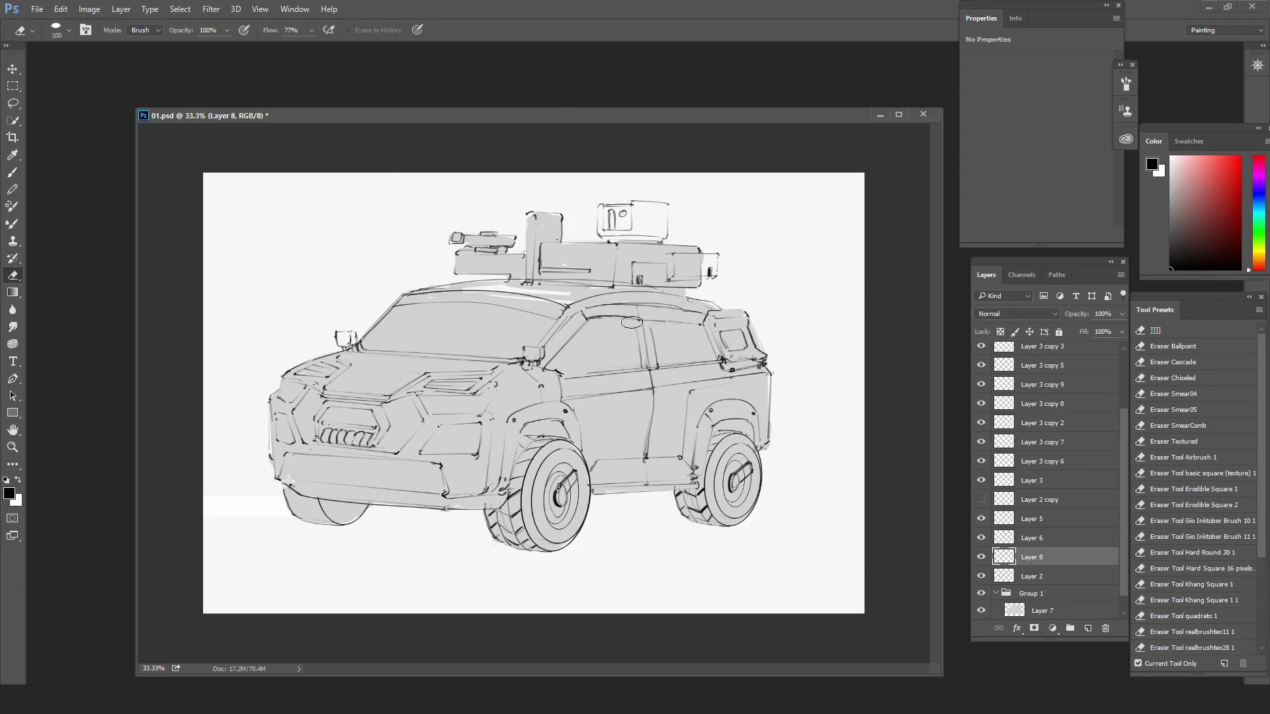
key(b)
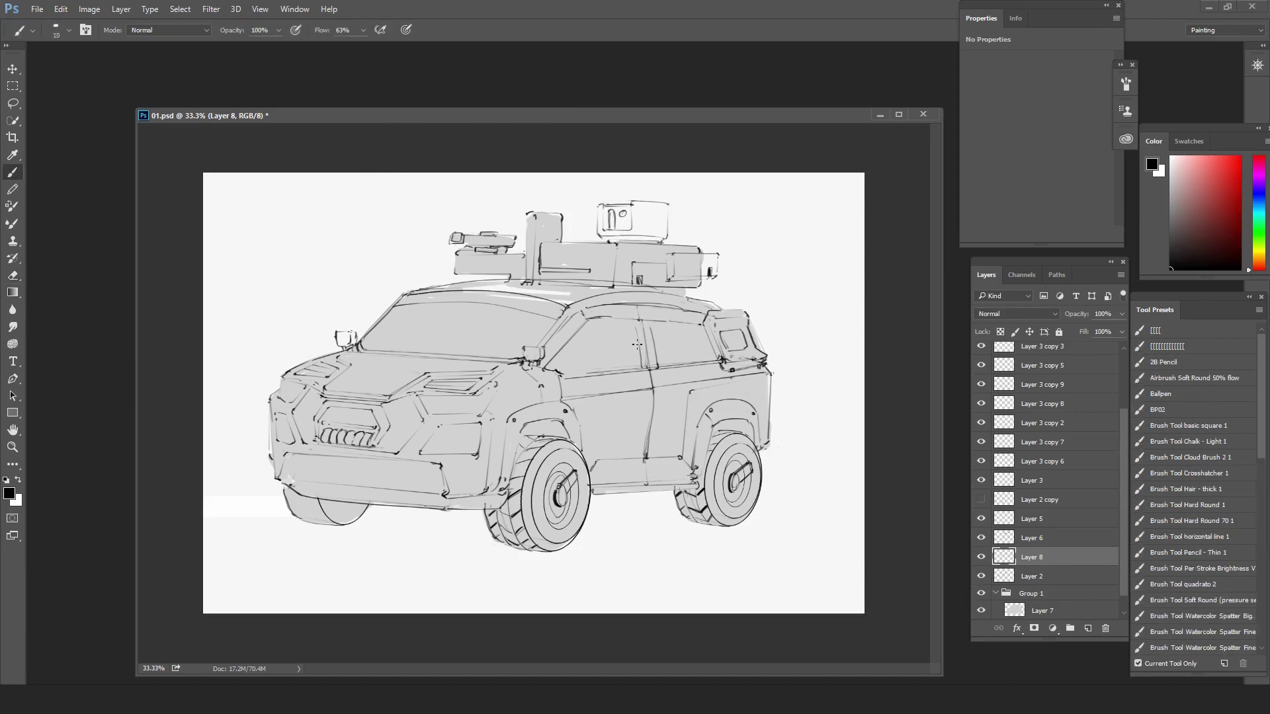
click(1036, 579)
key(e)
mouse_move(384, 430)
mouse_down()
mouse_move(345, 433)
mouse_move(364, 441)
mouse_move(343, 436)
mouse_move(356, 459)
mouse_move(355, 425)
mouse_up()
key(b)
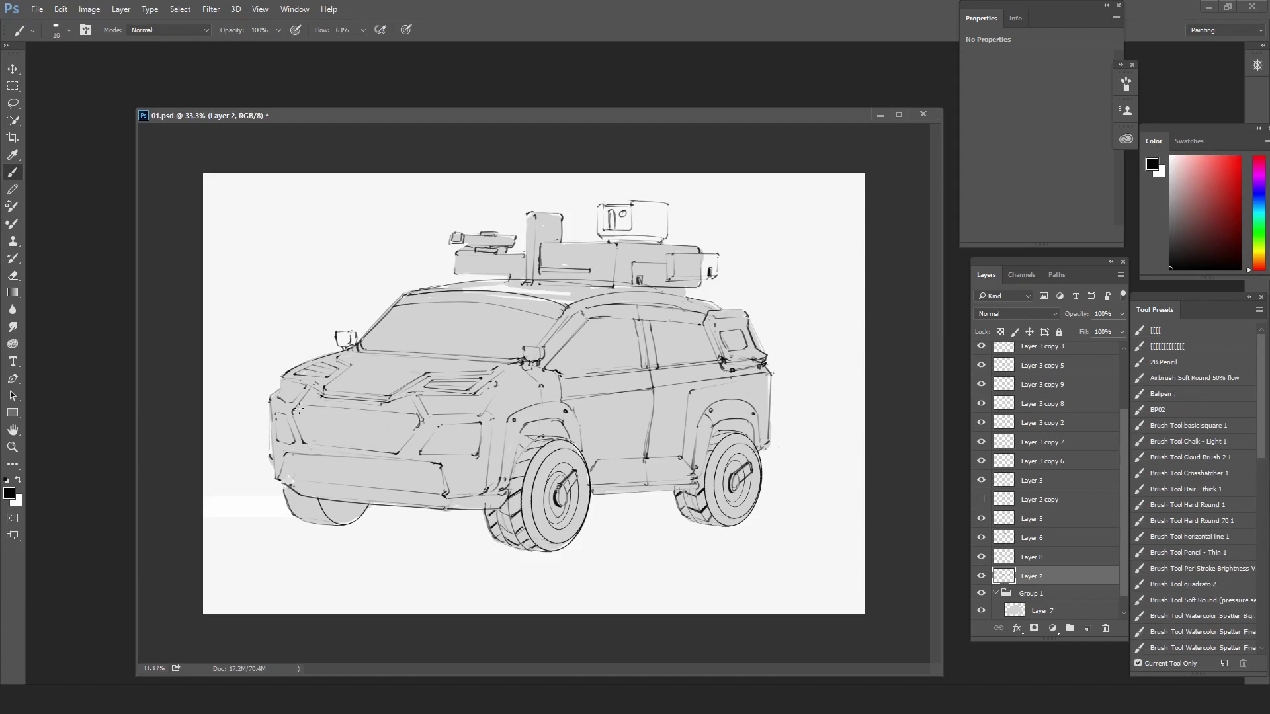
- Draw a wide grille opening and an inset panel in the lower bumper on Layer 2, and save
drag(411, 429, 299, 424)
key(bracketright)
mouse_move(434, 470)
mouse_down()
mouse_move(292, 461)
mouse_move(289, 483)
mouse_up()
drag(290, 484, 433, 495)
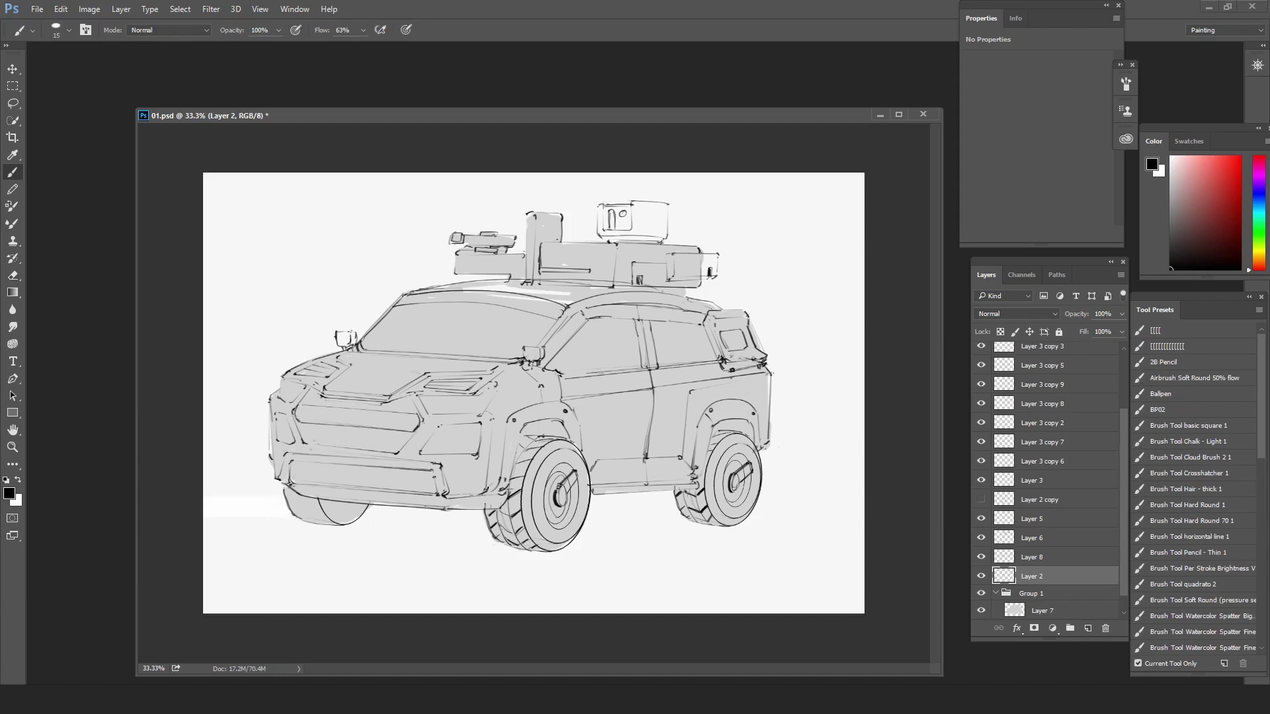
key(ctrl+s)
- Flip the canvas horizontally, add lamp details to the front end on Layer 2, and save
key(ctrl+shift+h)
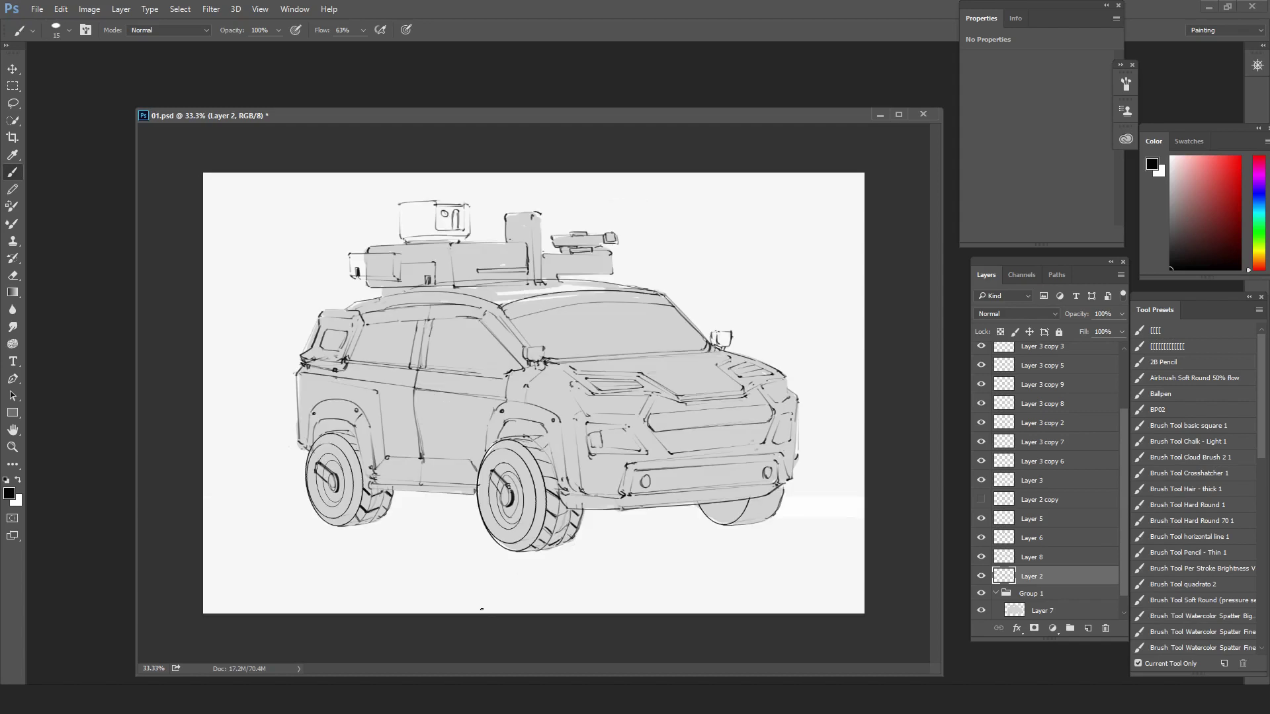
drag(777, 441, 786, 436)
key(ctrl+s)
- Fill the added roof boxes and the roof gap on Layer 7 with the sampled light grey
scroll(1046, 590, down, 1)
click(1046, 590)
alt+click(463, 257)
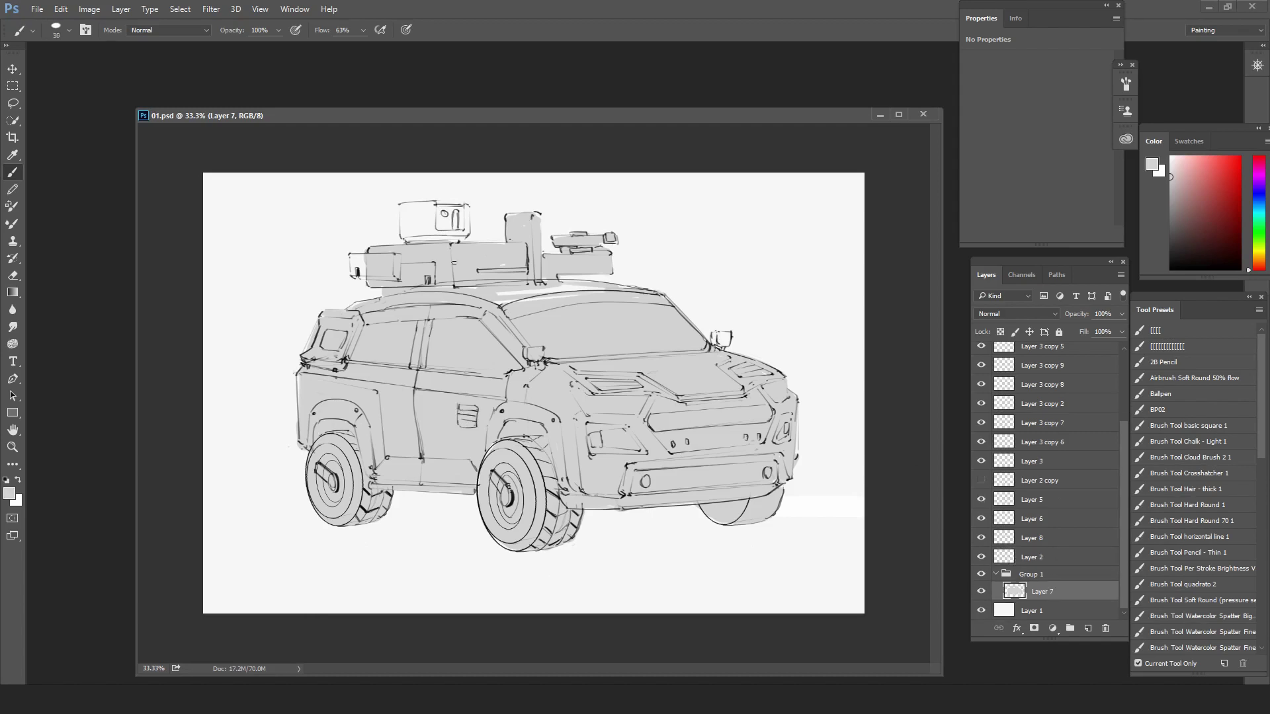
key(])
key(])
key(])
key(])
key(])
key(])
key(])
key(])
key(])
drag(463, 212, 408, 231)
key(bracketright)
key(bracketright)
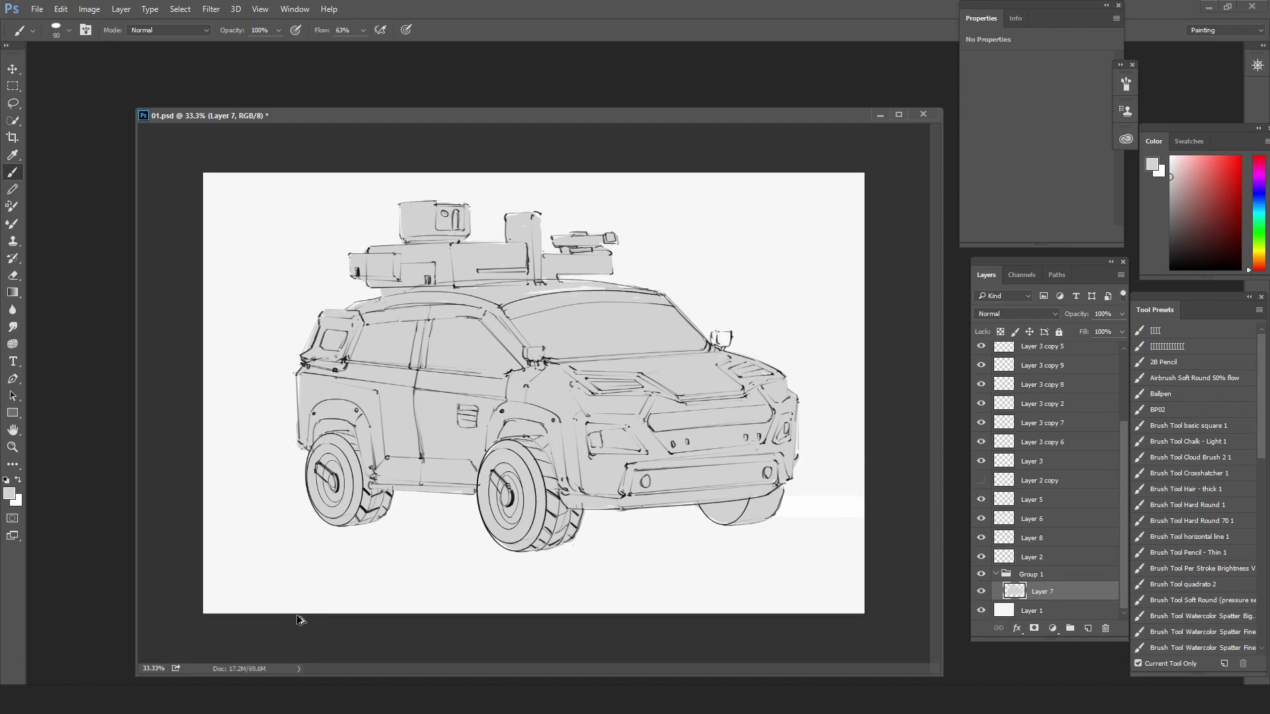
- Draw a small black-outlined foot step beneath the side sill on Layer 8
click(1016, 539)
key(d)
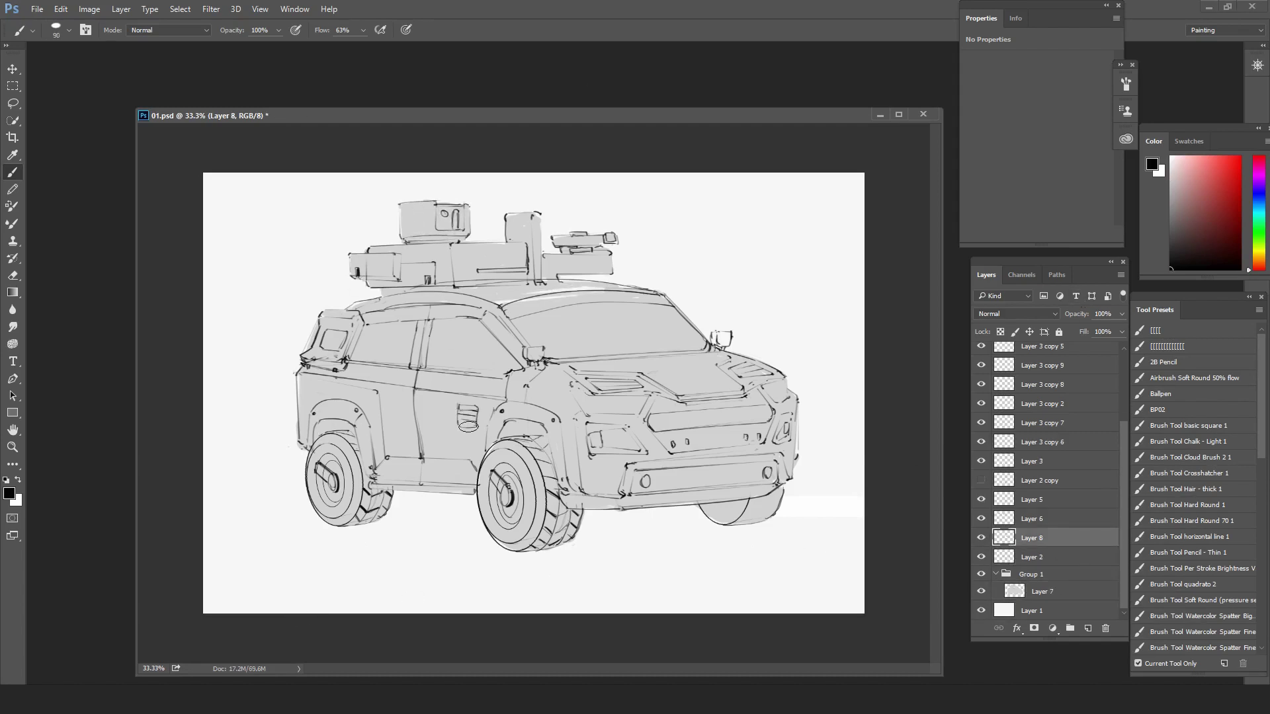
key(bracketleft)
key(bracketleft)
key(bracketleft)
key(bracketleft)
key(bracketleft)
key(bracketleft)
key(bracketleft)
key(bracketleft)
key(bracketleft)
key(bracketleft)
key(bracketleft)
drag(460, 495, 442, 508)
mouse_move(450, 496)
mouse_down()
mouse_move(412, 506)
mouse_move(428, 509)
mouse_up()
- Add a row of bolts along the side sill between the wheels
click(462, 492)
click(432, 491)
click(401, 488)
click(371, 485)
- Erase stray lines above the rear wheel on the tread layer
drag(1123, 502, 1124, 430)
double_click(1029, 372)
click(1075, 372)
key(e)
key(ctrl+plus)
drag(225, 442, 255, 449)
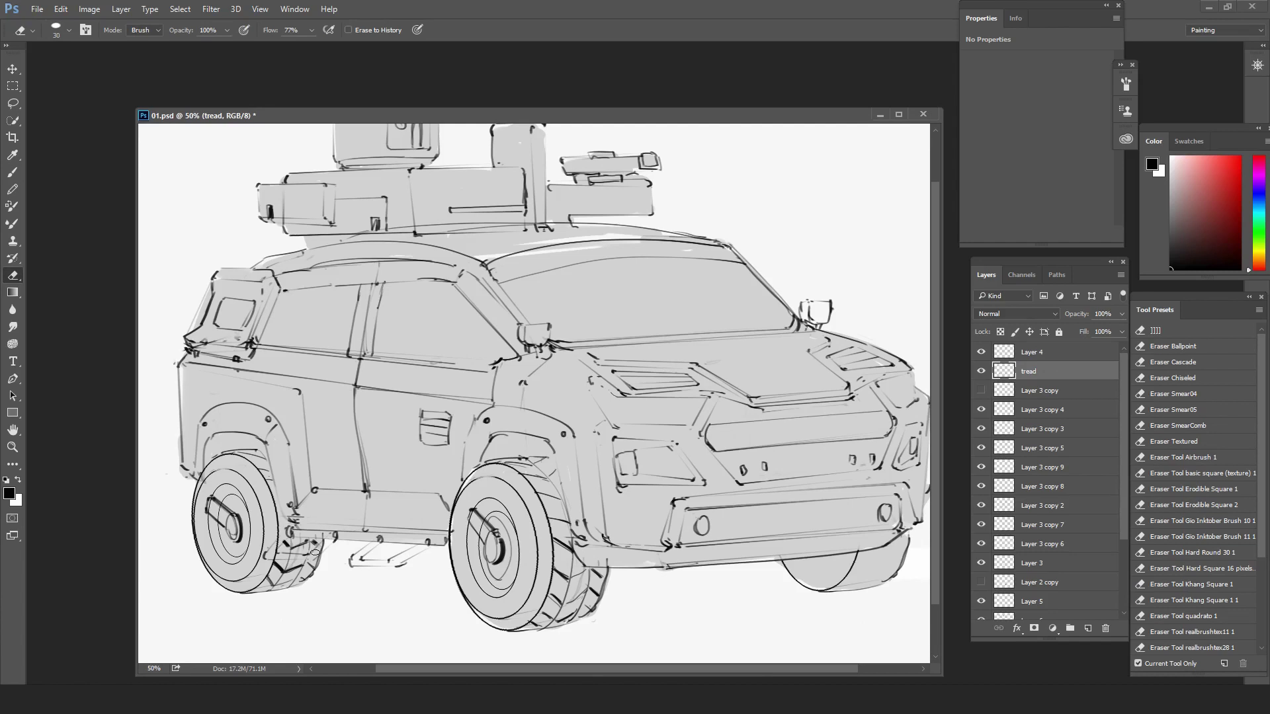
click(982, 409)
click(1042, 410)
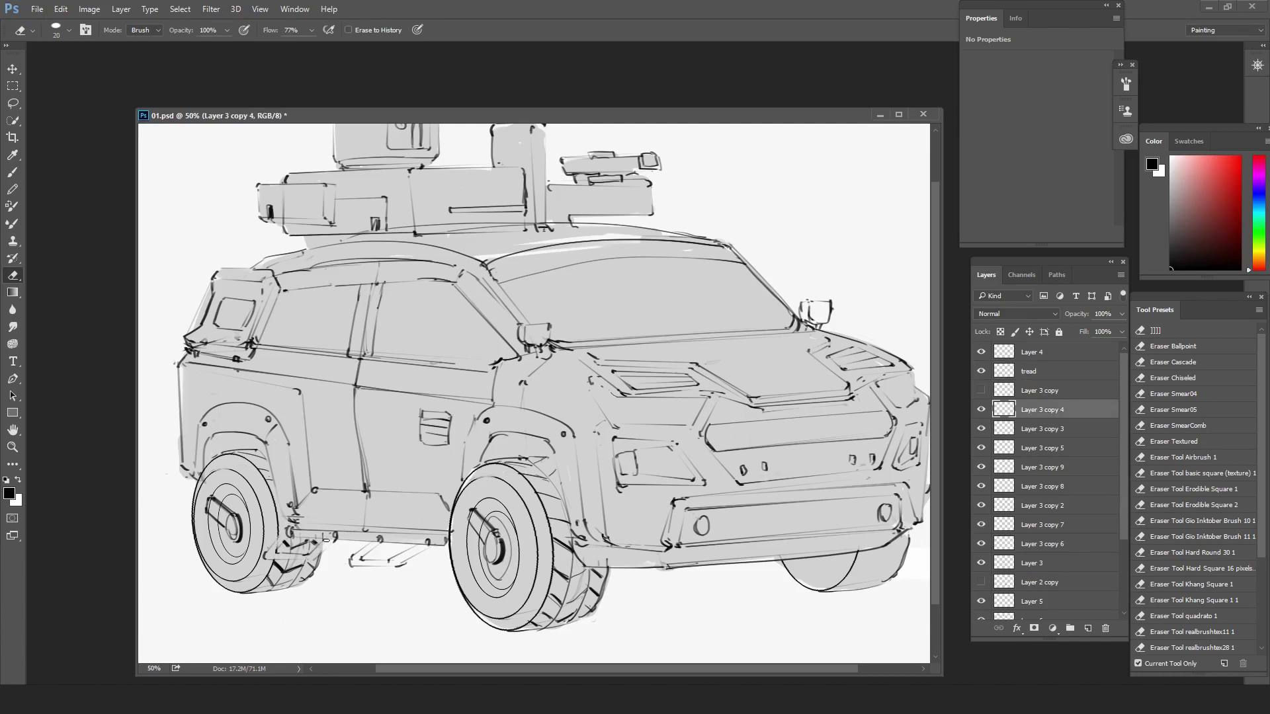
- Fill the foot step beneath the doors with the sampled light grey on Layer 7, and save
drag(1124, 463, 1123, 536)
click(1041, 593)
key(b)
alt+click(734, 535)
key(F2)
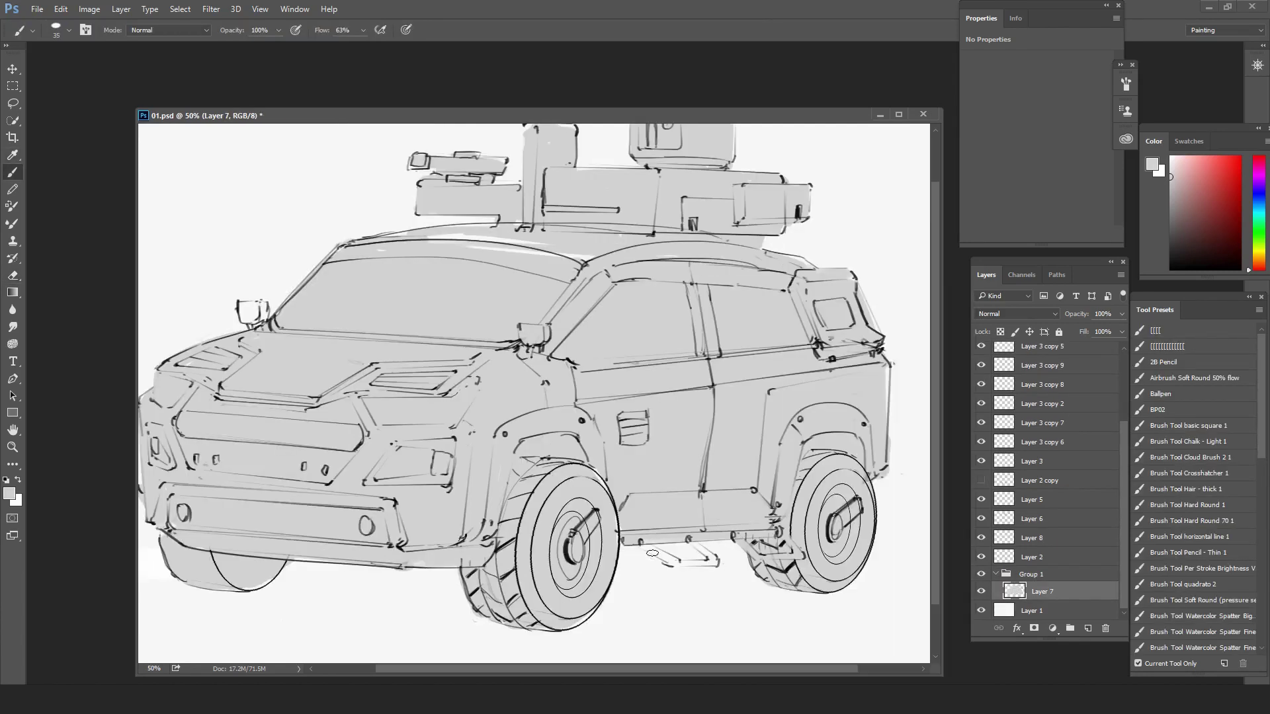
drag(650, 548, 671, 563)
mouse_move(693, 544)
mouse_down()
mouse_move(713, 560)
mouse_move(676, 563)
mouse_up()
key(ctrl+minus)
key(ctrl+s)
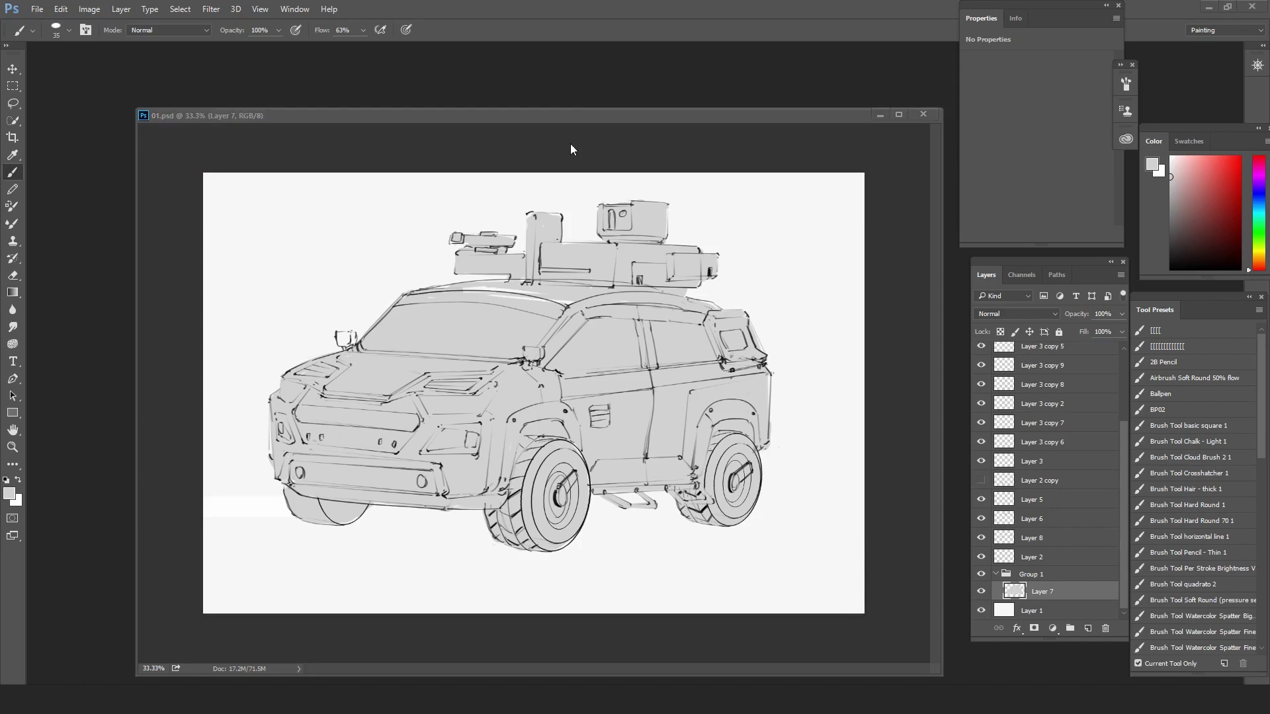
key(ctrl+shift+h)
key(ctrl+shift+h)
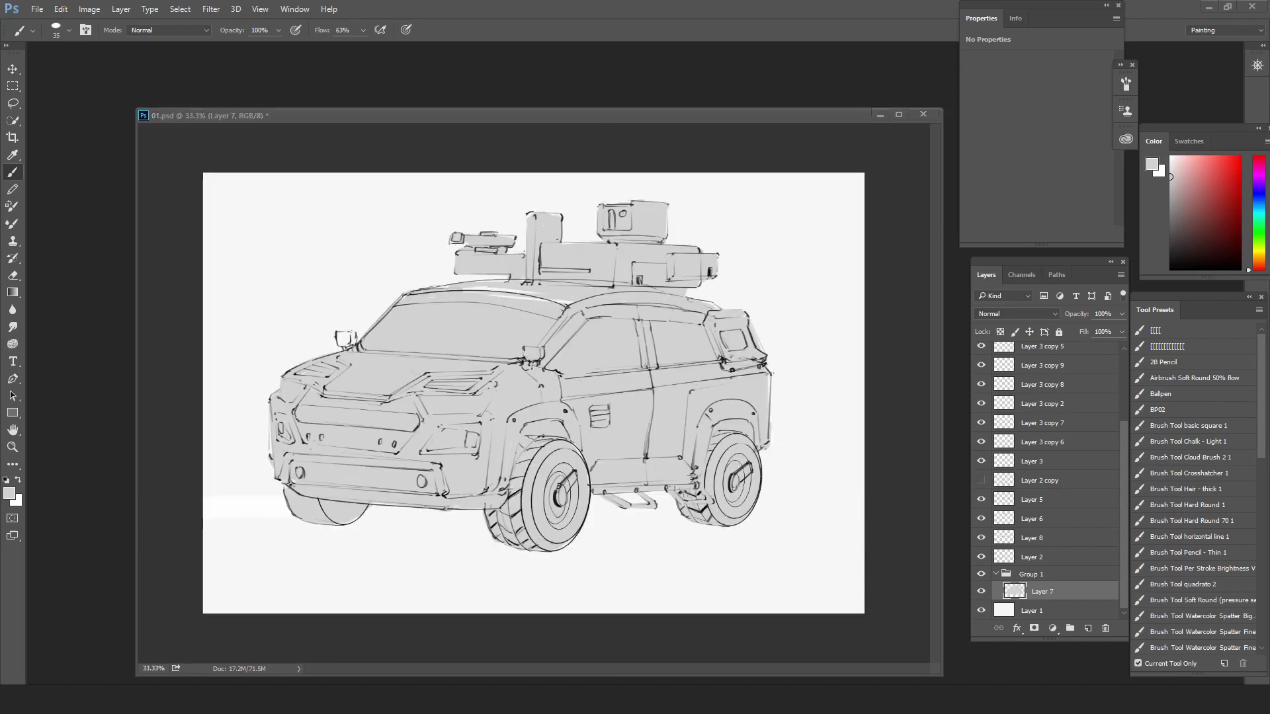
- Add a new layer above Layer 7 and paint black and dark grey value swatches in the canvas corner
click(1088, 628)
key(d)
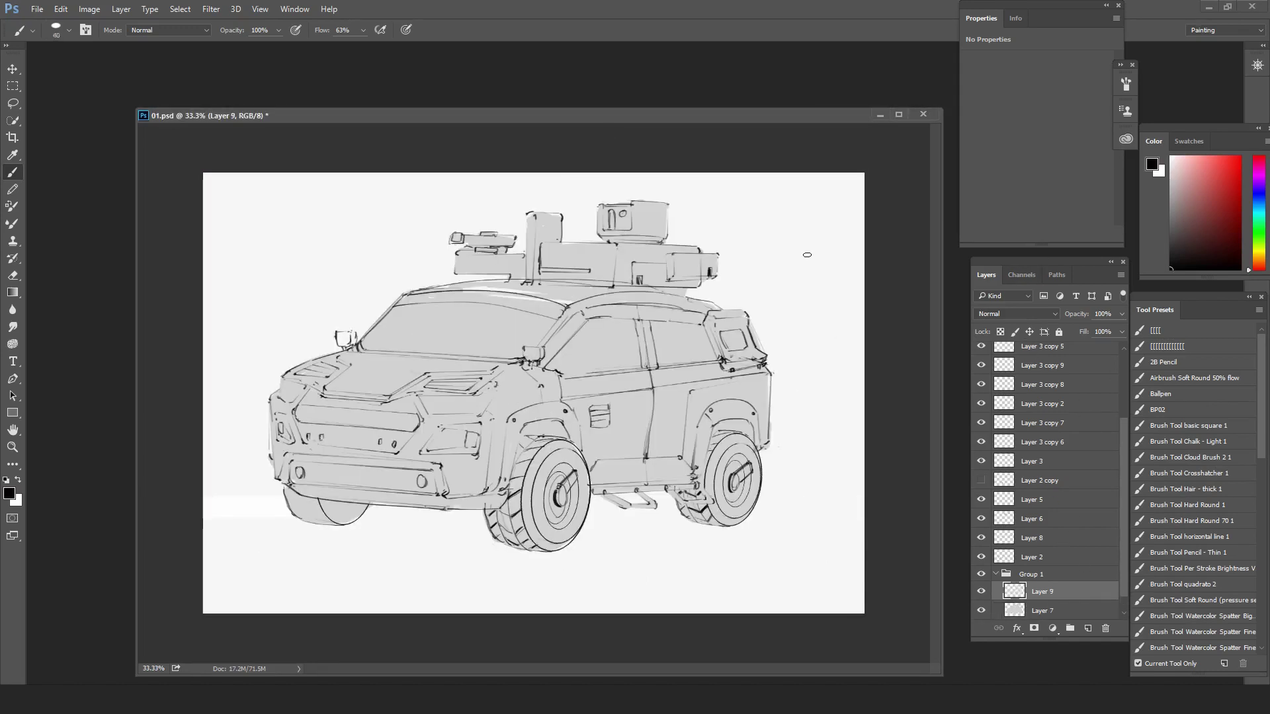
key(bracketright)
key(bracketright)
key(bracketright)
key(bracketright)
key(bracketright)
key(bracketright)
key(bracketright)
mouse_move(833, 193)
mouse_down()
mouse_move(832, 211)
mouse_move(808, 210)
mouse_up()
click(1170, 245)
- Paint the far wheel, bumper underside and wheel wells dark grey on Layer 9, with the canvas flipped horizontally
mouse_move(323, 508)
mouse_down()
mouse_move(359, 509)
mouse_move(289, 489)
mouse_move(325, 523)
mouse_move(348, 515)
mouse_move(287, 491)
mouse_up()
key(ctrl+shift+h)
mouse_move(767, 491)
mouse_down()
mouse_move(575, 503)
mouse_move(633, 503)
mouse_up()
drag(311, 427, 353, 428)
mouse_move(506, 426)
mouse_down()
mouse_move(535, 425)
mouse_move(551, 466)
mouse_up()
drag(311, 433, 352, 438)
key(ctrl+z)
key(ctrl+minus)
key(ctrl+minus)
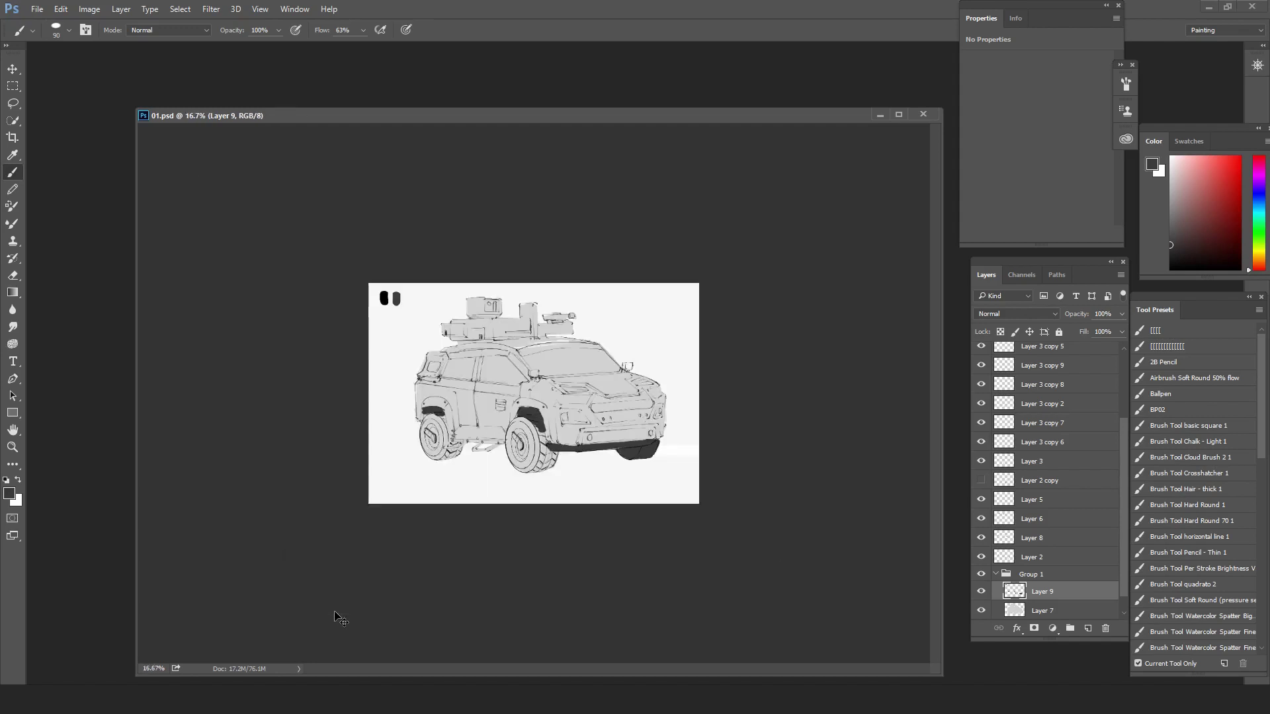
- Paint the windshield's upper band and the near front pillar dark grey on Layer 9
key(ctrl+plus)
key(ctrl+plus)
click(662, 300)
key(bracketright)
key(bracketright)
key(bracketright)
key(bracketright)
mouse_move(648, 296)
mouse_down()
mouse_move(521, 309)
mouse_move(645, 298)
mouse_move(522, 364)
mouse_up()
key(bracketleft)
key(bracketleft)
key(bracketleft)
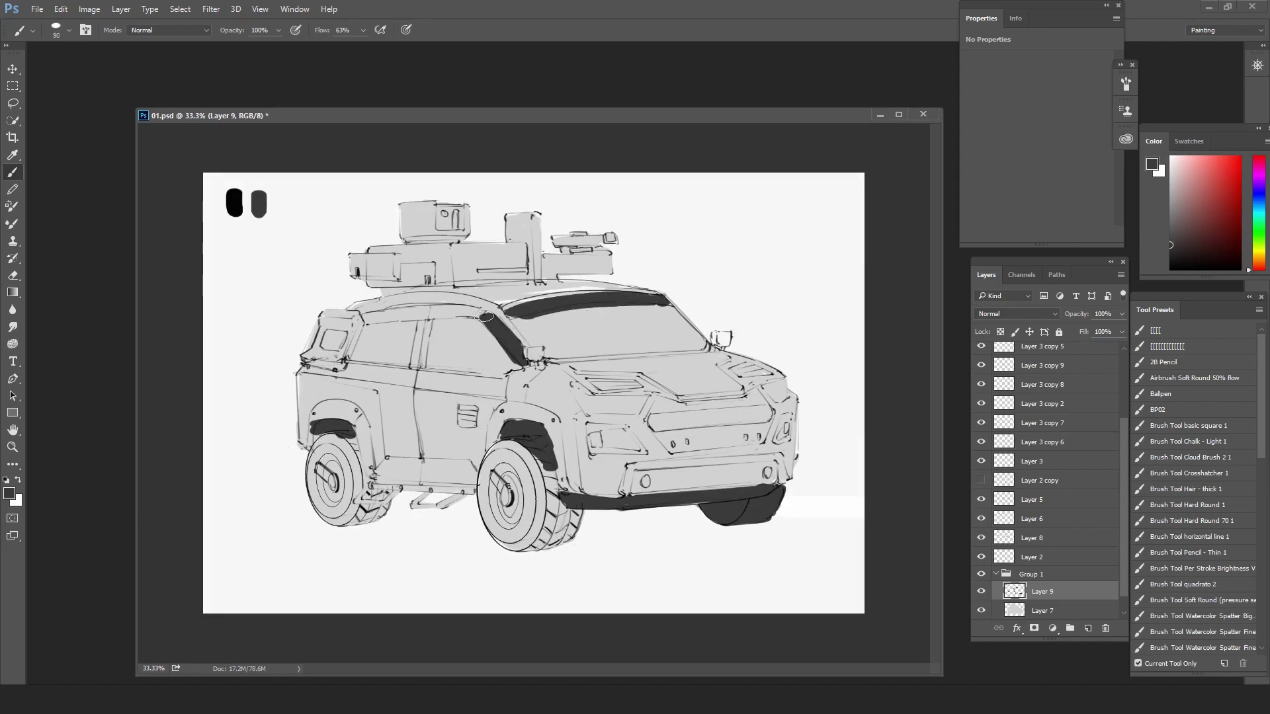
- Extend the dark grey along the side window's upper frame and the door pillar, and save
key(bracketleft)
mouse_move(488, 315)
mouse_down()
mouse_move(367, 321)
mouse_move(418, 367)
mouse_up()
key(ctrl+minus)
key(ctrl+minus)
key(ctrl+plus)
key(ctrl+s)
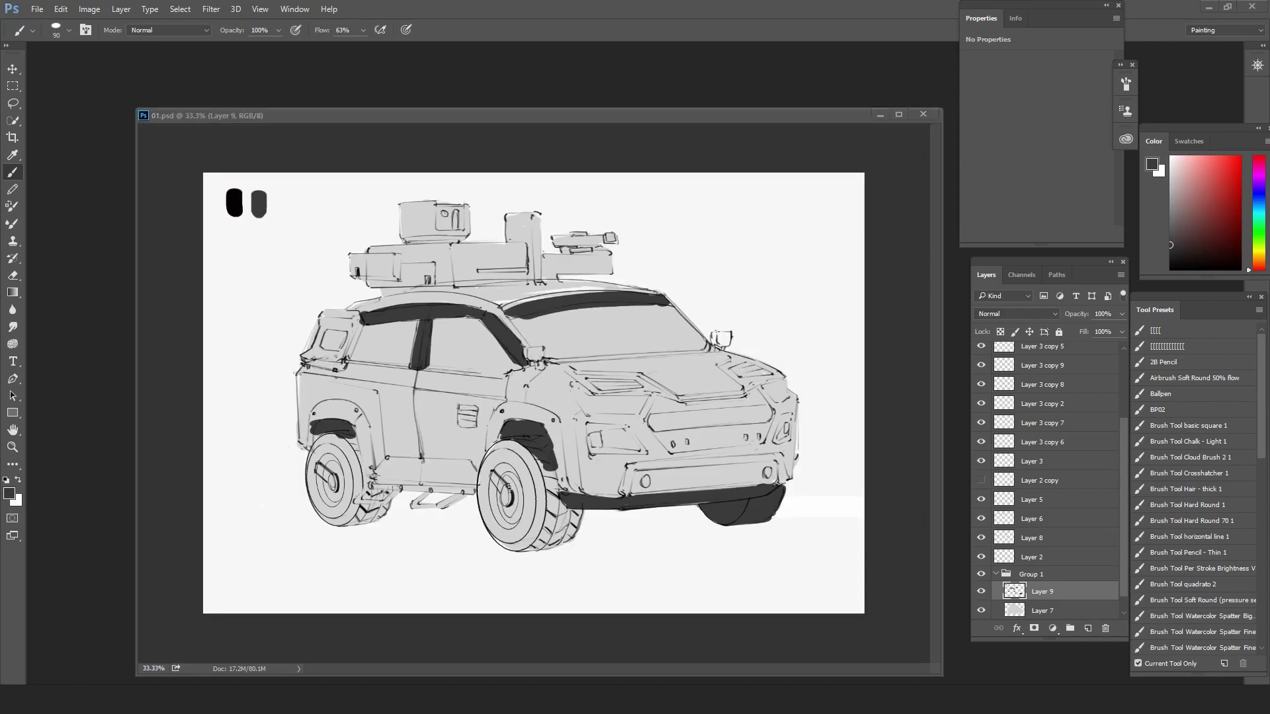
- Paint dark grey strokes along the front grille's upper edge and corners with a smaller brush
key(bracketleft)
key(bracketleft)
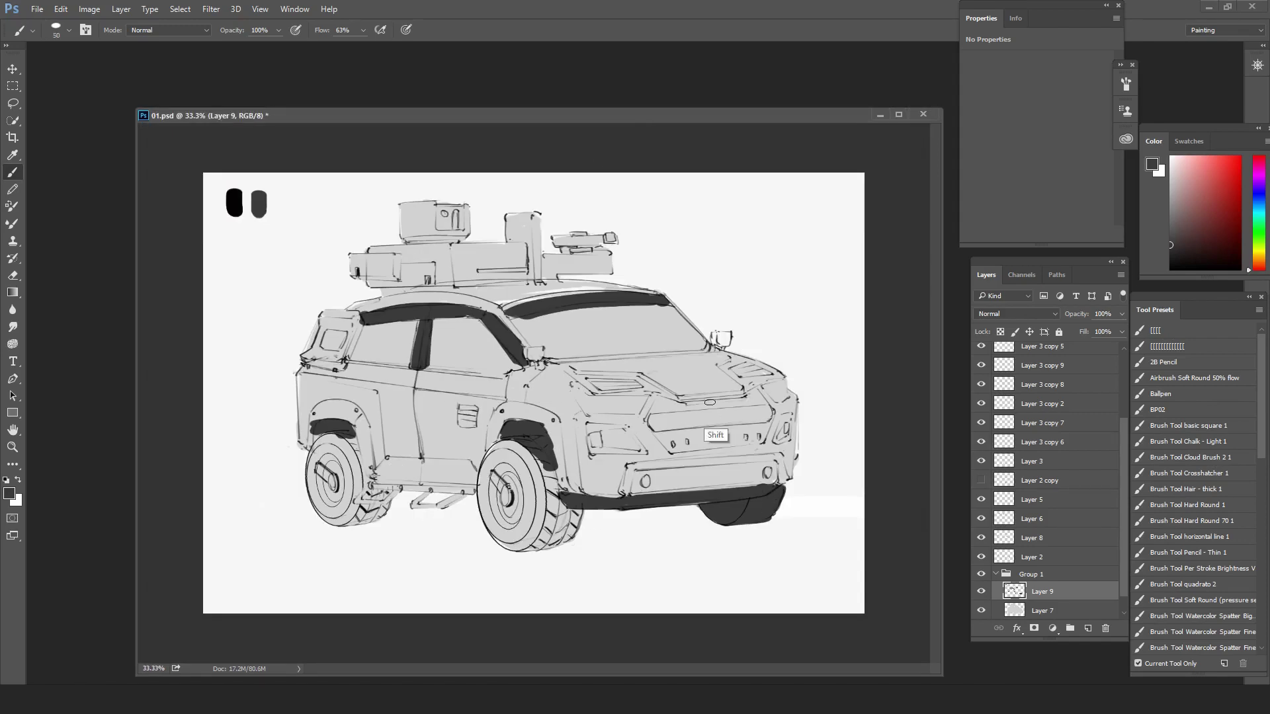
drag(754, 393, 682, 402)
drag(752, 392, 767, 404)
drag(657, 398, 650, 413)
- Erase the dark grey from the windshield's upper band, the side window frame and the pillars
key(e)
mouse_move(650, 295)
mouse_down()
mouse_move(430, 337)
mouse_move(510, 347)
mouse_up()
key(b)
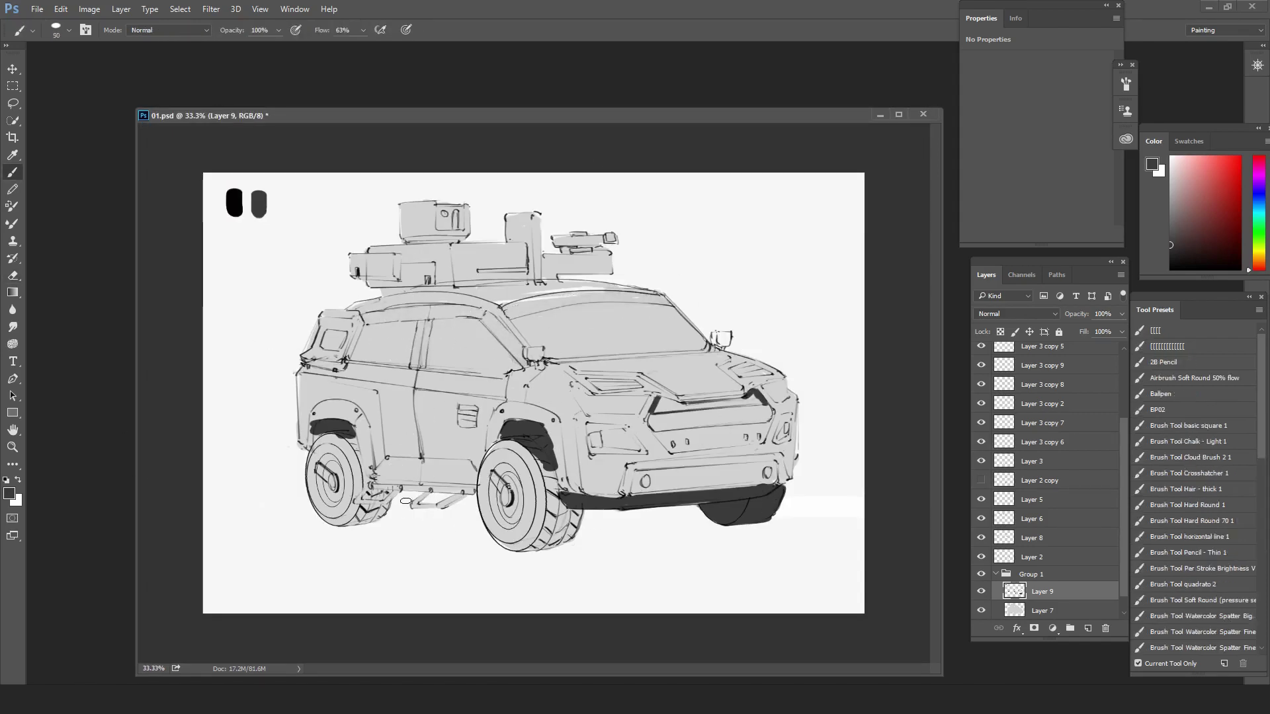
- Fill the grille's upper band dark grey and accent the headlight and front bumper edges with thinner dark strokes
mouse_move(654, 409)
mouse_down()
mouse_move(760, 397)
mouse_move(661, 409)
mouse_up()
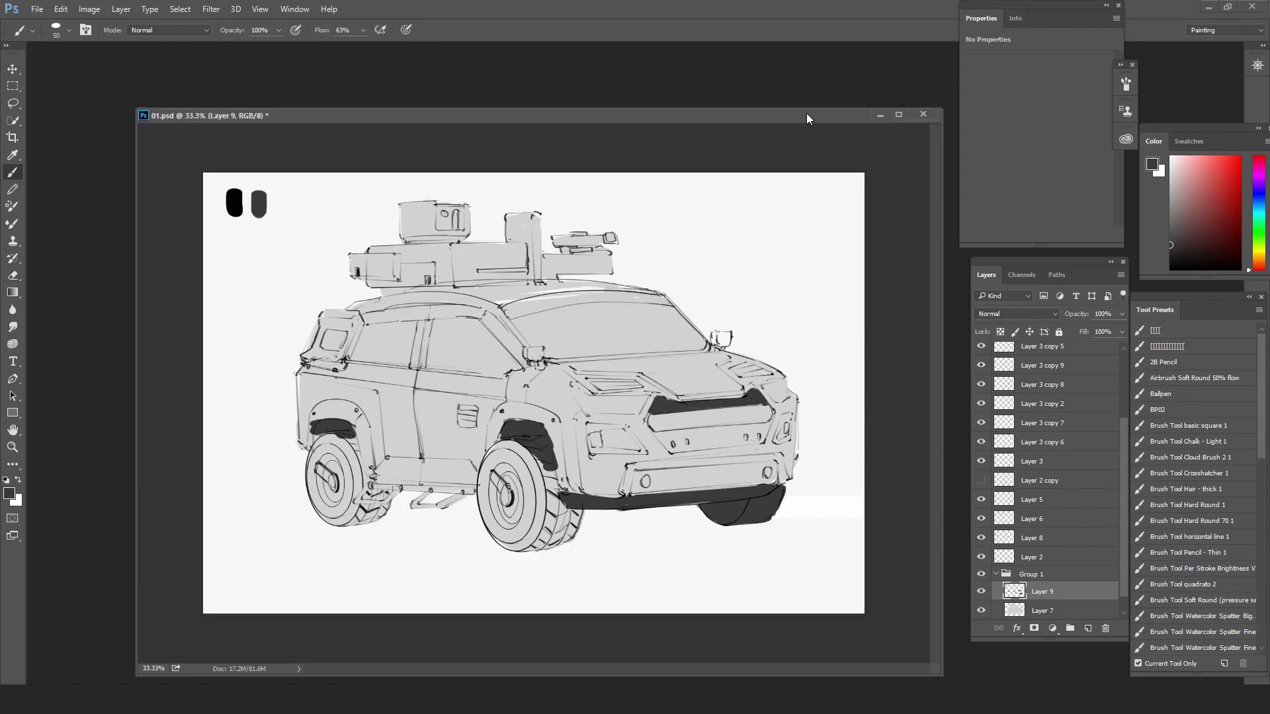
mouse_move(761, 447)
mouse_down()
mouse_move(645, 456)
mouse_move(773, 449)
mouse_move(587, 457)
mouse_move(790, 439)
mouse_up()
key(ctrl+z)
key(bracketright)
key(bracketright)
key(bracketright)
key(bracketleft)
key(bracketleft)
key(bracketleft)
key(bracketleft)
key(bracketleft)
drag(574, 394, 583, 413)
drag(767, 397, 788, 400)
drag(572, 385, 581, 404)
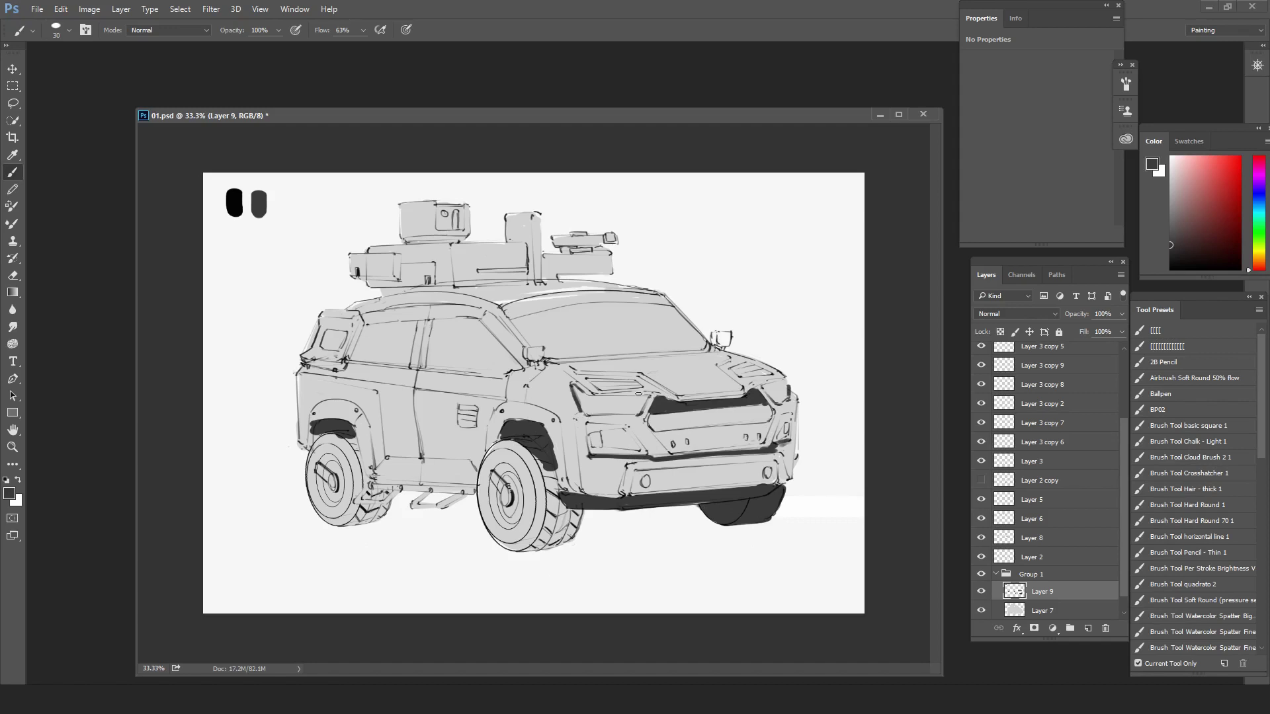
- Accent the line below the side windows, fill the small rear quarter window dark grey, and save
drag(503, 377, 424, 369)
drag(345, 358, 398, 365)
drag(363, 325, 347, 361)
key(bracketright)
key(bracketright)
drag(324, 333, 342, 345)
key(ctrl+s)
key(ctrl+minus)
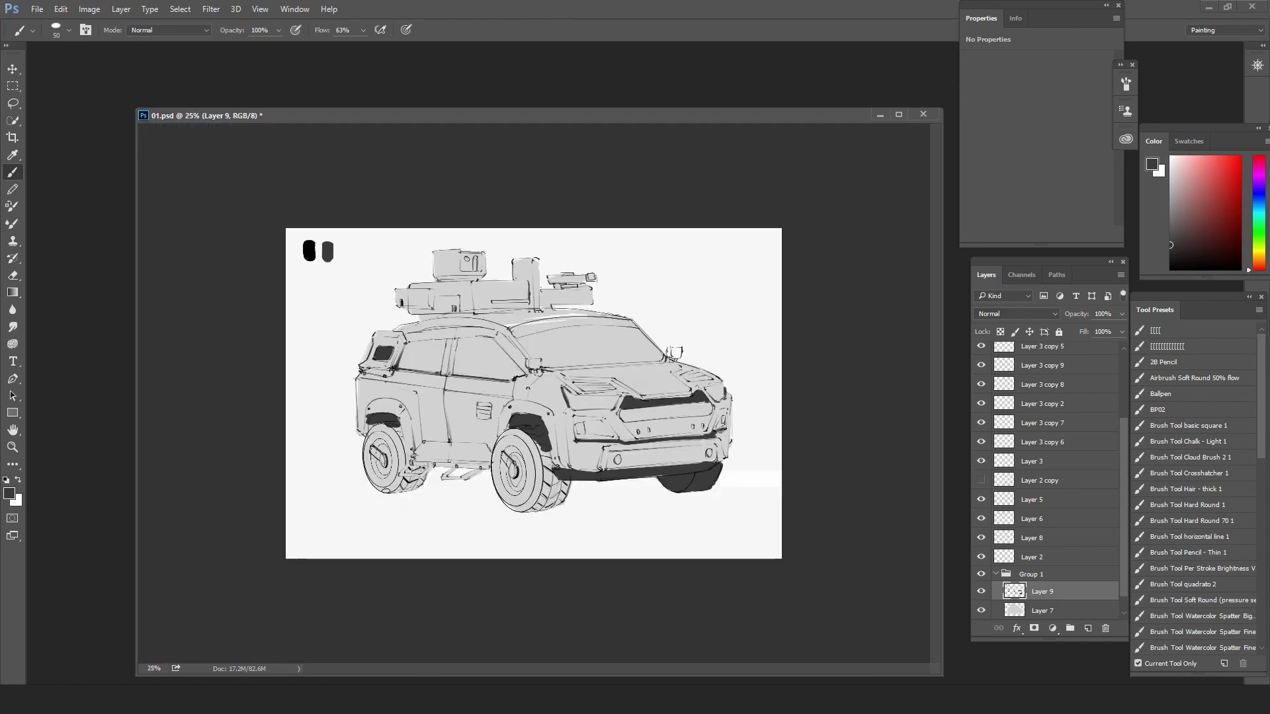
key(ctrl+plus)
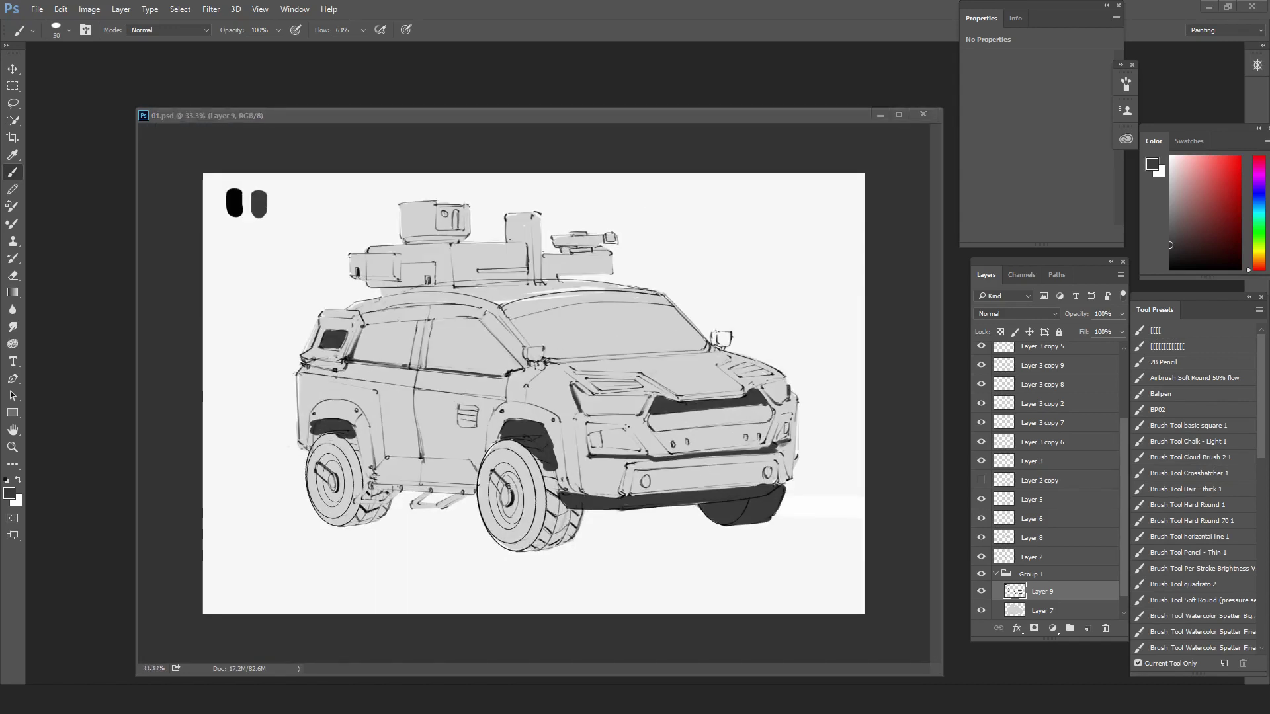
- Darken the lower door sill and extend the dark grey inside both near-side wheel wells
drag(372, 482, 474, 487)
drag(497, 437, 556, 486)
key(ctrl+z)
drag(343, 438, 357, 448)
drag(329, 427, 310, 440)
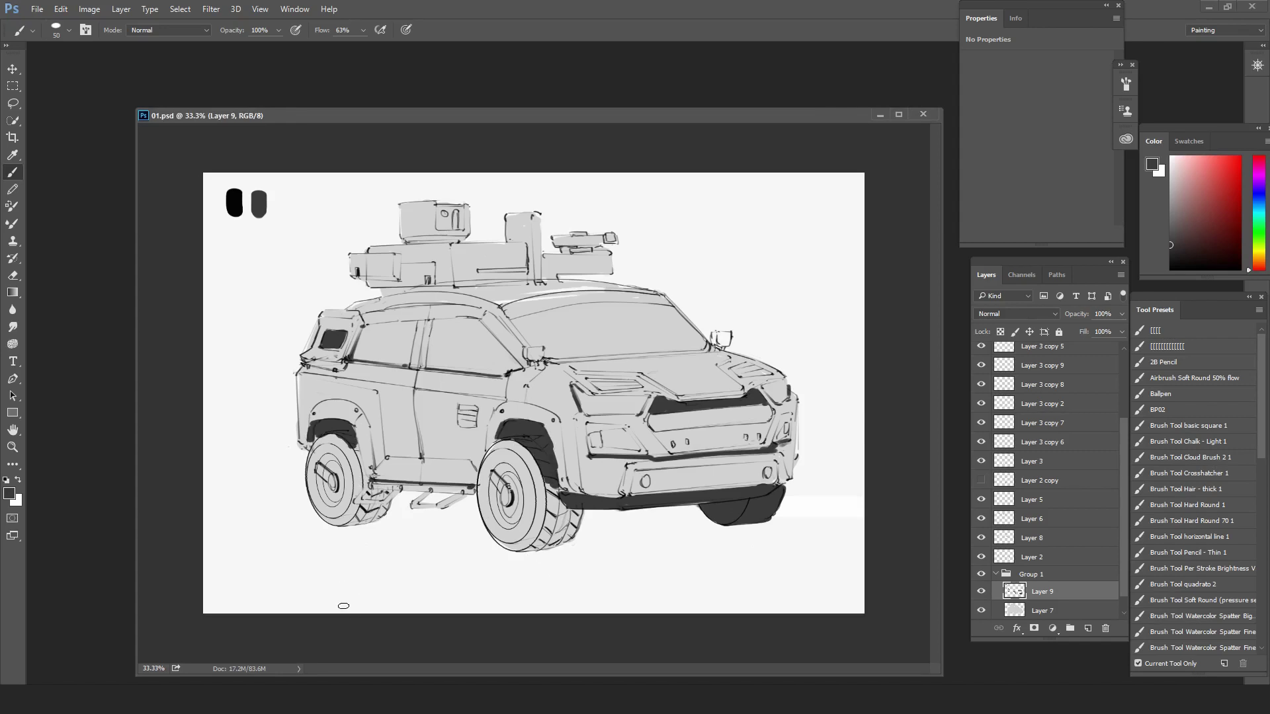
- Shade the side step's edges and paint a dark grey ring around the near front wheel's hub
drag(466, 495, 378, 504)
key(bracketleft)
key(bracketleft)
mouse_move(430, 490)
mouse_down()
mouse_move(458, 492)
mouse_move(514, 573)
mouse_move(478, 542)
mouse_up()
key(ctrl+plus)
key(bracketleft)
key(bracketleft)
key(bracketleft)
key(bracketleft)
key(bracketleft)
key(bracketleft)
key(bracketleft)
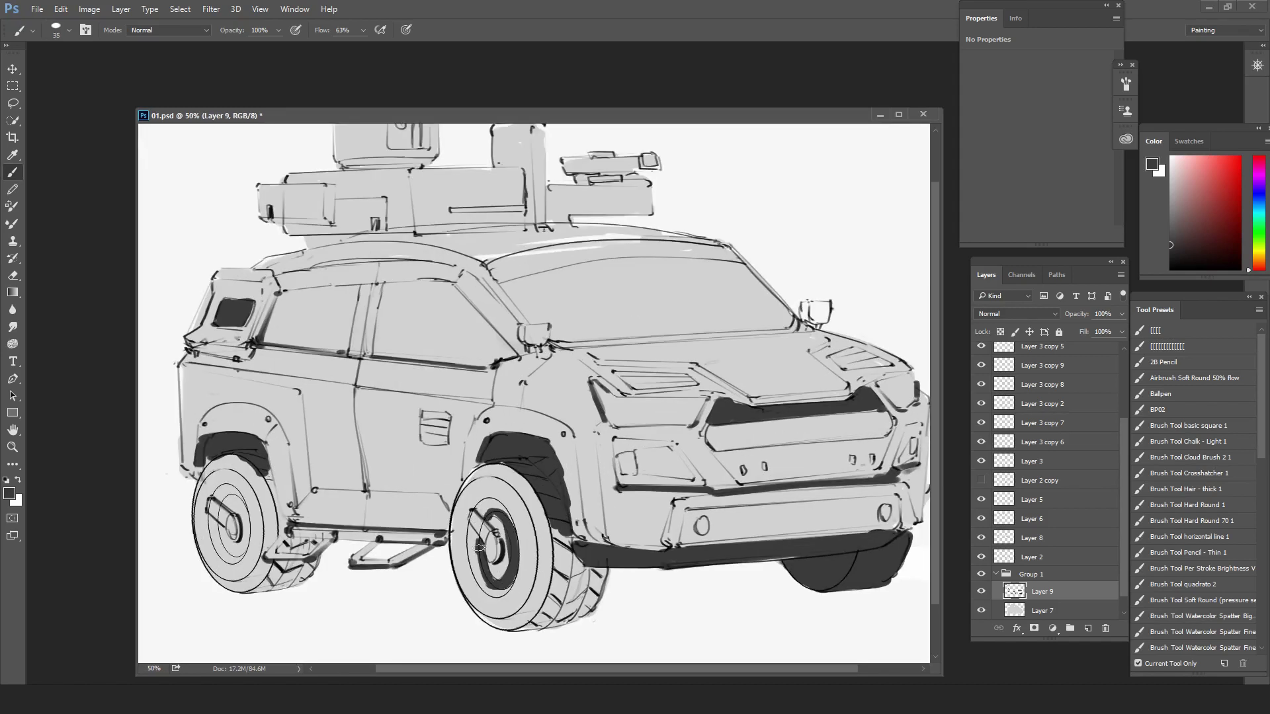
drag(507, 586, 476, 537)
- Paint the rear wheel's hub recess dark grey with a larger brush
key(bracketright)
key(bracketright)
key(bracketright)
key(bracketright)
key(bracketright)
key(bracketright)
mouse_move(218, 493)
mouse_down()
mouse_move(244, 548)
mouse_move(215, 521)
mouse_move(223, 484)
mouse_up()
- Erase the dark grey overlapping the near front tire's tread inside the wheel well
key(e)
key(bracketleft)
key(bracketleft)
key(bracketleft)
key(bracketleft)
key(ctrl+minus)
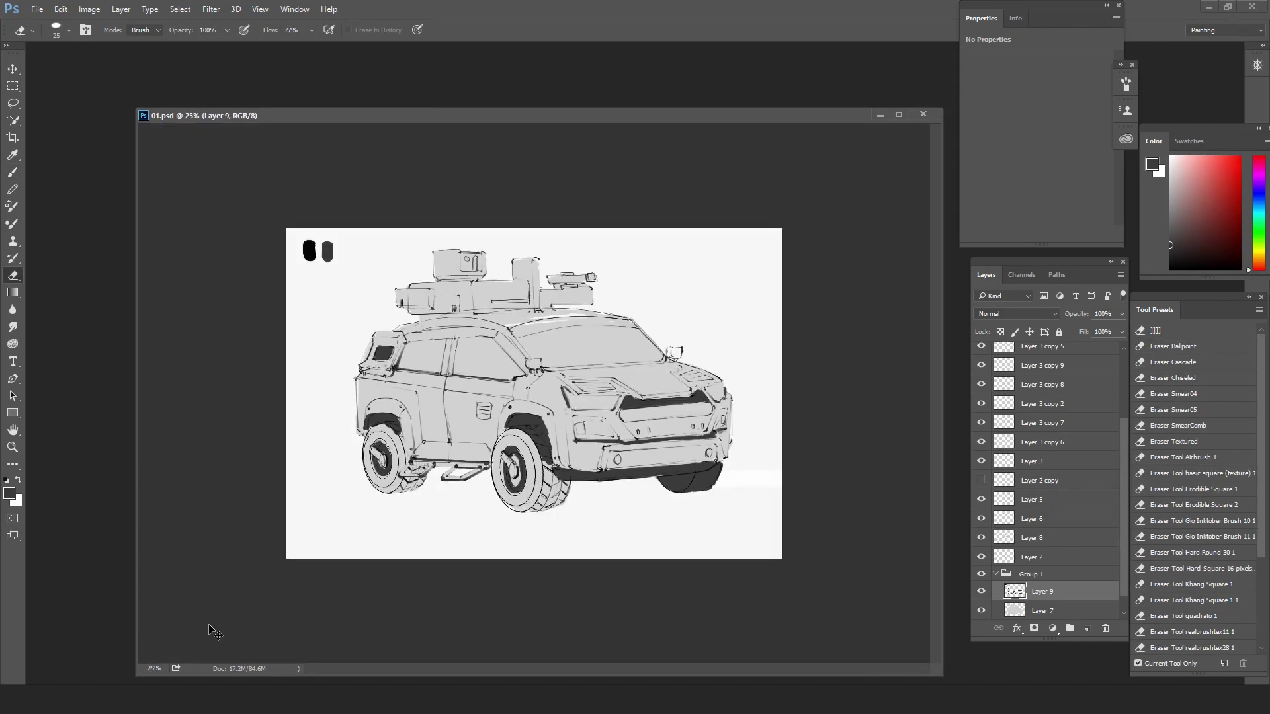
key(bracketright)
key(bracketright)
key(bracketright)
key(bracketright)
key(bracketright)
key(bracketright)
key(bracketright)
key(ctrl+plus)
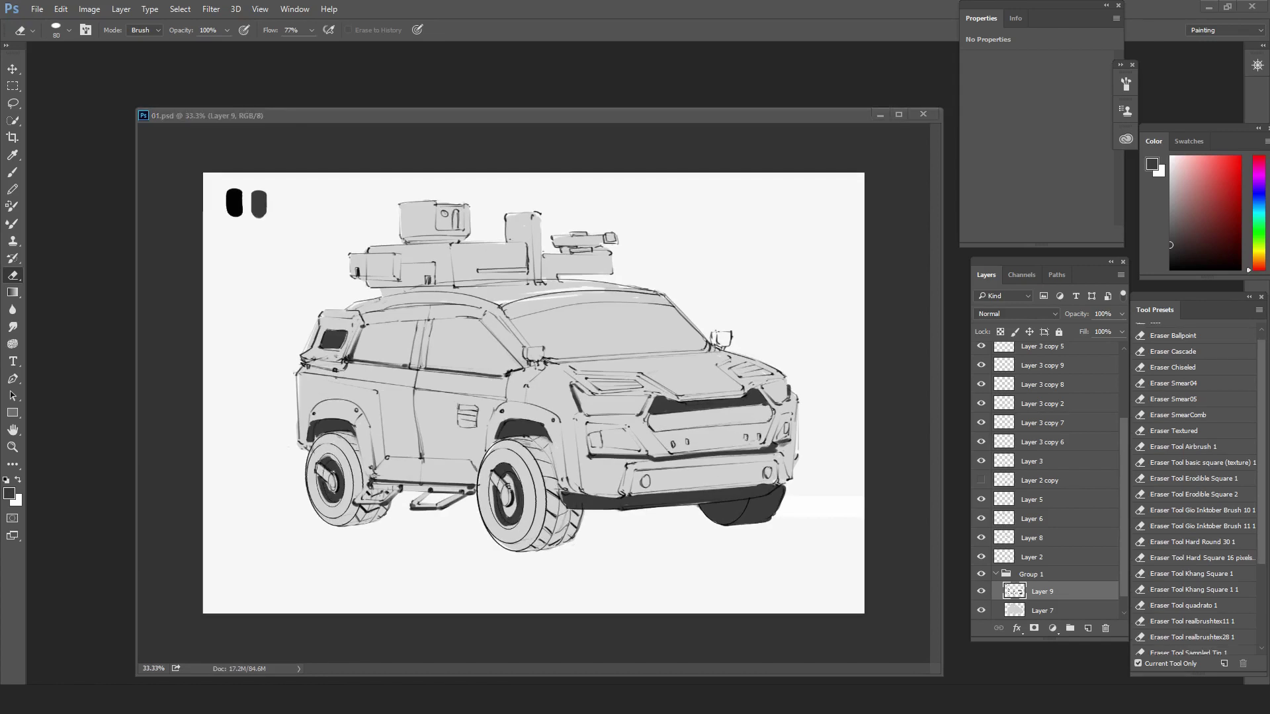
- Accent the underside of the roof-mounted equipment with dark grey, flip the canvas horizontally, and save
key(b)
mouse_move(526, 282)
mouse_down()
mouse_move(455, 287)
mouse_move(537, 281)
mouse_move(403, 240)
mouse_move(353, 276)
mouse_move(399, 279)
mouse_up()
key(ctrl+z)
key(ctrl+z)
key(ctrl+alt+z)
key(ctrl+minus)
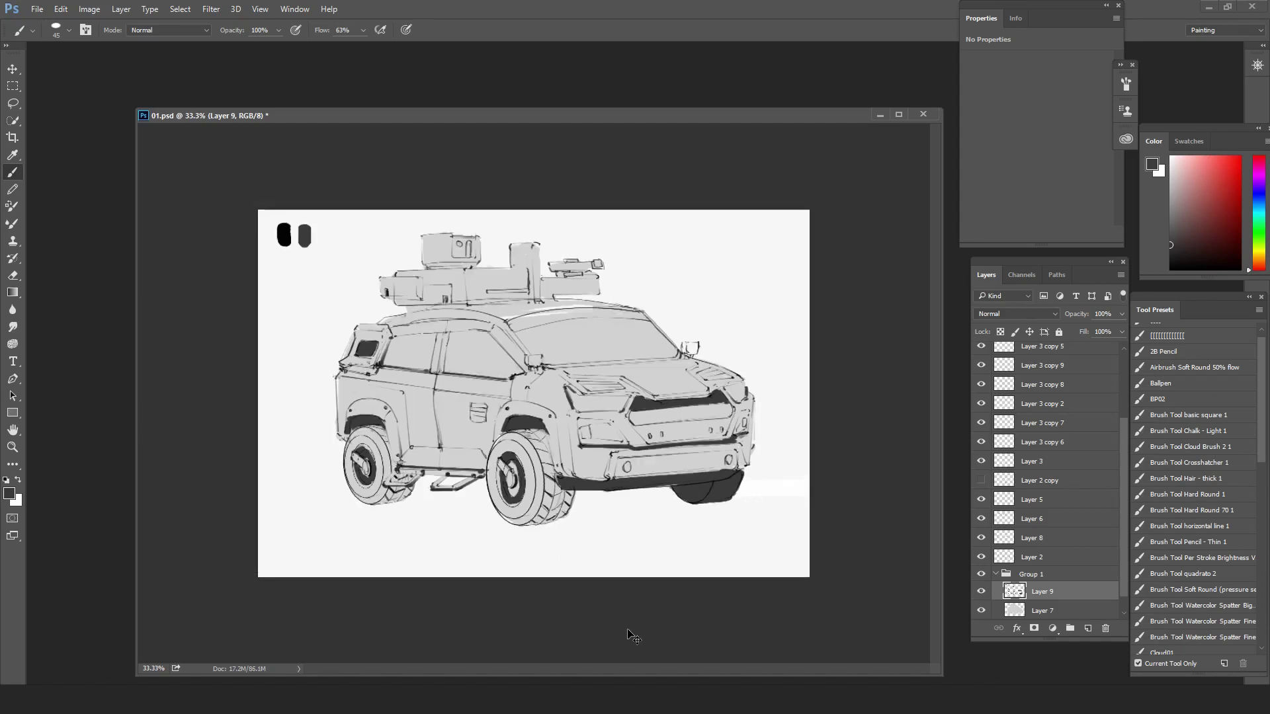
key(ctrl+plus)
key(ctrl+shift+h)
key(ctrl+s)
- Fill the front bumper's lower intake panel with dark grey on Layer 9 and save
mouse_move(432, 471)
mouse_down()
mouse_move(431, 492)
mouse_move(293, 464)
mouse_up()
key(bracketright)
key(bracketright)
key(bracketright)
key(bracketright)
key(bracketright)
mouse_move(303, 475)
mouse_down()
mouse_move(423, 482)
mouse_move(358, 486)
mouse_up()
key(ctrl+s)
- Add thinner dark grey strokes around the wheel wells and the front fender's lower edge, and save
key(bracketleft)
key(bracketleft)
key(bracketleft)
key(bracketleft)
key(bracketleft)
drag(521, 436, 509, 490)
drag(713, 431, 699, 478)
drag(509, 489, 501, 497)
key(ctrl+s)
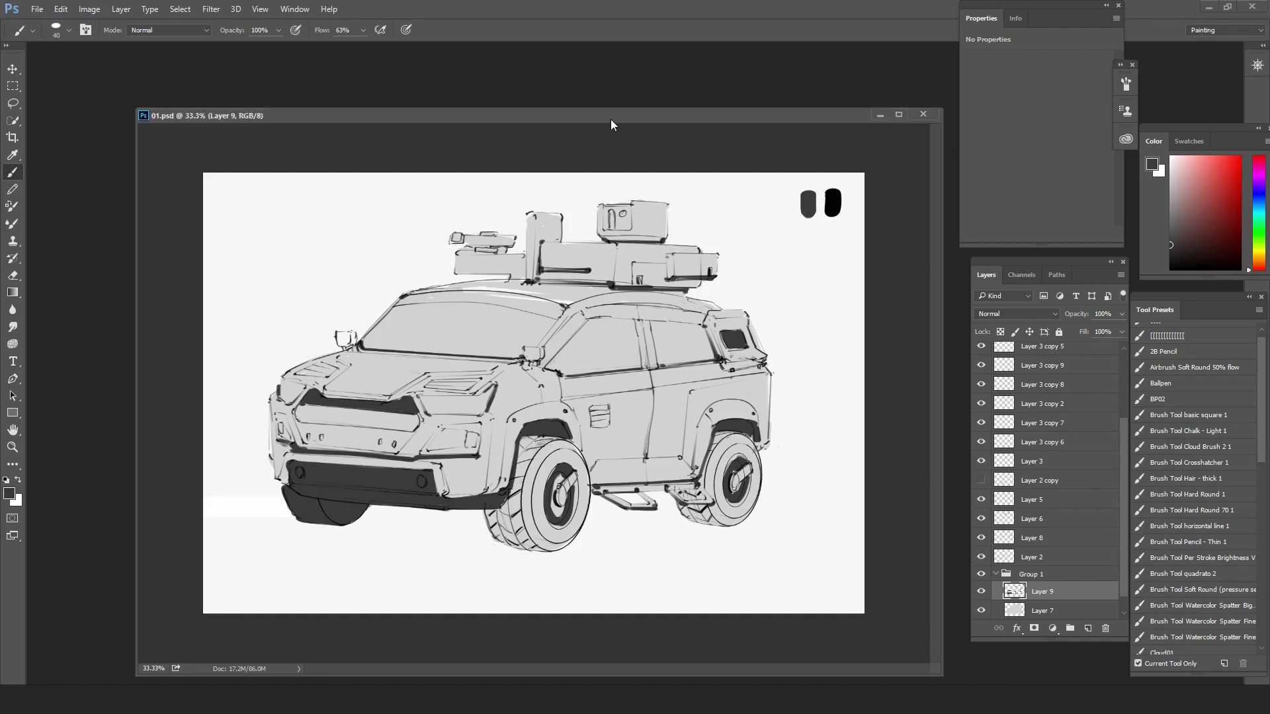
- Add a new layer beneath Layer 9, flip the canvas back, and enlarge the brush for the ground shadow
ctrl+click(1088, 628)
key(F2)
drag(693, 116, 690, 113)
click(787, 523)
key(bracketright)
key(bracketright)
key(bracketright)
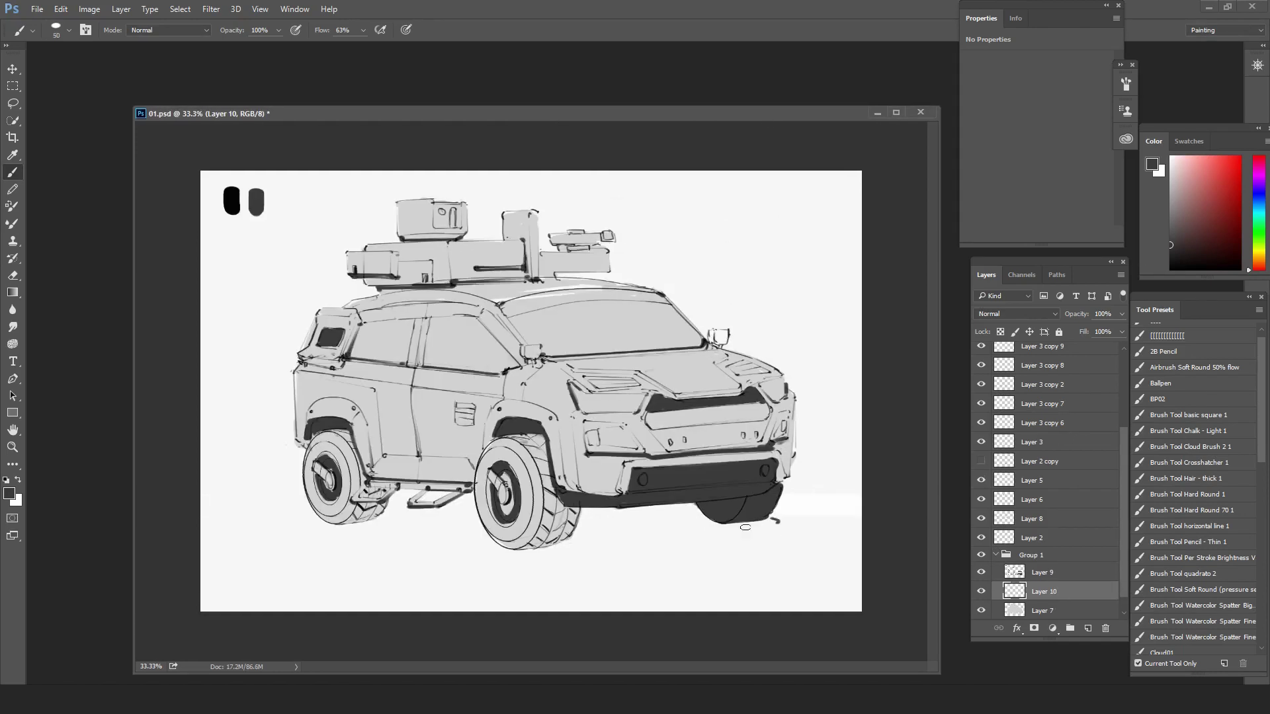
- Paint a dark grey ground shadow beneath the vehicle between the wheels on Layer 10
mouse_move(775, 522)
mouse_down()
mouse_move(534, 553)
mouse_move(348, 526)
mouse_up()
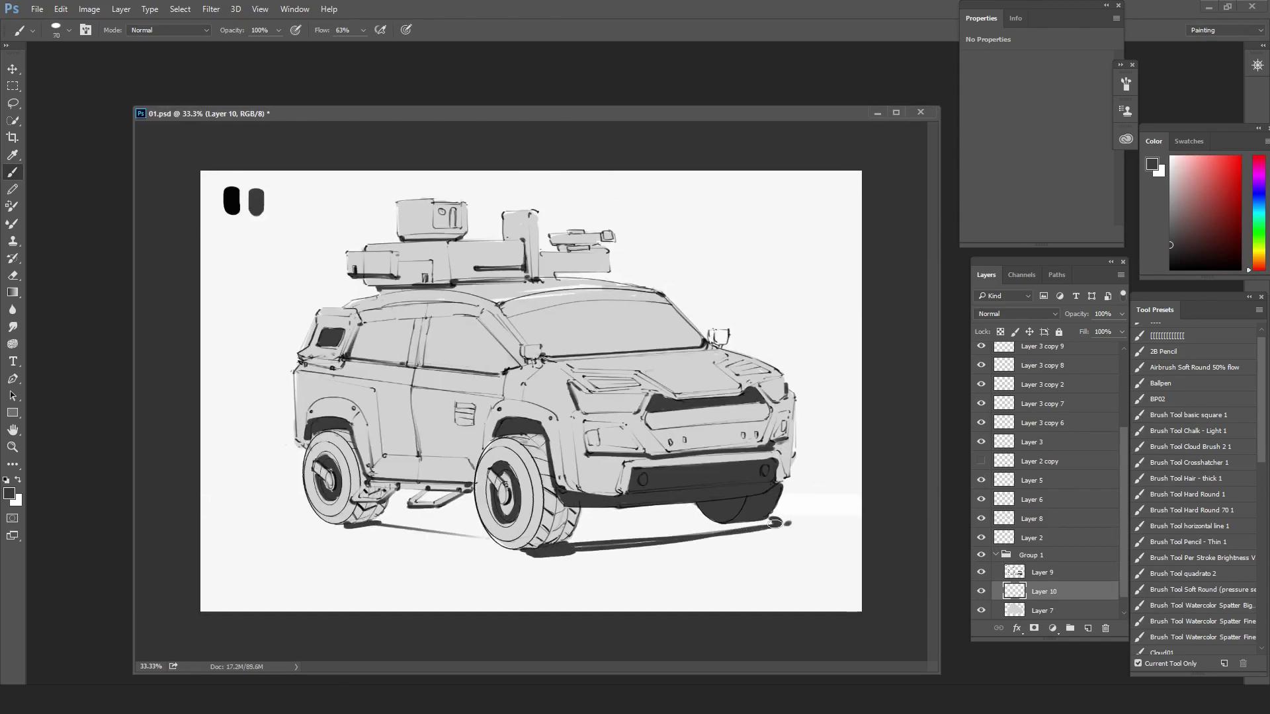
drag(705, 518, 586, 509)
drag(475, 508, 374, 535)
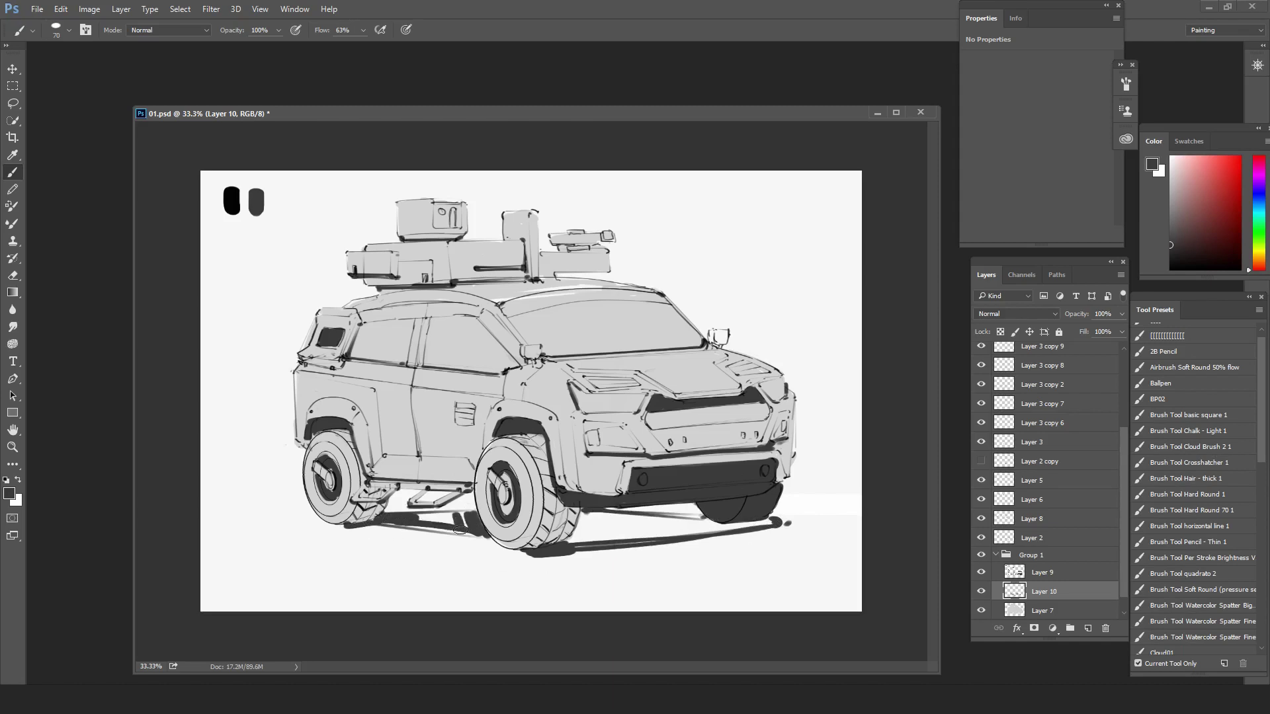
drag(483, 533, 374, 536)
mouse_move(770, 523)
mouse_down()
mouse_move(674, 517)
mouse_move(575, 537)
mouse_move(698, 526)
mouse_move(576, 544)
mouse_up()
key(ctrl+minus)
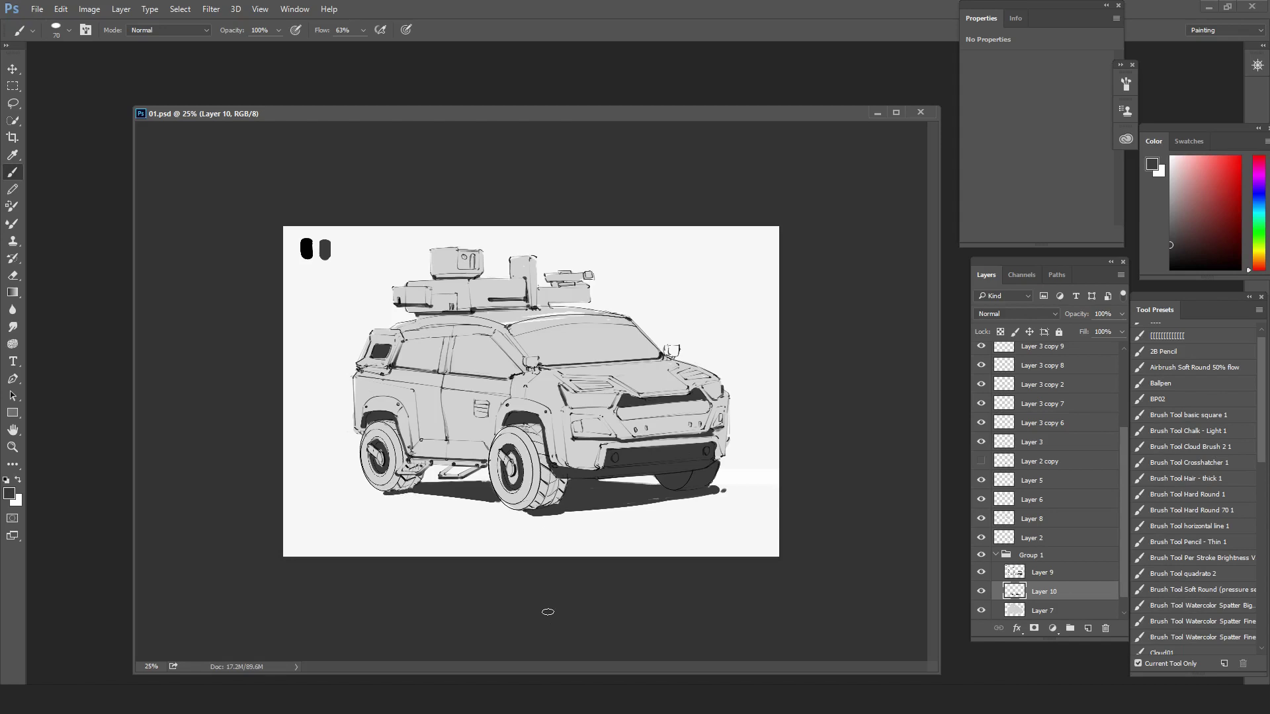
- Lighten Layer 7's body grey with Levels, raising the black output level to 138
click(981, 610)
click(981, 610)
click(1052, 610)
key(ctrl+l)
drag(937, 332, 1028, 331)
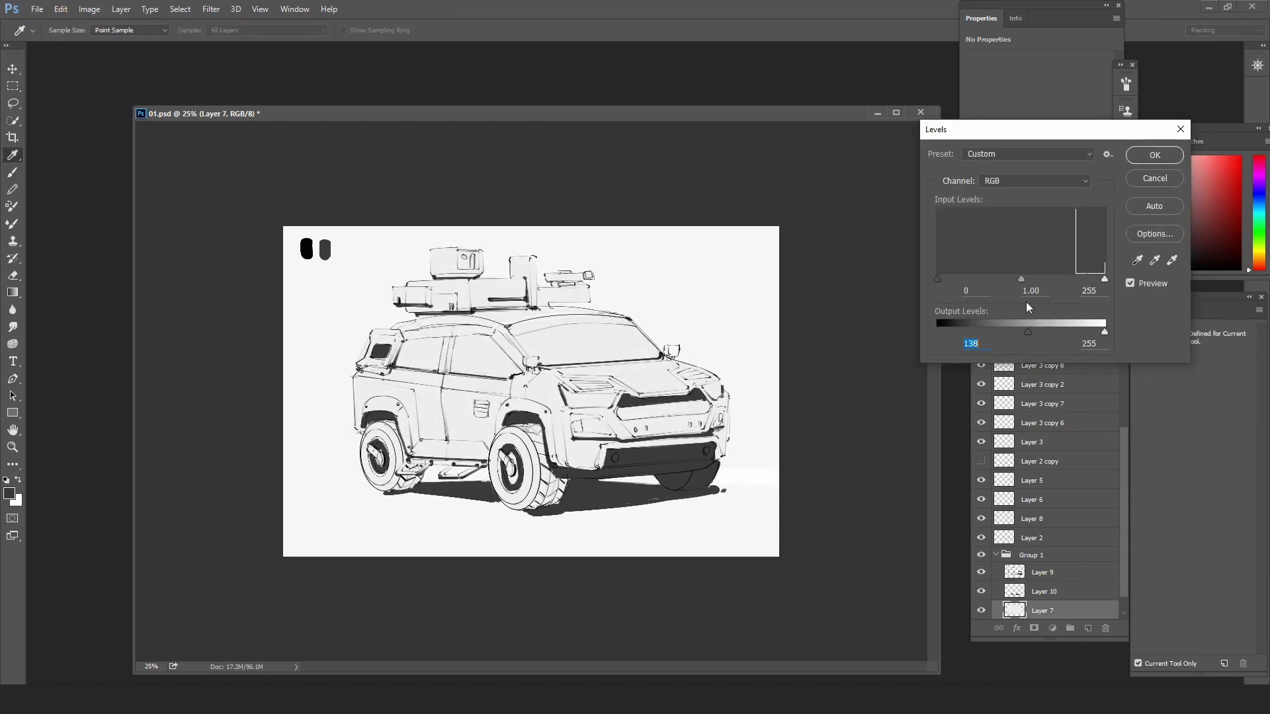
key(Return)
- Paint a dark grey contact shadow under the roof-mounted equipment on Layer 9 and save
key(ctrl+plus)
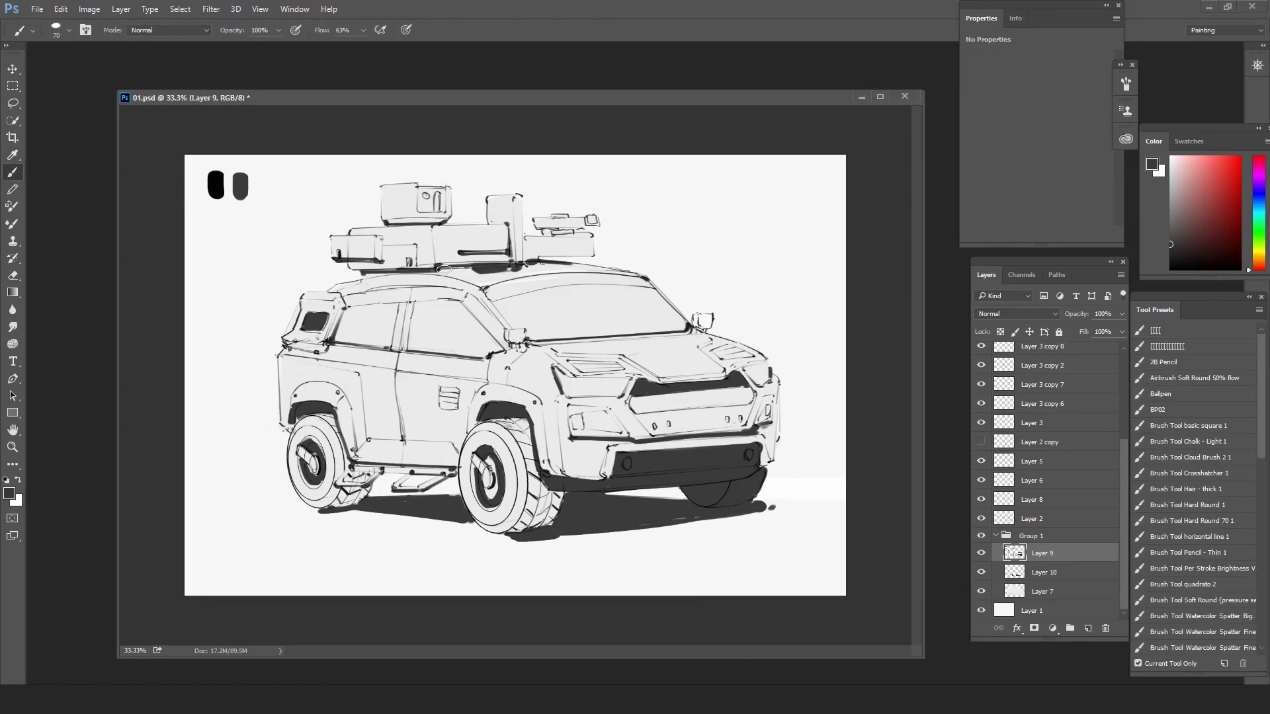
drag(444, 269, 474, 270)
drag(364, 273, 389, 273)
drag(519, 269, 530, 269)
key(ctrl+s)
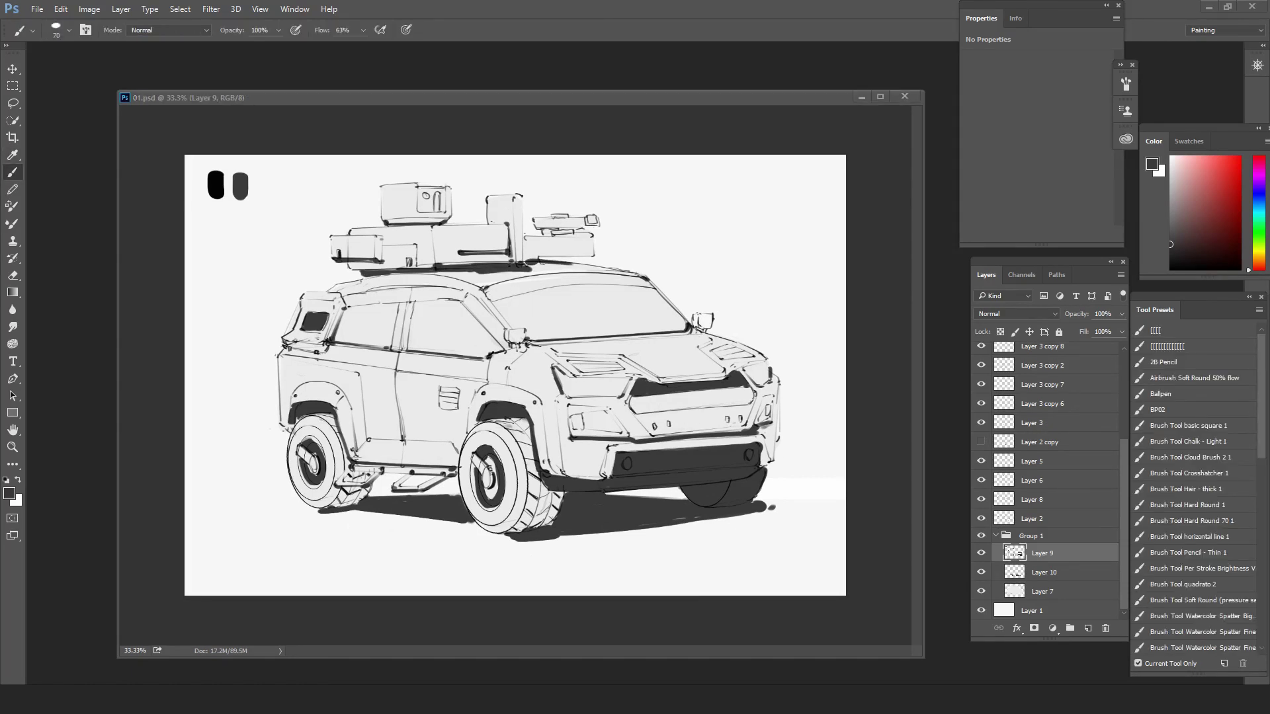
click(540, 102)
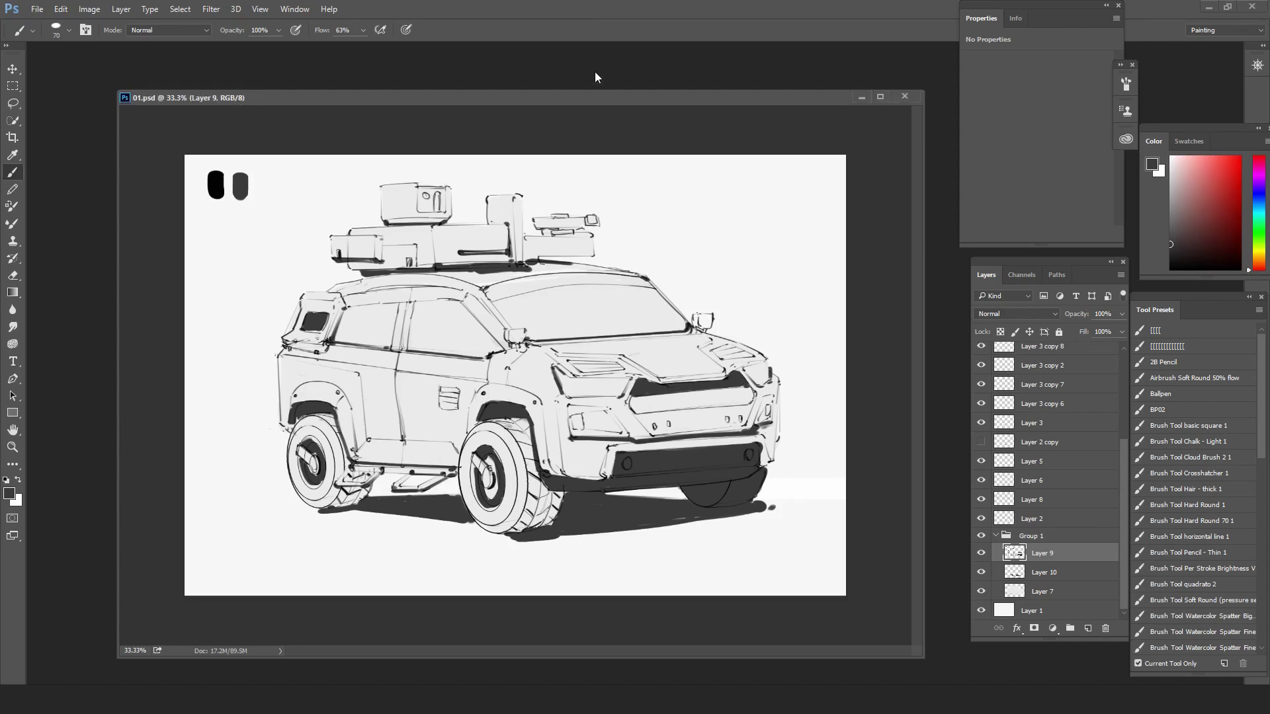
- Fill the whole windshield with dark grey on Layer 9
mouse_move(684, 327)
mouse_down()
mouse_move(649, 289)
mouse_move(516, 301)
mouse_up()
mouse_move(618, 286)
mouse_down()
mouse_move(494, 303)
mouse_move(528, 337)
mouse_up()
mouse_move(535, 337)
mouse_down()
mouse_move(685, 328)
mouse_move(608, 324)
mouse_up()
key(bracketright)
key(bracketright)
key(bracketright)
key(bracketright)
key(bracketright)
mouse_move(641, 314)
mouse_down()
mouse_move(673, 324)
mouse_move(577, 328)
mouse_move(538, 301)
mouse_move(561, 338)
mouse_move(530, 310)
mouse_move(543, 335)
mouse_up()
- Create a new layer named shine above Layer 9 and set the painting colour to light grey
key(bracketleft)
key(bracketleft)
key(bracketleft)
key(bracketleft)
key(bracketleft)
key(bracketleft)
key(bracketleft)
key(ctrl+shift+n)
text(shine)
key(Return)
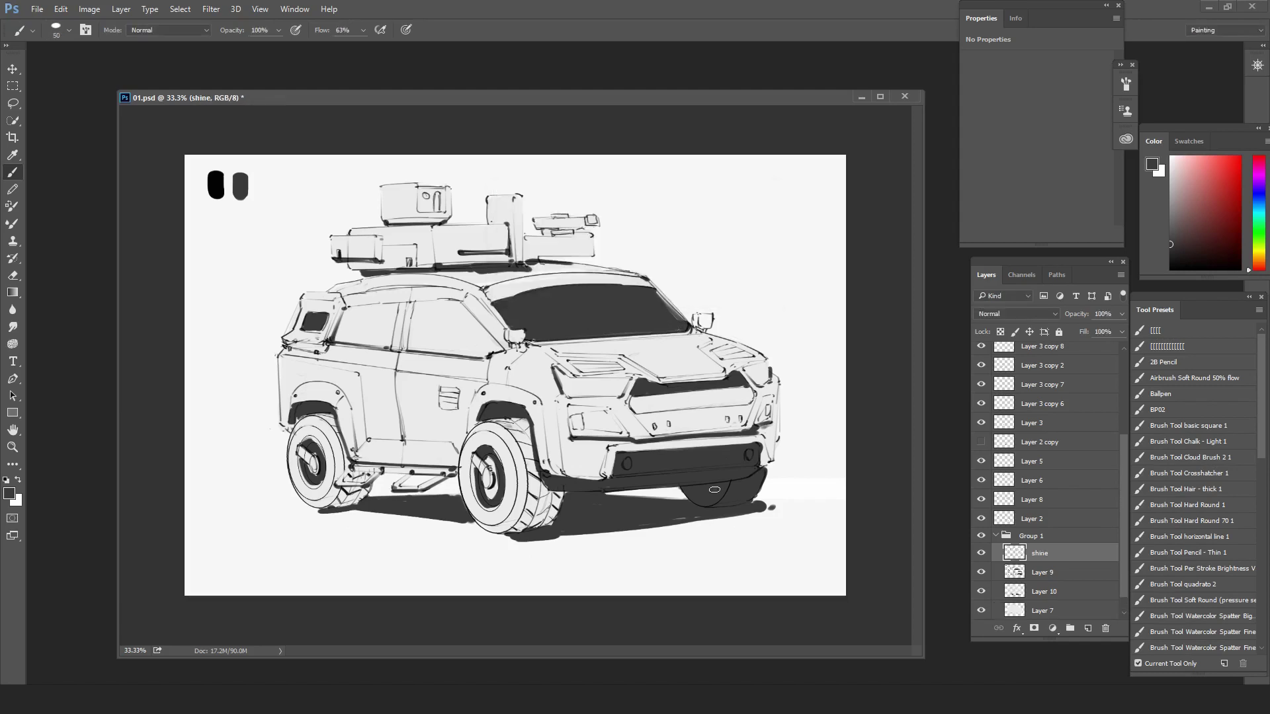
drag(1170, 240, 1162, 168)
- Paint light grey diagonal reflection bands across the windshield on the shine layer
mouse_move(652, 331)
mouse_down()
mouse_move(612, 286)
mouse_move(496, 306)
mouse_move(529, 334)
mouse_move(655, 330)
mouse_up()
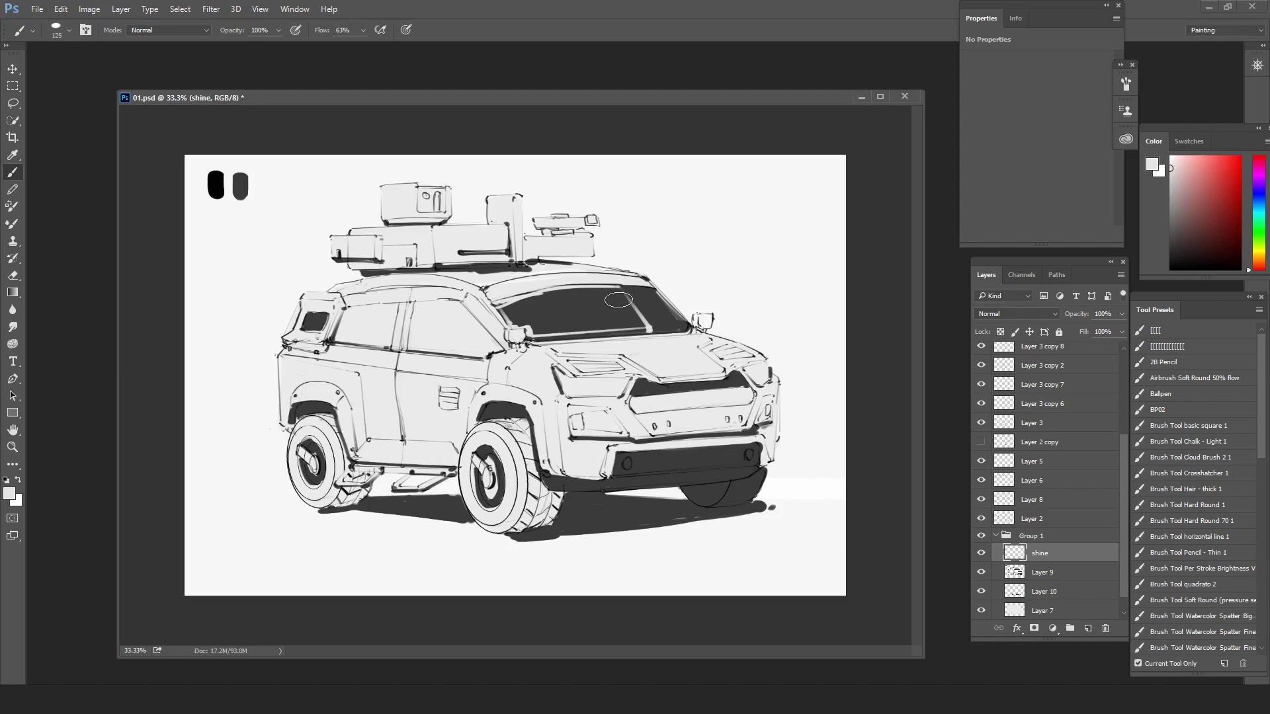
key(bracketright)
key(bracketright)
mouse_move(616, 291)
mouse_down()
mouse_move(641, 326)
mouse_move(621, 328)
mouse_up()
drag(555, 291, 535, 334)
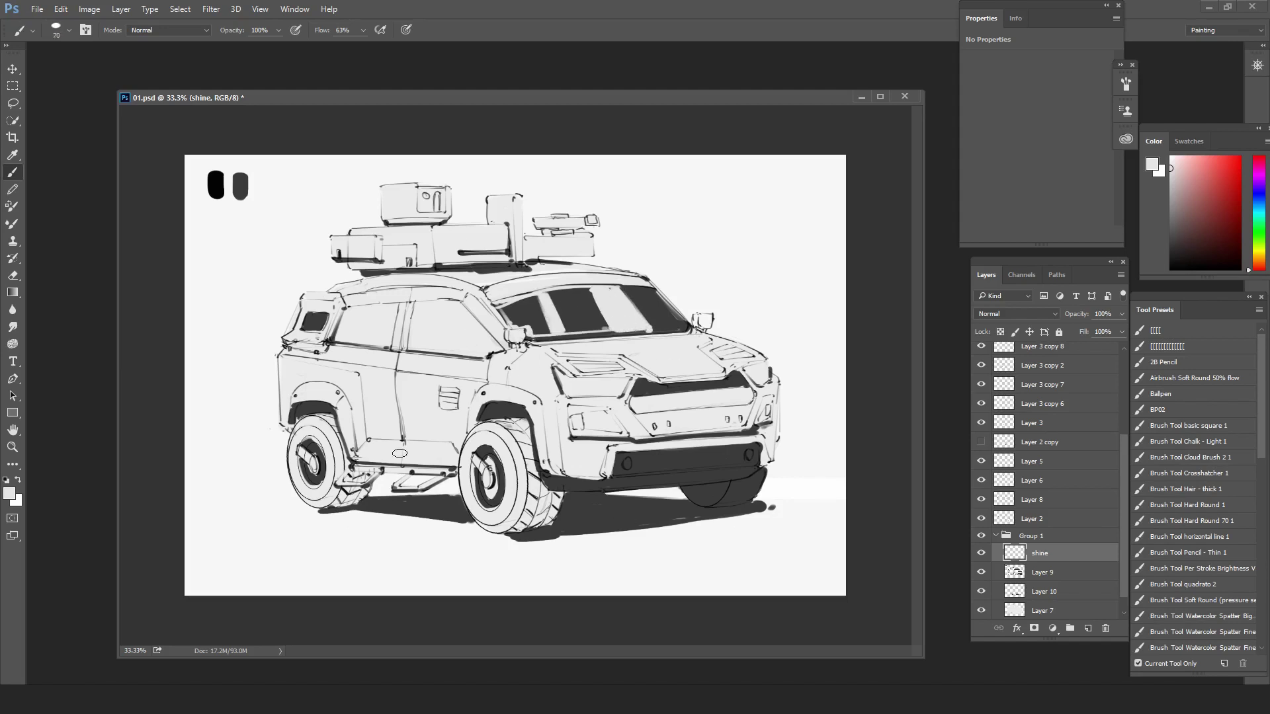
key(ctrl+plus)
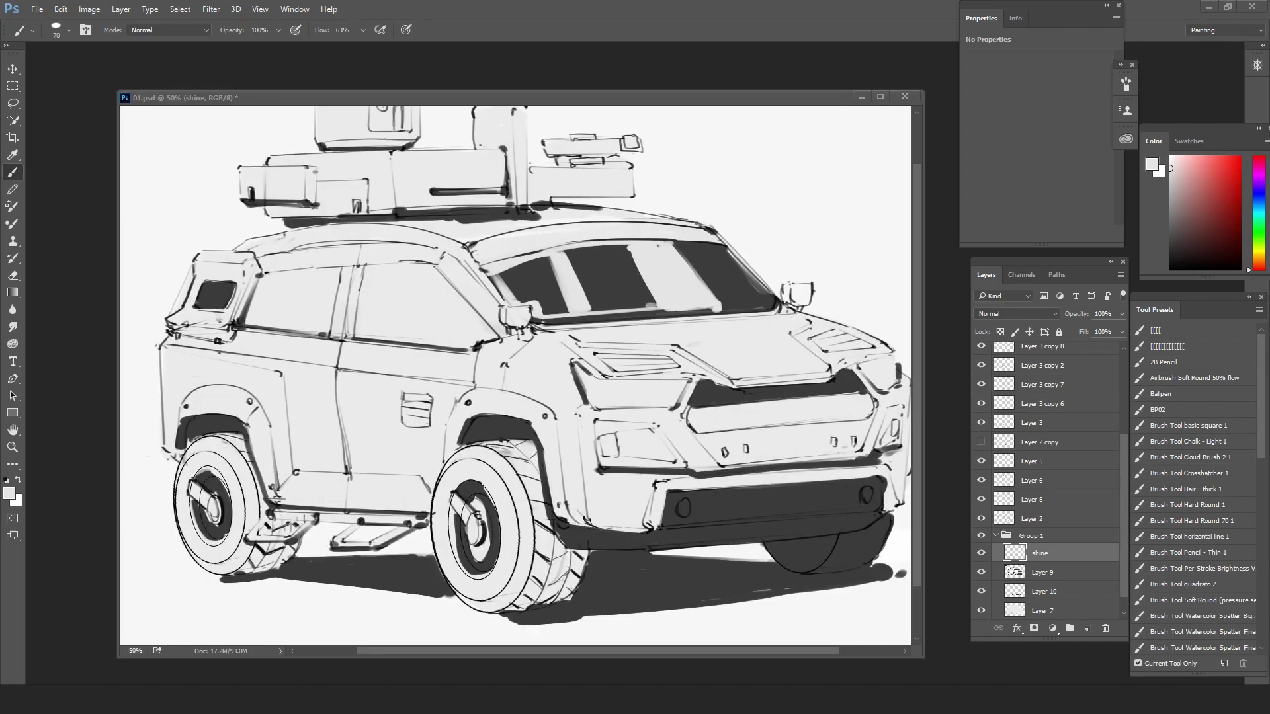
- Sample the windshield's dark grey and fill both side windows with it on Layer 9
click(1048, 574)
alt+click(529, 284)
drag(434, 267, 365, 270)
mouse_move(365, 270)
mouse_down()
mouse_move(361, 336)
mouse_move(466, 347)
mouse_up()
mouse_move(437, 268)
mouse_down()
mouse_move(497, 337)
mouse_move(463, 345)
mouse_up()
mouse_move(377, 278)
mouse_down()
mouse_move(463, 336)
mouse_move(370, 334)
mouse_move(397, 305)
mouse_up()
key(ctrl+minus)
mouse_move(397, 305)
mouse_down()
mouse_move(348, 309)
mouse_move(334, 341)
mouse_move(382, 312)
mouse_move(387, 340)
mouse_up()
key(ctrl+minus)
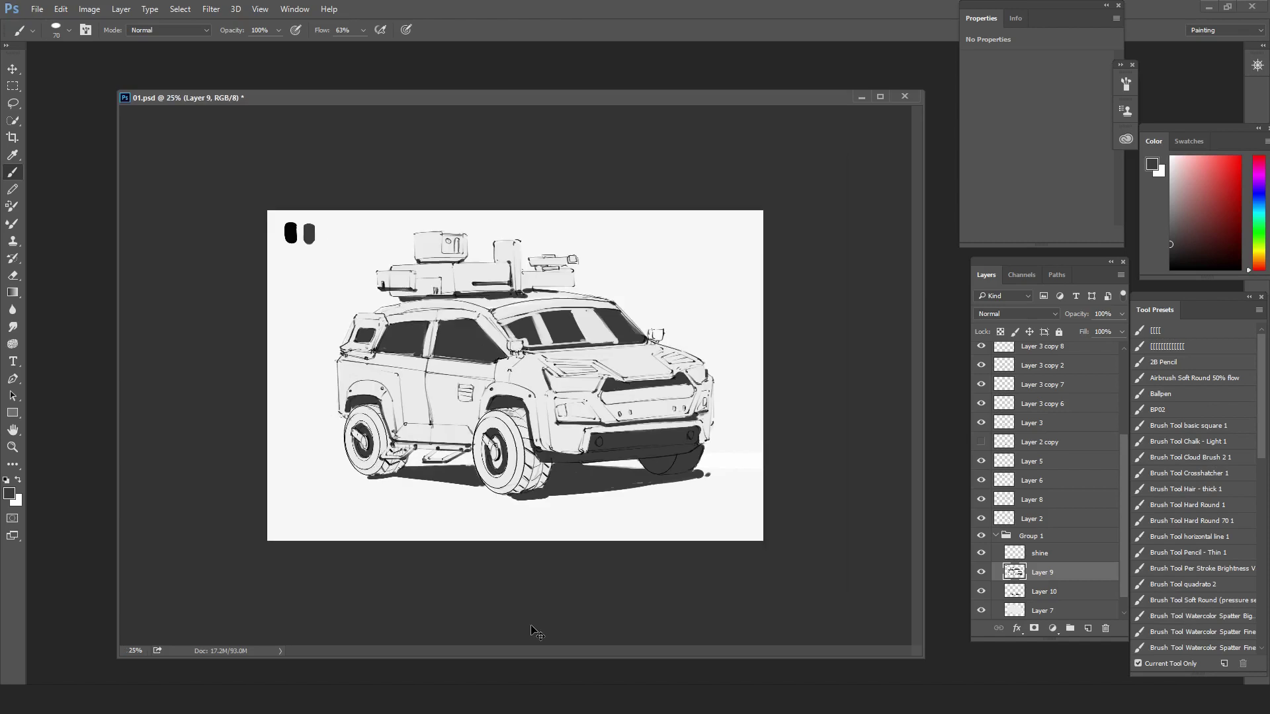
- Touch up the dark grey fill around the small rear quarter window on Layer 9
key(ctrl+plus)
key(ctrl+plus)
drag(291, 323, 324, 329)
key(e)
key(ctrl+minus)
key(ctrl+minus)
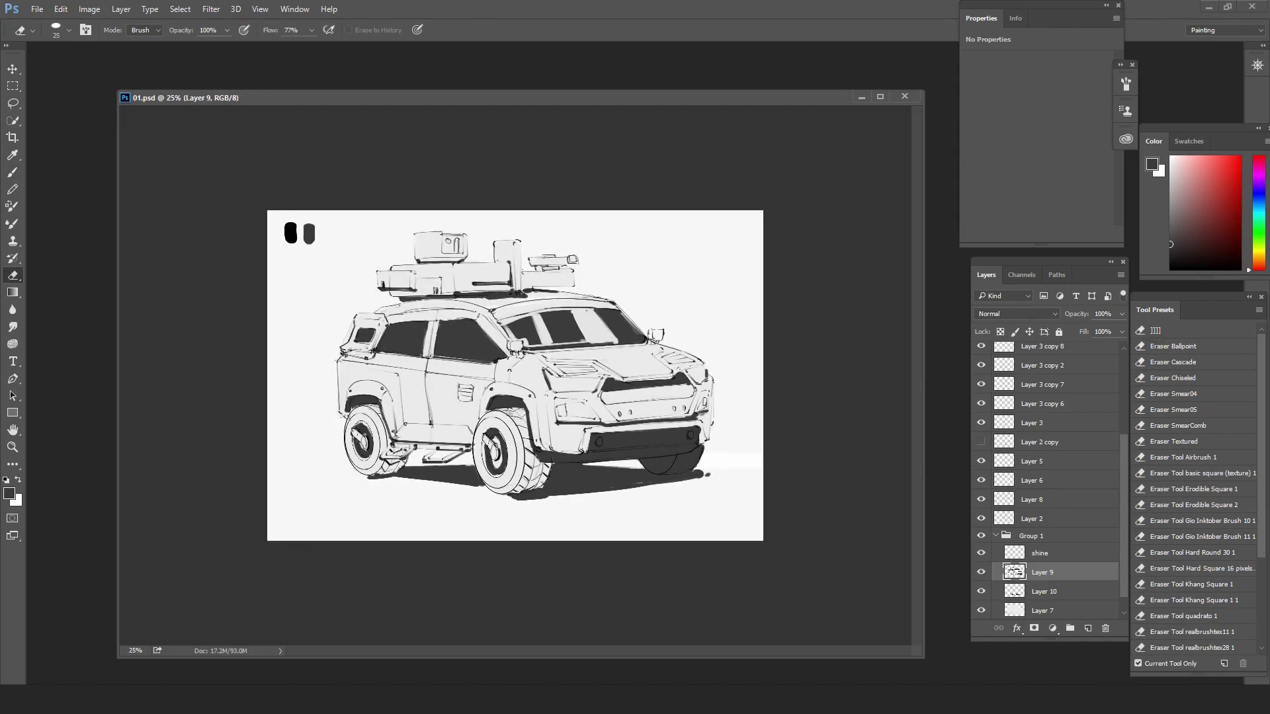
- Sample the body's light grey and paint two narrow reflection bands down the front side window on the shine layer
click(1051, 557)
key(i)
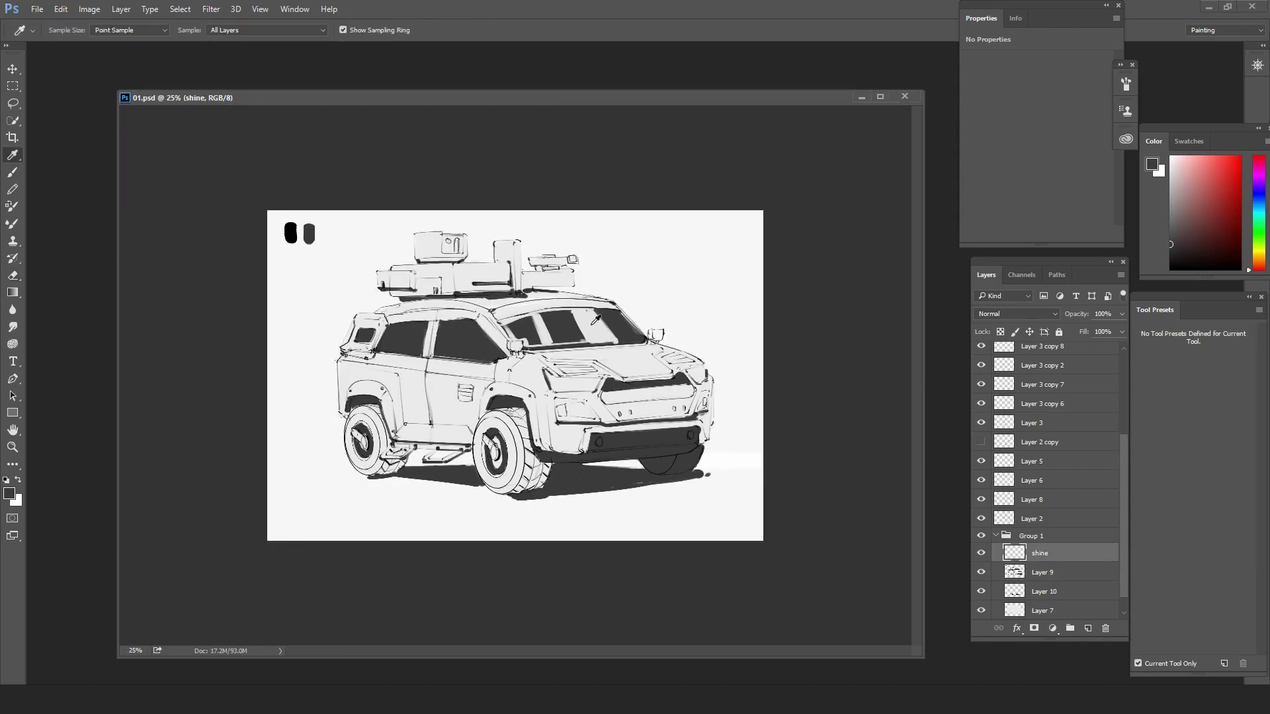
click(458, 376)
key(b)
drag(464, 320, 460, 359)
key(bracketleft)
key(bracketleft)
drag(456, 321, 452, 358)
key(ctrl+plus)
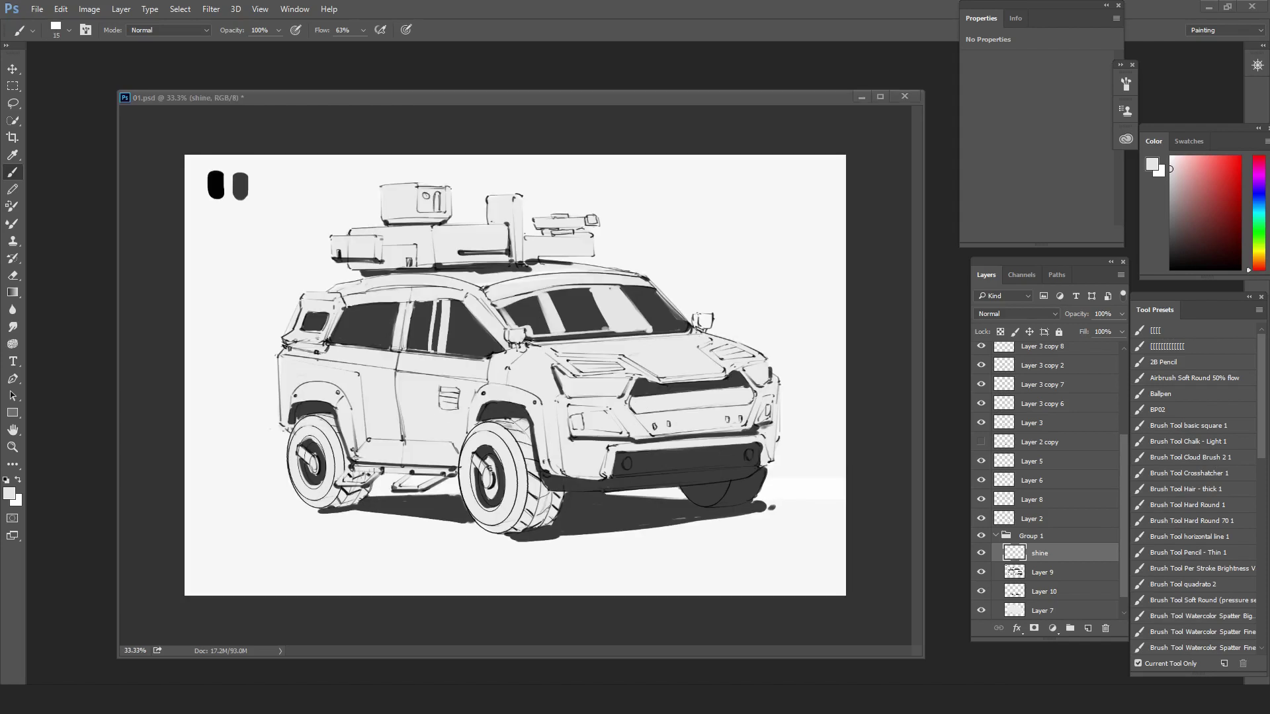
- Paint a light grey reflection band down the rear side window on the shine layer and save the file
key(bracketright)
key(bracketright)
key(bracketright)
key(bracketright)
key(bracketright)
drag(362, 306, 347, 345)
key(bracketleft)
key(bracketleft)
key(bracketleft)
key(ctrl+minus)
key(ctrl+plus)
key(ctrl+s)
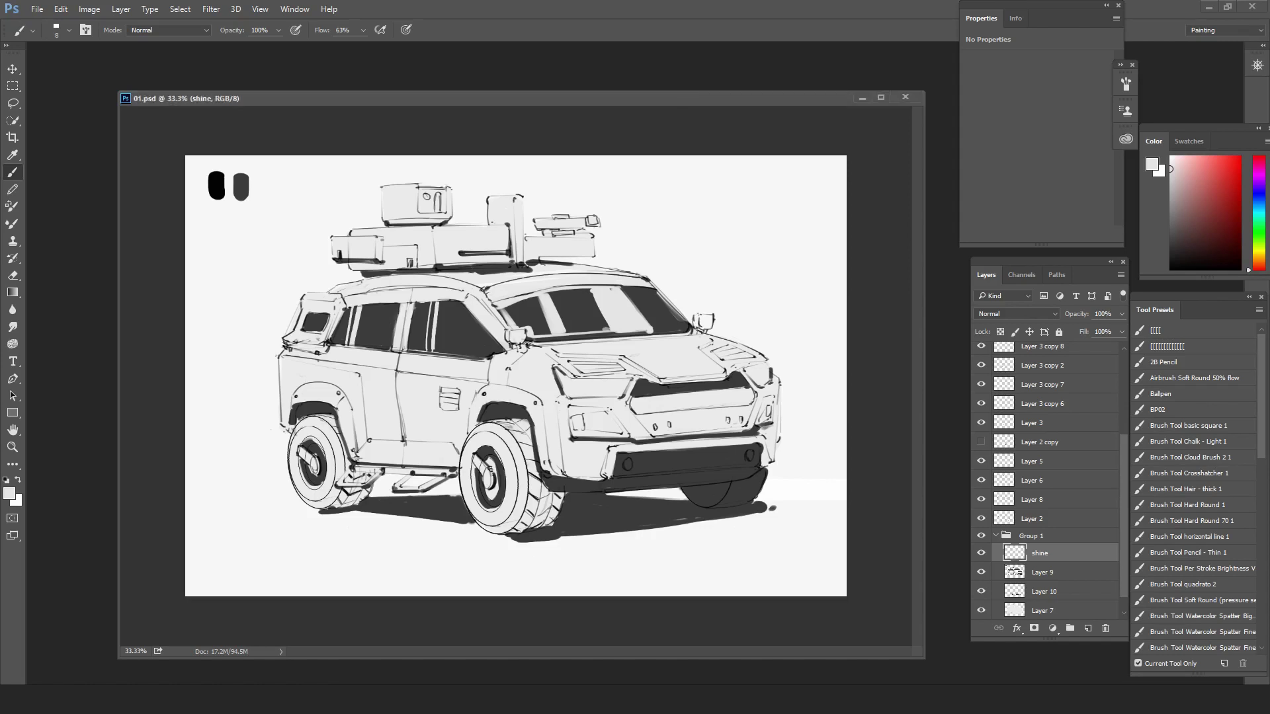
- Select the windshield glass with the Polygonal Lasso, tracing around the glass edges and the side mirror
click(13, 103)
click(58, 117)
click(635, 289)
click(550, 287)
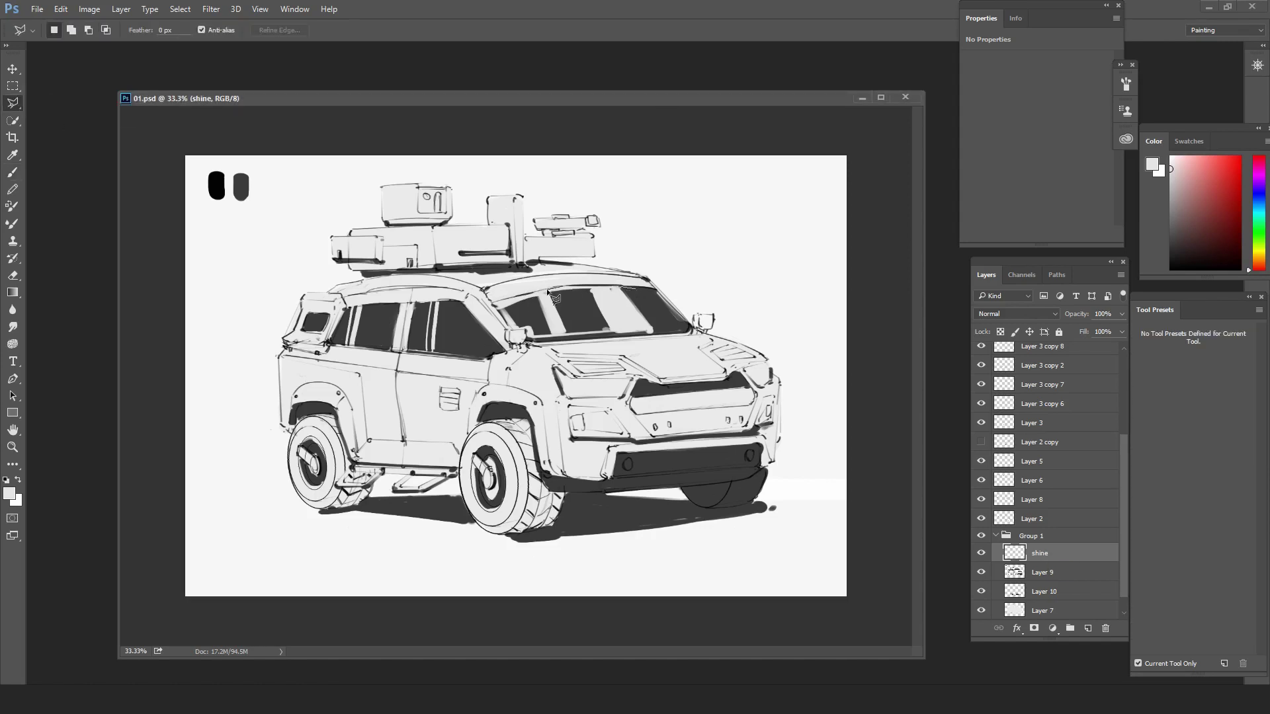
click(492, 302)
click(510, 327)
click(526, 328)
click(528, 339)
click(661, 327)
click(636, 289)
- Paint broad, streaky light grey strokes across the selected windshield on the shine layer
key(b)
click(1225, 592)
drag(643, 295, 536, 389)
drag(508, 292, 519, 344)
key(bracketleft)
key(bracketleft)
key(bracketleft)
key(bracketleft)
key(bracketleft)
key(bracketleft)
key(bracketleft)
key(bracketleft)
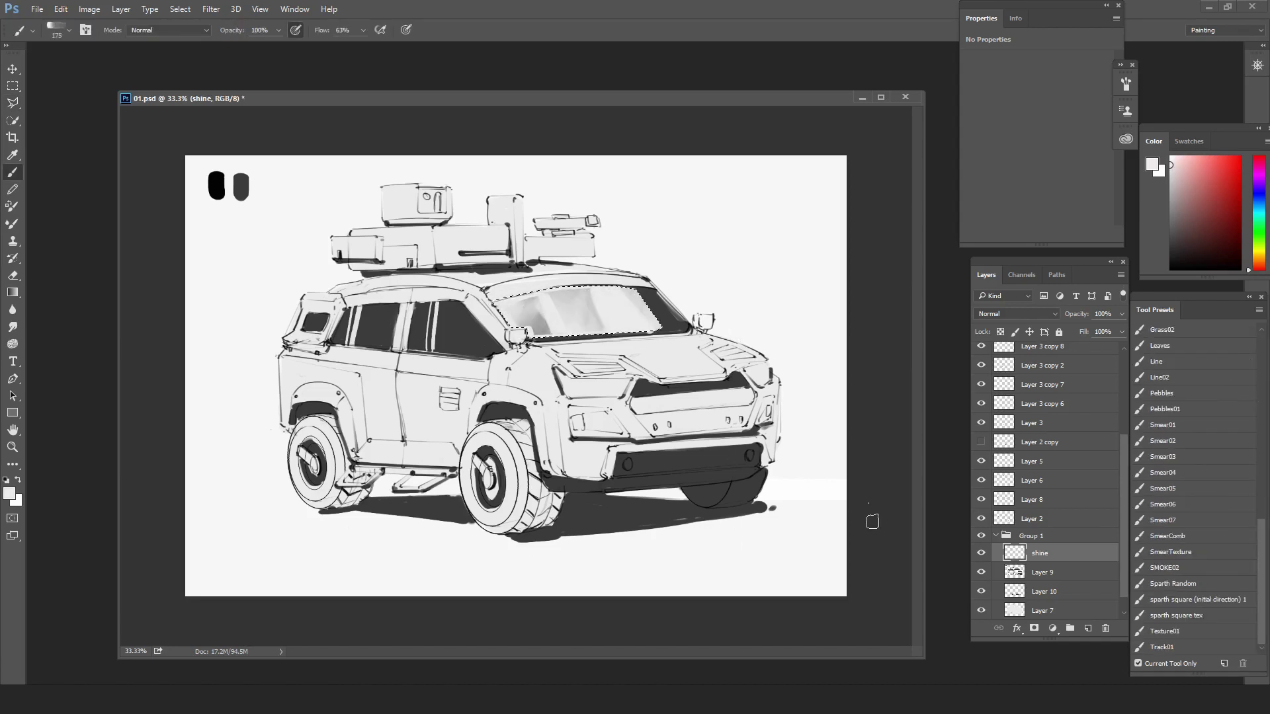
- Set the painting colour to mid grey and paint diagonal streaks over the windshield's light reflections
click(1169, 211)
mouse_move(600, 287)
mouse_down()
mouse_move(623, 340)
mouse_move(581, 338)
mouse_up()
drag(545, 291, 570, 371)
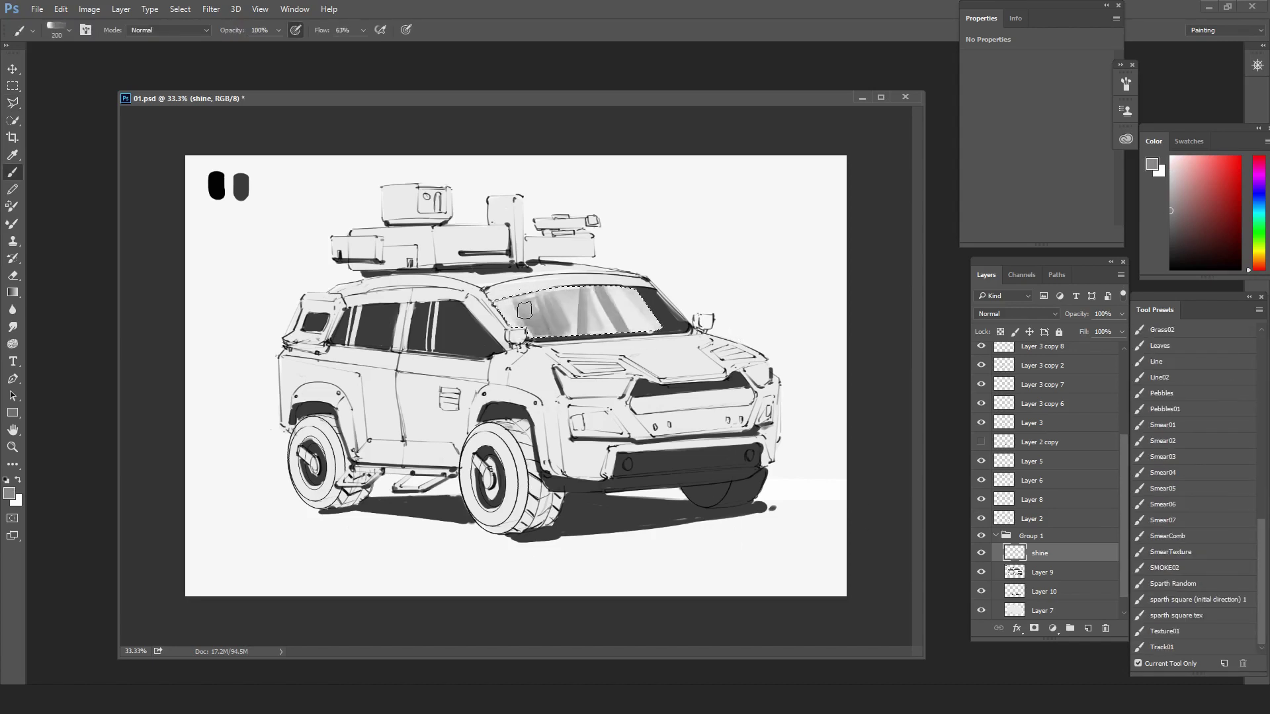
key(bracketright)
key(bracketright)
key(bracketright)
key(bracketright)
key(bracketright)
key(bracketright)
drag(503, 296, 522, 351)
- Create a new layer above shine and paint over the lower windshield with a soft round brush
key(ctrl+alt+shift+n)
drag(1261, 559, 1247, 329)
drag(1261, 401, 1263, 470)
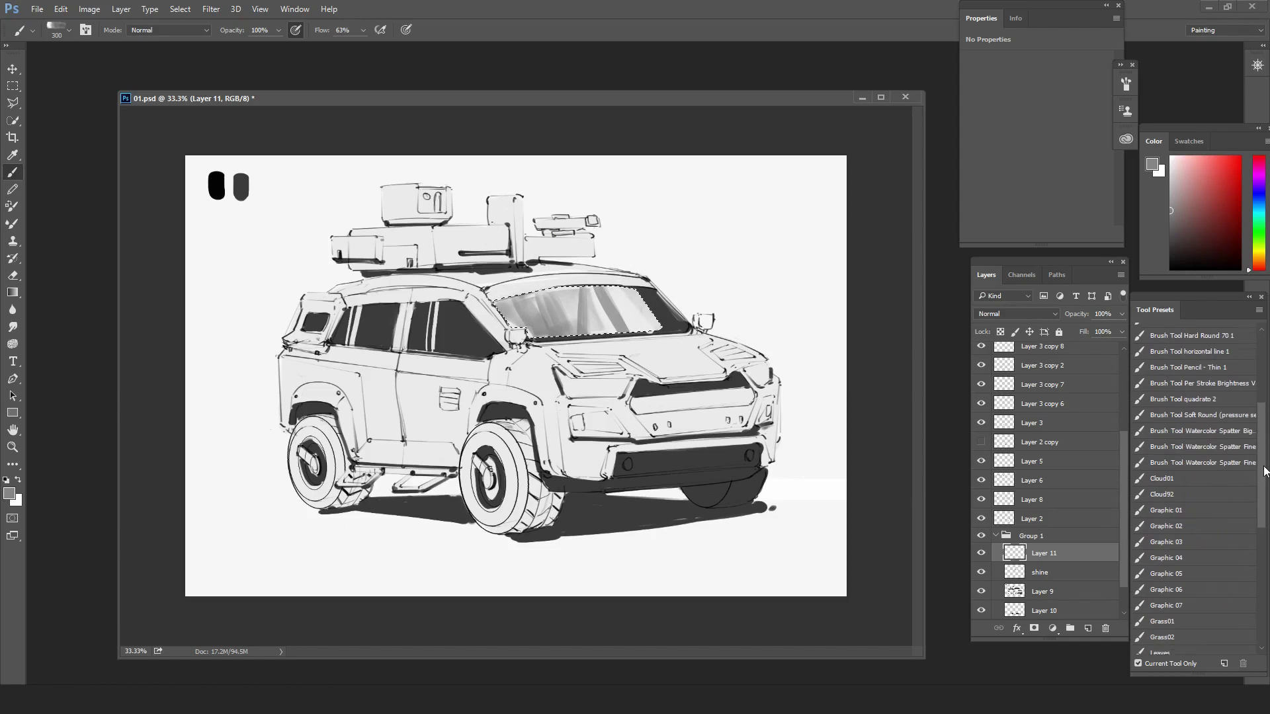
click(1230, 416)
mouse_move(542, 338)
mouse_down()
mouse_move(526, 307)
mouse_move(537, 316)
mouse_up()
- Deselect the windshield and draw a fine white highlight across its lower area with the Ballpen brush on Layer 11
drag(1263, 417, 1262, 337)
click(1217, 394)
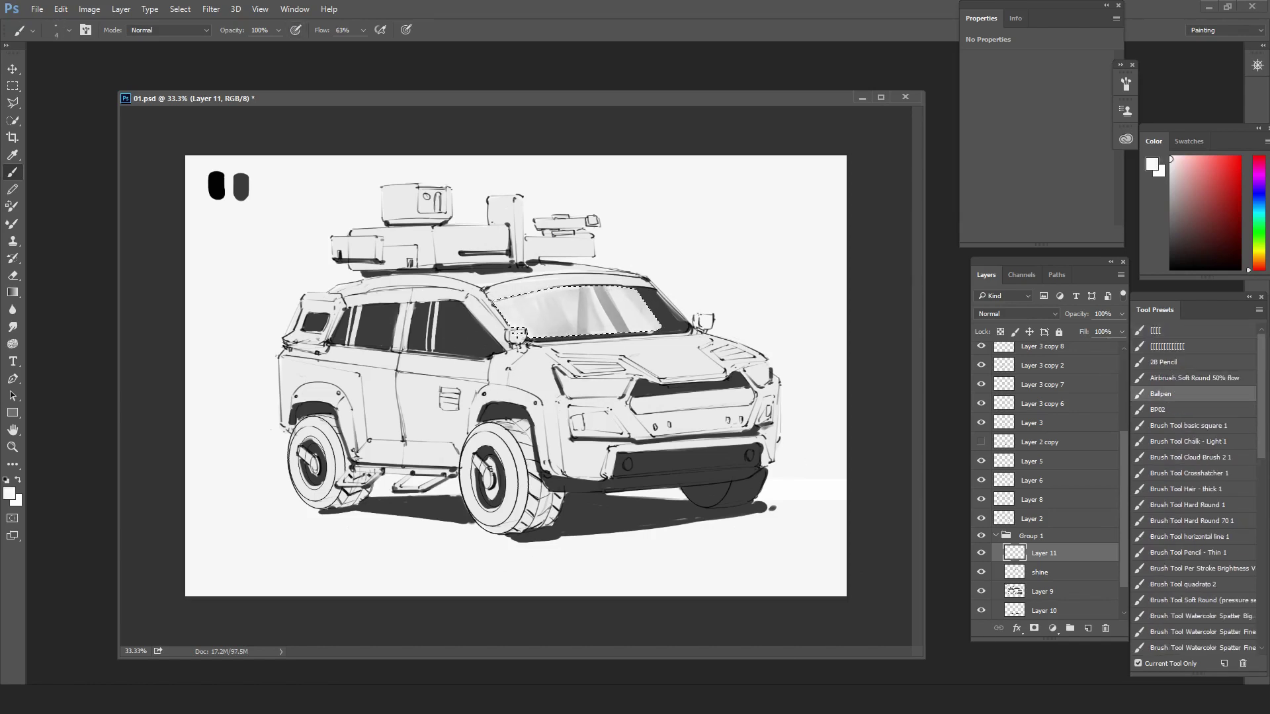
key(ctrl+d)
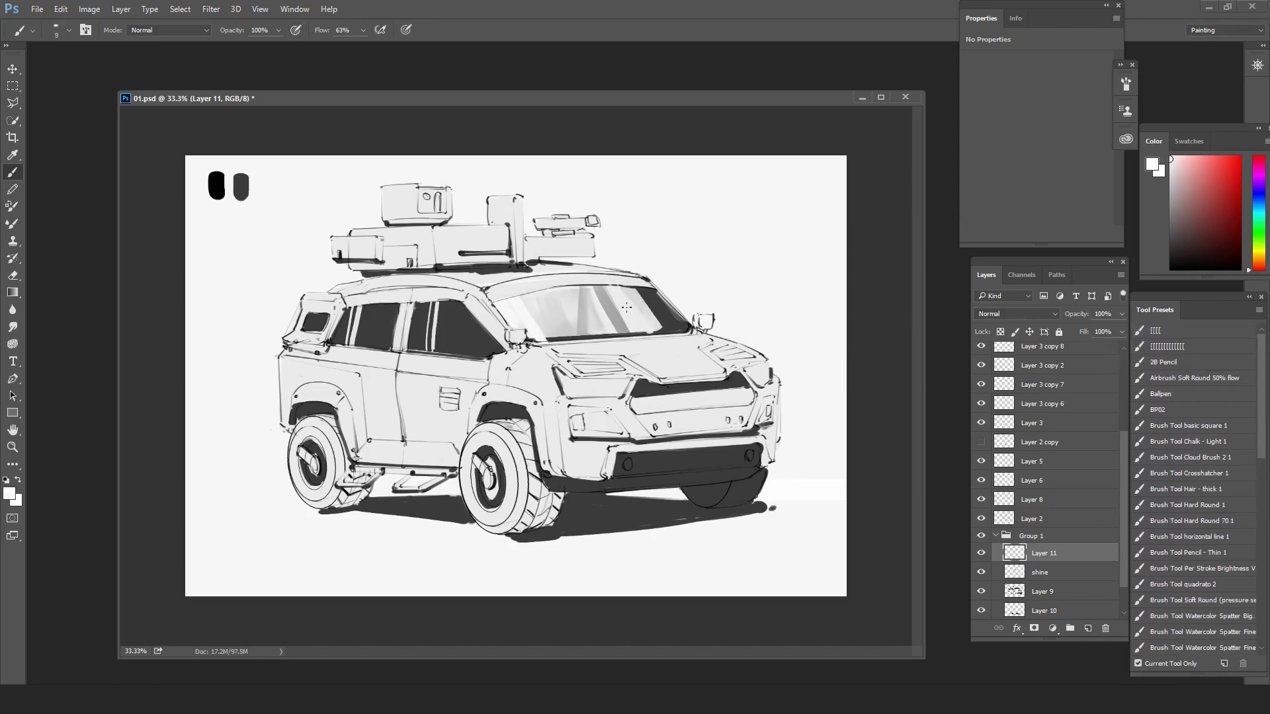
drag(542, 311, 558, 340)
- Sample the windshield's greys and retouch the upper corner of the glass farthest from the side windows on Layer 11
alt+click(625, 307)
alt+click(614, 310)
key(bracketright)
key(bracketright)
key(bracketright)
key(bracketright)
key(bracketright)
key(bracketright)
key(bracketright)
key(bracketright)
alt+click(646, 297)
drag(648, 295, 661, 309)
key(bracketleft)
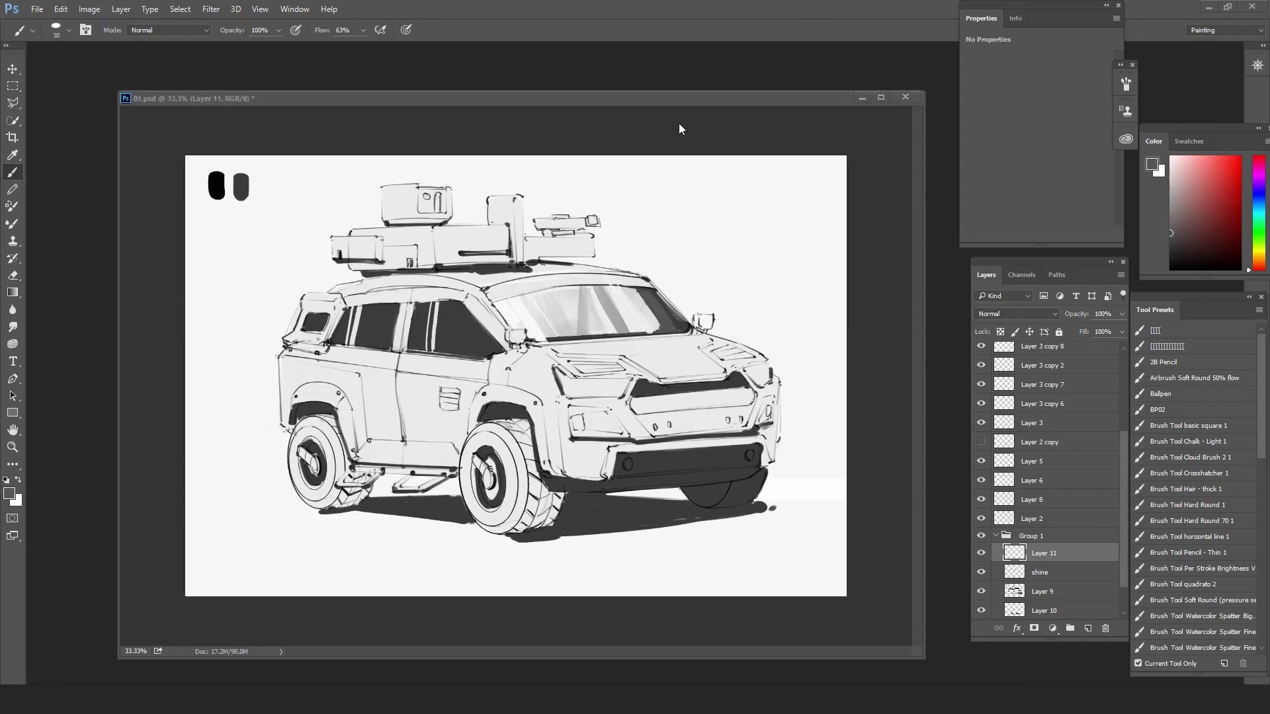
- Sample the windshield's dark grey, paint a dark strip along its upper edge on Layer 9, and save the file
drag(1123, 510, 1123, 532)
click(1042, 553)
alt+click(671, 320)
key(bracketright)
key(bracketright)
key(bracketright)
key(ctrl+shift+h)
mouse_move(539, 292)
mouse_down()
mouse_move(390, 283)
mouse_move(538, 291)
mouse_up()
drag(423, 280, 384, 285)
key(ctrl+minus)
key(ctrl+shift+h)
key(ctrl+s)
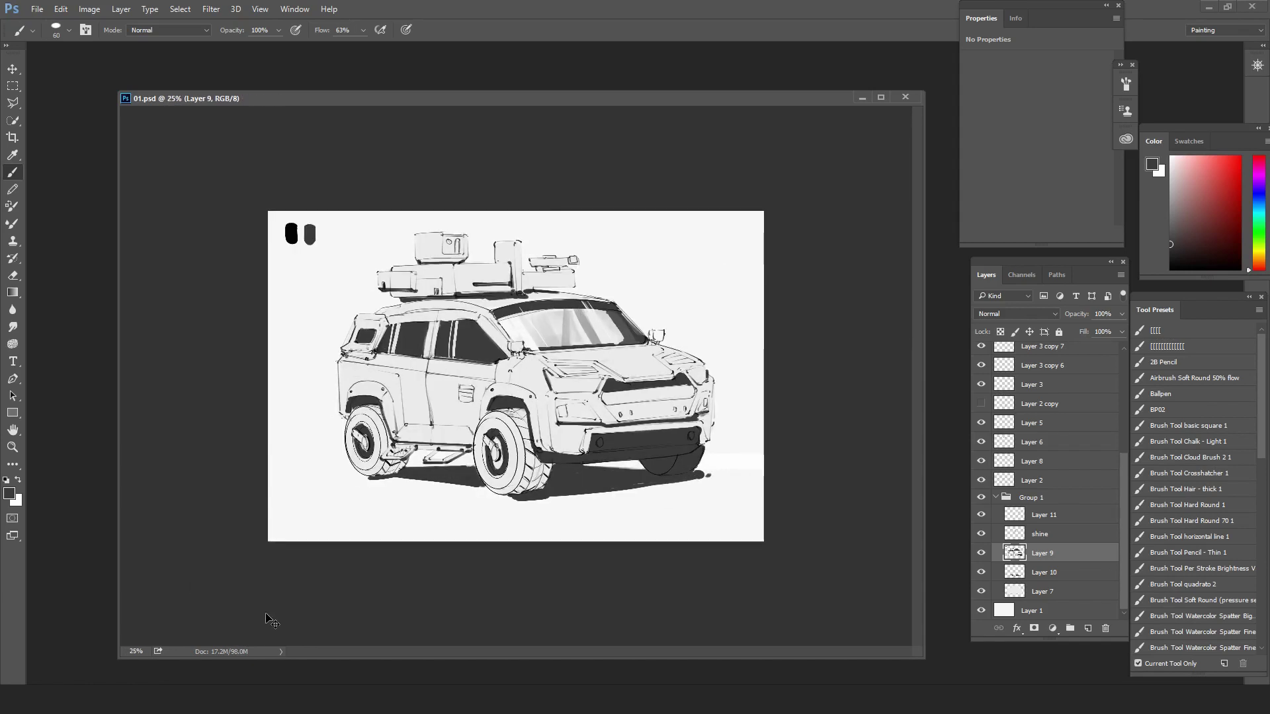
- Erase most of the windshield and side-window reflections on the shine layer and save the file
key(alt+bracketright)
click(980, 534)
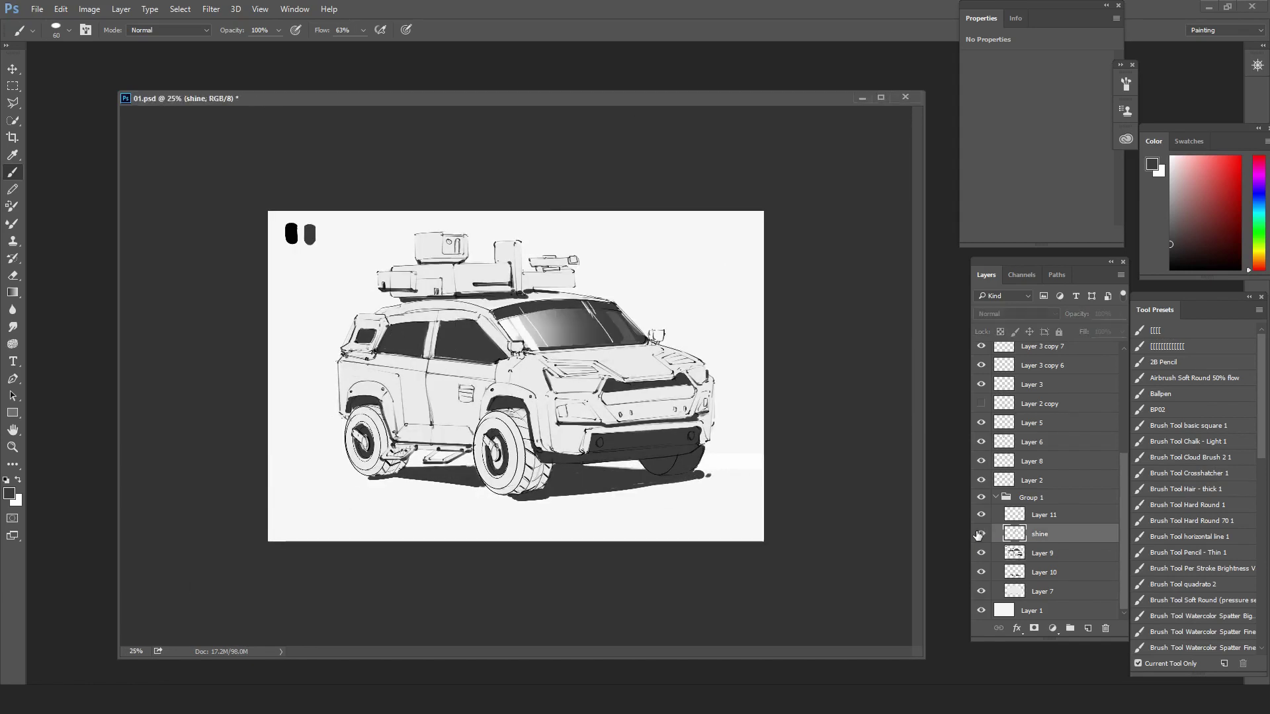
click(981, 534)
key(e)
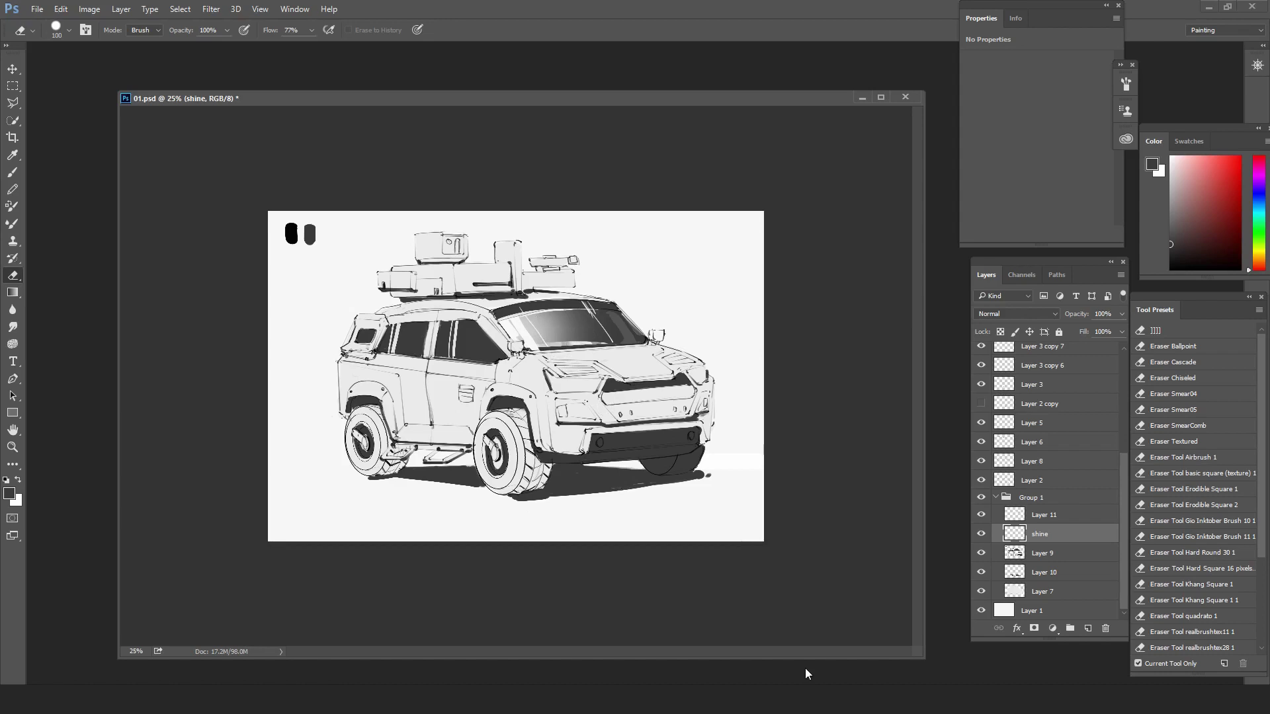
key(bracketright)
key(bracketright)
key(ctrl+s)
- Lasso the side windows and airbrush a soft white gradient into them on Layer 11
click(1061, 515)
key(l)
mouse_move(491, 360)
mouse_down()
mouse_move(474, 328)
mouse_move(383, 349)
mouse_move(451, 351)
mouse_up()
key(b)
click(1170, 159)
scroll(1176, 560, down, 1)
click(1177, 534)
drag(630, 100, 631, 99)
key(ctrl+d)
key(ctrl+s)
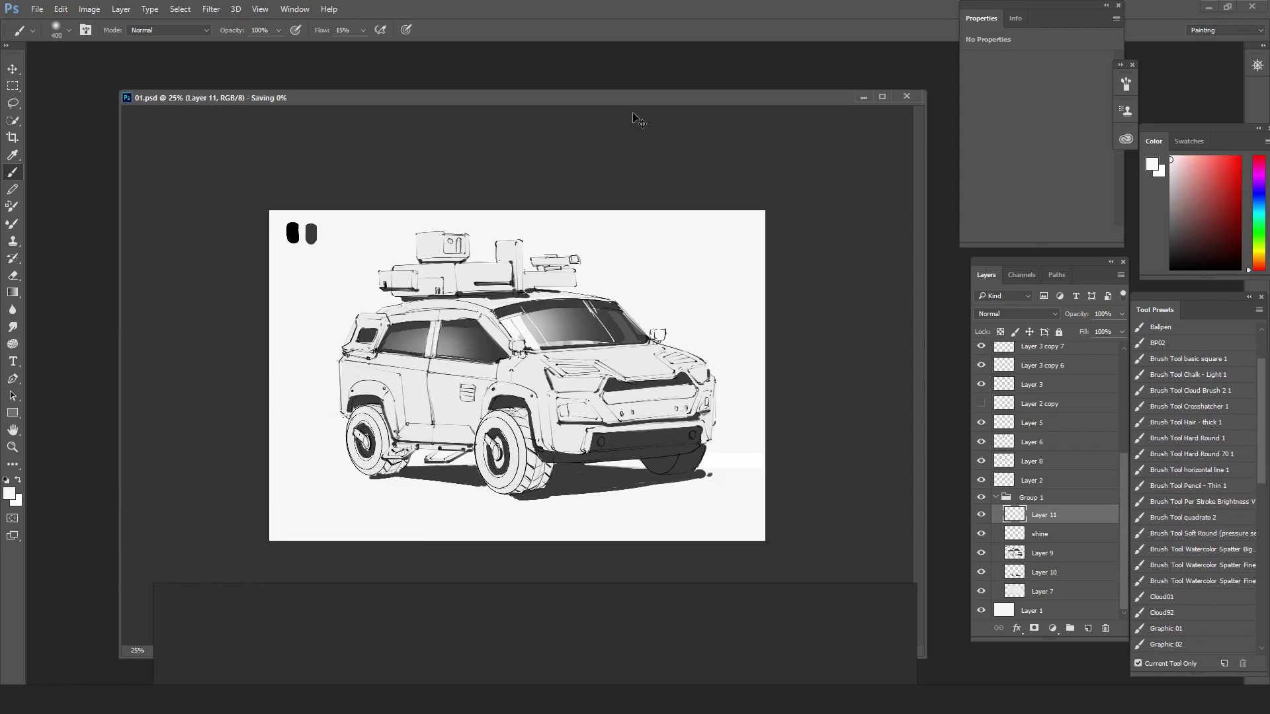
- Repaint the side windows' soft white gradient with a 600 px brush, deselect, and save the file
key(bracketright)
key(bracketright)
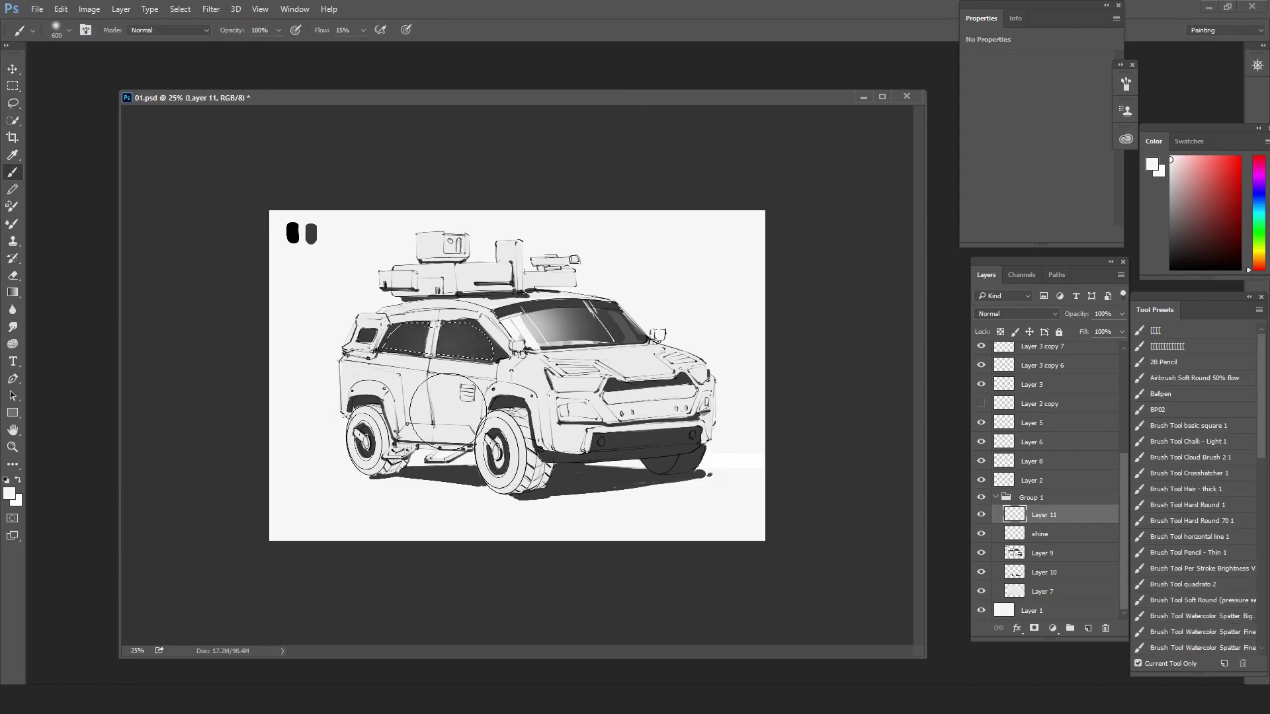
drag(407, 371, 453, 370)
key(ctrl+d)
key(ctrl+minus)
key(ctrl+equal)
key(ctrl+s)
- Try airbrushing a curved white reflection into a lassoed lower part of the front side window on the shine layer
click(1039, 533)
click(1196, 426)
click(1190, 483)
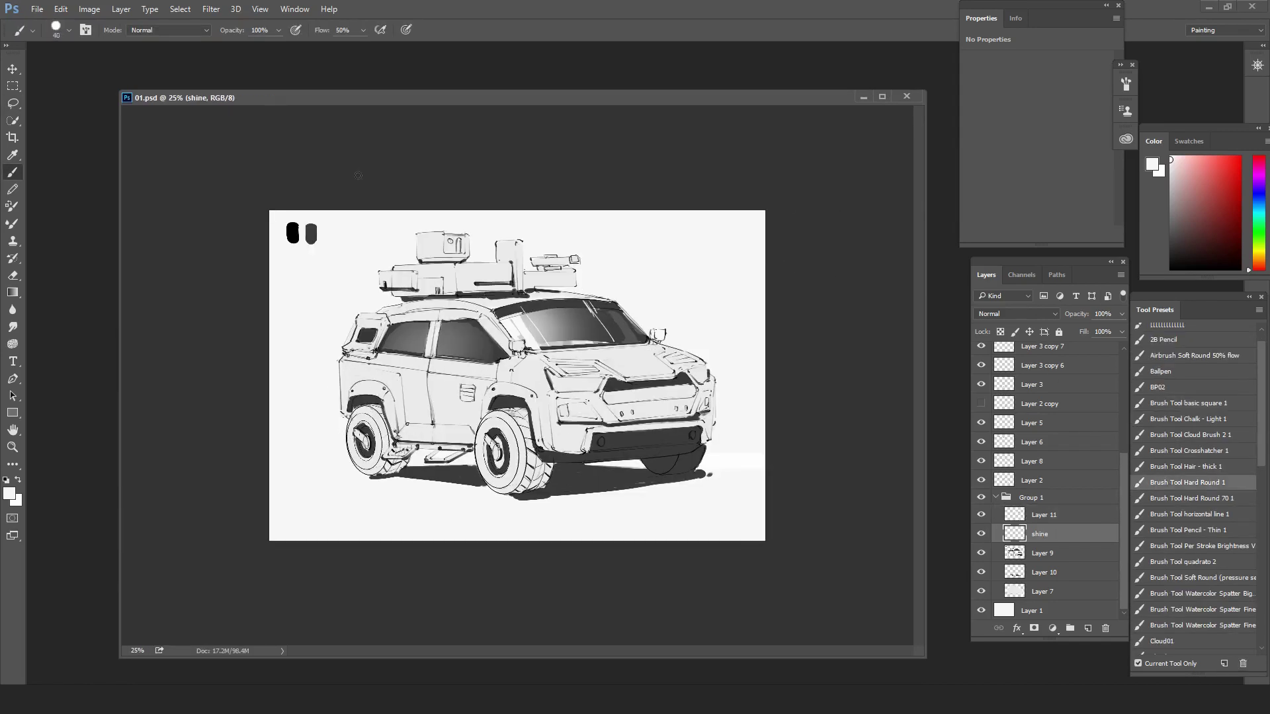
key(bracketright)
key(bracketright)
key(bracketright)
key(bracketright)
key(bracketright)
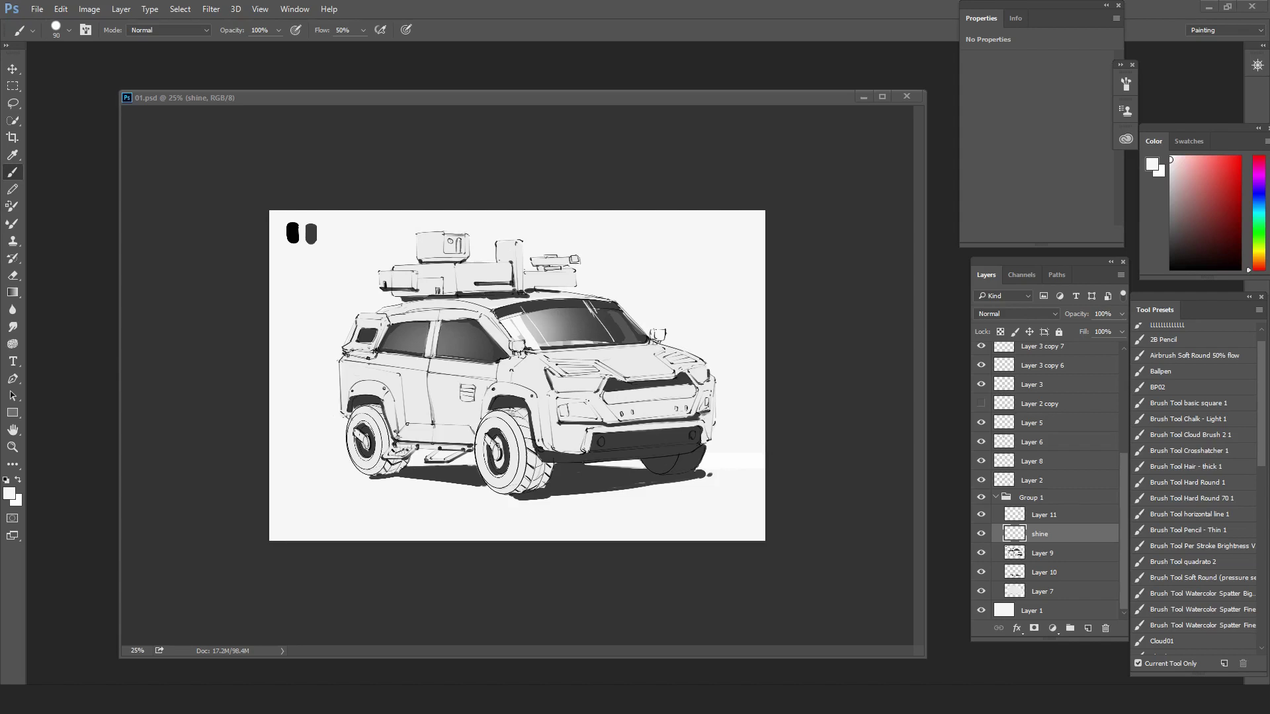
click(671, 99)
key(l)
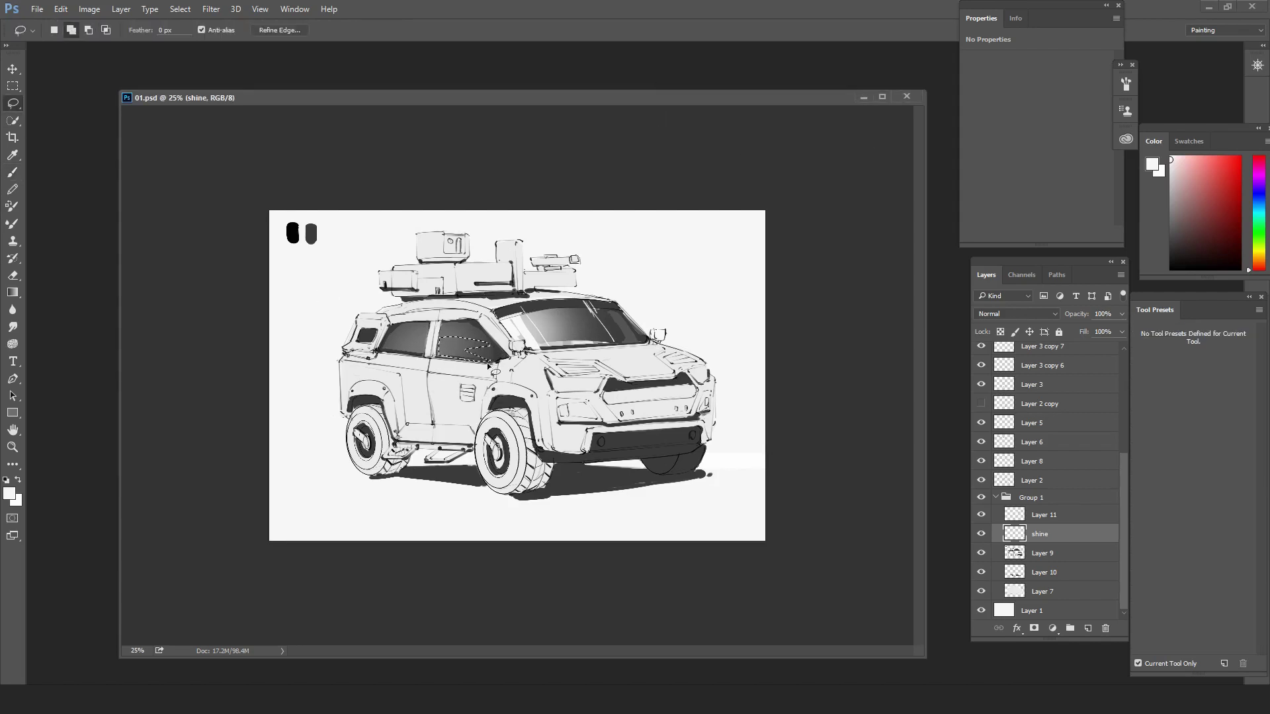
drag(491, 359, 457, 356)
key(b)
key(ctrl+d)
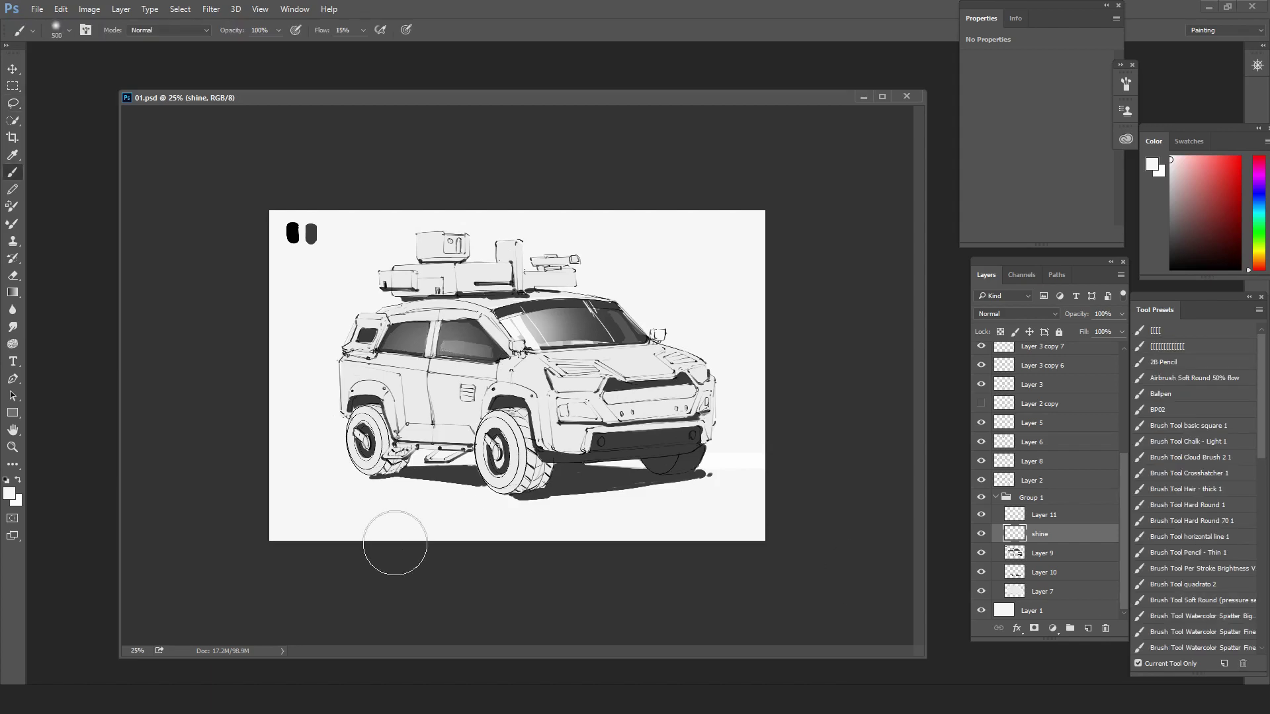
- Tone down the side-window highlights with a soft eraser on Layer 11
key(alt+])
key(e)
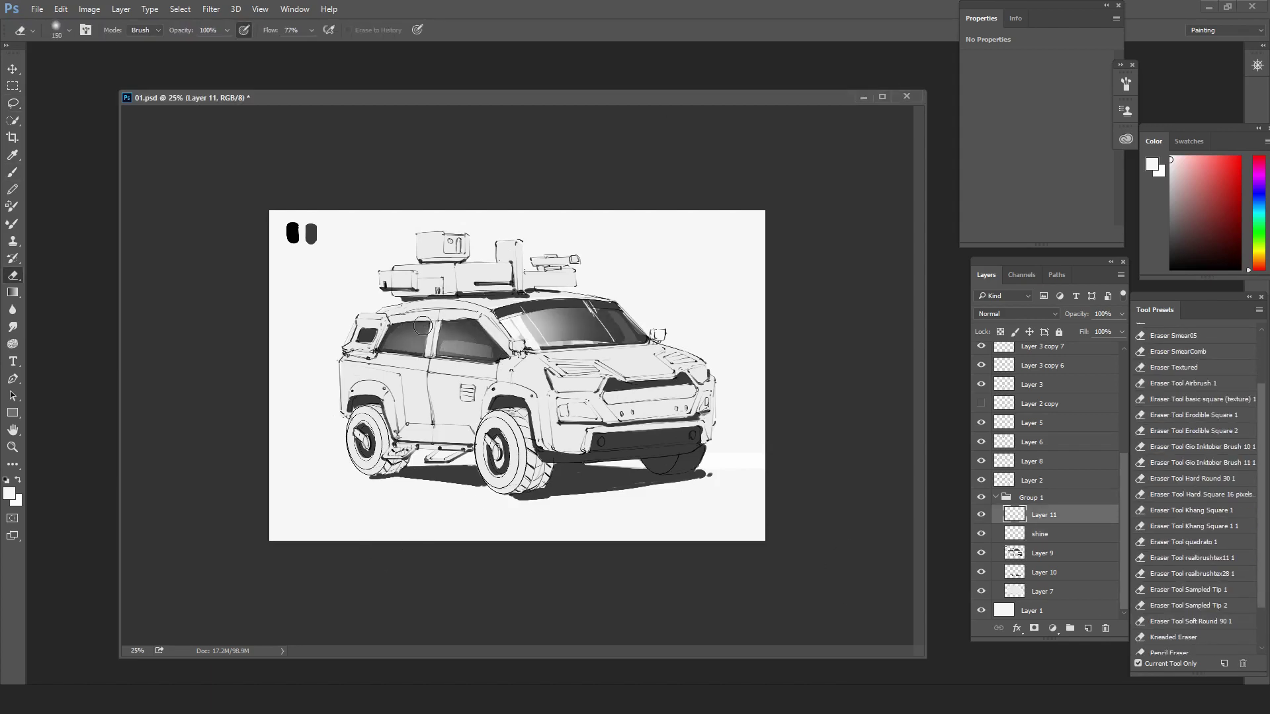
key(bracketright)
key(bracketright)
key(alt+bracketleft)
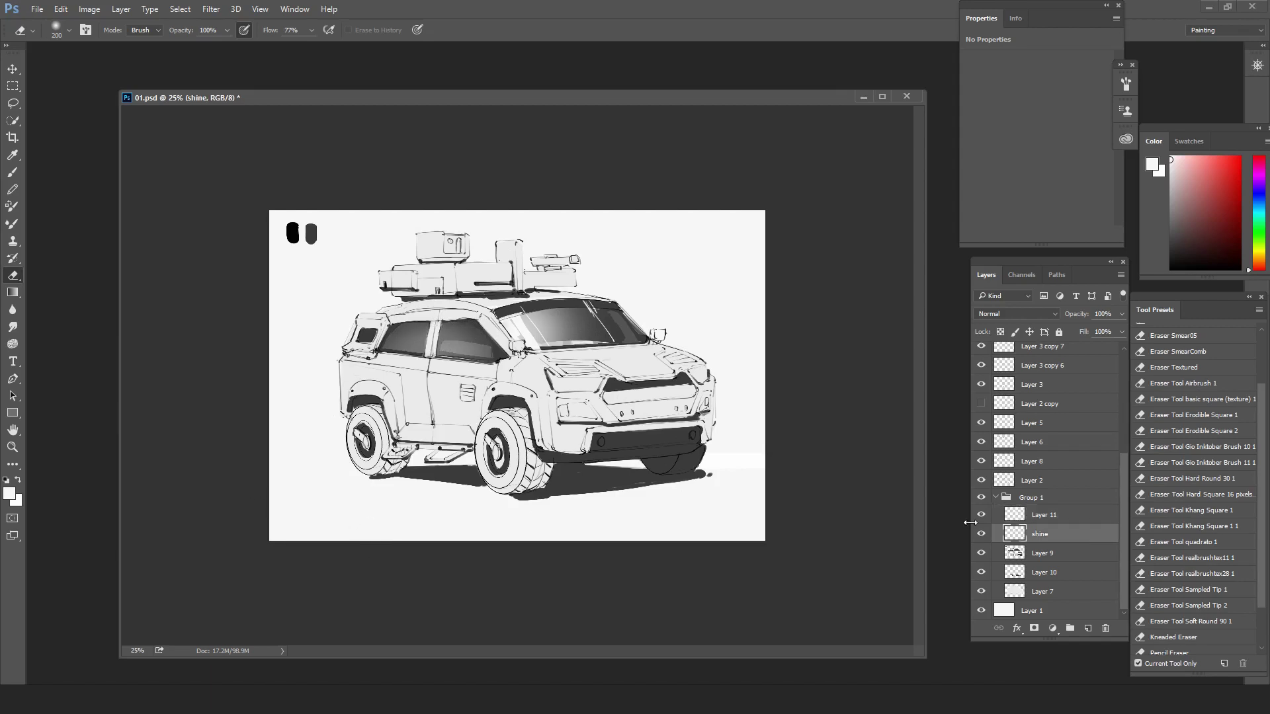
key(alt+bracketright)
key(bracketleft)
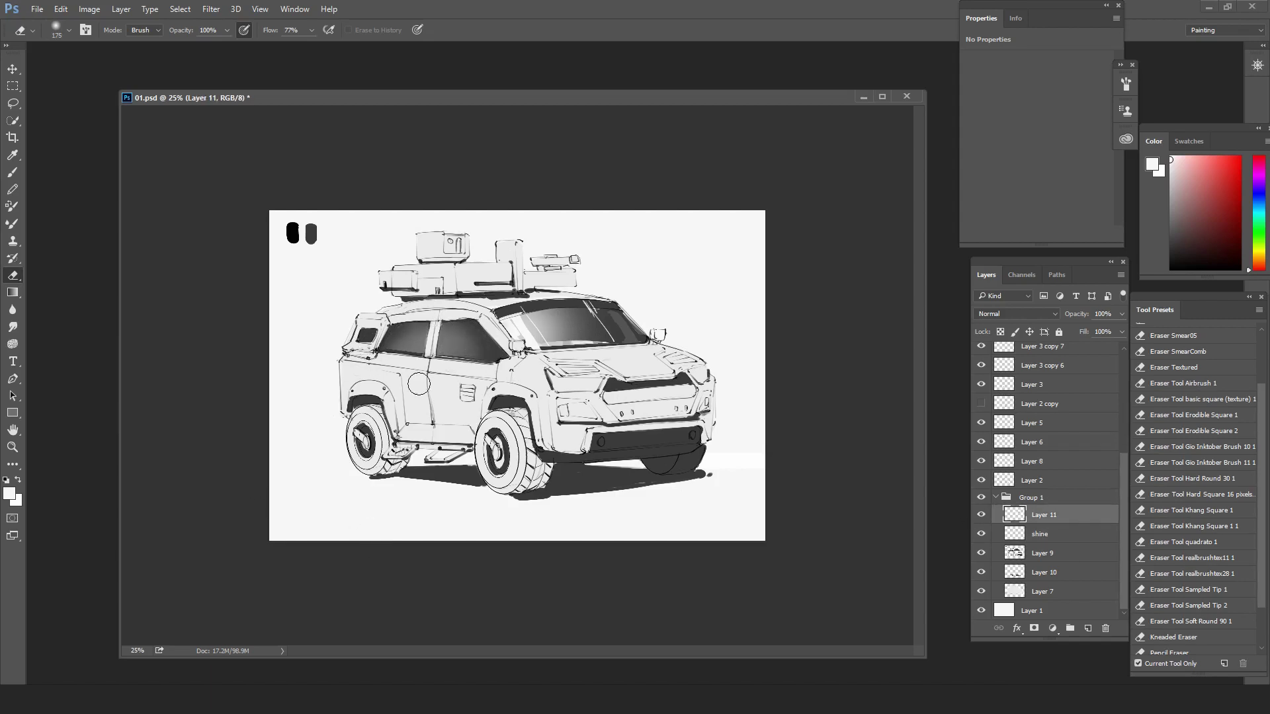
- Flip the canvas horizontally to check the SUV mirrored
key(ctrl+minus)
key(ctrl+plus)
key(ctrl+shift+h)
key(ctrl+plus)
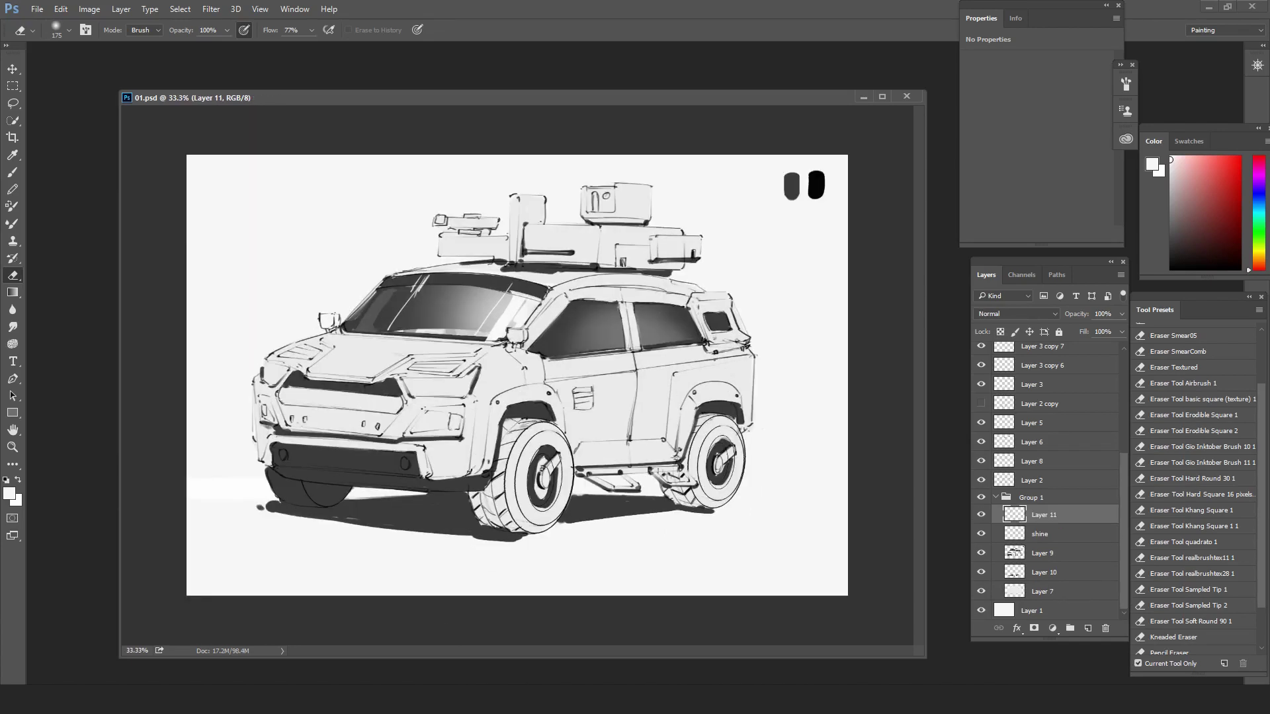
key(v)
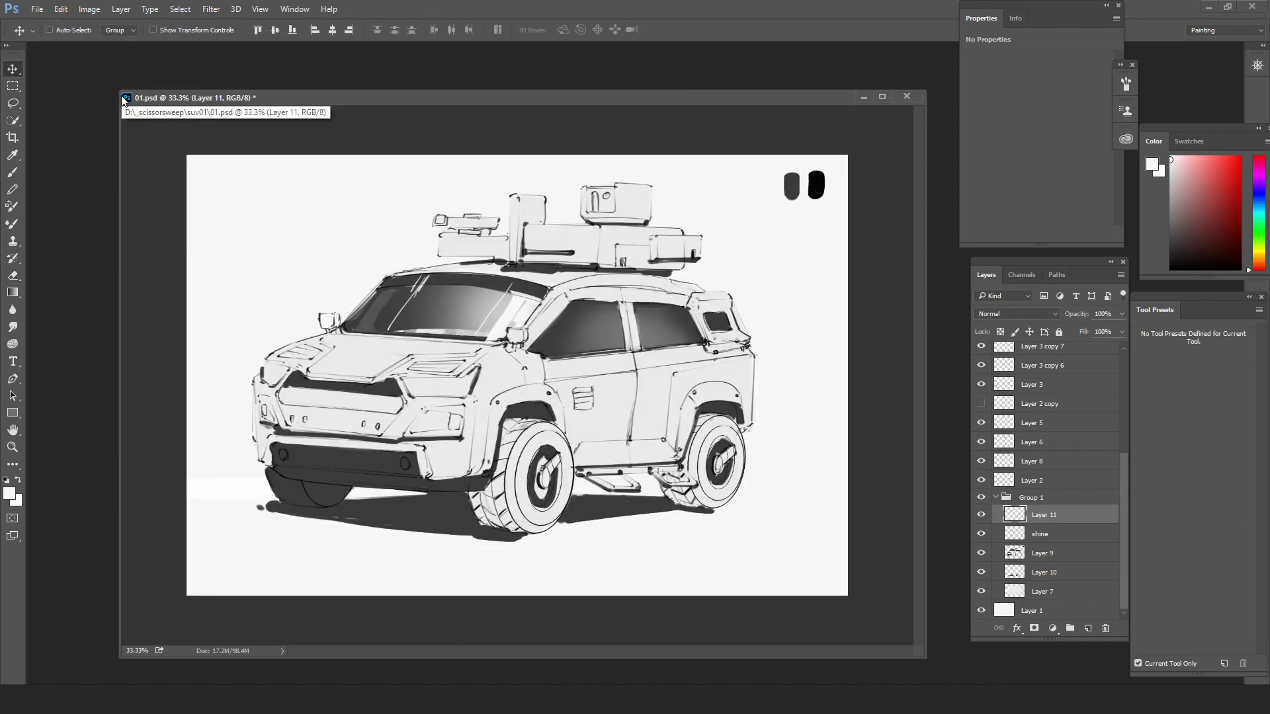
key(e)
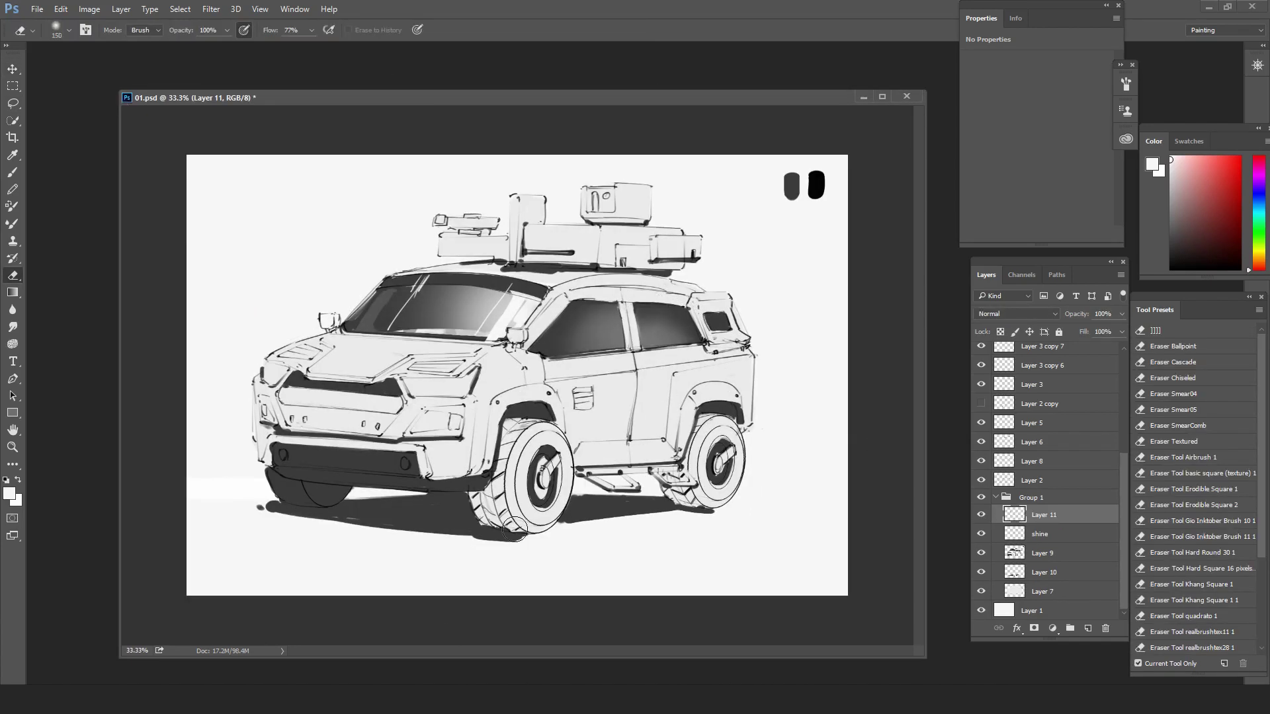
- Paint thin white reflection streaks down the rear side window on the shine layer
key(alt+bracketleft)
key(b)
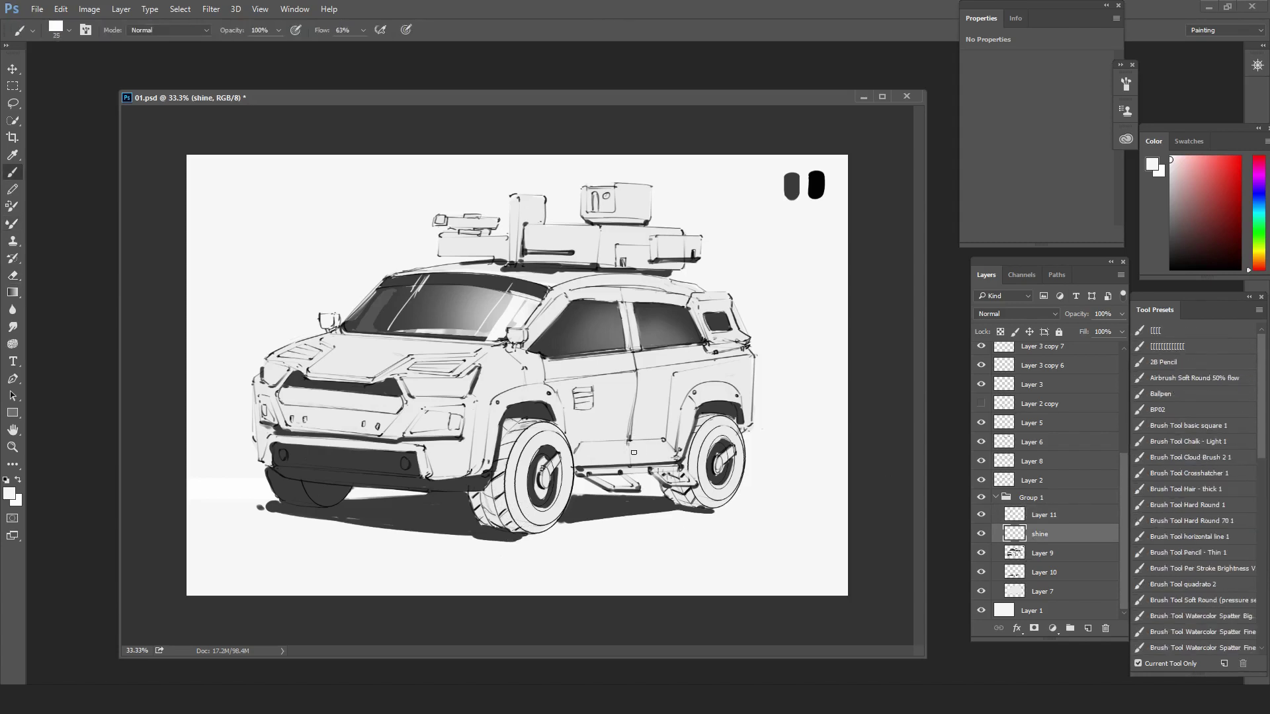
key(bracketleft)
key(bracketleft)
key(bracketleft)
key(bracketleft)
drag(661, 304, 673, 348)
key(ctrl+plus)
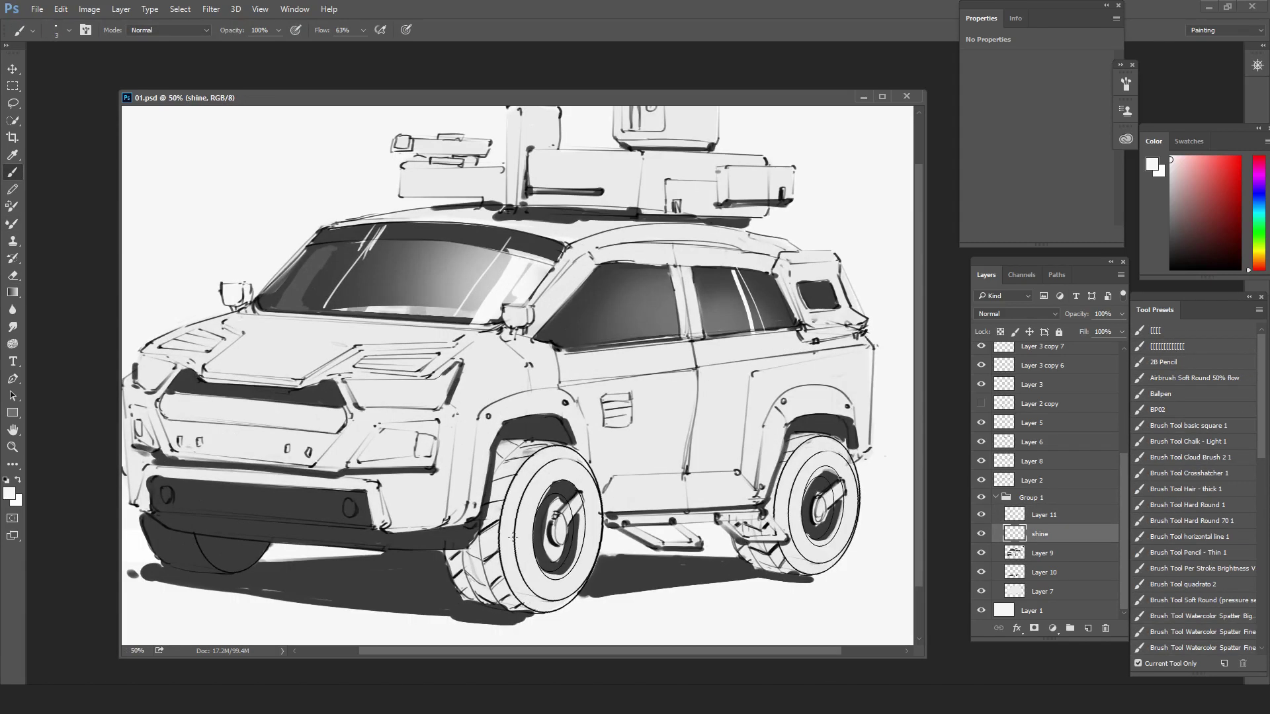
key(ctrl+shift+alt+n)
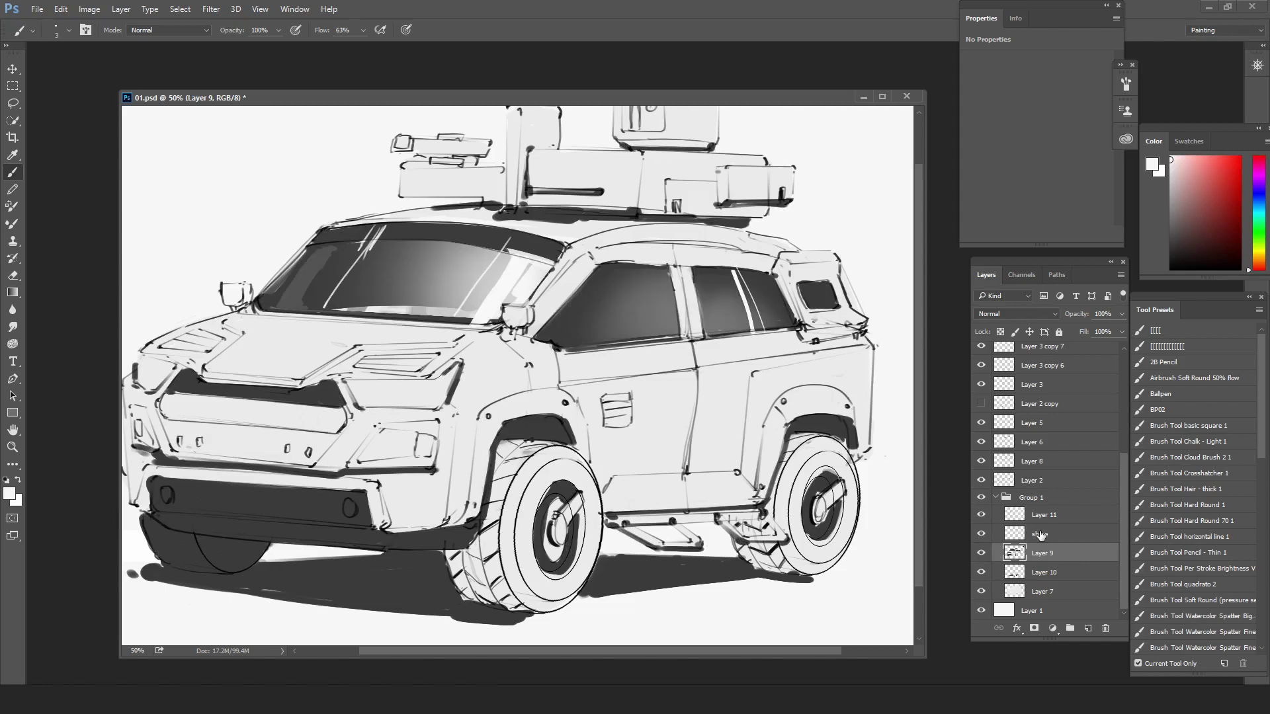
- Add a new layer just beneath the shine layer and paint sampled dark grey strokes over the forward part of the front side window
alt+click(333, 278)
key(bracketright)
key(bracketright)
key(bracketright)
key(bracketright)
key(bracketright)
key(bracketright)
key(bracketright)
key(bracketright)
key(bracketright)
key(bracketright)
key(bracketright)
key(bracketright)
key(bracketright)
key(bracketright)
key(bracketright)
key(bracketright)
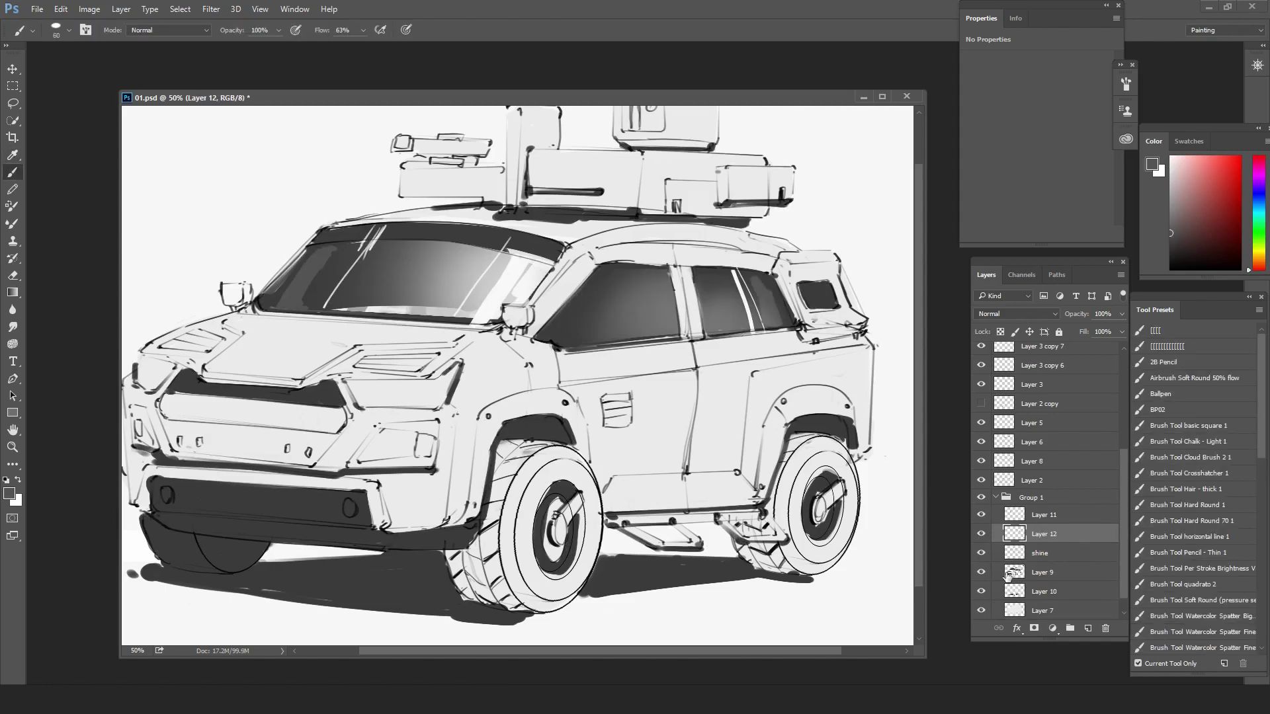
key(ctrl+bracketleft)
key(bracketleft)
key(bracketleft)
key(bracketleft)
mouse_move(579, 339)
mouse_down()
mouse_move(601, 300)
mouse_move(586, 336)
mouse_move(566, 340)
mouse_up()
drag(616, 271, 588, 330)
key(ctrl+minus)
key(e)
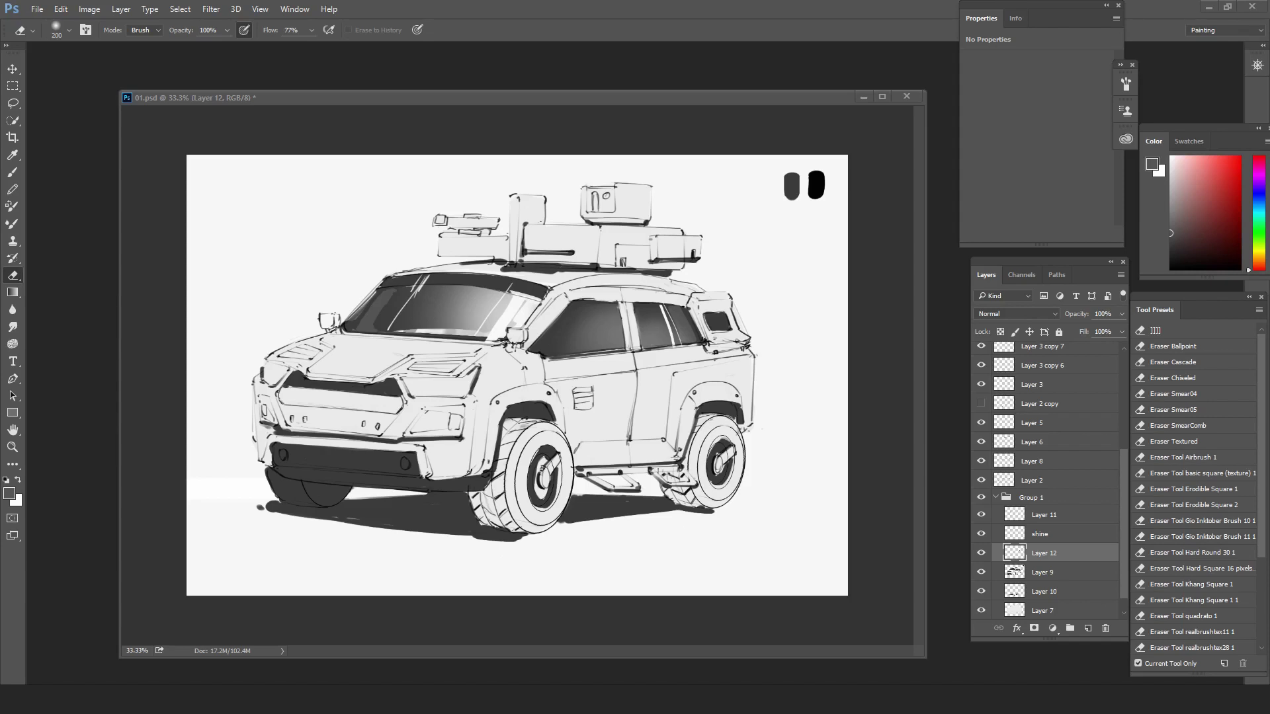
- Paint a band along the upper edge of the side windows on Layer 9 with the sampled dark grey swatch
click(1043, 572)
key(b)
alt+click(792, 186)
mouse_move(626, 308)
mouse_down()
mouse_move(632, 345)
mouse_move(603, 288)
mouse_move(615, 297)
mouse_move(567, 295)
mouse_up()
mouse_move(543, 351)
mouse_down()
mouse_move(559, 301)
mouse_move(529, 338)
mouse_move(618, 295)
mouse_move(569, 299)
mouse_move(687, 300)
mouse_up()
mouse_move(688, 299)
mouse_down()
mouse_move(624, 301)
mouse_move(662, 291)
mouse_up()
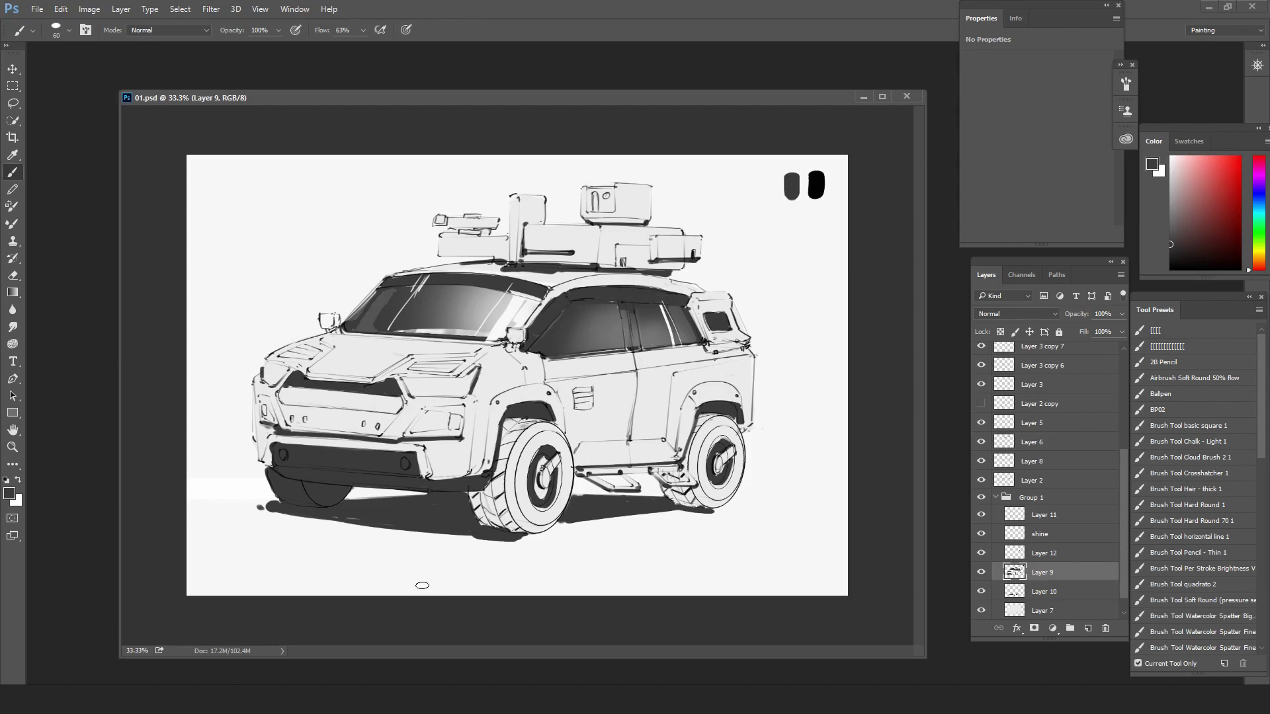
- Airbrush a soft white reflection inside a polygonal selection of the rear side window on the shine layer
click(1043, 553)
click(982, 534)
click(984, 535)
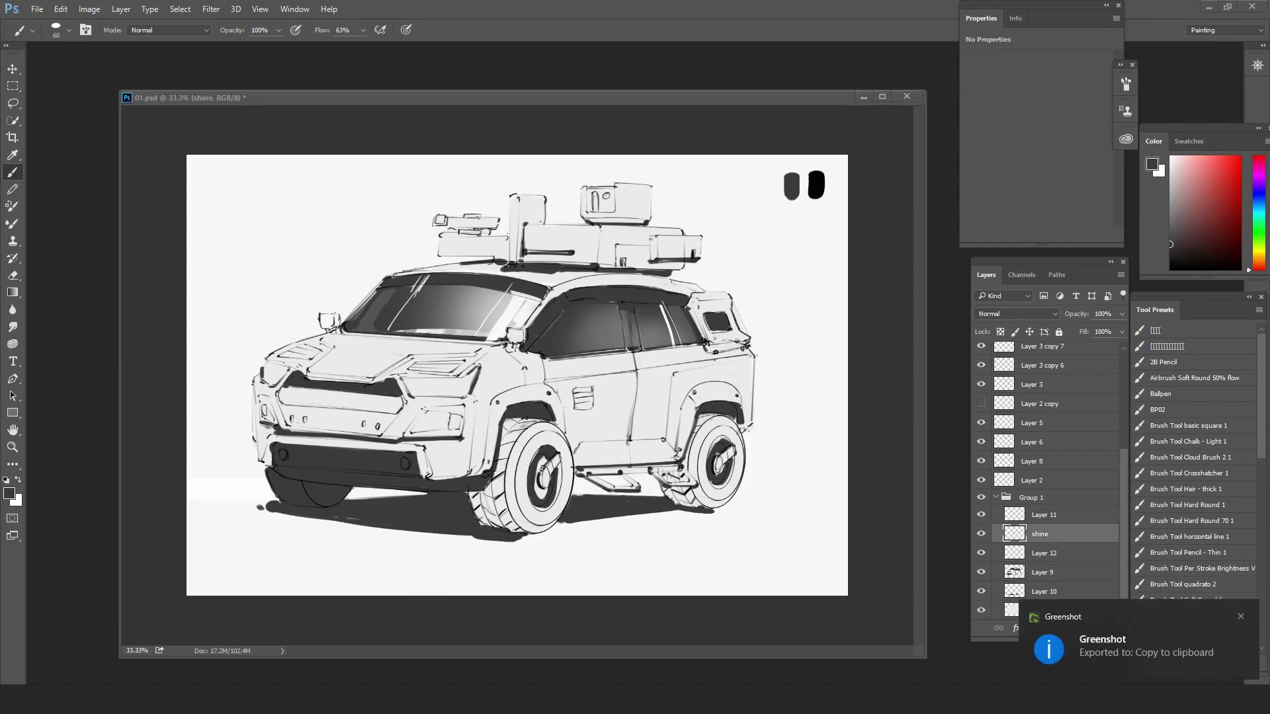
key(l)
click(649, 305)
click(659, 327)
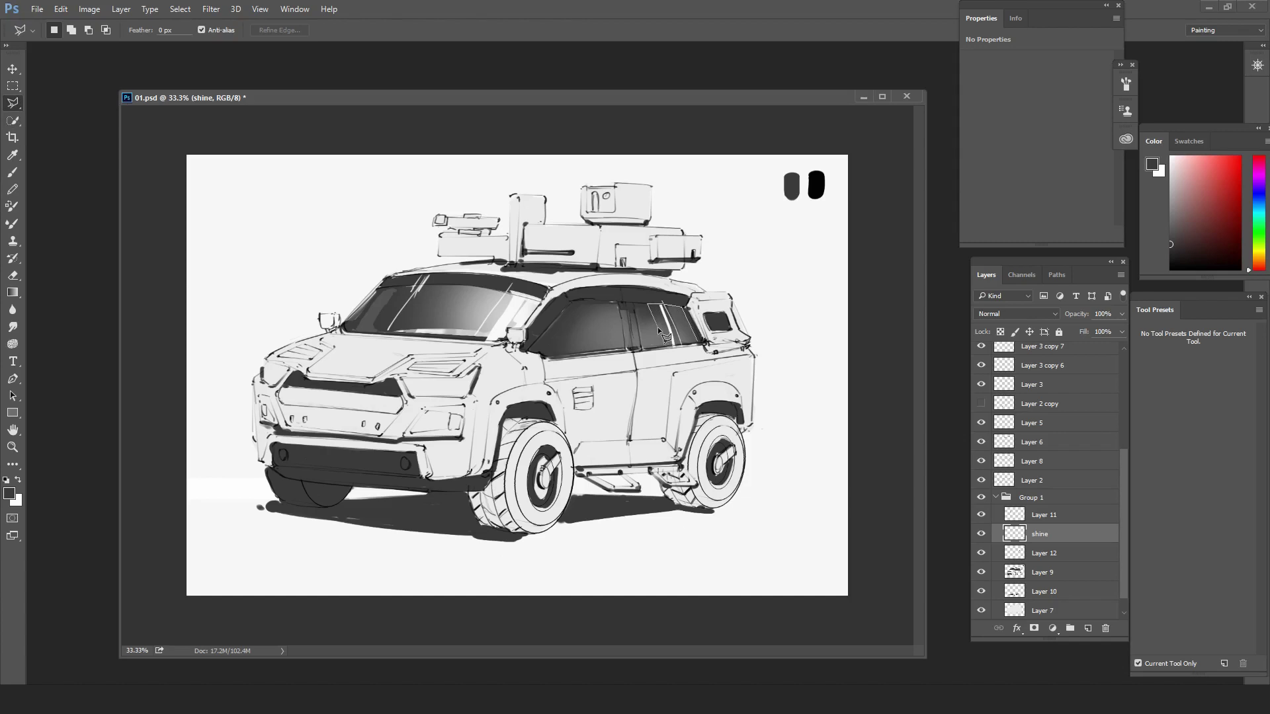
click(657, 345)
click(696, 342)
key(b)
alt+click(812, 538)
drag(1261, 424, 1261, 462)
click(1202, 500)
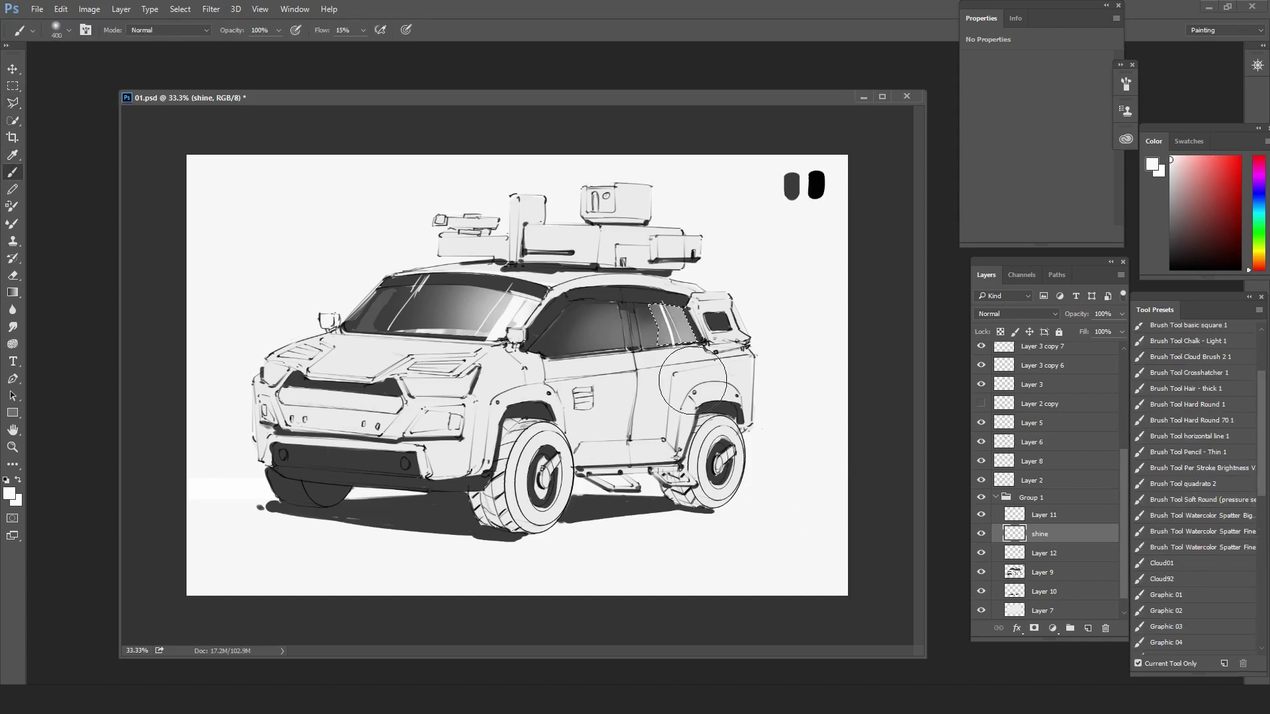
- Merge the shine layer down into Layer 12 and reposition the document window
key(ctrl+e)
key(e)
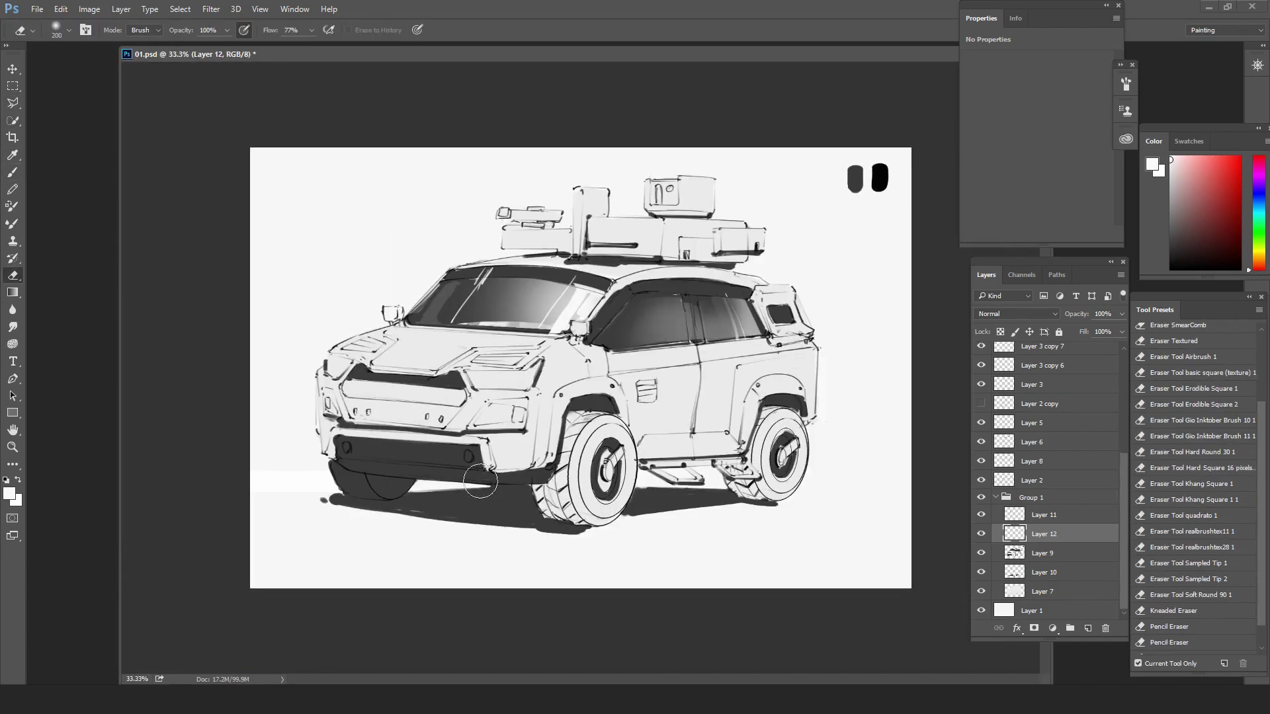
drag(628, 65, 544, 65)
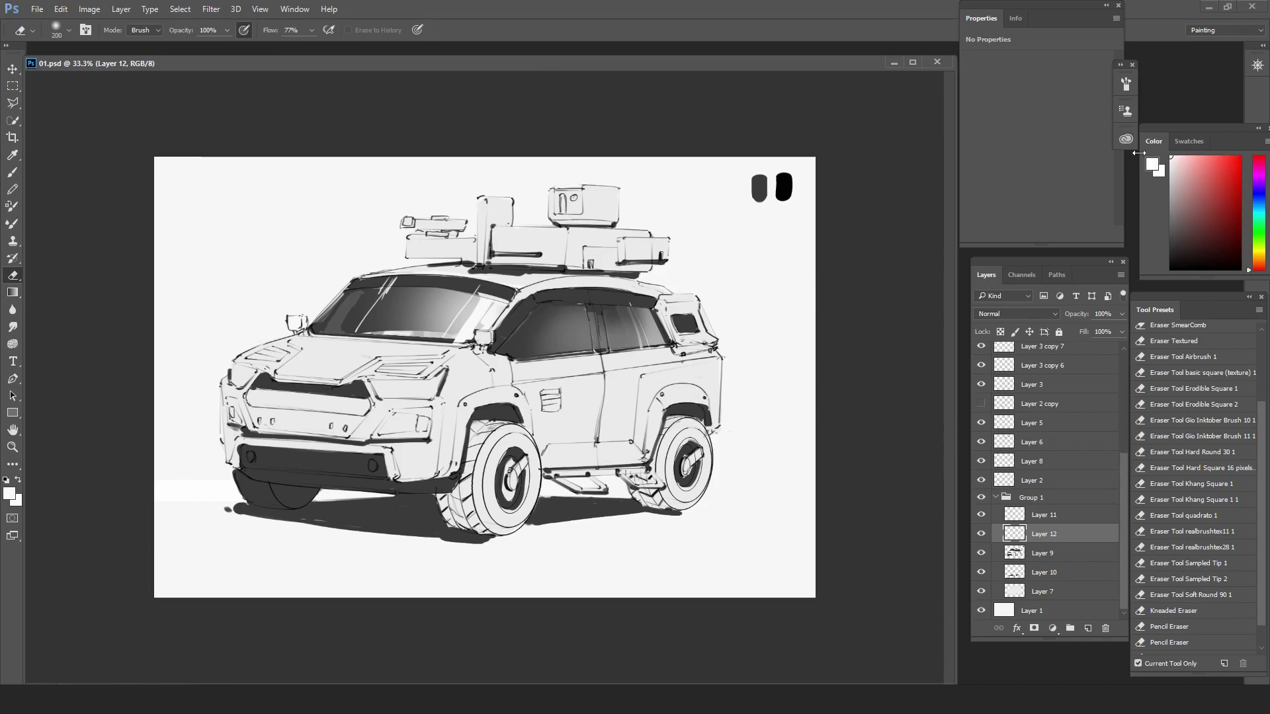
- Paint white reflection streaks with a hard brush across the rear side window on Layer 11
key(b)
key(bracketleft)
key(bracketleft)
click(1044, 514)
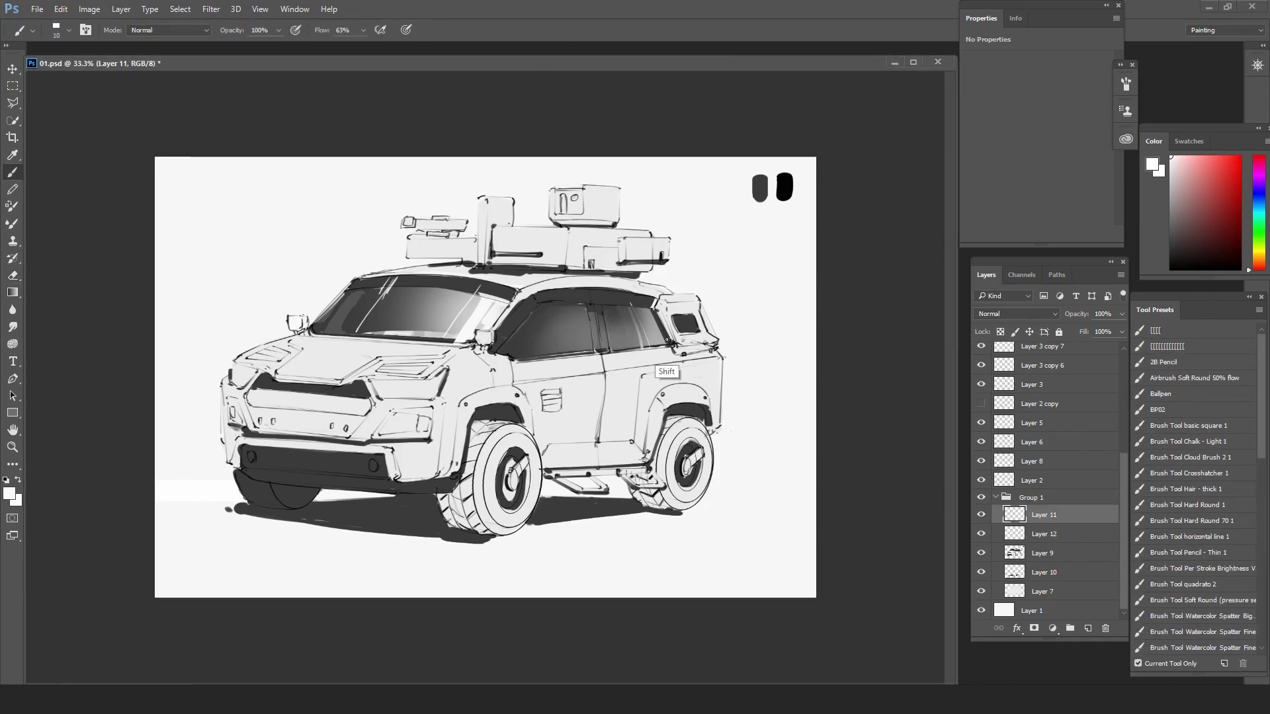
key(bracketright)
key(bracketright)
mouse_move(652, 310)
mouse_down()
mouse_move(667, 346)
mouse_move(638, 323)
mouse_move(597, 354)
mouse_up()
- Try painting white reflection streaks down the back part of the front side window on Layer 11
key(bracketleft)
key(bracketleft)
key(bracketleft)
key(bracketleft)
key(bracketleft)
key(bracketleft)
key(bracketright)
key(bracketright)
key(bracketright)
key(bracketright)
key(bracketright)
key(bracketright)
key(bracketright)
key(bracketleft)
key(bracketleft)
key(bracketleft)
key(bracketleft)
key(bracketleft)
key(bracketright)
key(bracketright)
key(bracketright)
key(bracketright)
key(bracketright)
drag(575, 289, 592, 351)
drag(575, 304, 587, 353)
scroll(689, 567, down, 1)
key(ctrl+alt+z)
key(ctrl+alt+z)
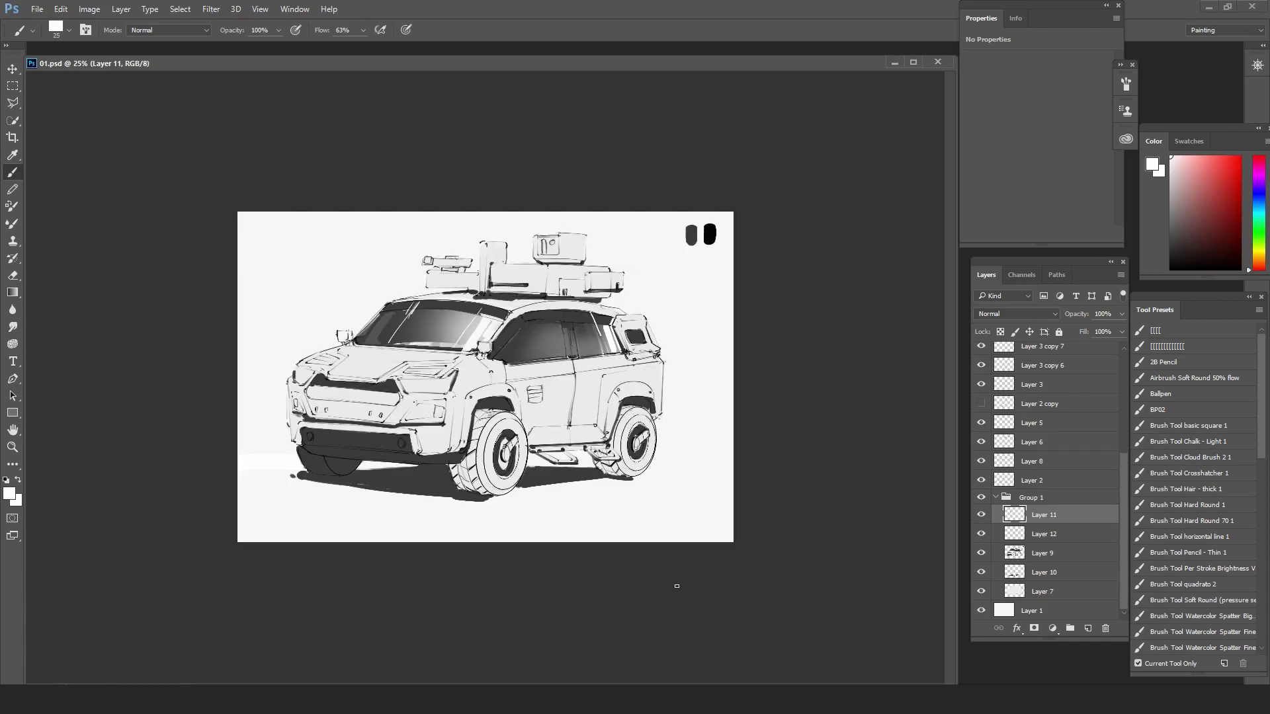
key(ctrl+plus)
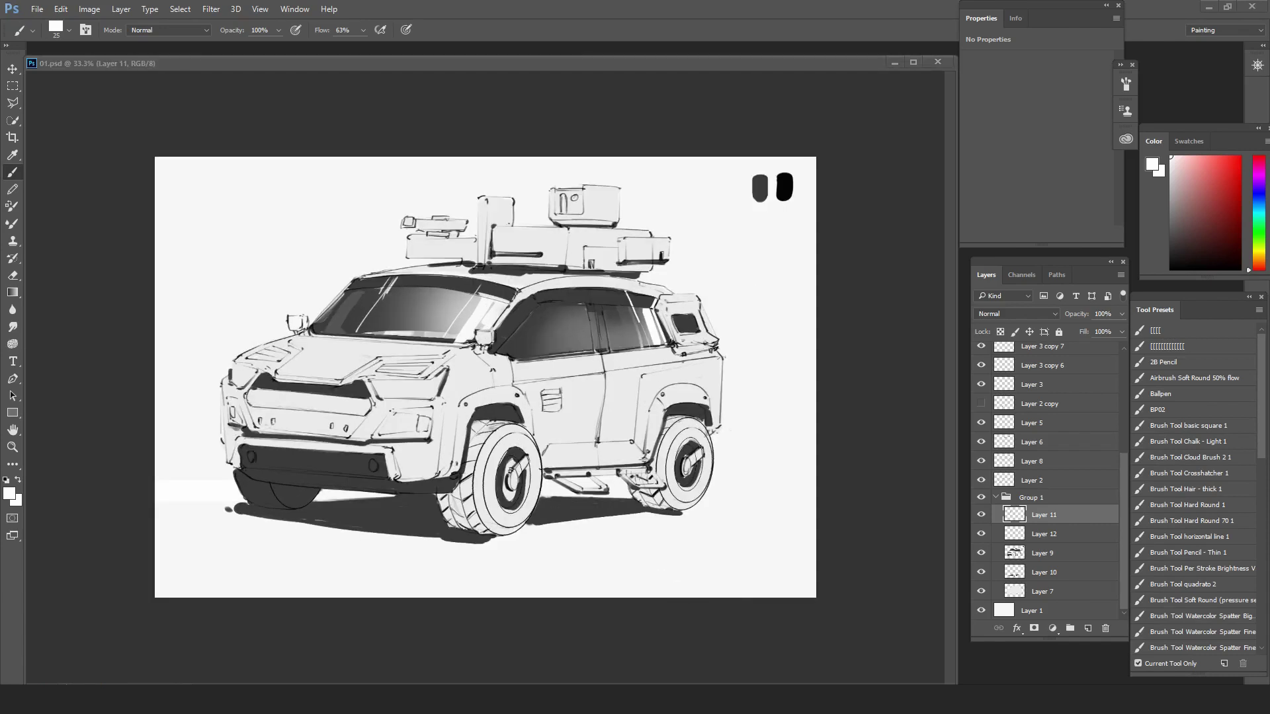
- Paint a thin white highlight along the windshield's upper edge on Layer 11 and save the file
click(594, 64)
key(bracketleft)
key(bracketleft)
key(bracketleft)
key(bracketleft)
drag(440, 277, 507, 288)
key(ctrl+alt+z)
key(ctrl+shift+h)
key(ctrl+shift+h)
drag(357, 284, 514, 292)
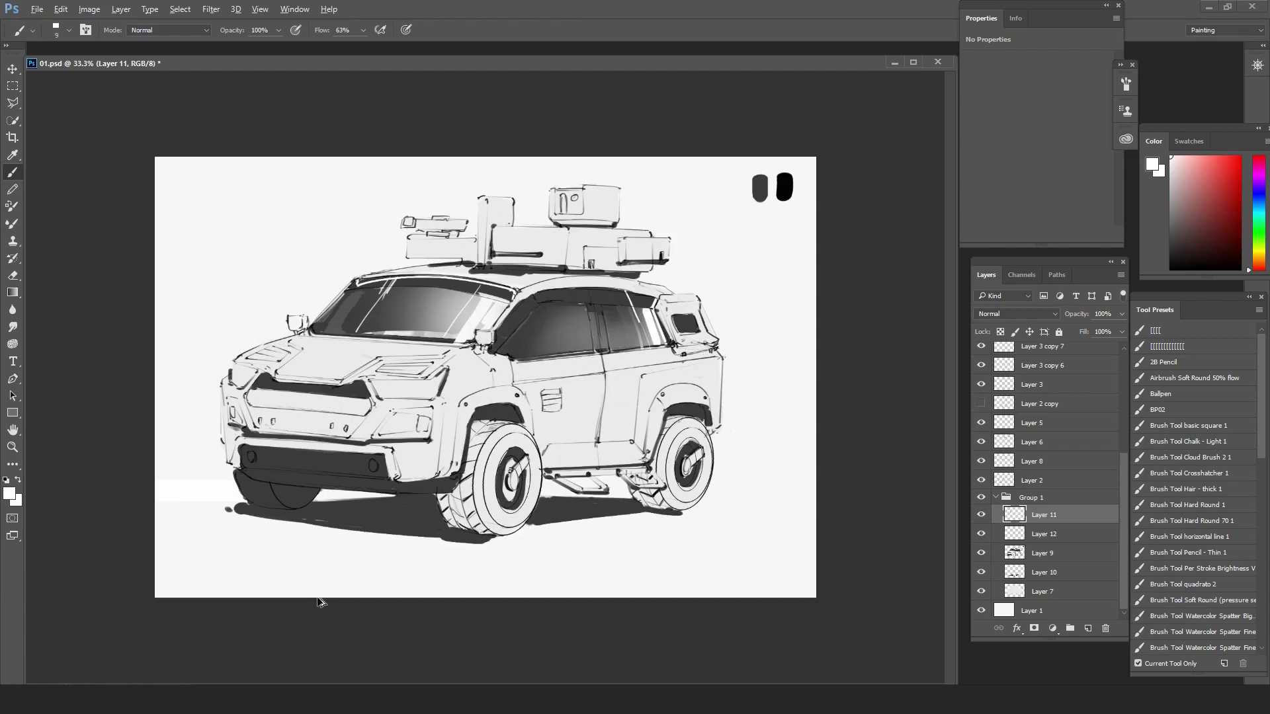
key(ctrl+alt+z)
drag(357, 284, 513, 289)
drag(359, 280, 351, 291)
key(ctrl+s)
- Try painting a white stroke on the front side window and a light grey one along the side windows' top edge
click(655, 65)
key(bracketright)
key(bracketright)
key(bracketright)
key(bracketright)
drag(536, 304, 498, 346)
key(ctrl+alt+z)
alt+click(637, 317)
drag(649, 306, 570, 299)
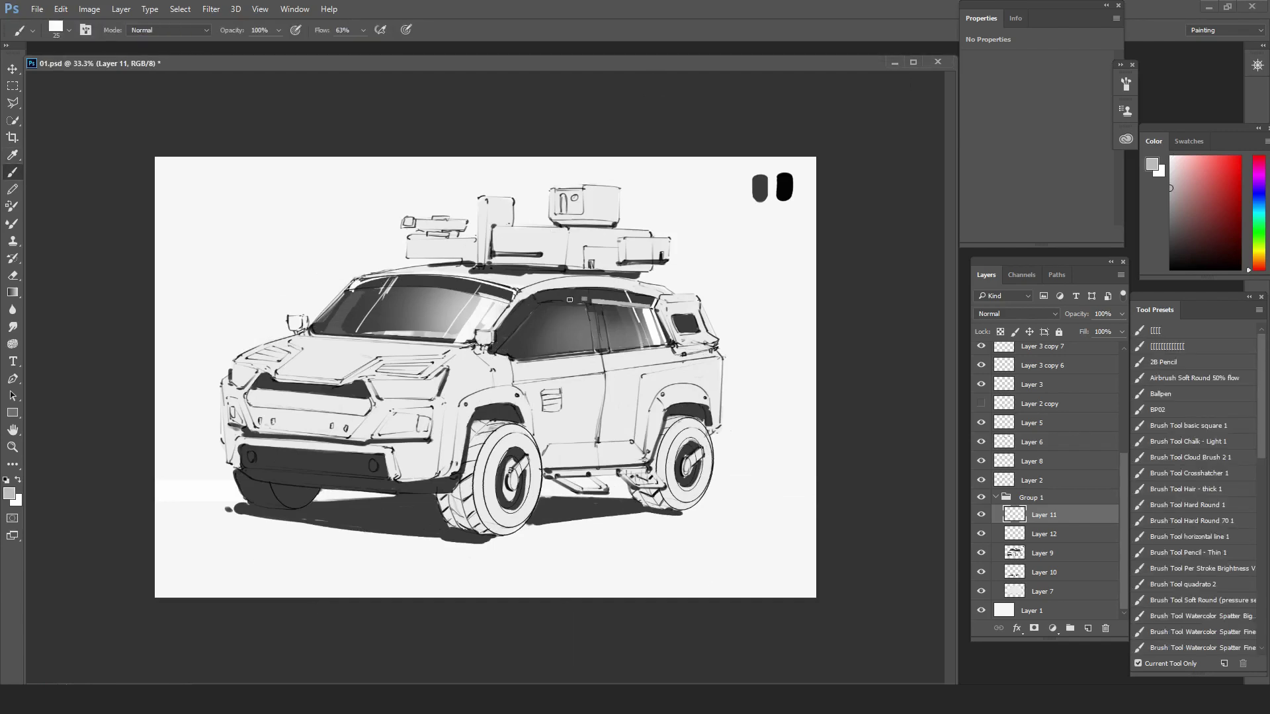
key(ctrl+z)
key(bracketleft)
key(bracketleft)
key(bracketleft)
key(bracketleft)
key(bracketleft)
key(bracketleft)
key(bracketleft)
key(ctrl+s)
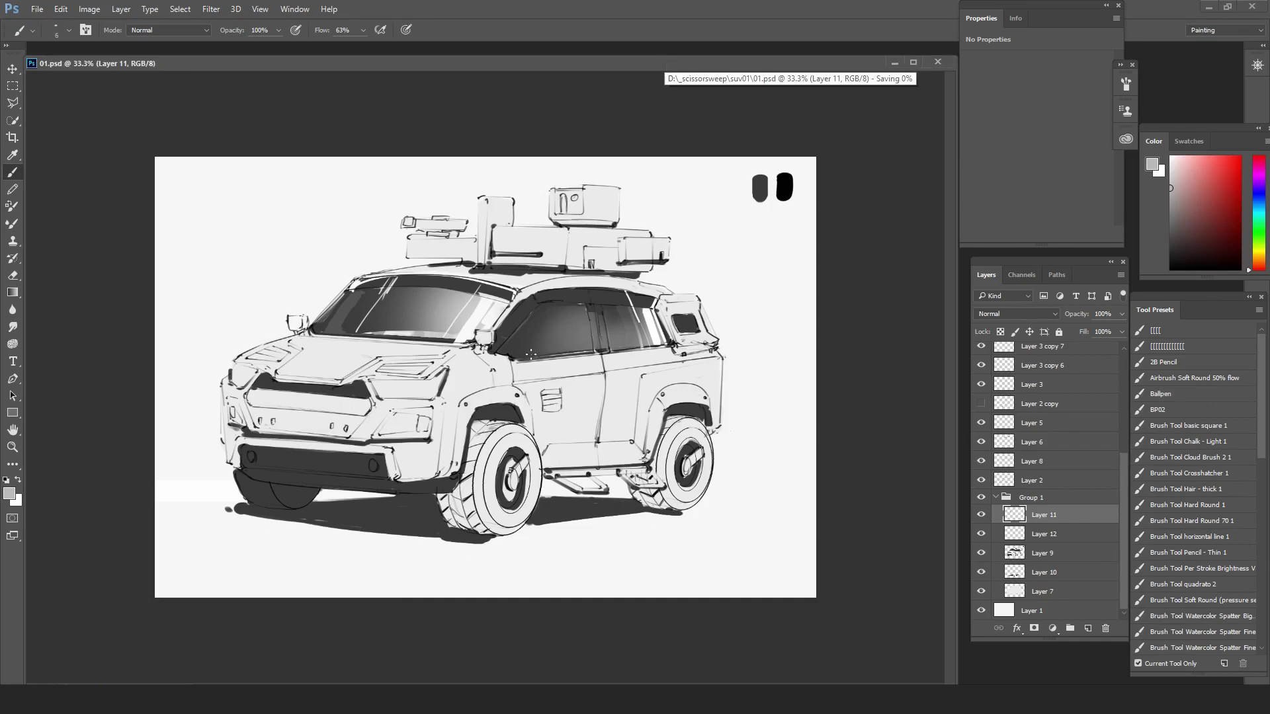
- Paint light grey and white highlights along the upper frame of the side windows on Layer 11
key(bracketright)
key(bracketright)
key(bracketright)
key(bracketright)
key(bracketright)
key(bracketright)
key(bracketright)
key(bracketright)
key(bracketright)
key(bracketright)
key(bracketright)
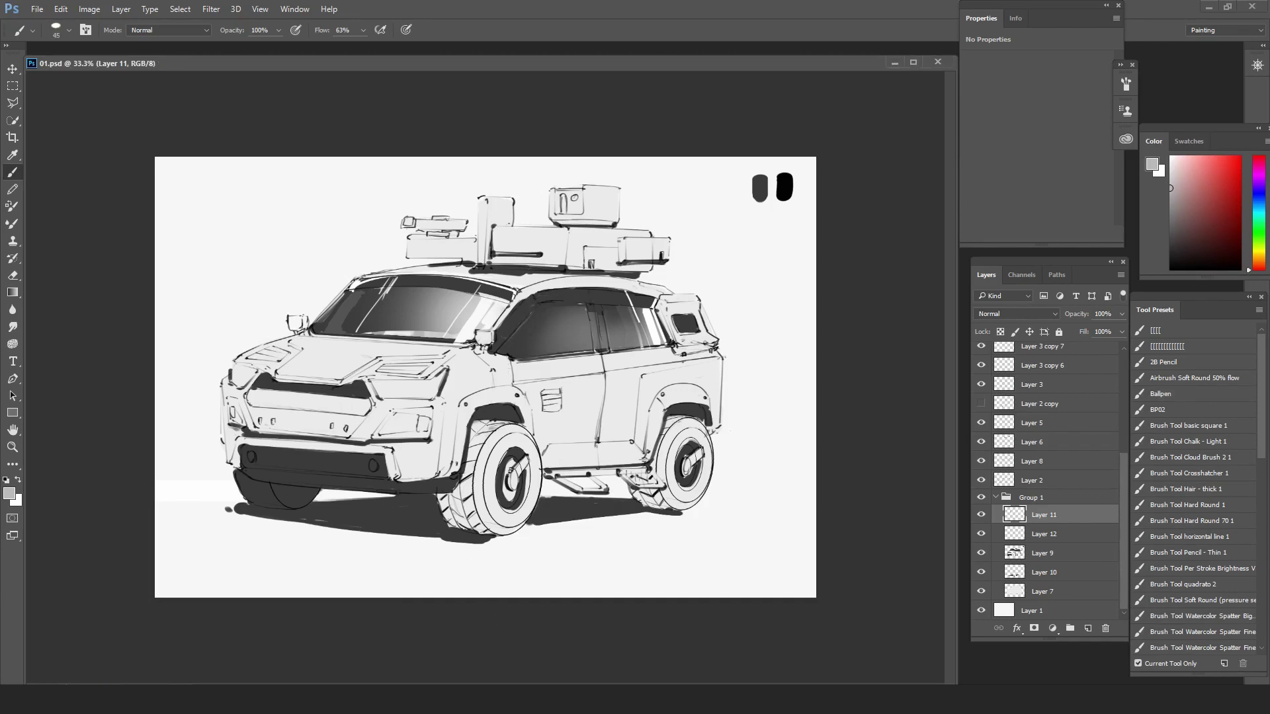
mouse_move(644, 298)
mouse_down()
mouse_move(540, 301)
mouse_move(496, 341)
mouse_up()
click(1170, 161)
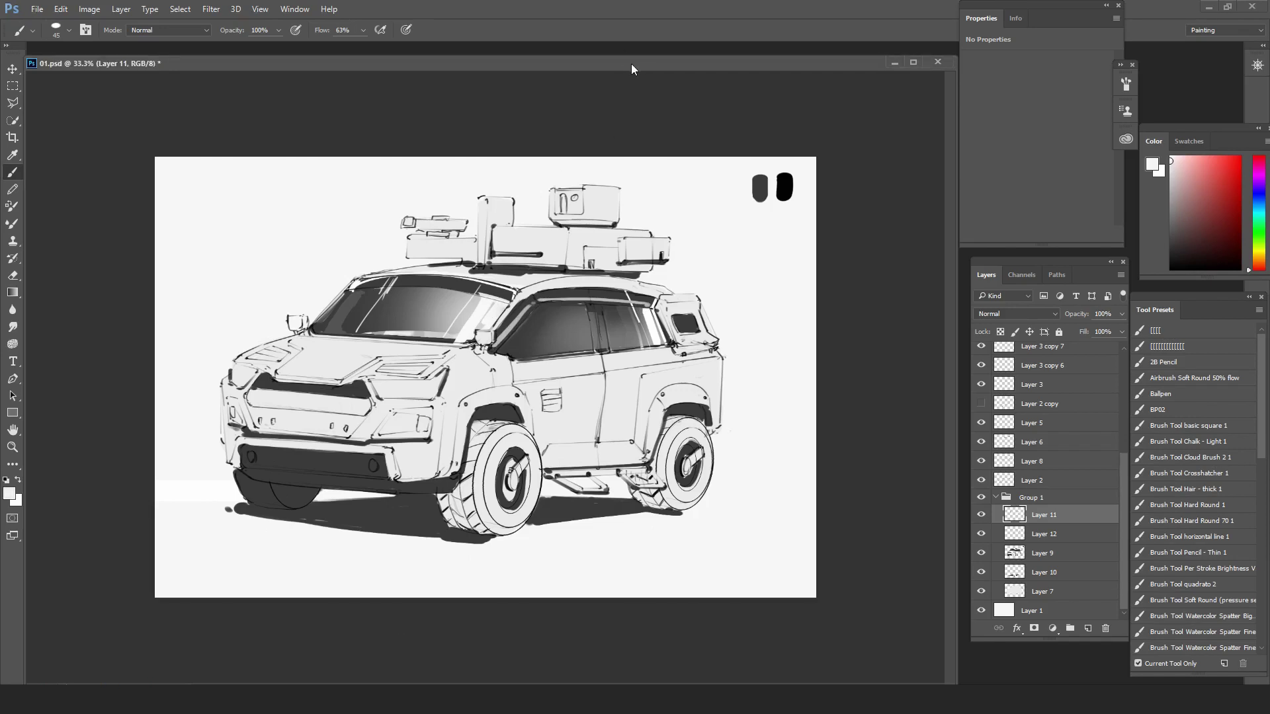
key(bracketleft)
key(bracketleft)
- Create a layer named shadowdark and paint a black shadow along the windshield's top edge
key(ctrl+shift+alt+n)
key(d)
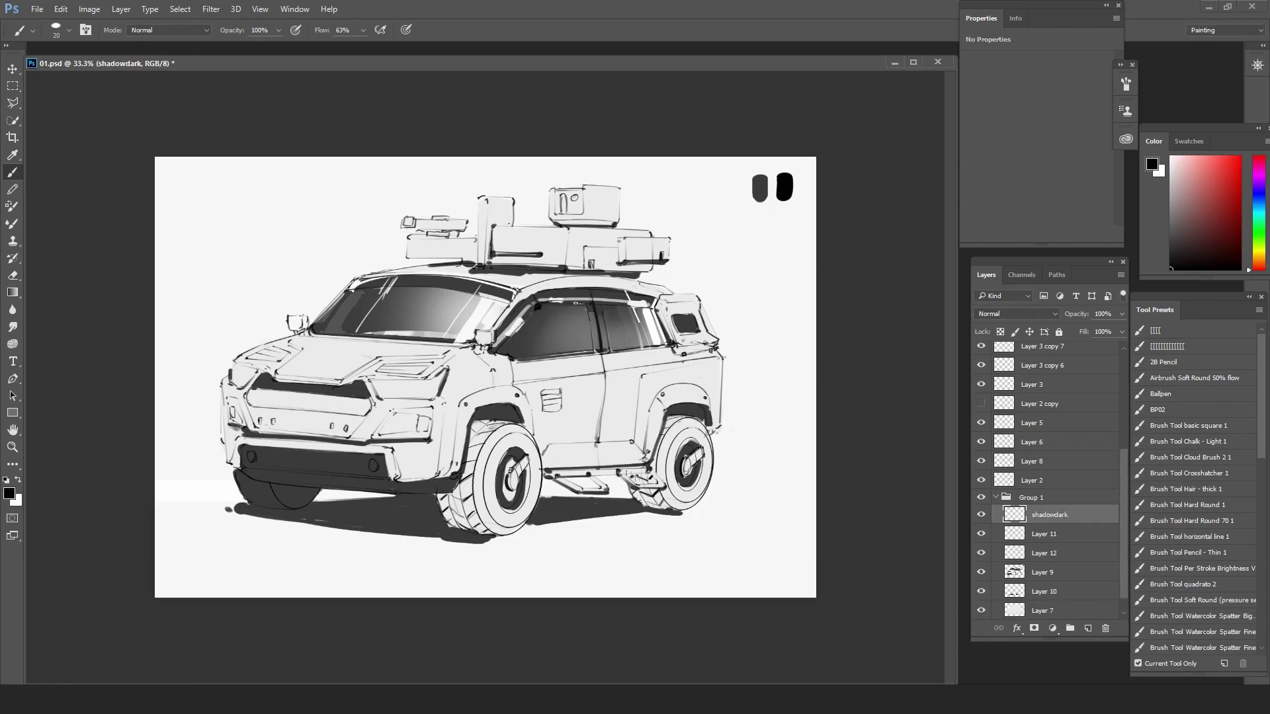
drag(506, 293, 395, 274)
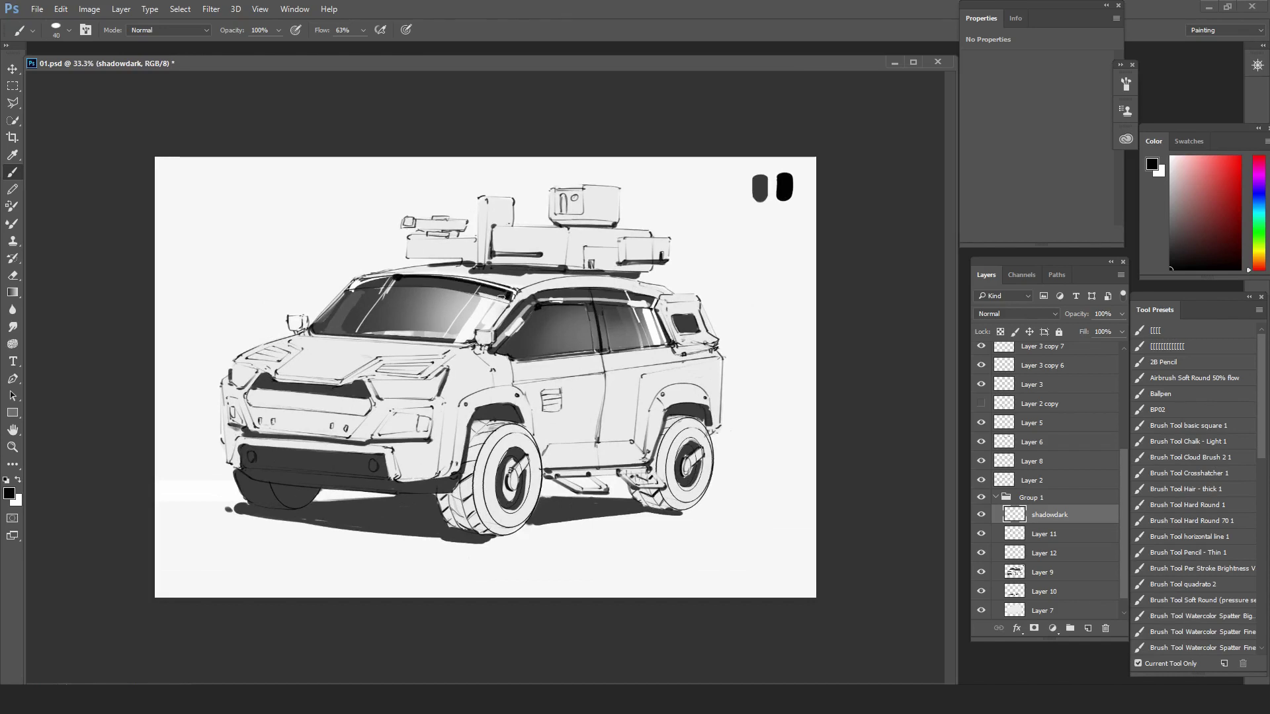
- Paint a black shadow along the top and front edges of the side windows on shadowdark and save the file
drag(625, 297, 531, 298)
mouse_move(530, 299)
mouse_down()
mouse_move(582, 293)
mouse_move(497, 337)
mouse_up()
scroll(391, 637, down, 1)
scroll(390, 637, up, 1)
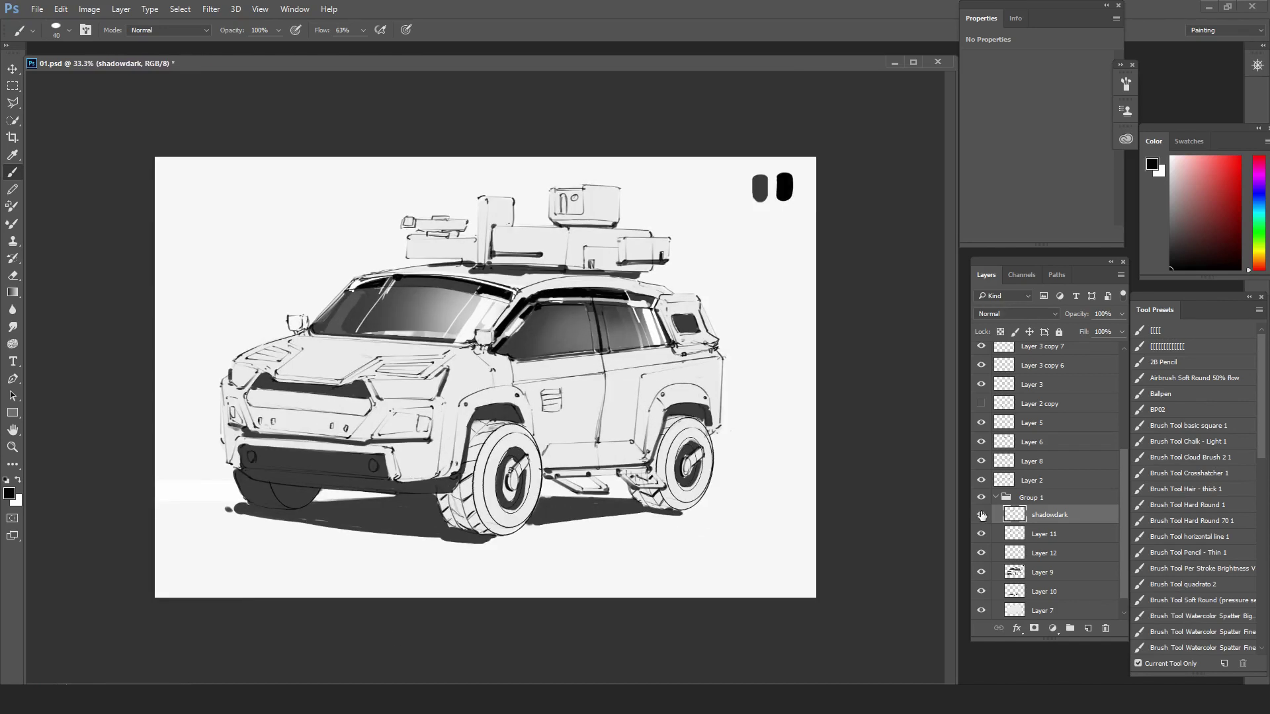
click(982, 515)
click(981, 515)
key(ctrl+s)
- Paint a black shadow along the windshield's lower edge on shadowdark and save the file
drag(311, 332, 447, 340)
key(bracketleft)
key(bracketleft)
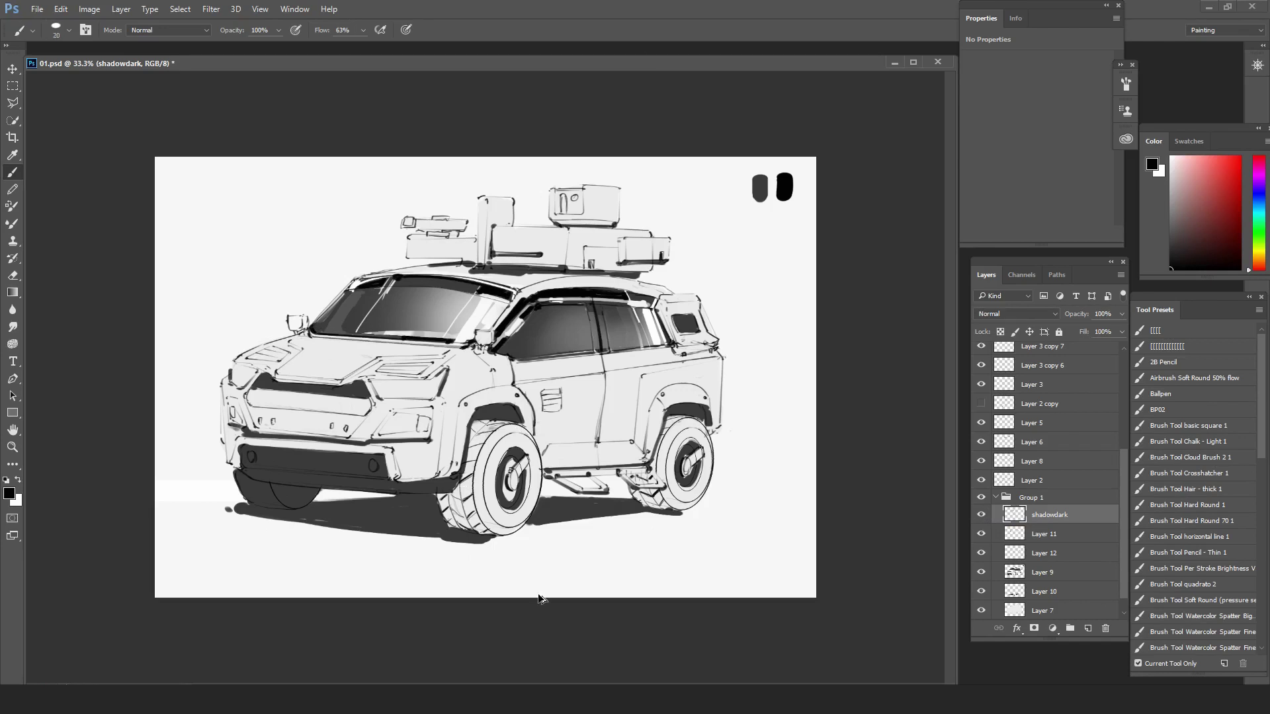
key(ctrl+s)
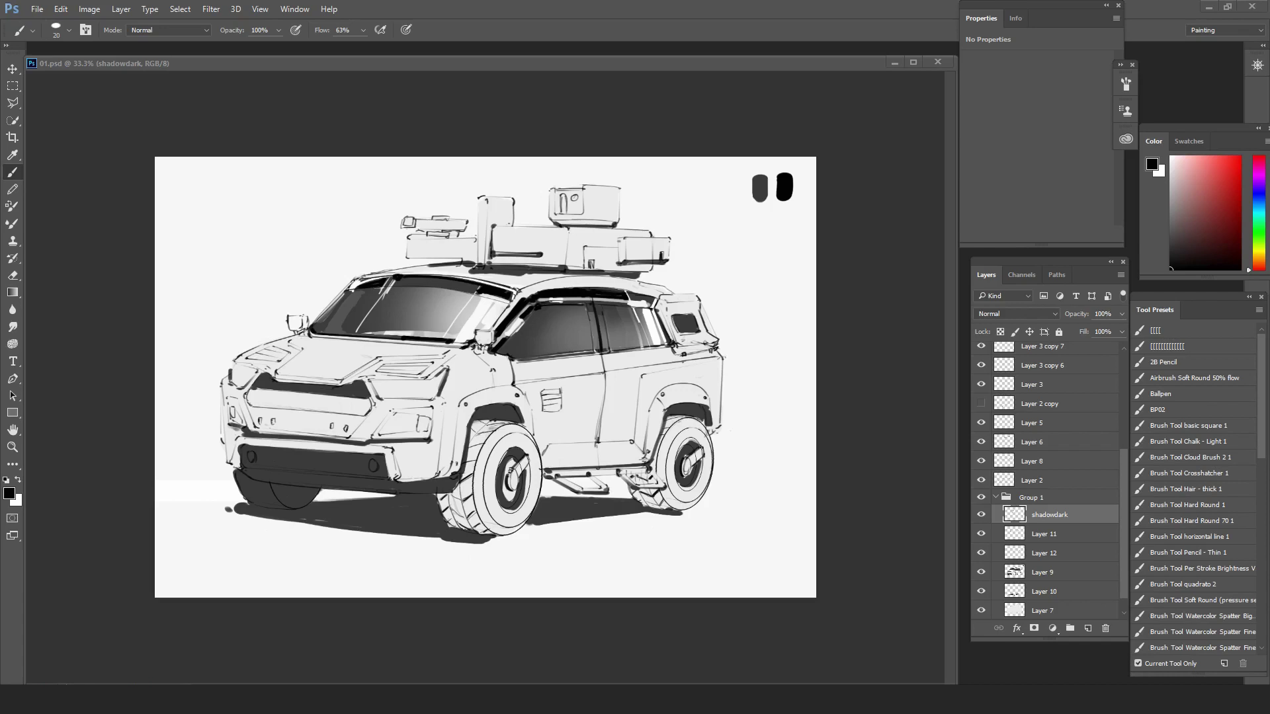
- Flip the canvas horizontally and paint a black shadow across the top of the SUV's small rear window
key(ctrl+shift+h)
key(bracketright)
drag(276, 305, 298, 306)
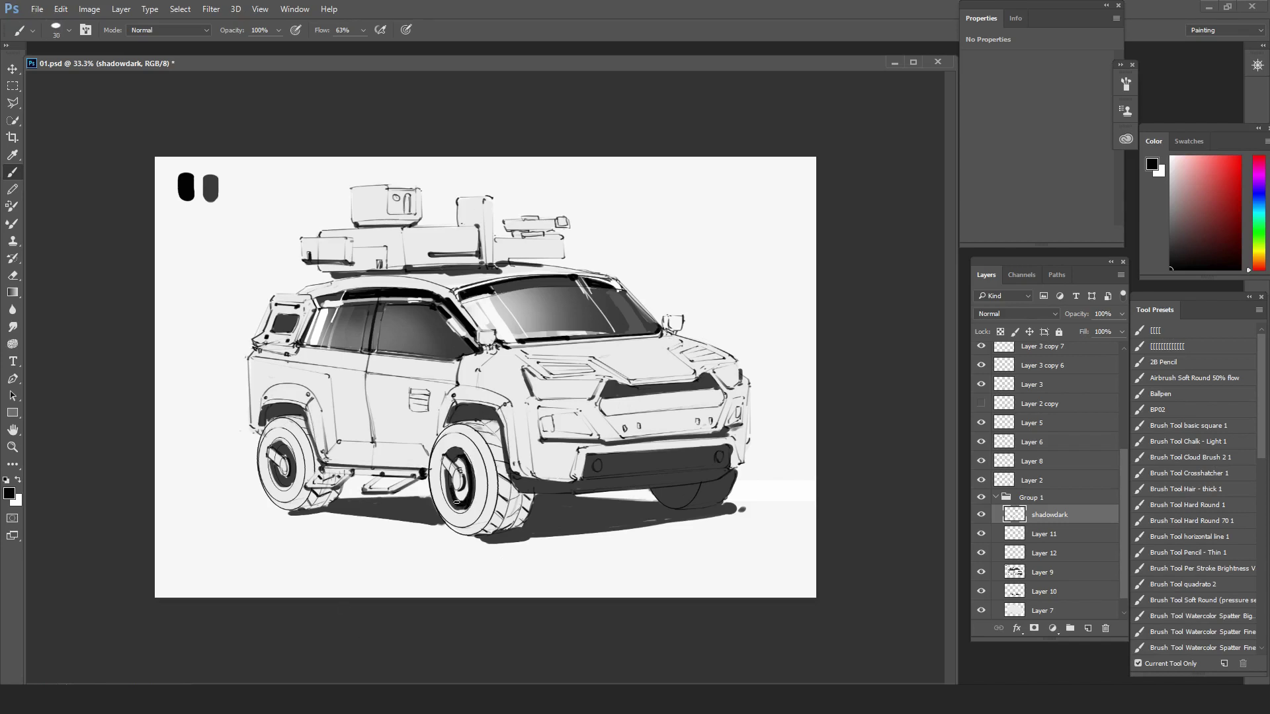
- Paint black shadows inside the rear and front wheel hubs on shadowdark
drag(282, 451, 279, 479)
key(bracketright)
drag(450, 482, 452, 504)
key(ctrl+alt+z)
- Paint black shadows beneath the front and rear wheel arches on shadowdark
drag(485, 414, 458, 408)
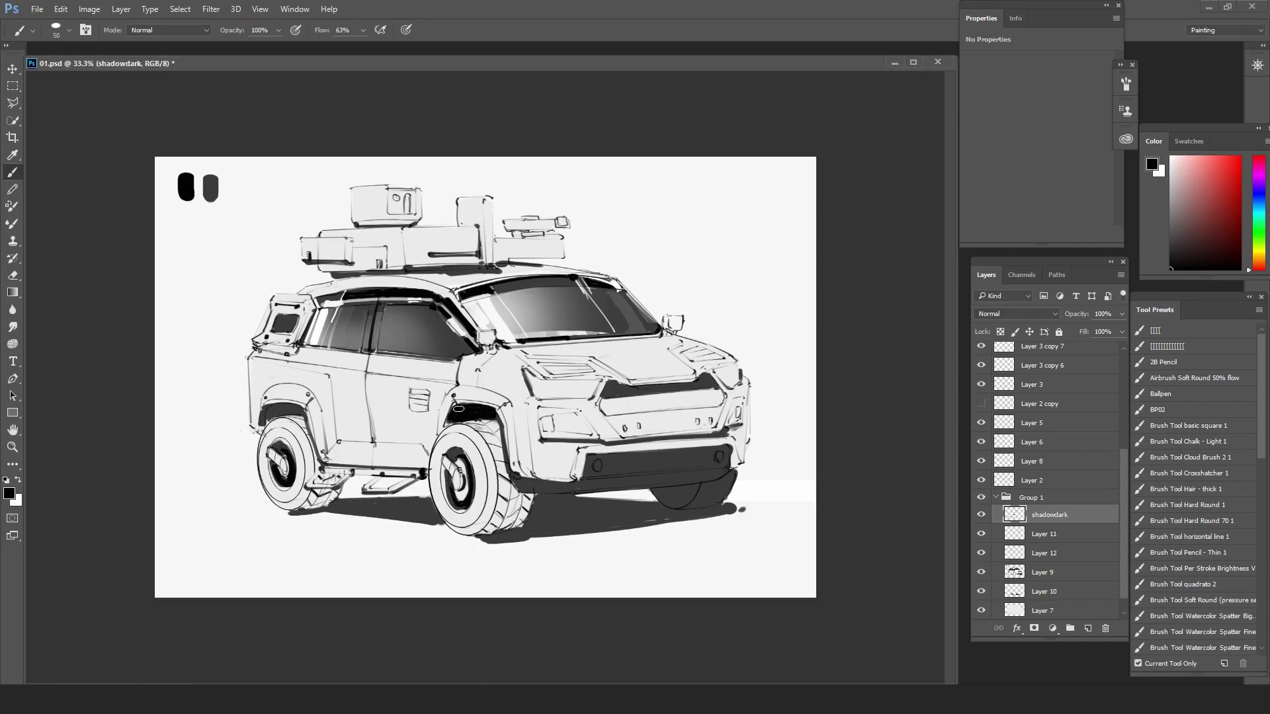
drag(265, 411, 294, 416)
mouse_move(499, 416)
mouse_down()
mouse_move(509, 469)
mouse_move(724, 469)
mouse_up()
- Paint black shadows along the front bumper's dark recess and its underside on shadowdark
key([)
drag(730, 448, 592, 455)
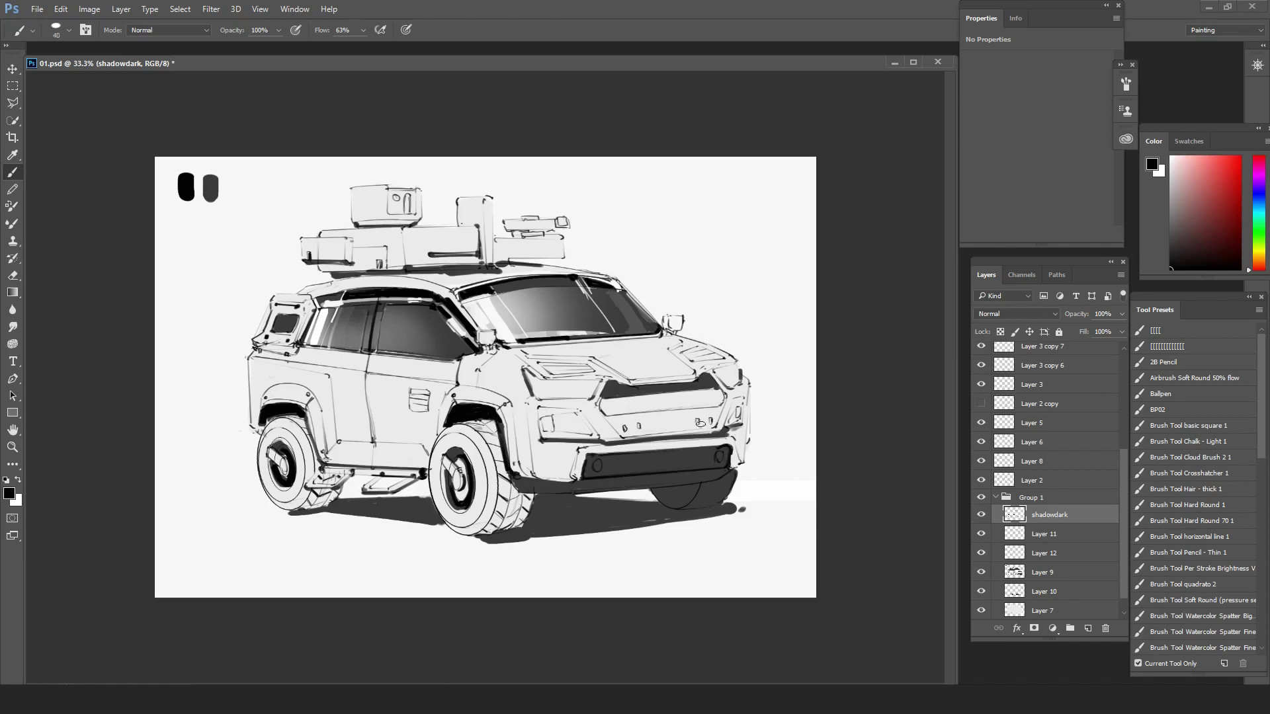
drag(713, 435, 602, 442)
drag(723, 472, 535, 490)
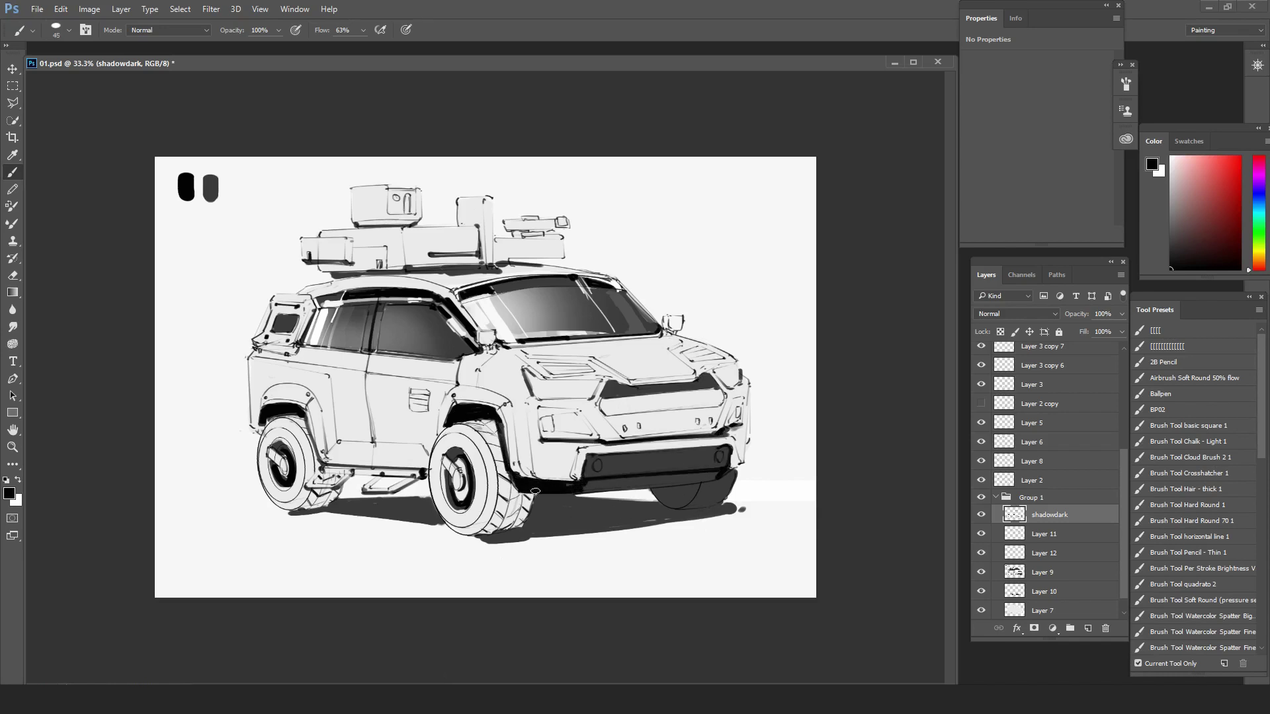
- Paint black shadows on the front bumper recess's vertical supports and inside the far front wheel on shadowdark
key([)
key([)
key([)
key([)
mouse_move(619, 453)
mouse_down()
mouse_move(615, 488)
mouse_move(614, 476)
mouse_up()
key(bracketright)
key(bracketright)
key(bracketright)
mouse_move(702, 460)
mouse_down()
mouse_move(695, 499)
mouse_move(663, 496)
mouse_up()
key(bracketright)
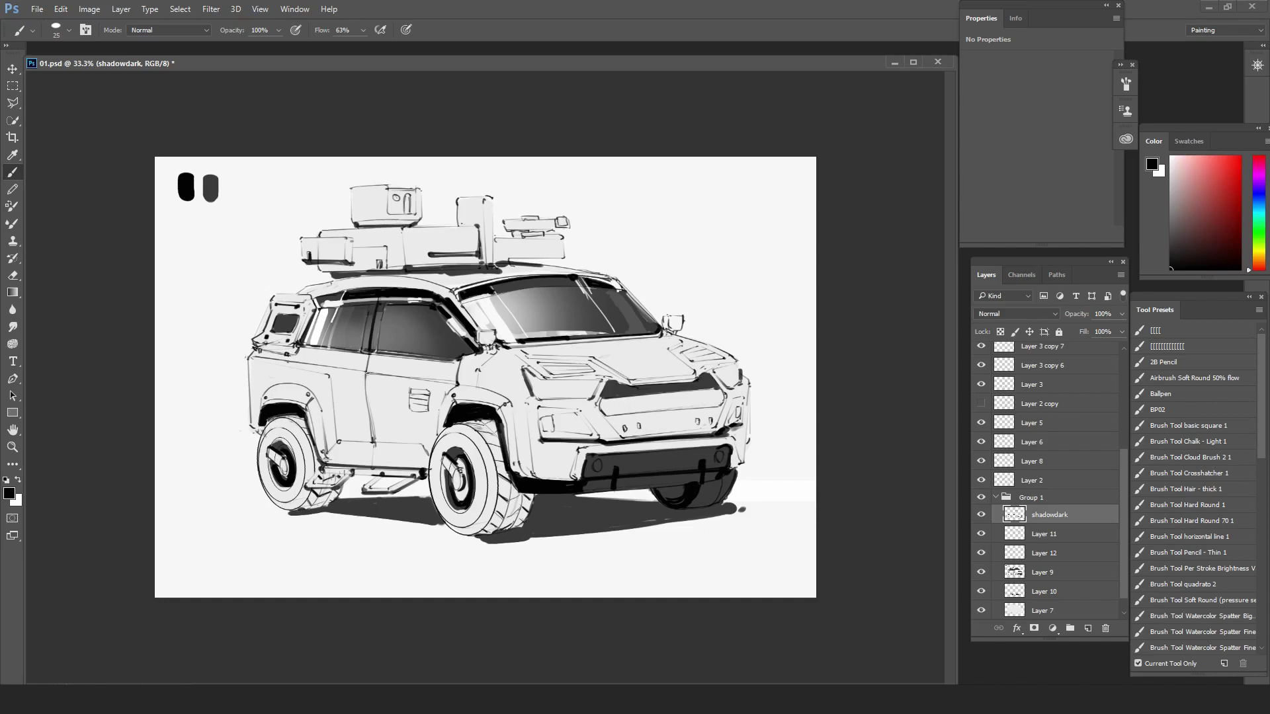
- Darken Layer 10 with Levels by lowering the output white level to 201
click(1044, 591)
key(ctrl+l)
drag(1104, 325, 1070, 331)
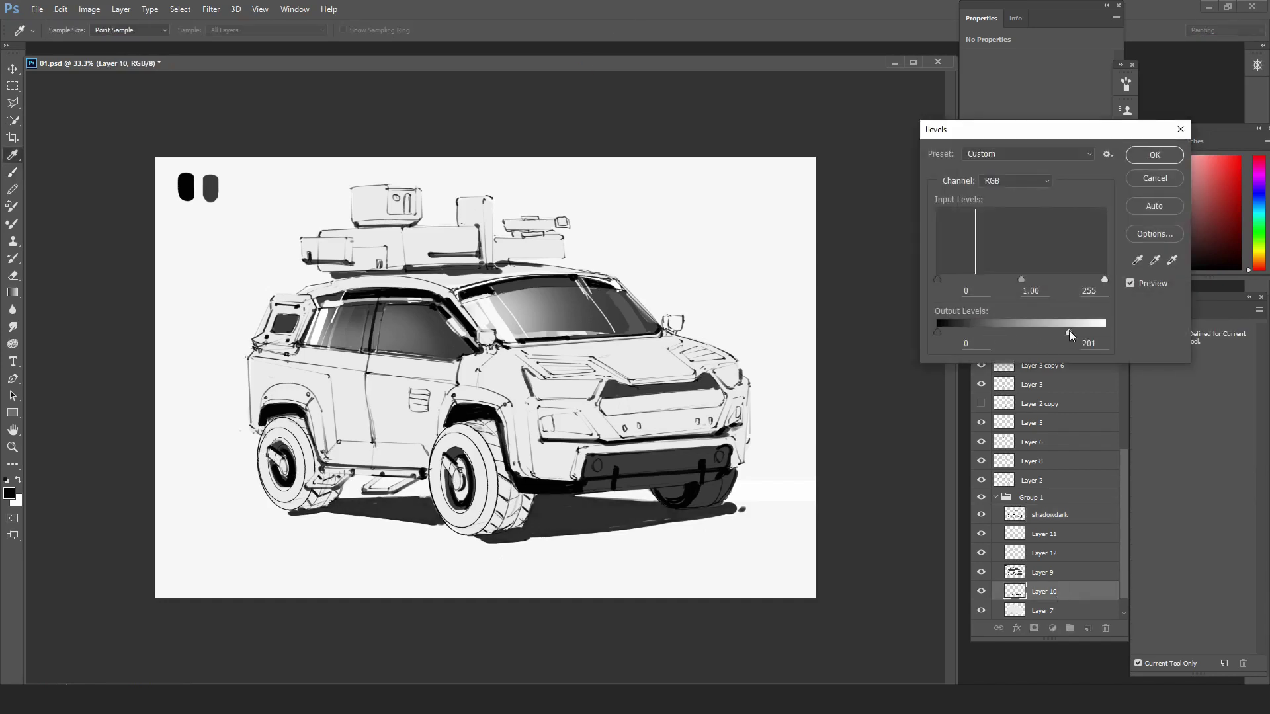
key(Return)
- Darken Layer 9 with Levels by lowering its output white level, flip the canvas horizontally and save
scroll(1042, 553, down, 1)
click(1042, 553)
key(ctrl+l)
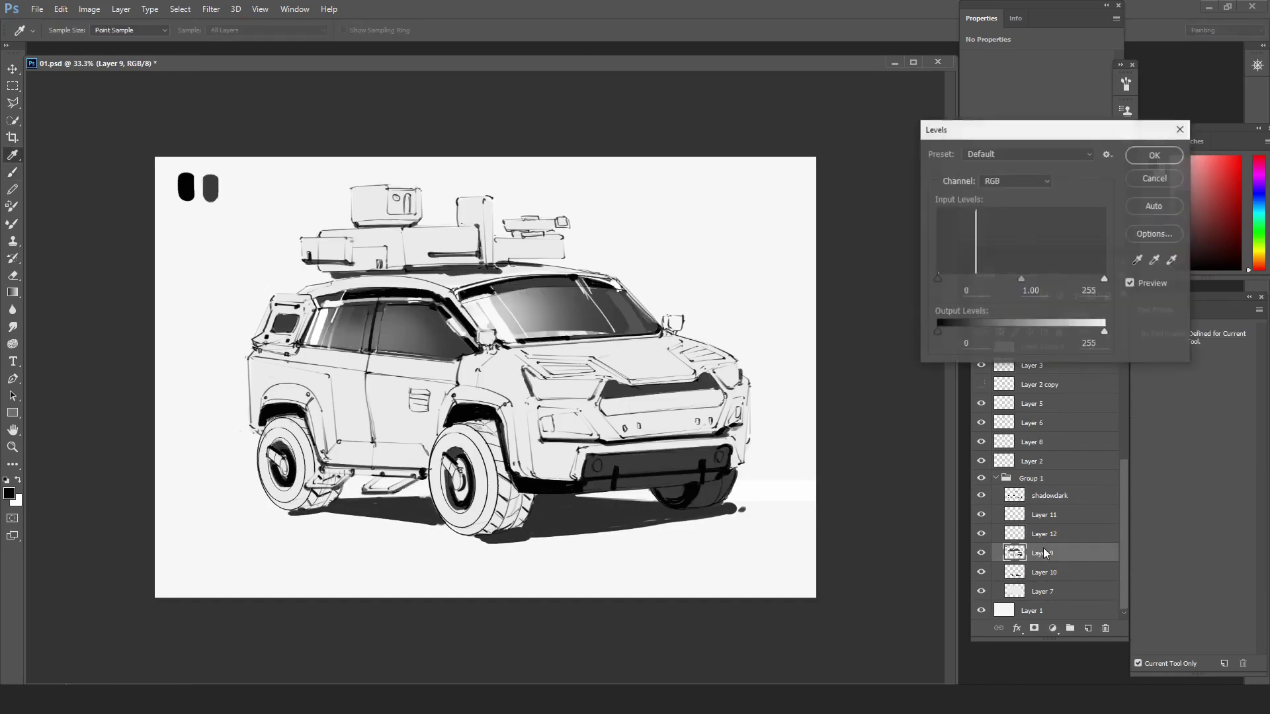
drag(1104, 332, 1072, 334)
click(1143, 159)
key(ctrl+minus)
key(ctrl+shift+h)
key(ctrl+s)
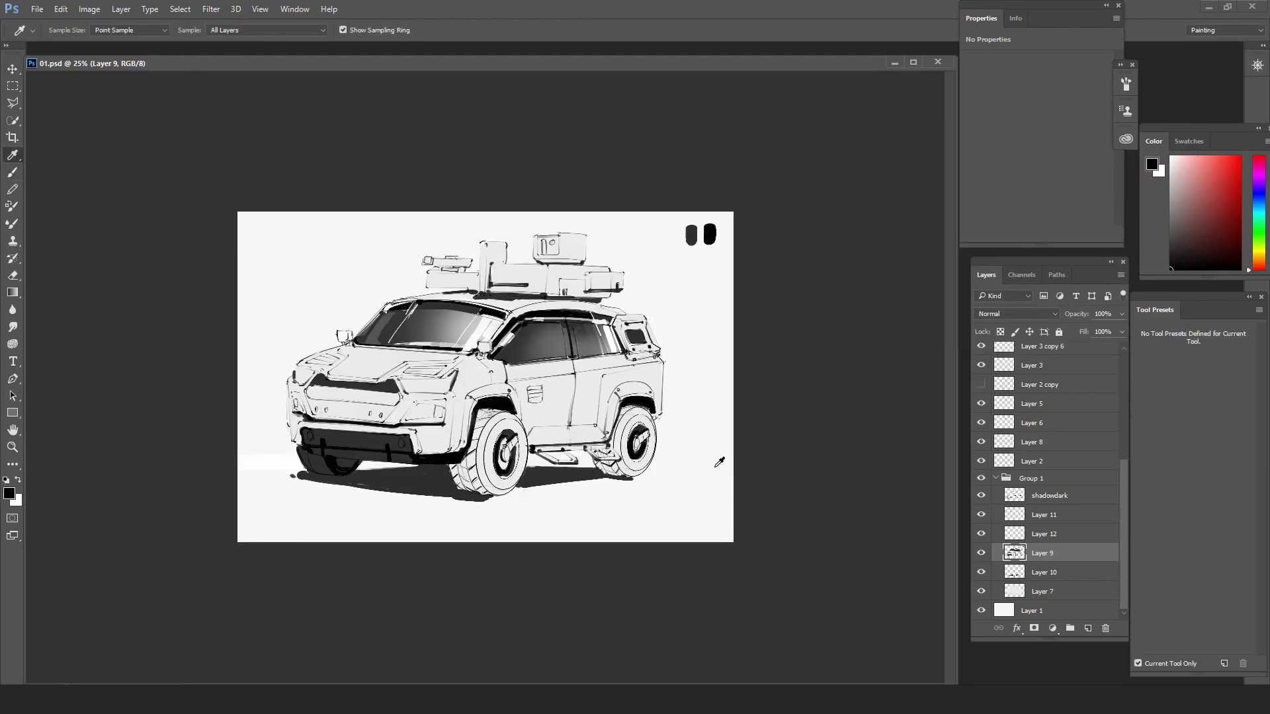
- Paint the front and rear wheel arch trims and the side skirt dark grey on Layer 9
key(b)
click(1169, 236)
mouse_move(594, 427)
mouse_down()
mouse_move(599, 443)
mouse_move(537, 443)
mouse_move(593, 431)
mouse_move(554, 443)
mouse_up()
key(ctrl+plus)
mouse_move(455, 468)
mouse_down()
mouse_move(463, 407)
mouse_move(510, 397)
mouse_move(529, 410)
mouse_up()
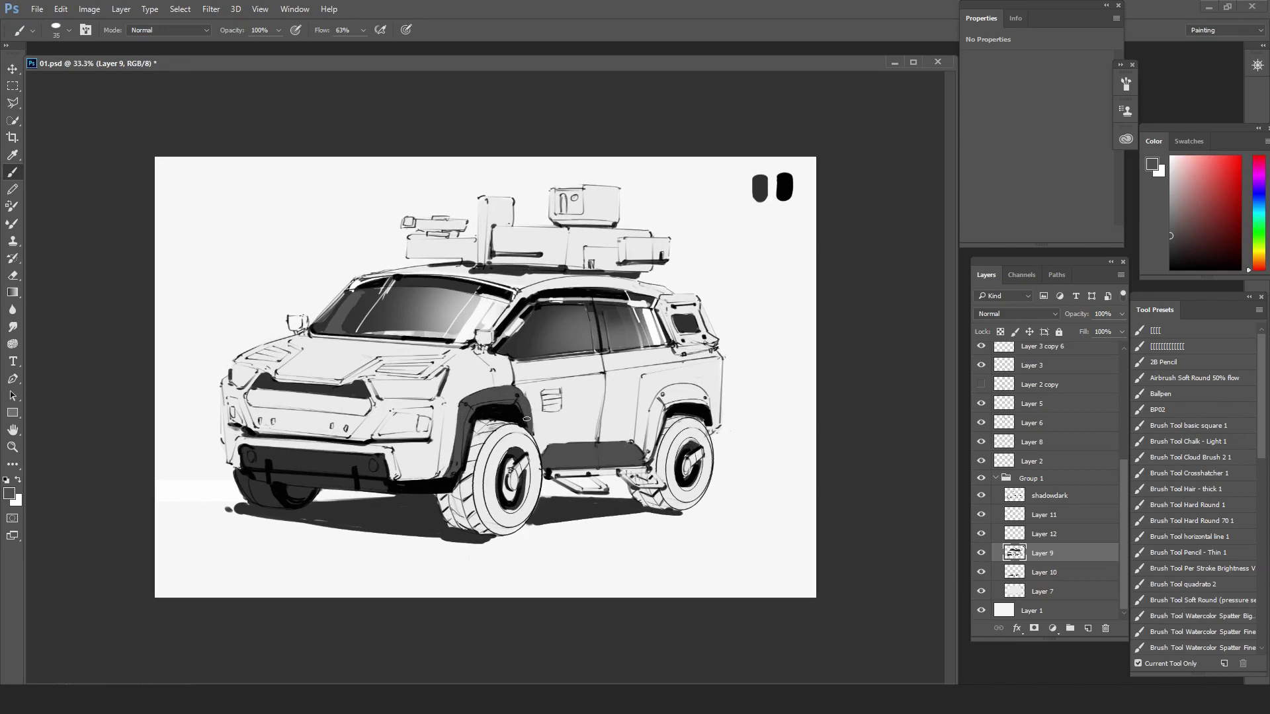
mouse_move(658, 449)
mouse_down()
mouse_move(649, 426)
mouse_move(679, 386)
mouse_move(674, 403)
mouse_up()
key(ctrl+minus)
key(ctrl+shift+h)
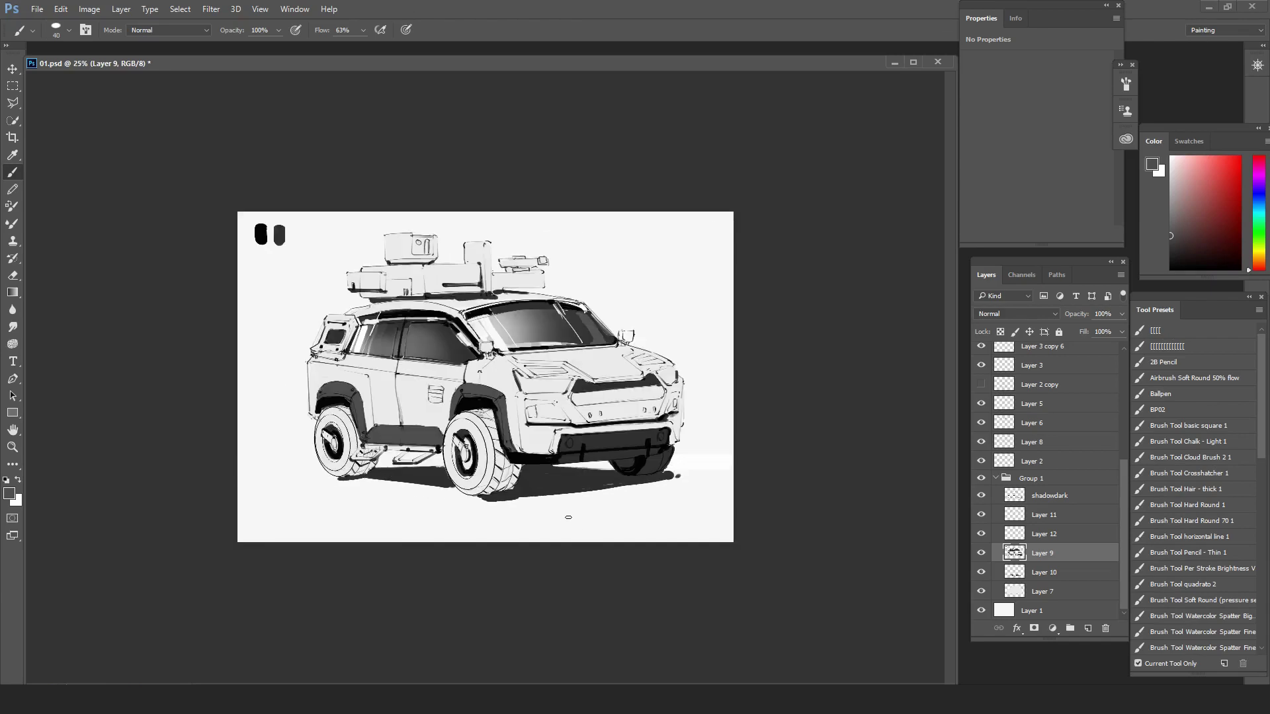
click(1029, 592)
key(ctrl+l)
mouse_move(1106, 331)
mouse_down()
mouse_move(1058, 323)
mouse_move(1098, 324)
mouse_up()
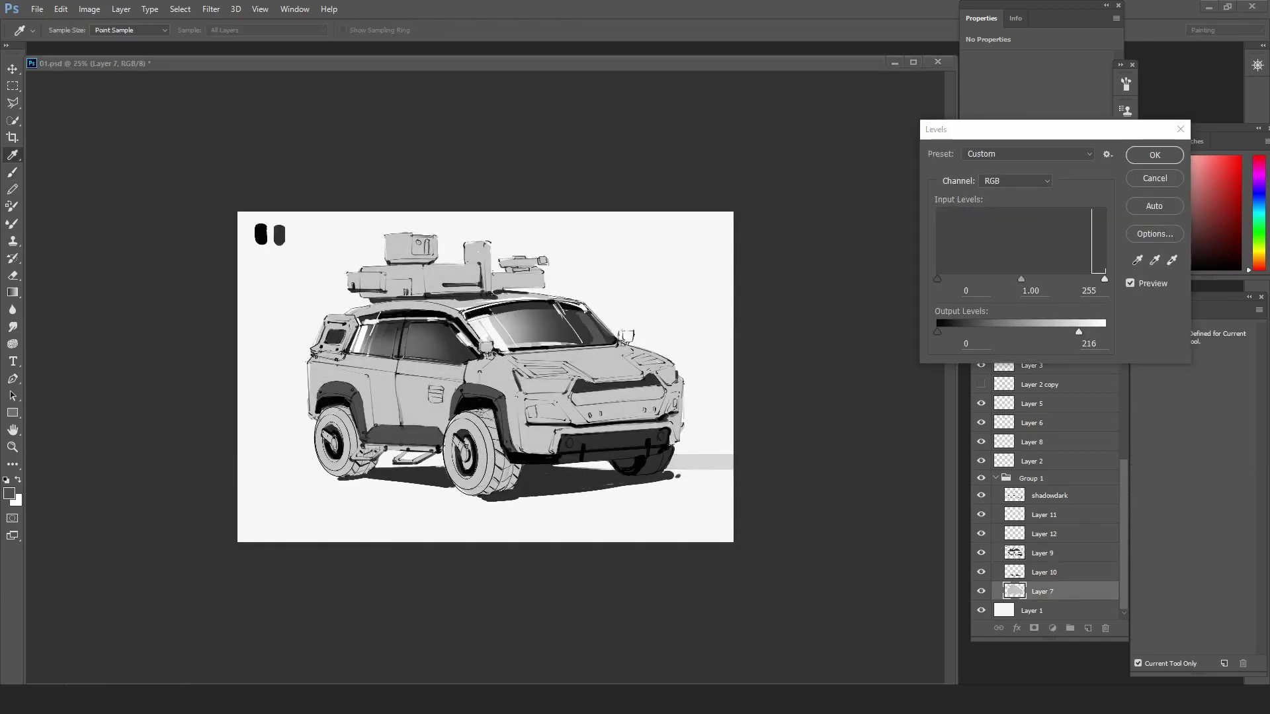
key(Escape)
- Erase the dark grey from the wheel arch trims and side skirt on Layer 9 with a larger eraser
key(ctrl+shift+h)
key(b)
key(e)
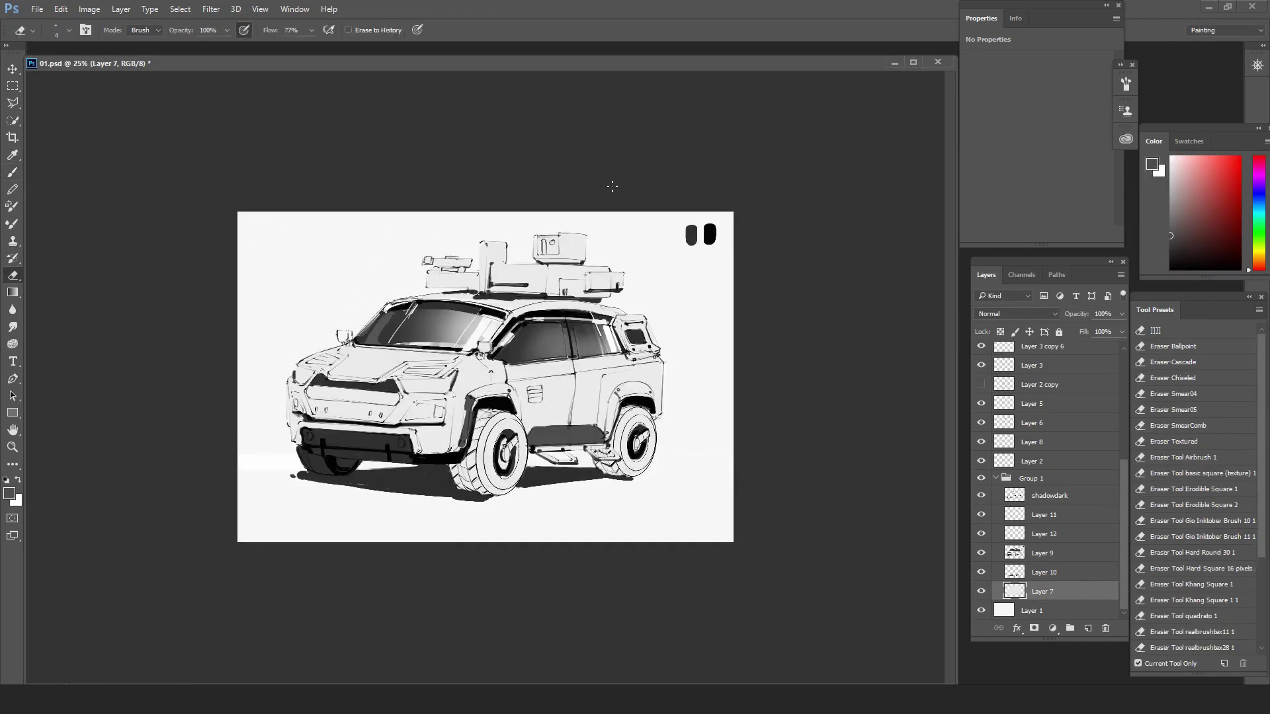
click(1048, 558)
key(bracketright)
key(bracketright)
drag(473, 407, 464, 444)
drag(605, 435, 534, 436)
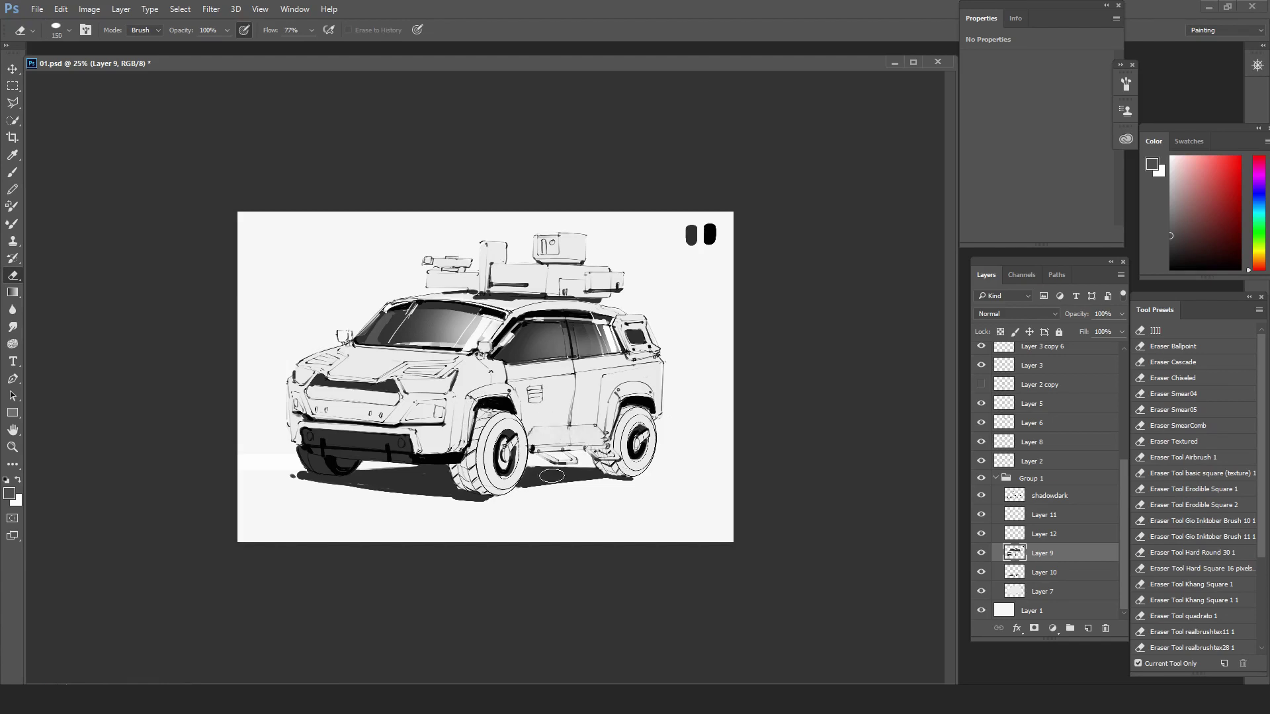
- Lighten Layer 9 with Levels by raising its output black level, and compare the drawing with Group 1 hidden and shown
key(ctrl+l)
drag(938, 325, 952, 326)
key(Return)
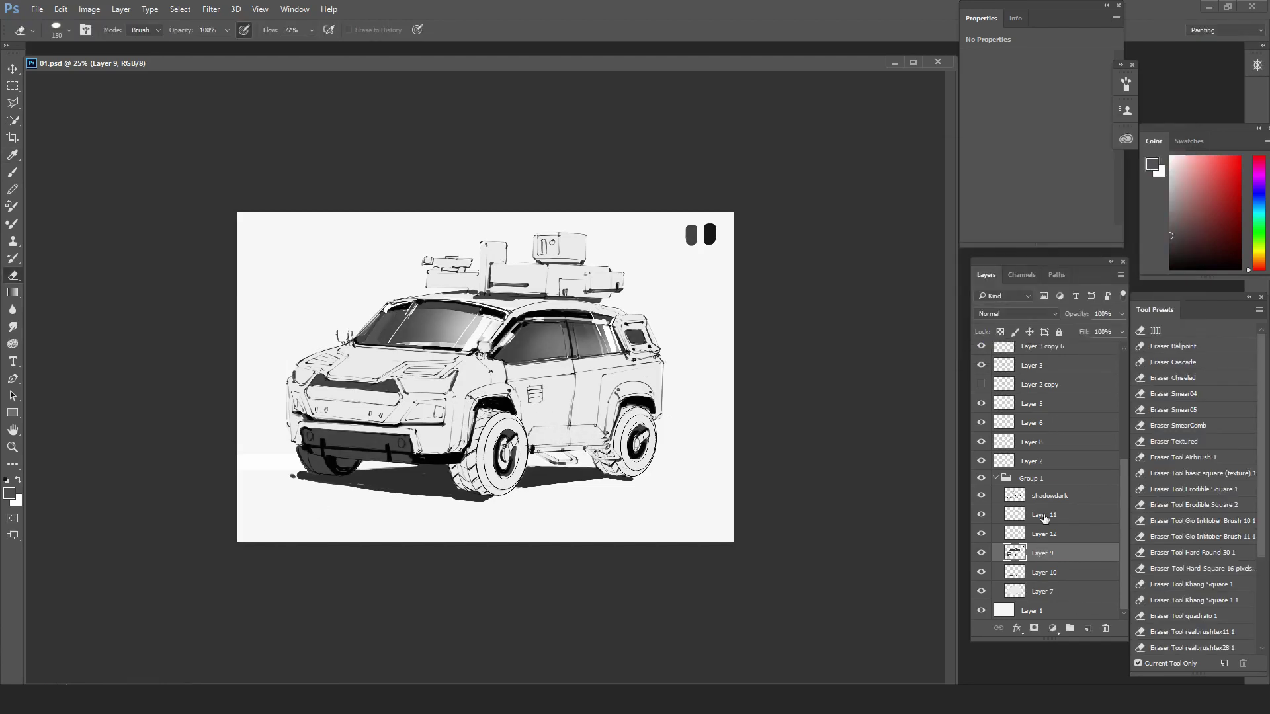
click(980, 478)
click(981, 478)
- Duplicate Layer 7 and hide the original
click(1044, 592)
key(ctrl+j)
click(981, 610)
key(ctrl+l)
drag(1105, 331, 1077, 330)
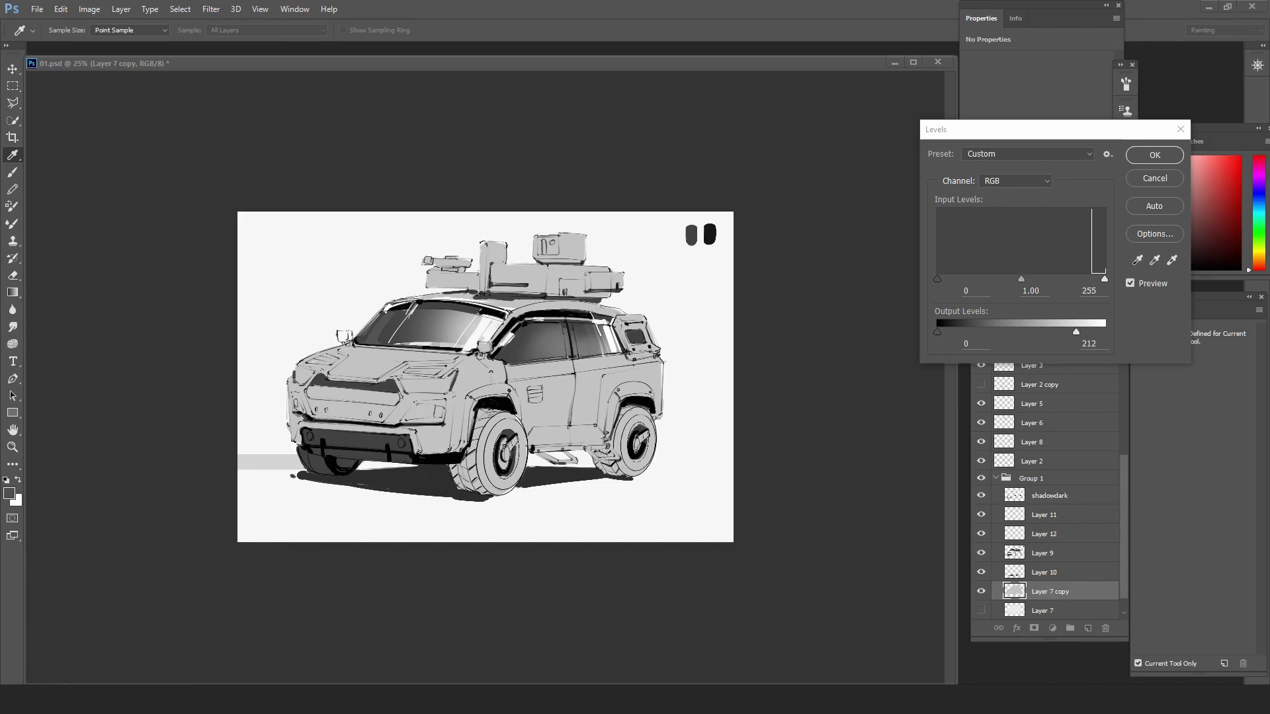
click(1003, 328)
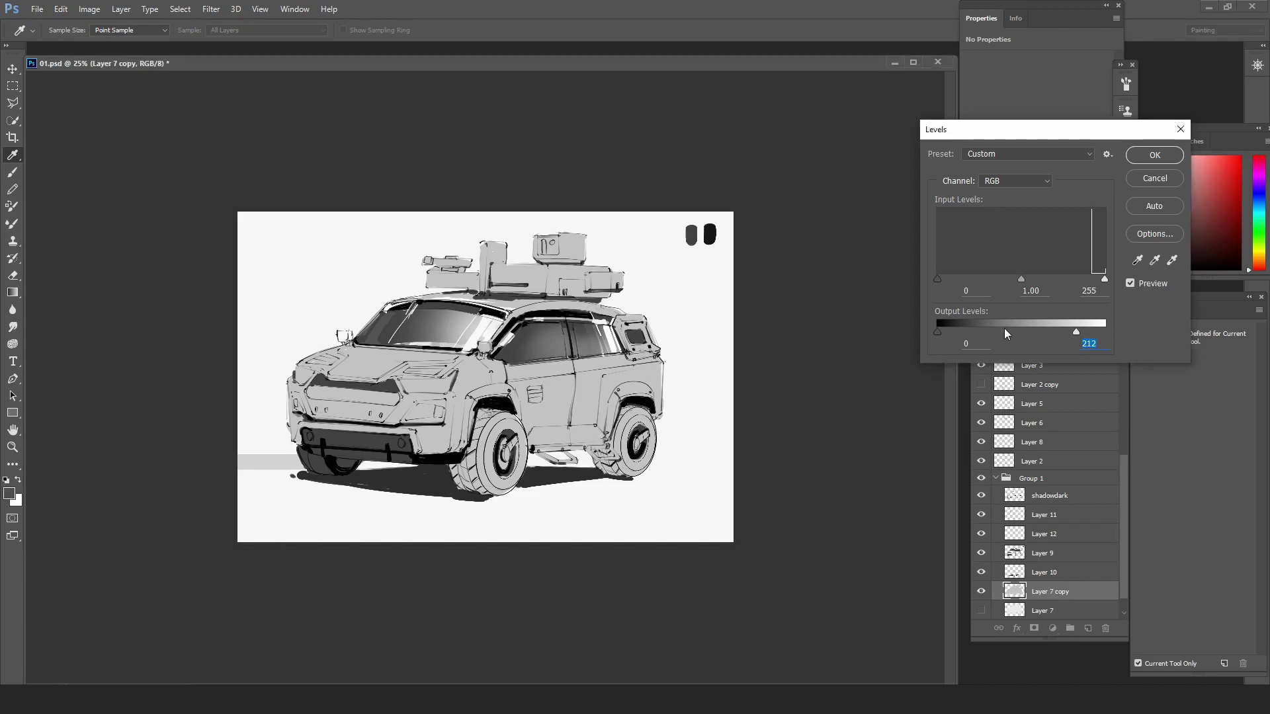
click(1176, 178)
- Duplicate Layer 10 and darken the copy to near black with Levels by strongly lowering its output white level
click(1043, 572)
key(ctrl+j)
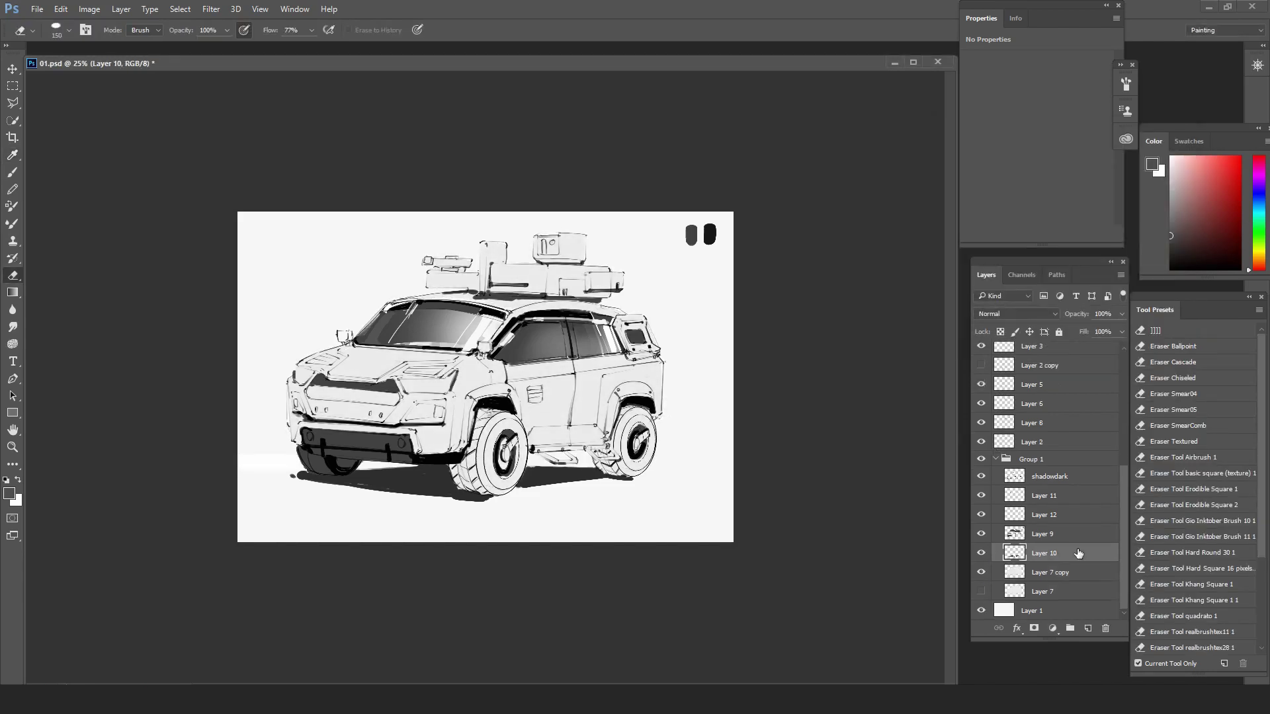
key(ctrl+l)
drag(1105, 332, 967, 333)
click(1154, 156)
- Try erasing texture into the black ground shadow beneath the front bumper with the Eraser Cascade preset
click(1173, 363)
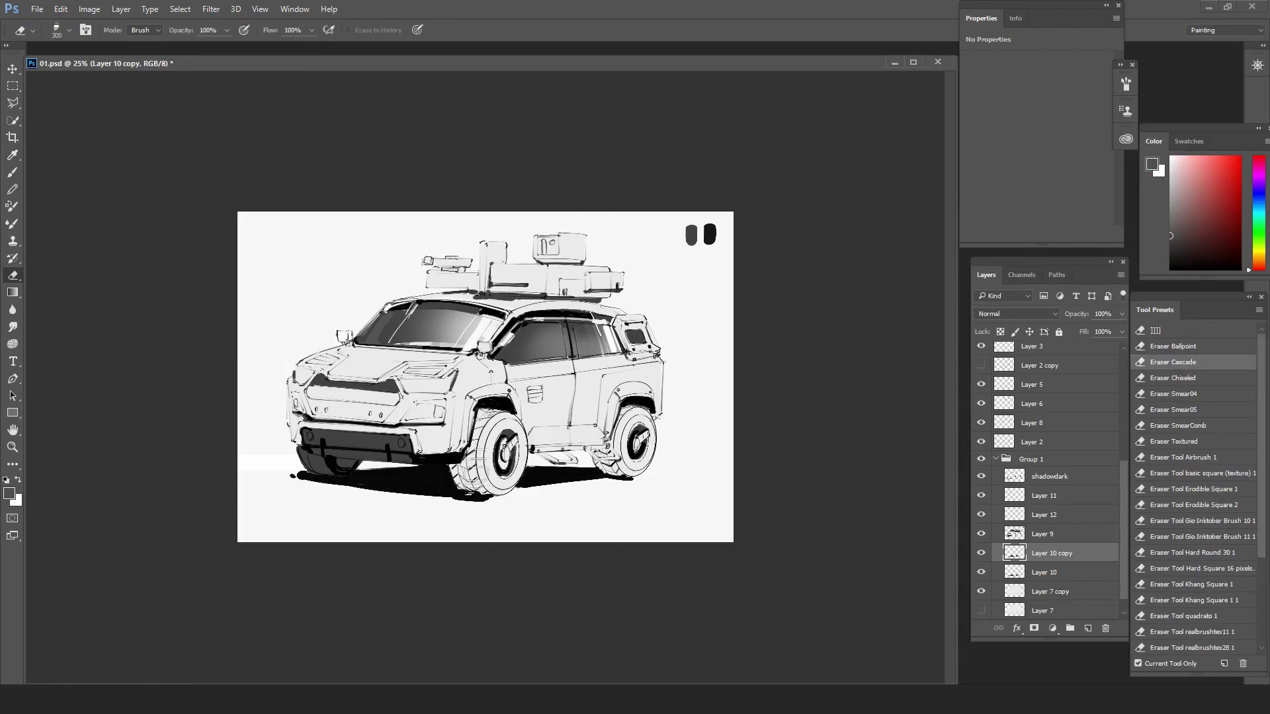
key(bracketleft)
key(bracketleft)
scroll(1191, 529, down, 3)
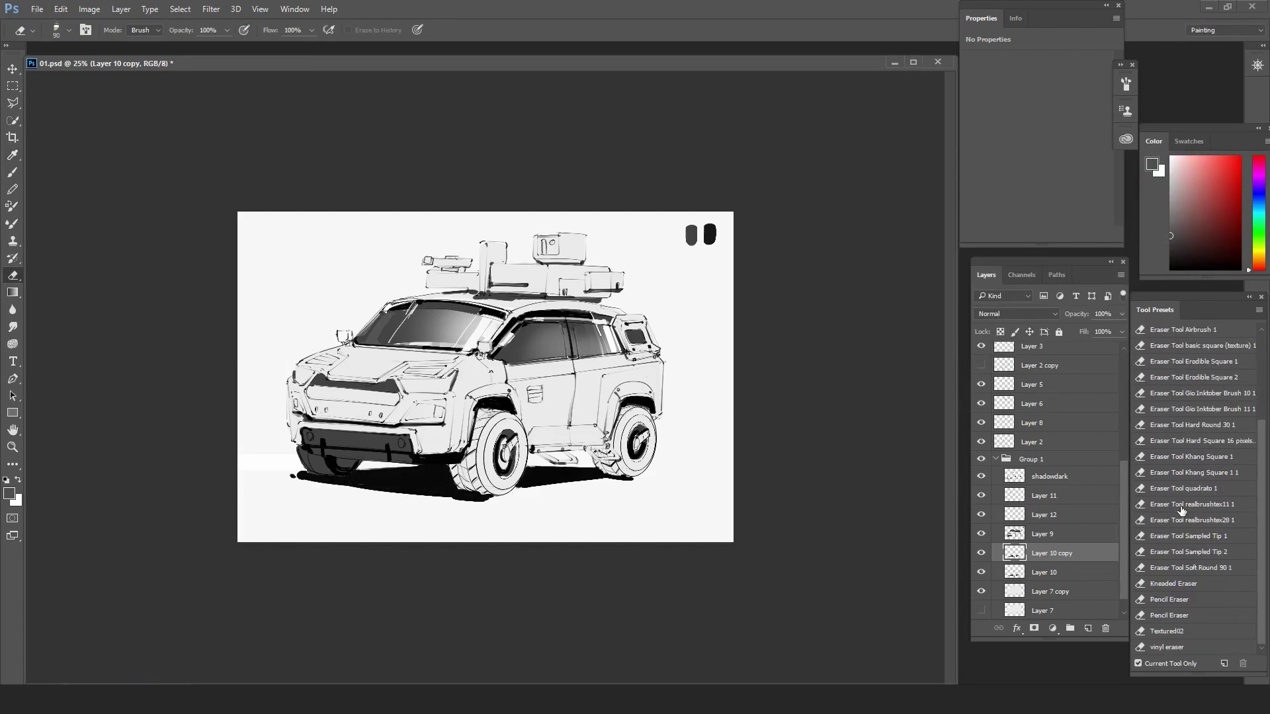
click(1167, 631)
scroll(1152, 508, up, 3)
click(1170, 360)
drag(380, 477, 423, 477)
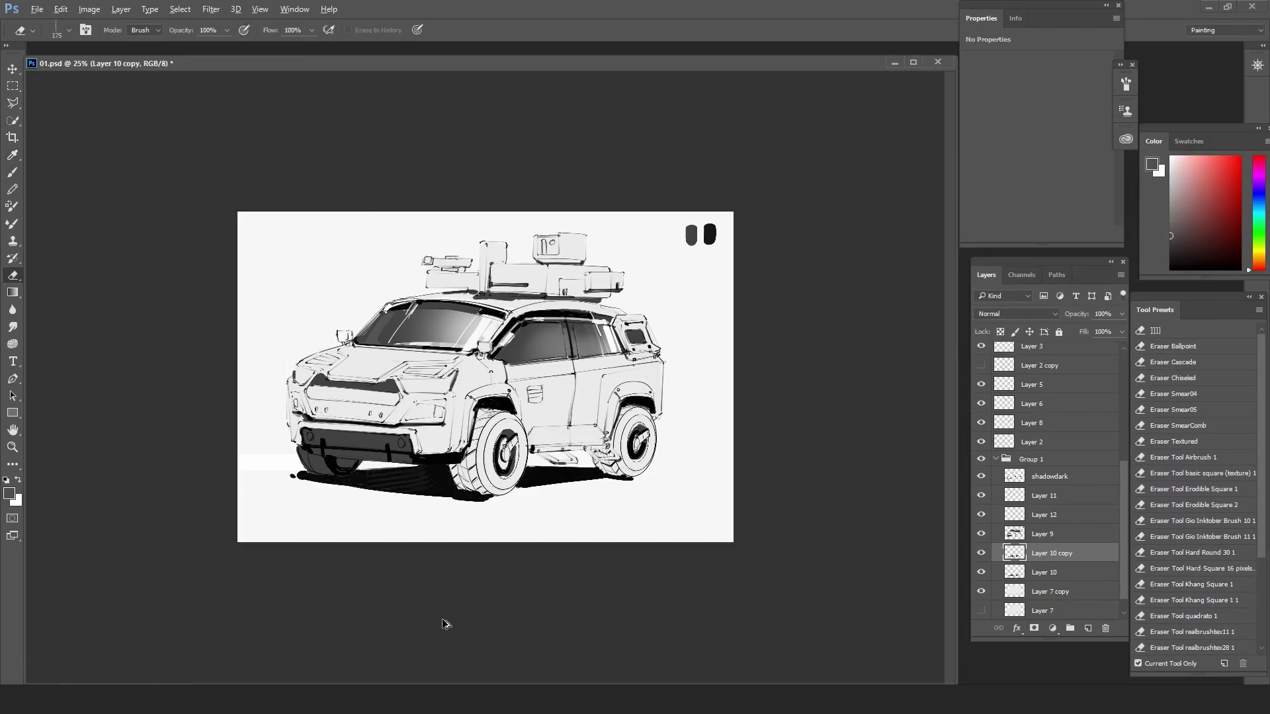
key(ctrl+z)
- Fade parts of the black ground shadow on Layer 10 copy with a soft-textured eraser and compare it with shadowdark hidden
key(bracketleft)
key(bracketleft)
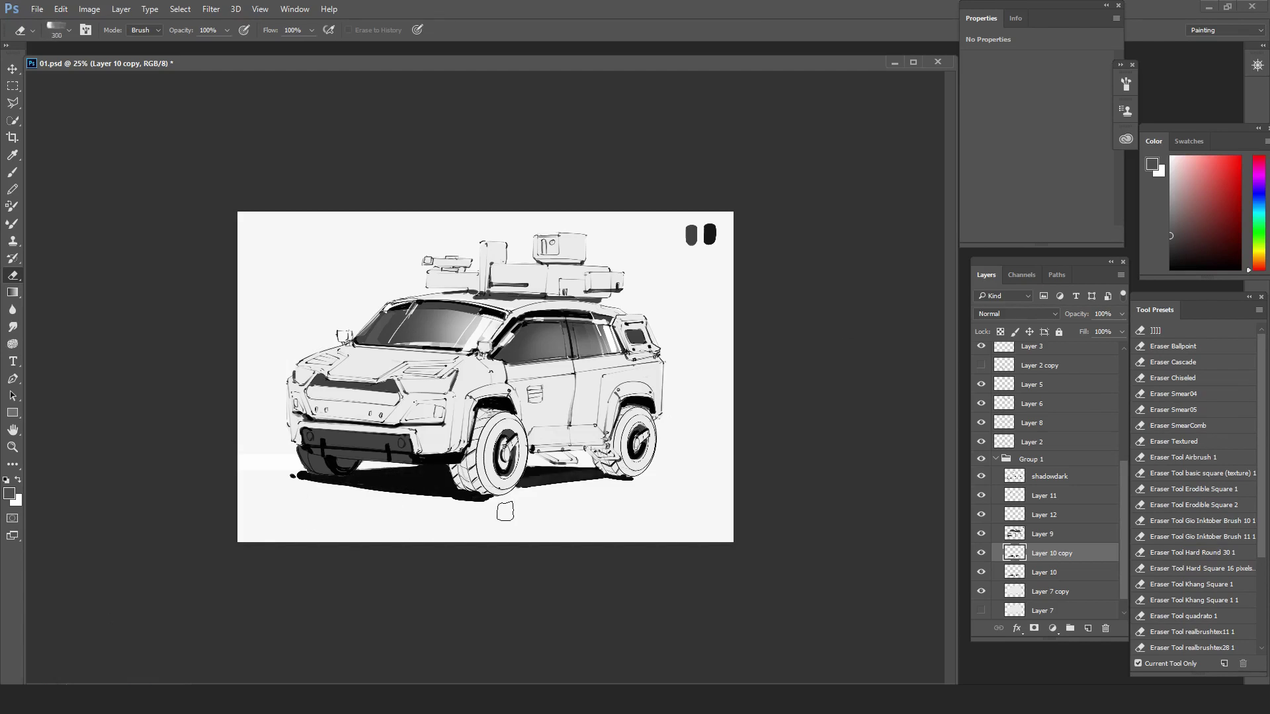
key(ctrl+plus)
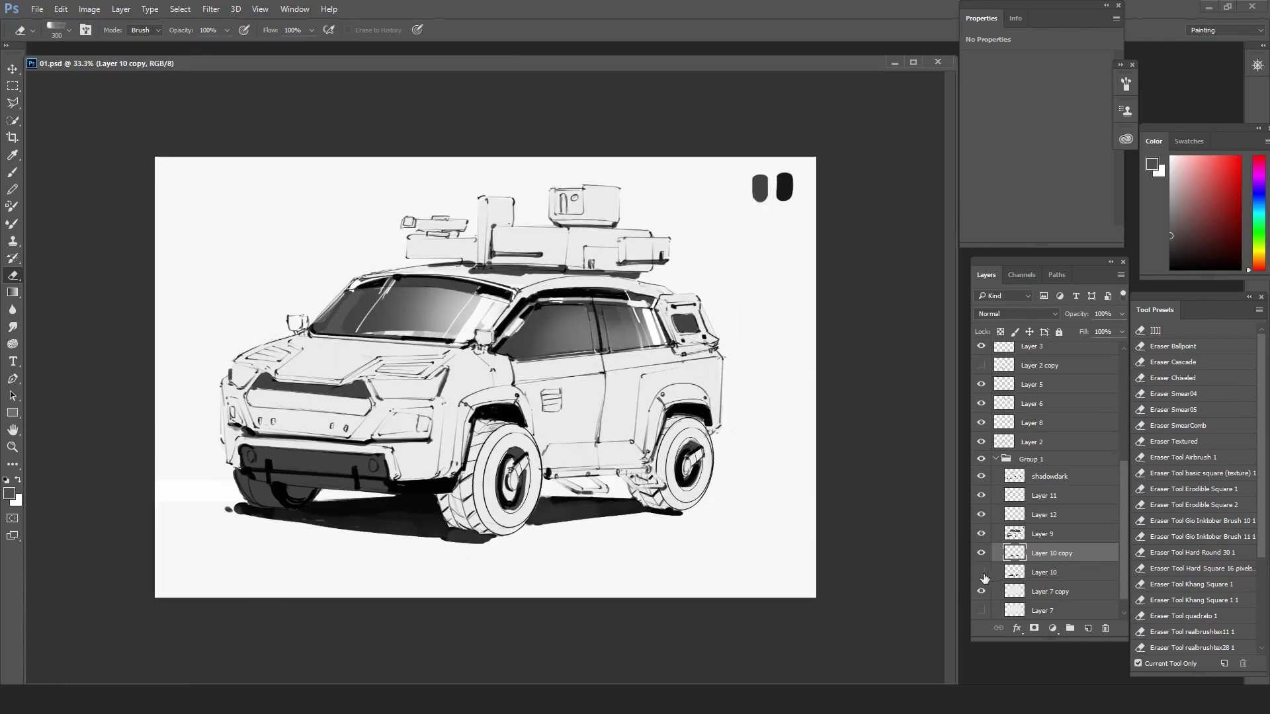
click(983, 476)
click(983, 476)
- Add a new layer above shadowdark and name it shadowmid
click(1058, 477)
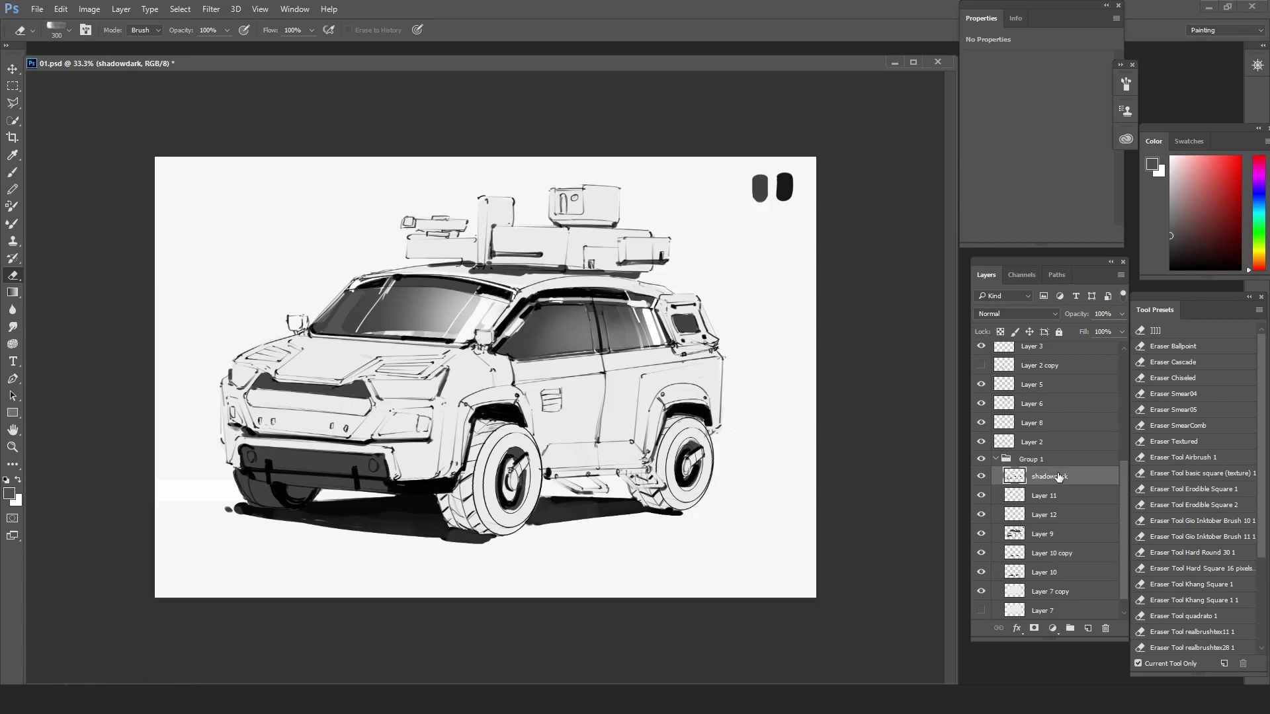
key(ctrl+shift+alt+n)
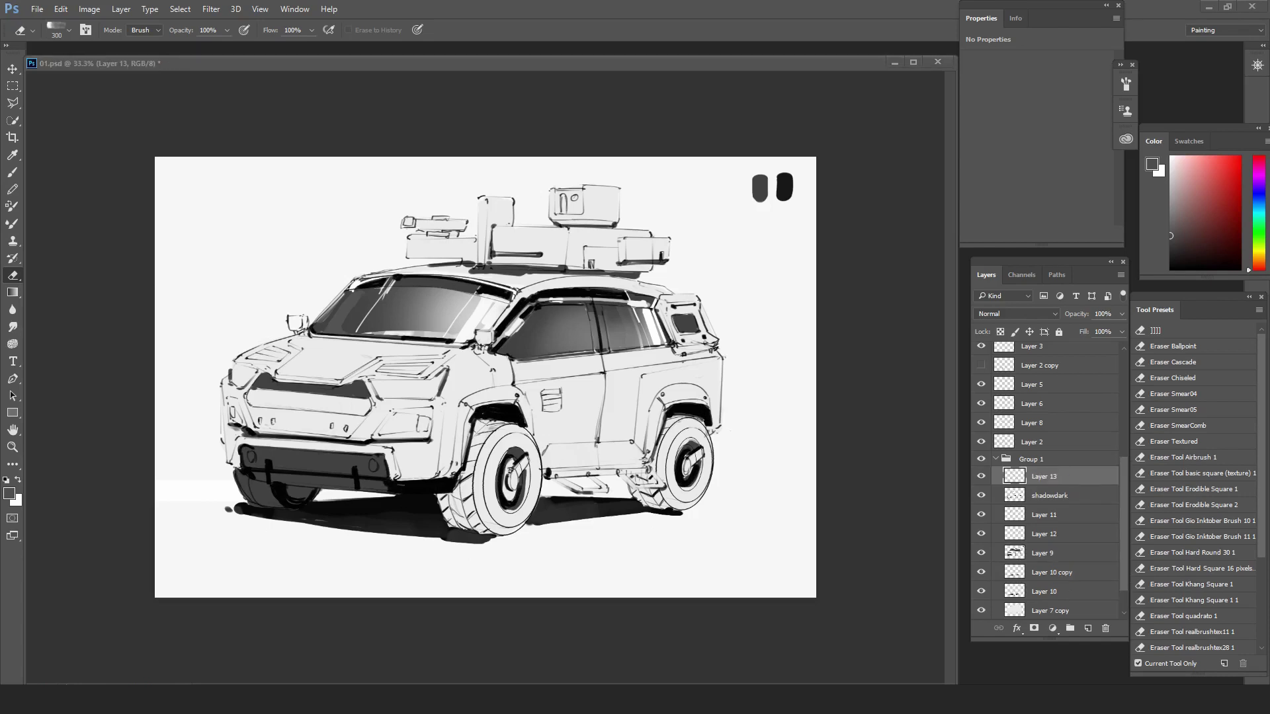
double_click(1046, 477)
text(shadowmid)
key(Return)
- Choose a medium-dark grey and paint a shadow across the lower half of the near front wheel on shadowmid
key(b)
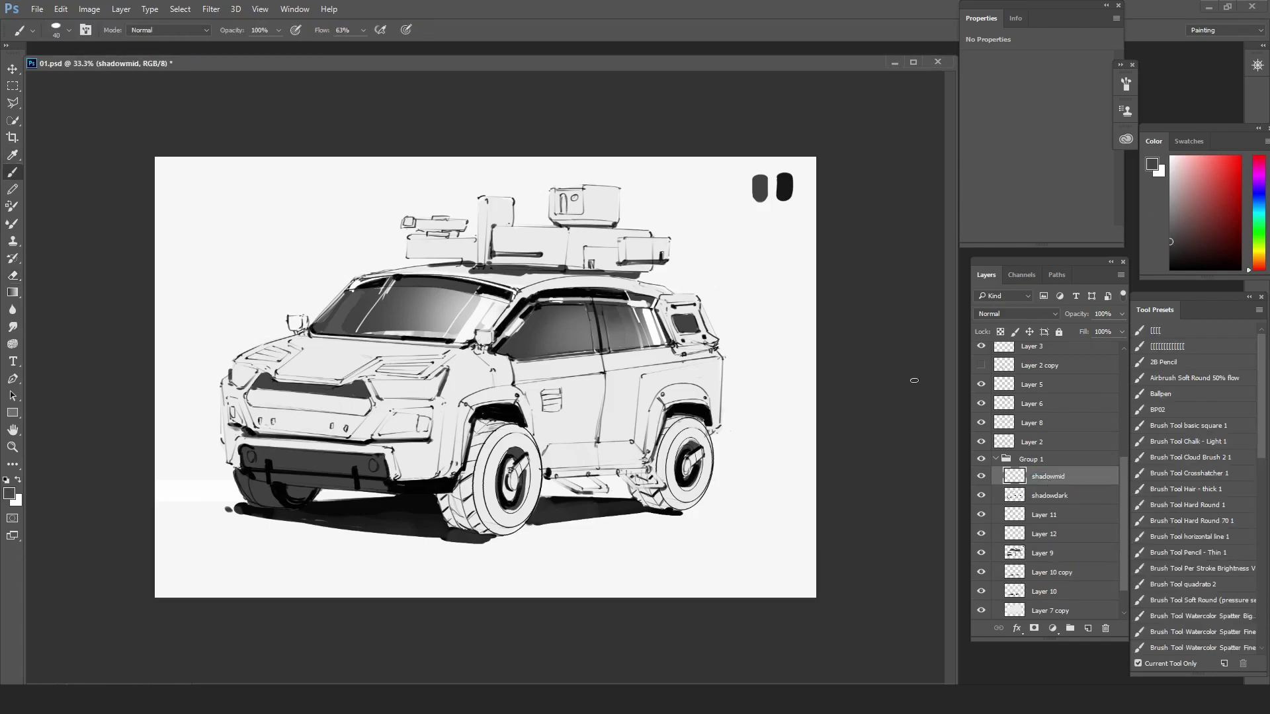
click(1170, 204)
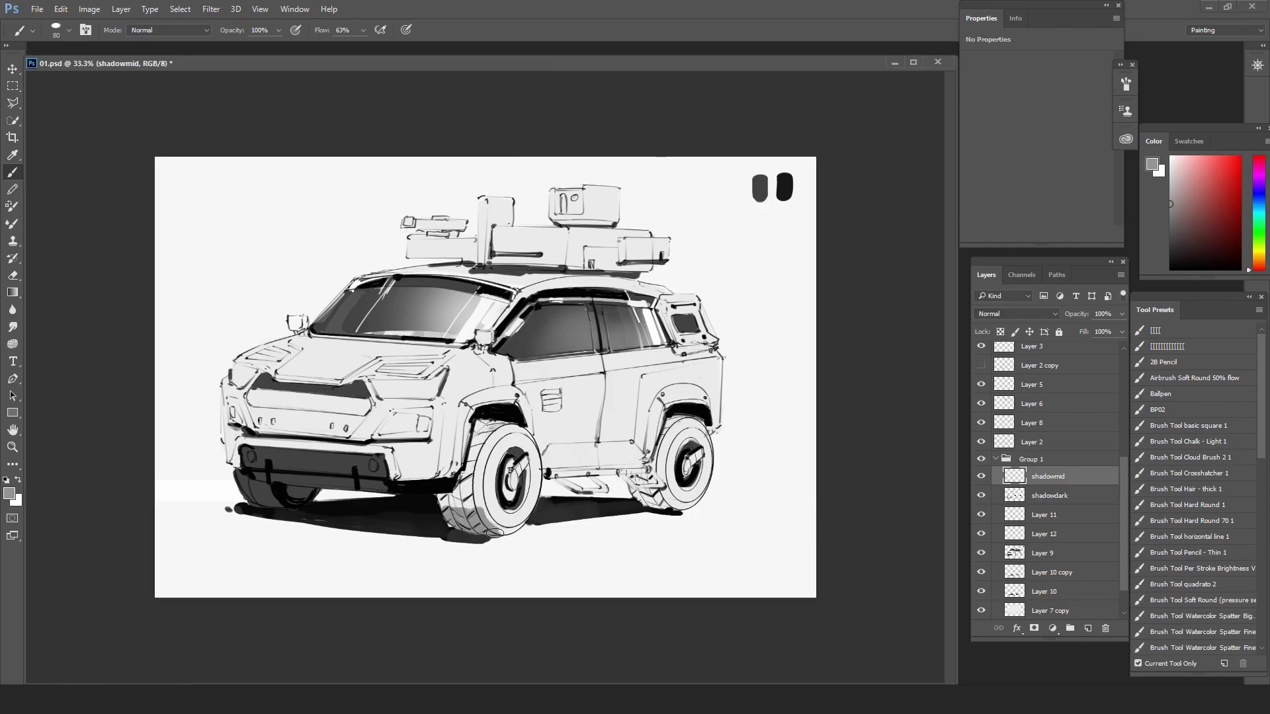
key(ctrl+l)
drag(879, 345, 855, 345)
key(Escape)
click(1169, 216)
alt+click(759, 188)
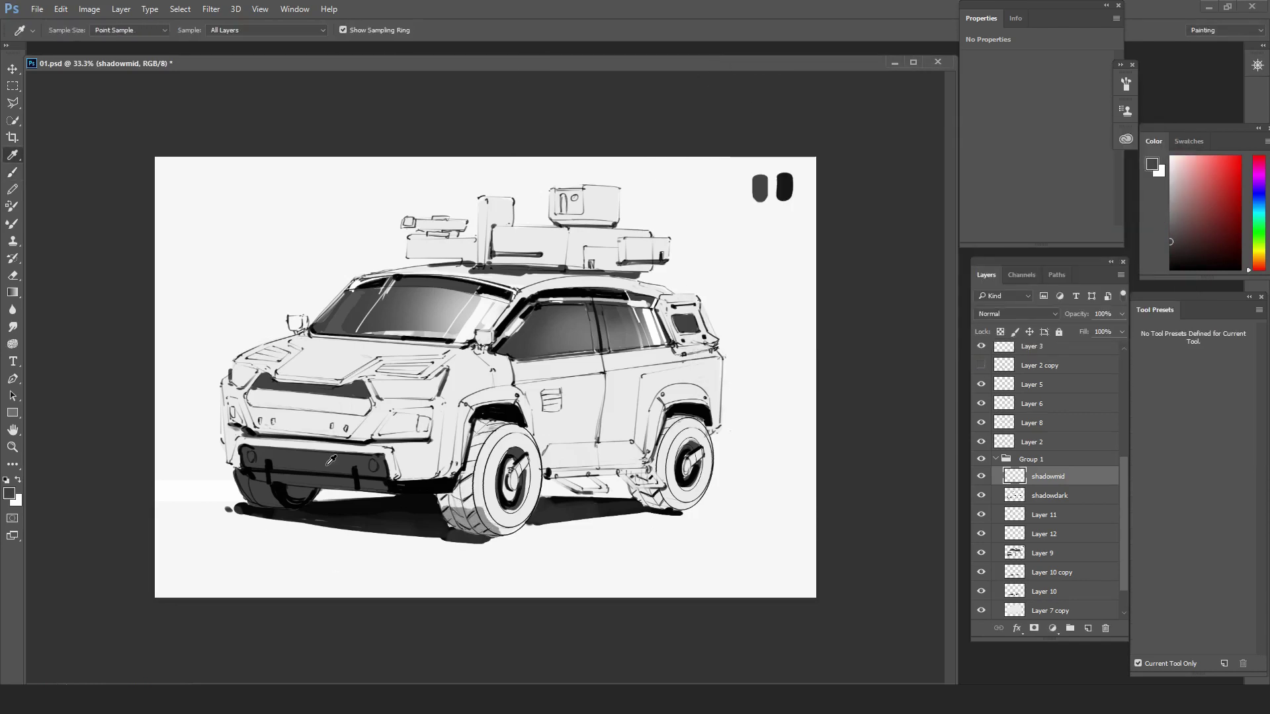
click(1169, 220)
drag(451, 513, 495, 532)
mouse_move(444, 513)
mouse_down()
mouse_move(485, 531)
mouse_move(525, 506)
mouse_move(504, 529)
mouse_up()
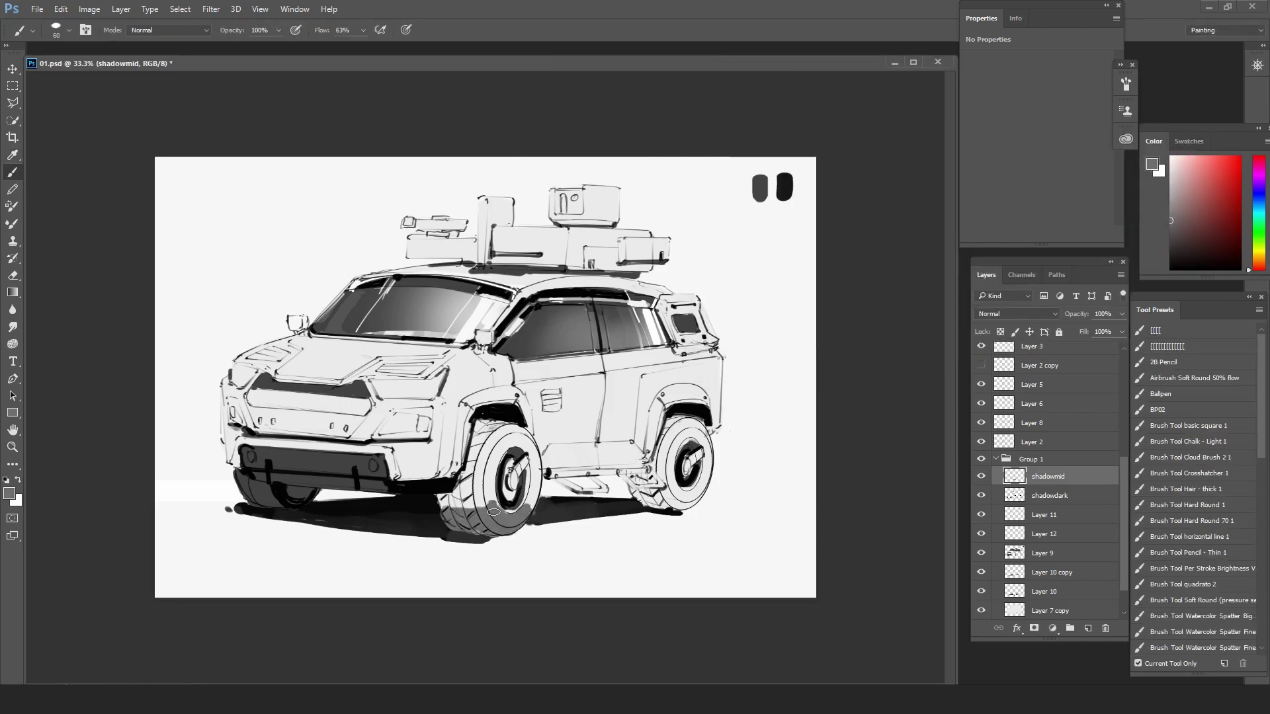
- Move shadowmid below Layer 10 and repaint the near front tyre's lower shadow in a lighter mid grey
drag(1091, 478, 1065, 598)
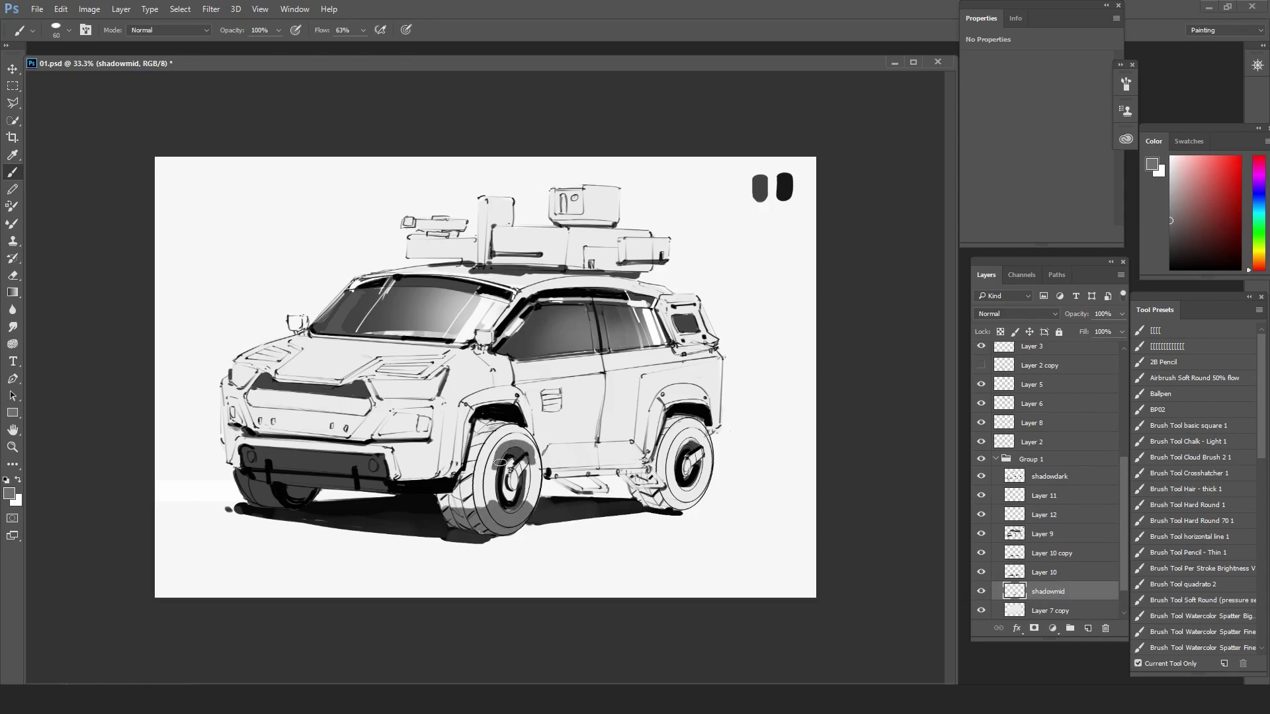
key(ctrl+minus)
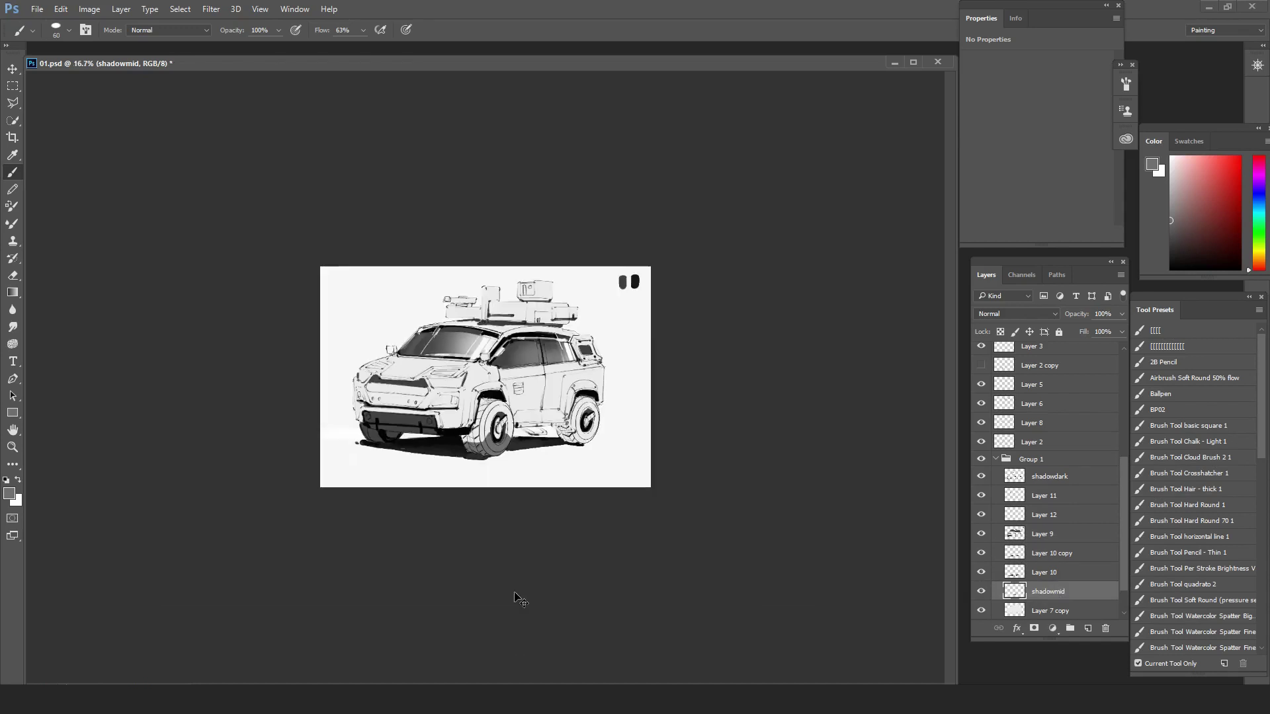
key(e)
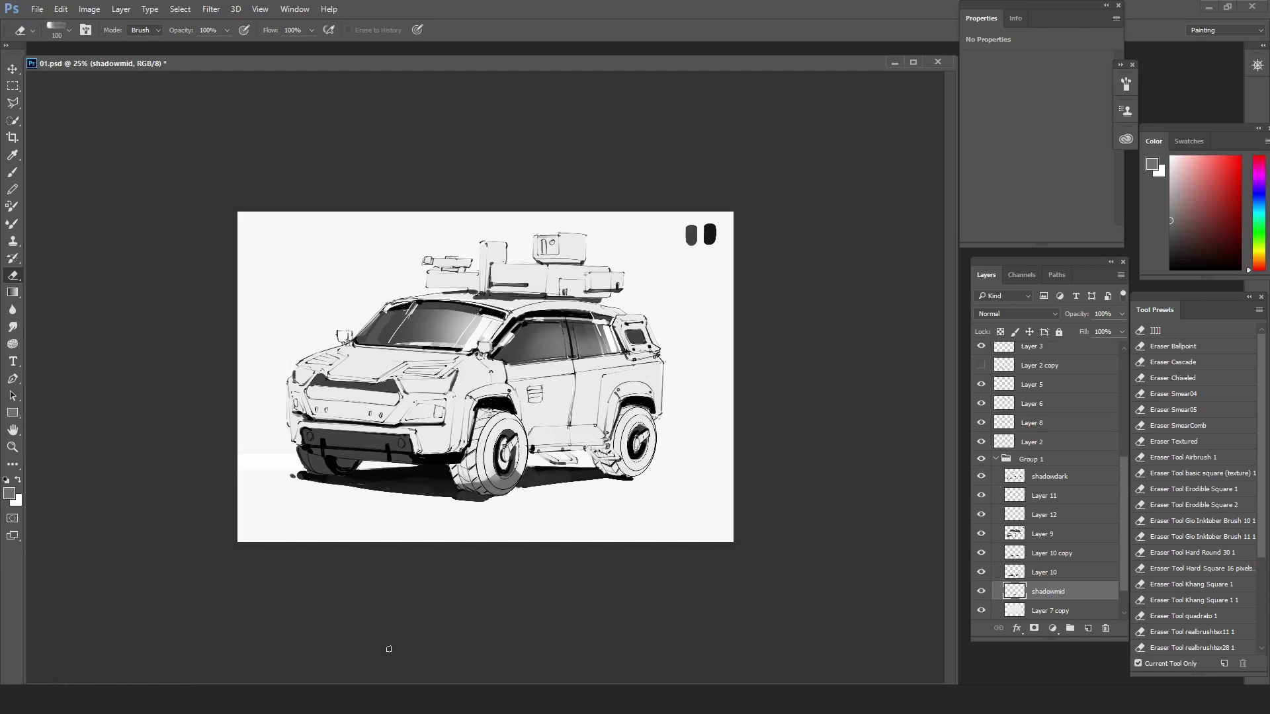
key(ctrl+plus)
key(ctrl+l)
key(Escape)
key(b)
drag(490, 504, 443, 517)
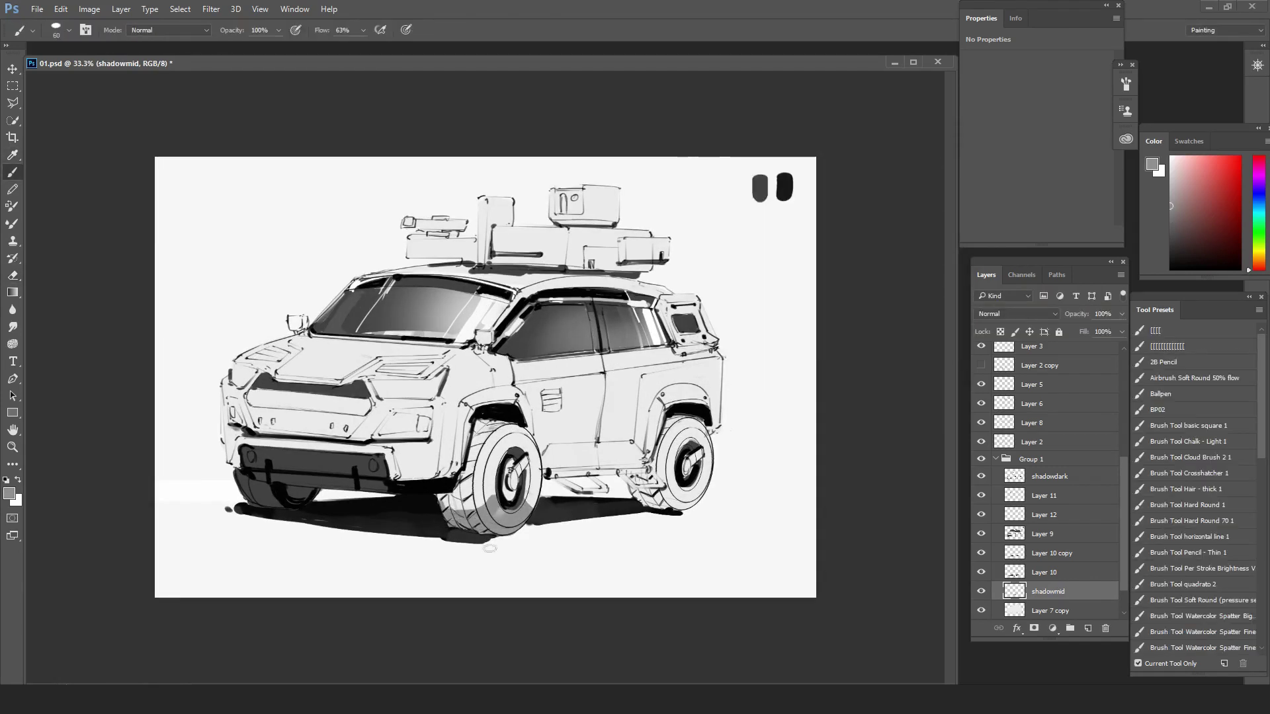
- Paint a mid-grey shadow on the rear wheel's tyre on shadowmid and erase the excess with a larger eraser
drag(667, 495, 632, 504)
drag(701, 438, 677, 482)
mouse_move(681, 437)
mouse_down()
mouse_move(699, 489)
mouse_move(679, 493)
mouse_up()
key(ctrl+z)
key(e)
key(])
key(])
key(])
key(])
key(])
key(])
drag(675, 441, 678, 493)
- Paint mid-grey shadows on the upper treads of the front and rear tyres beneath the wheel arches
key(b)
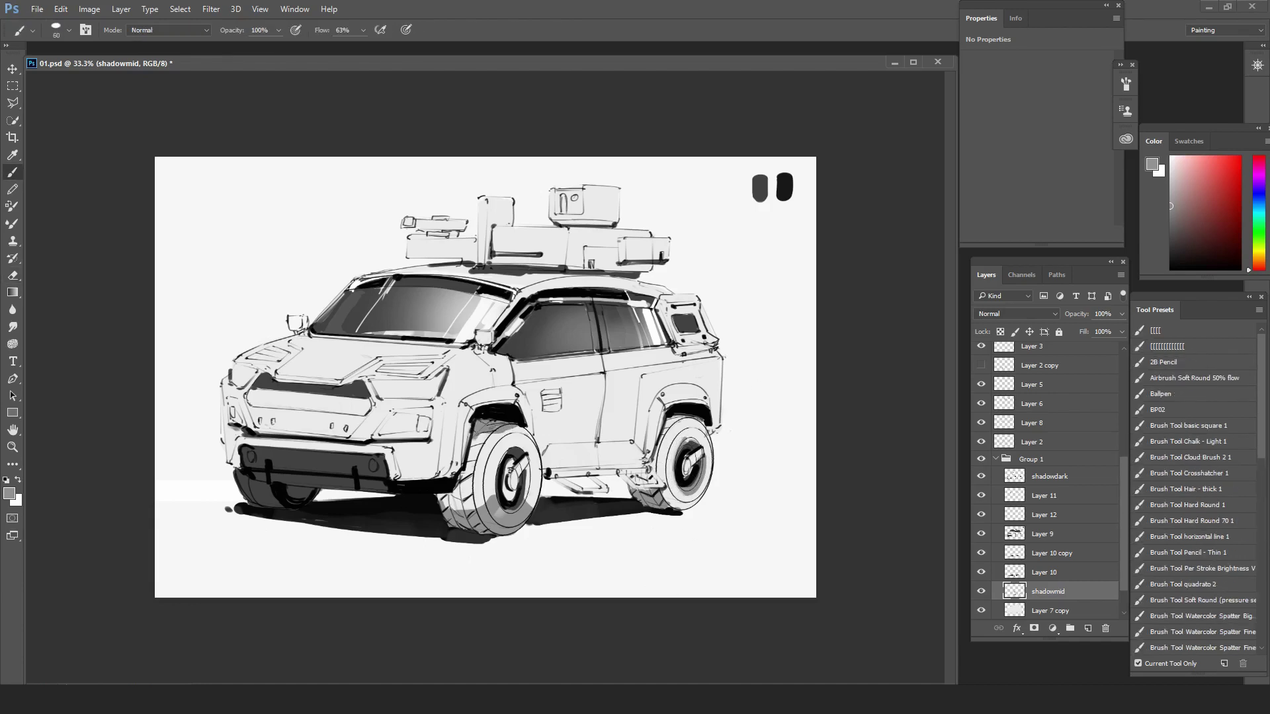
key(])
drag(492, 430, 475, 455)
mouse_move(679, 418)
mouse_down()
mouse_move(655, 453)
mouse_move(664, 460)
mouse_up()
key(e)
key(b)
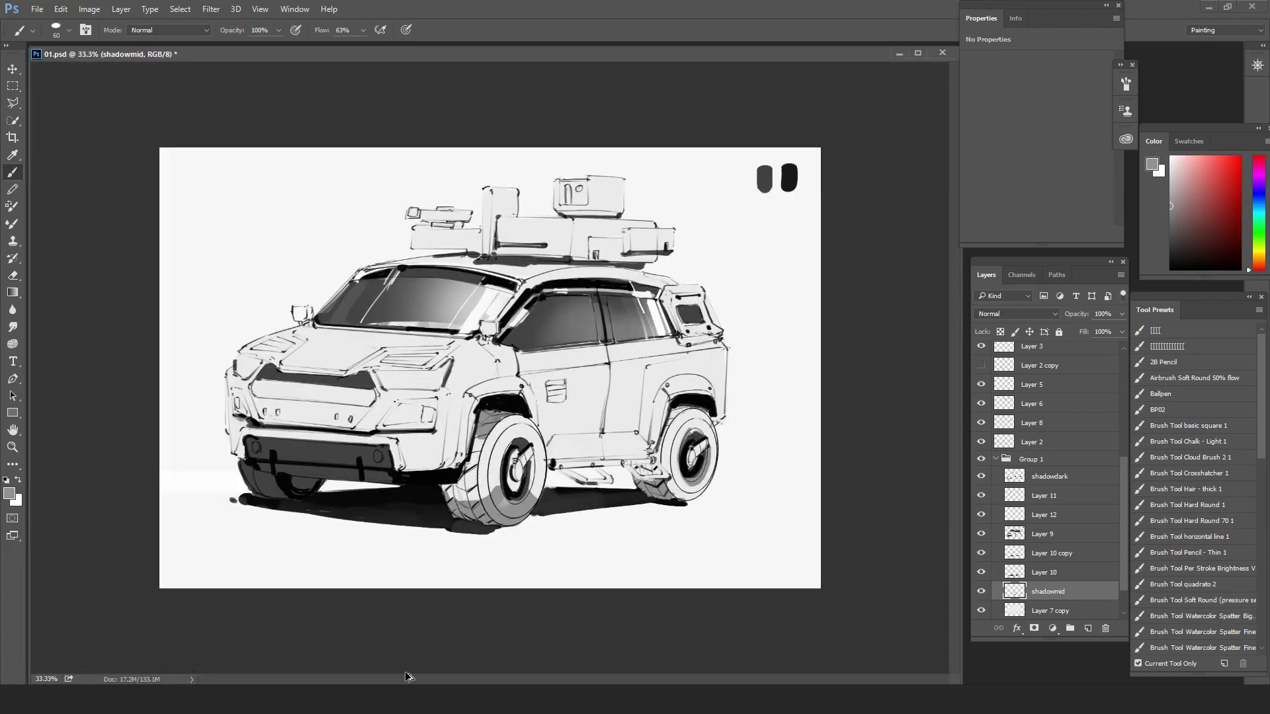
- Trim the black shadow beneath the front wheel arch on shadowdark with the eraser
key(e)
click(1029, 475)
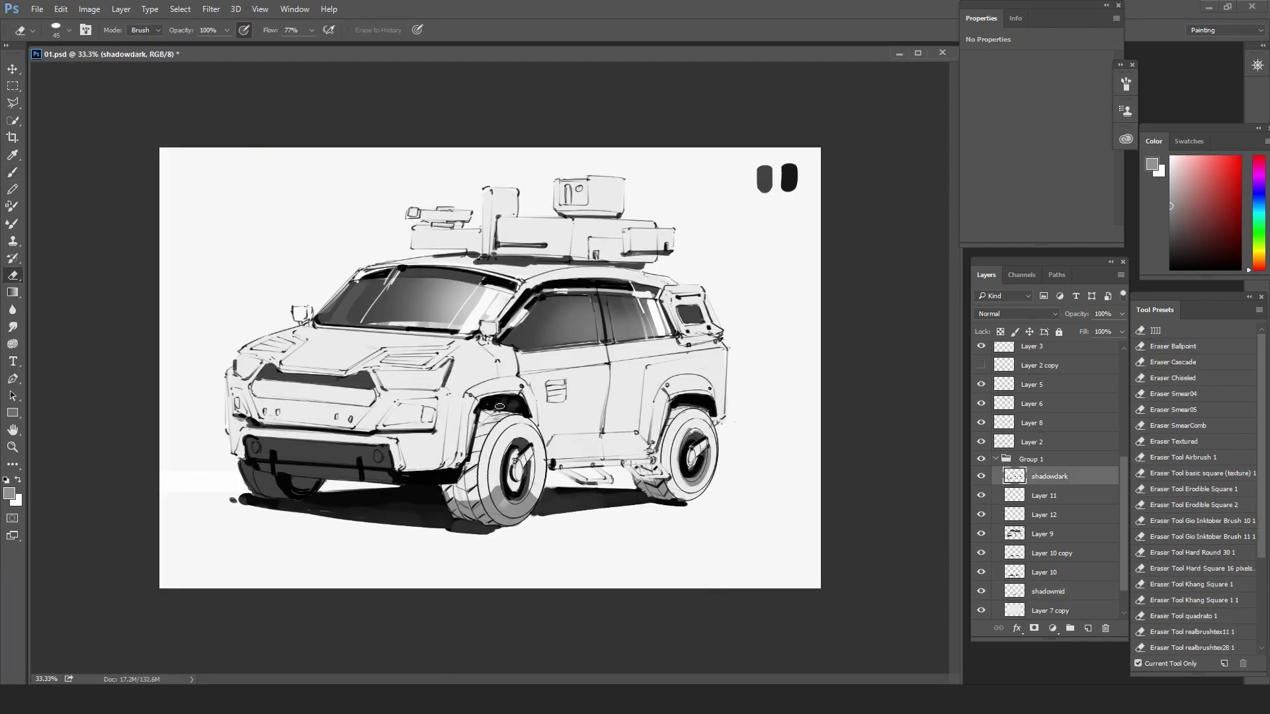
key(bracketright)
- Reset the colour to black and deepen the shadows in the front bumper's recess and along its underside on shadowdark
key(b)
key(d)
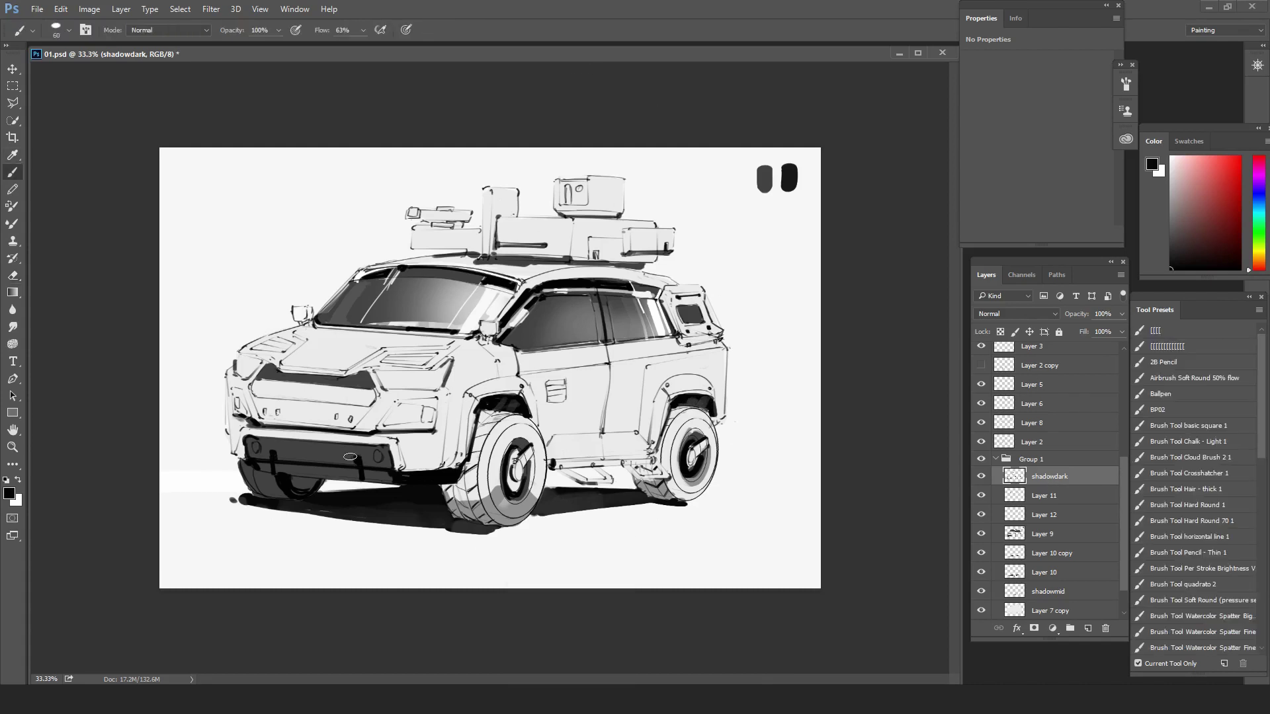
drag(279, 473, 357, 480)
drag(292, 480, 399, 484)
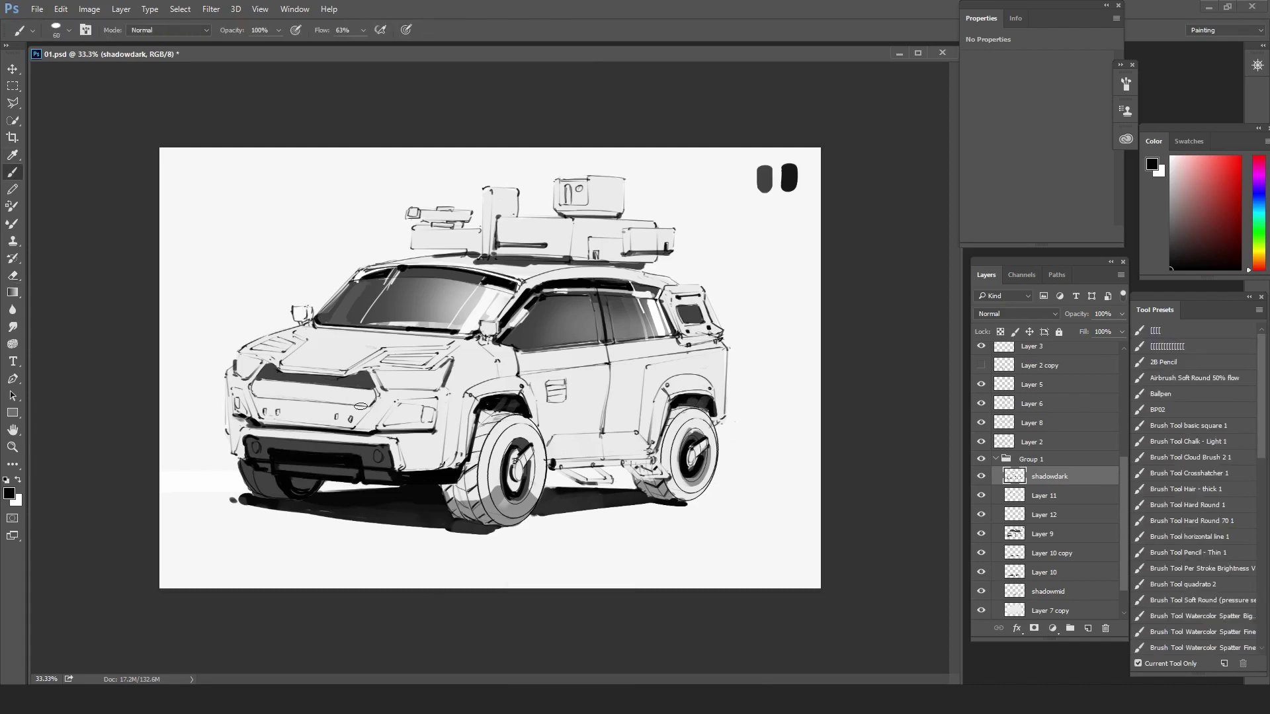
- Paint black shadows along the edges of the grille's dark upper band on shadowdark
drag(366, 373, 372, 389)
drag(361, 373, 338, 378)
drag(258, 377, 367, 387)
key(bracketright)
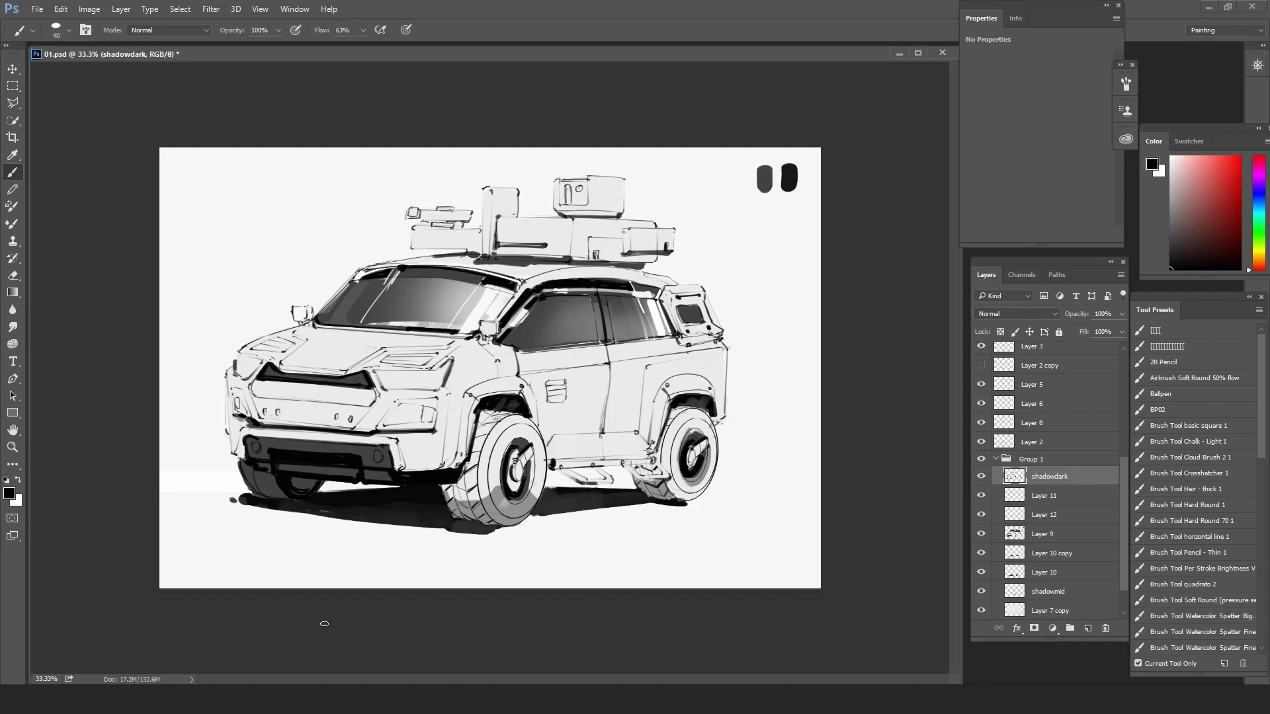
- Paint black accents along the grille's lower panel and on the small round details beneath it, and save
drag(251, 396, 368, 407)
mouse_move(350, 425)
mouse_down()
mouse_move(367, 408)
mouse_move(350, 427)
mouse_up()
mouse_move(351, 428)
mouse_down()
mouse_move(381, 447)
mouse_move(358, 429)
mouse_up()
key(ctrl+s)
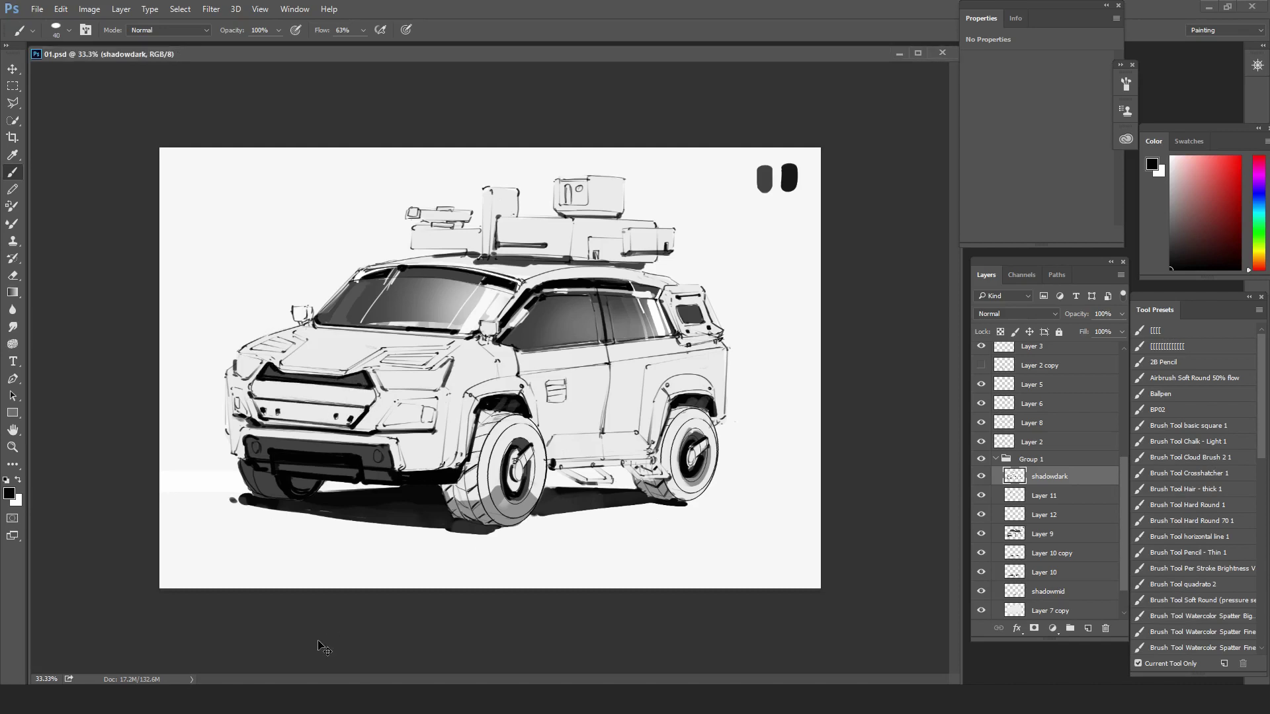
- Paint black accents in both hood vents on shadowdark, tidy the layer with a smaller eraser, and save
drag(269, 339, 287, 344)
drag(260, 345, 279, 348)
drag(383, 359, 425, 366)
key(bracketright)
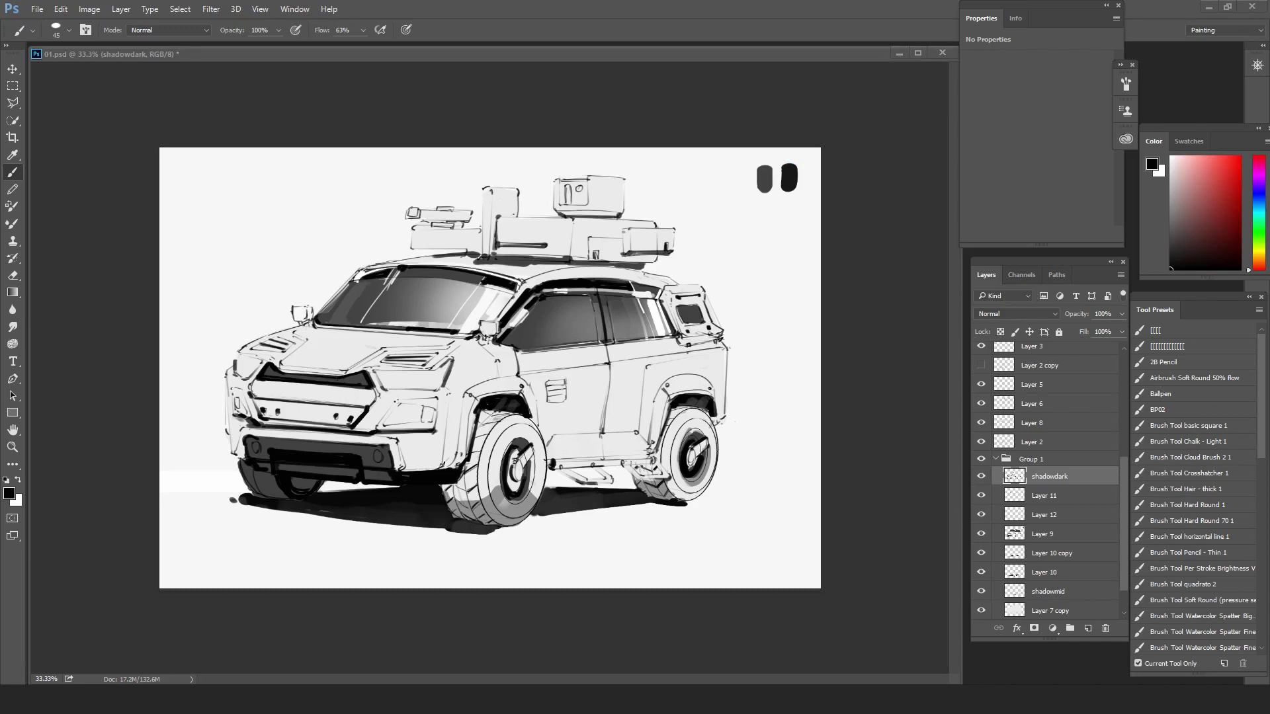
click(983, 482)
key(alt+[)
key(e)
key(alt+])
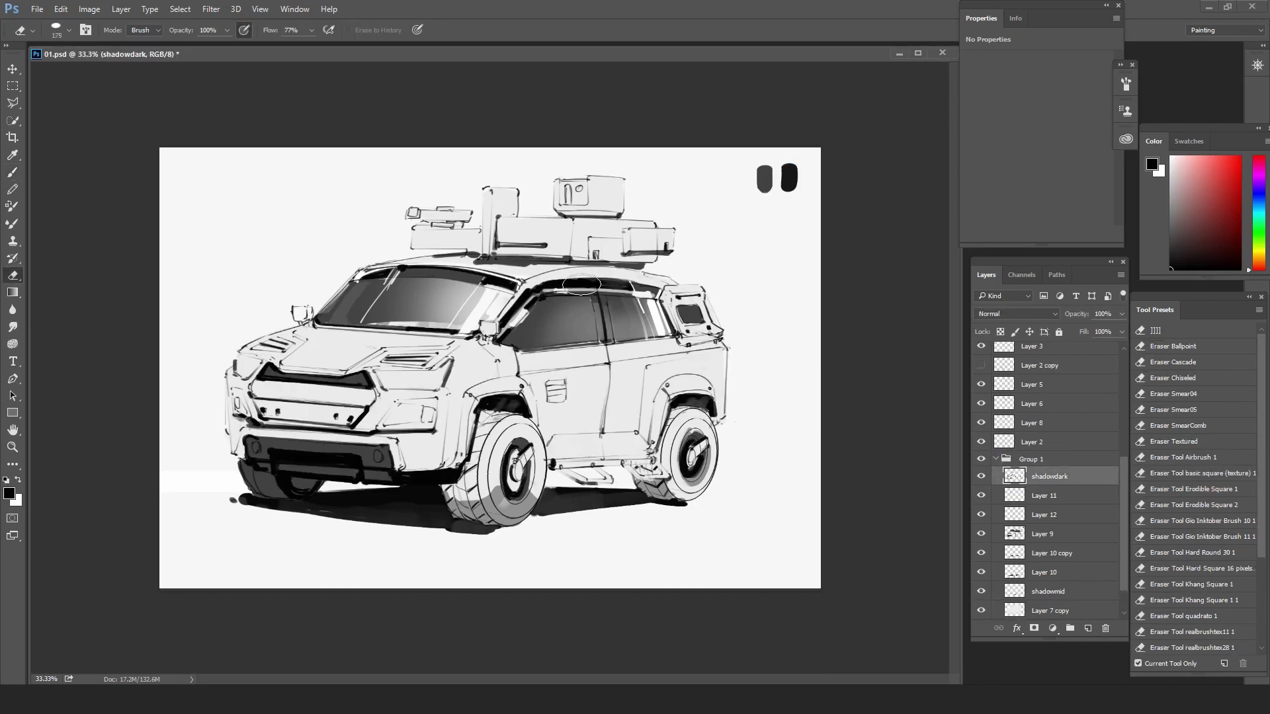
key(bracketleft)
key(bracketleft)
key(bracketleft)
key(bracketleft)
key(bracketleft)
key(bracketleft)
key(bracketleft)
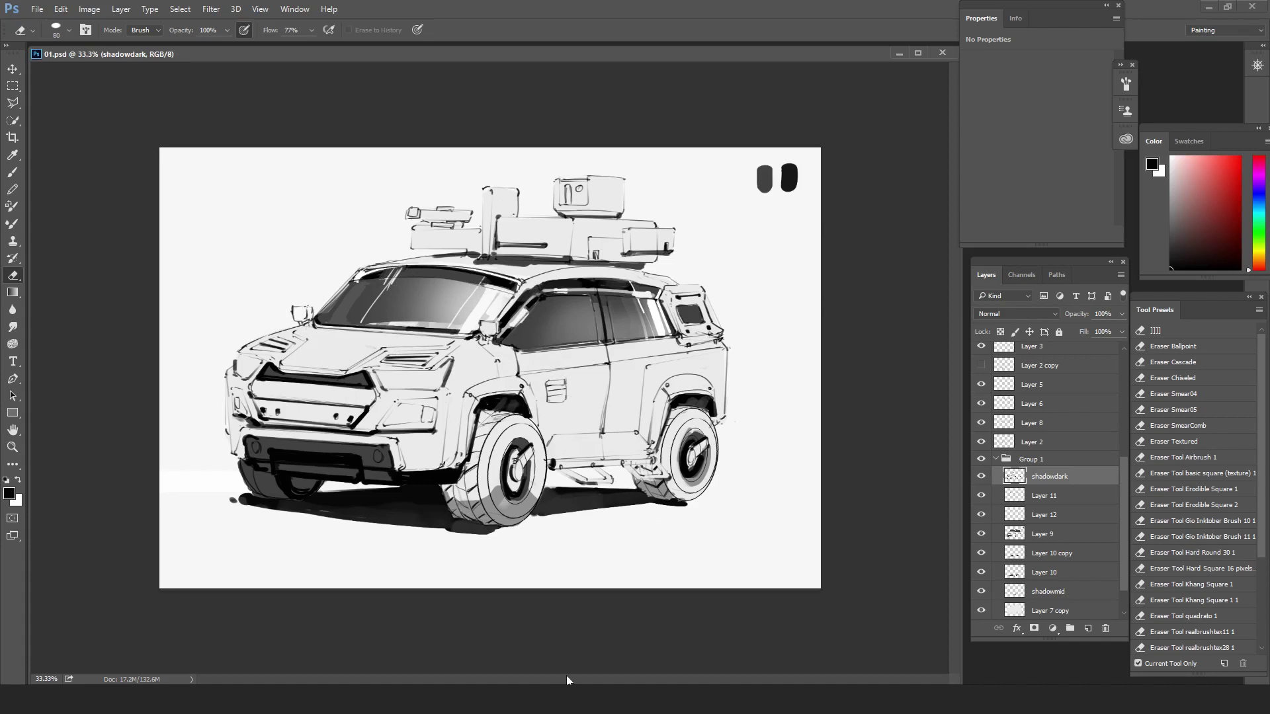
- Erase the small vent detail from the front door on Layer 2
click(981, 442)
click(981, 442)
click(1032, 442)
key(bracketright)
key(bracketright)
key(bracketright)
key(bracketright)
mouse_move(555, 398)
mouse_down()
mouse_move(550, 385)
mouse_move(569, 392)
mouse_up()
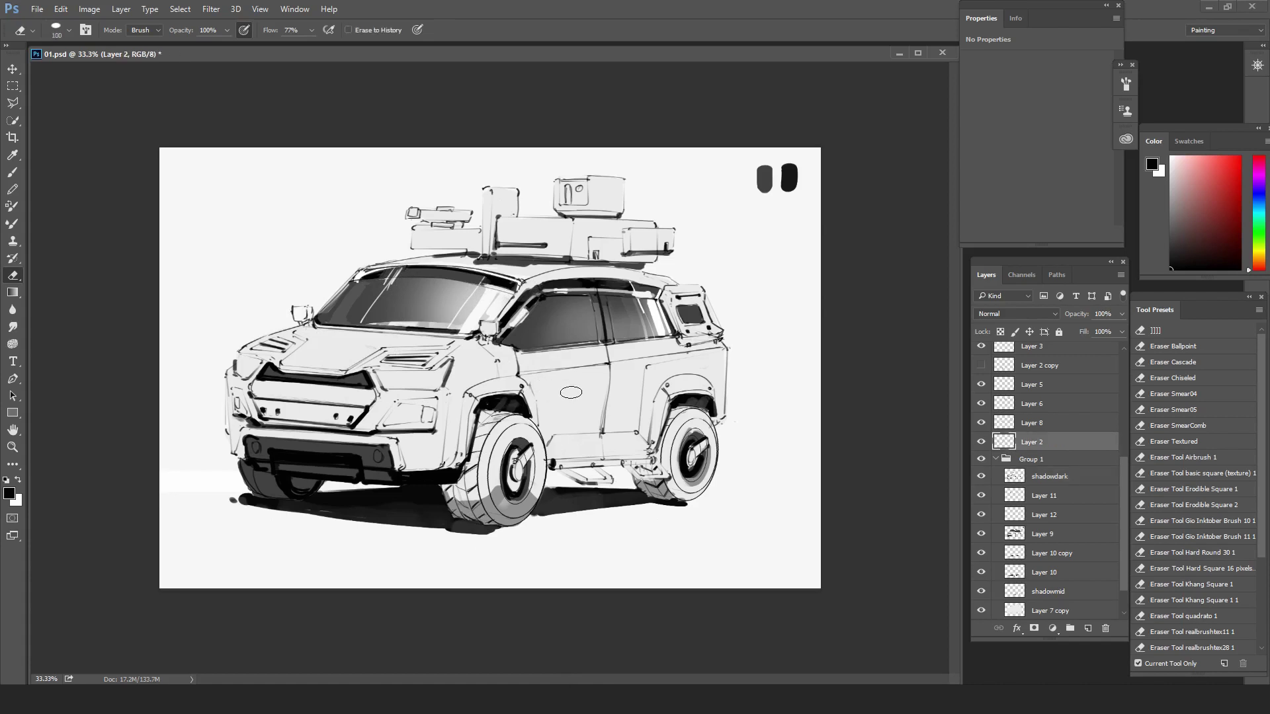
- Draw fine panel lines and a small circle detail on the roof equipment on Layer 2, and save
scroll(1045, 476, down, 1)
key(b)
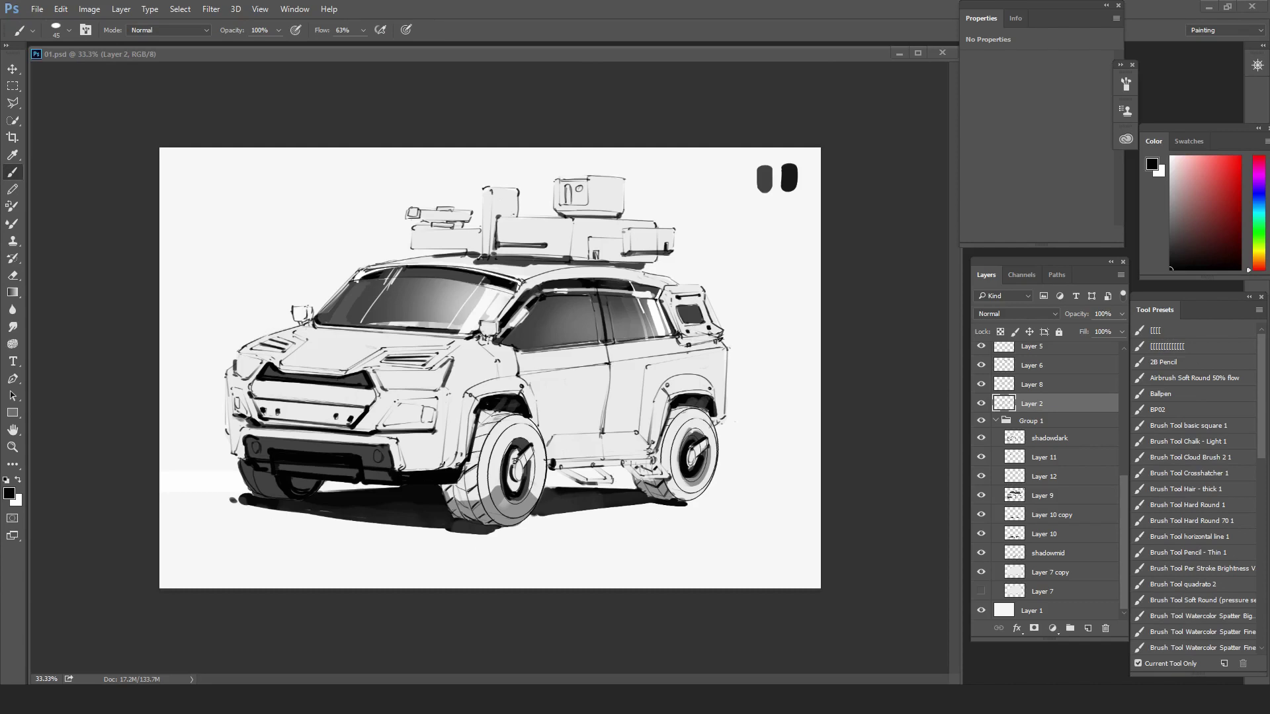
key(bracketleft)
key(bracketleft)
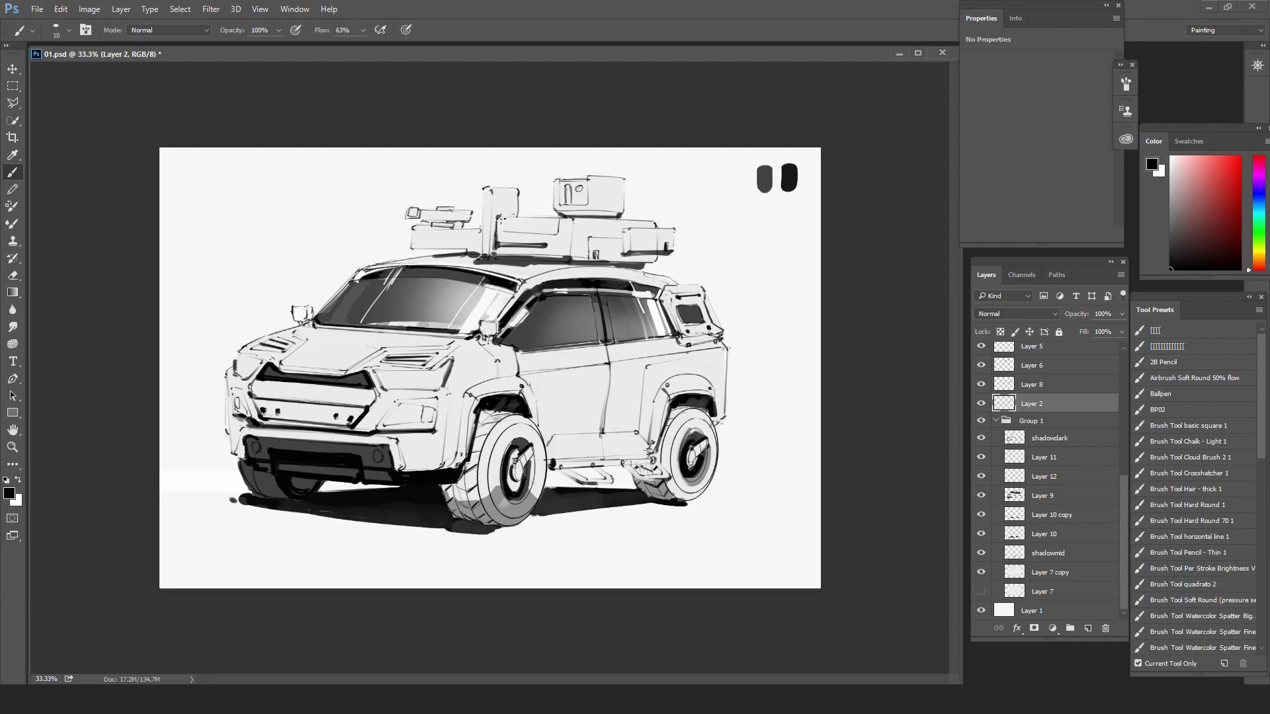
key(alt+Tab)
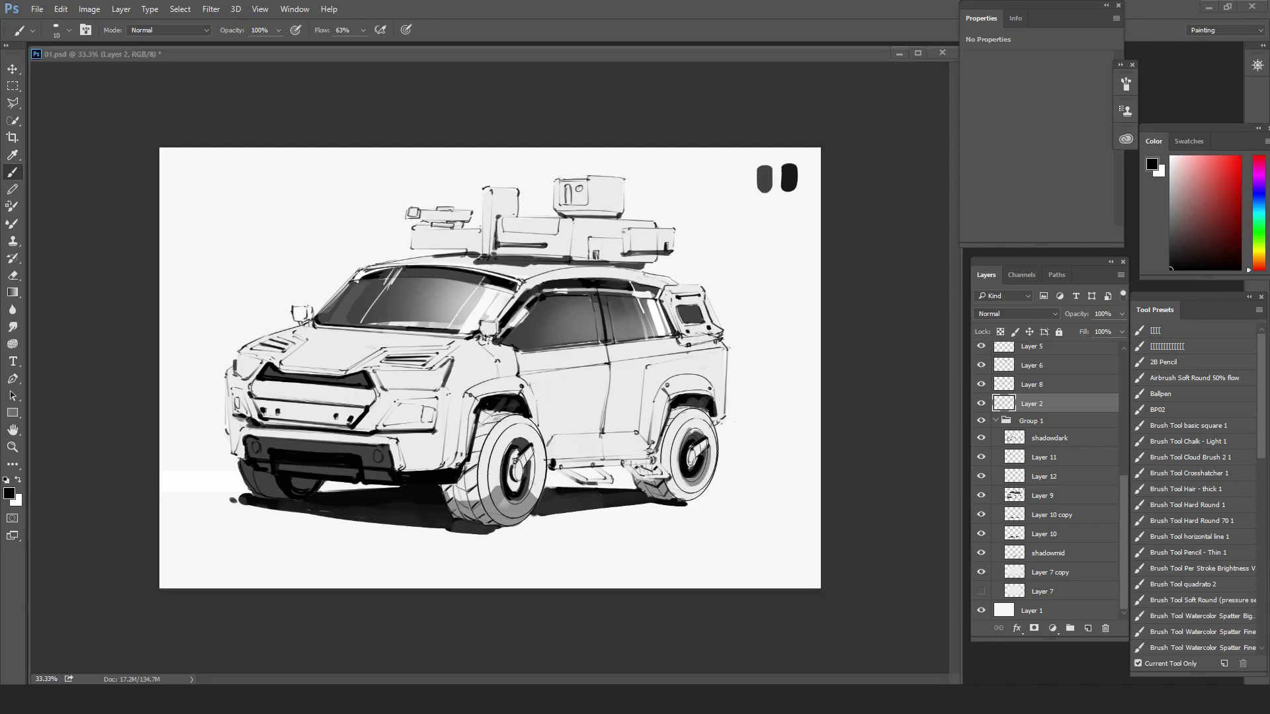
click(631, 49)
key(F2)
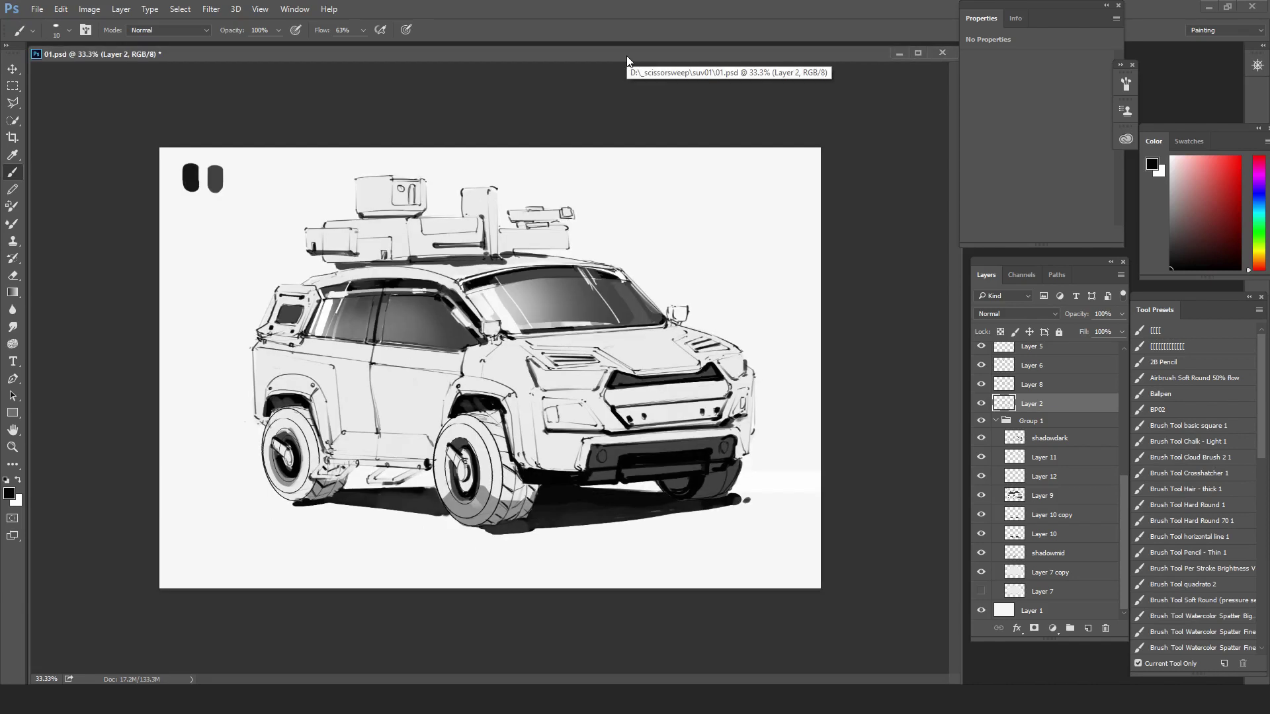
key(alt+Tab)
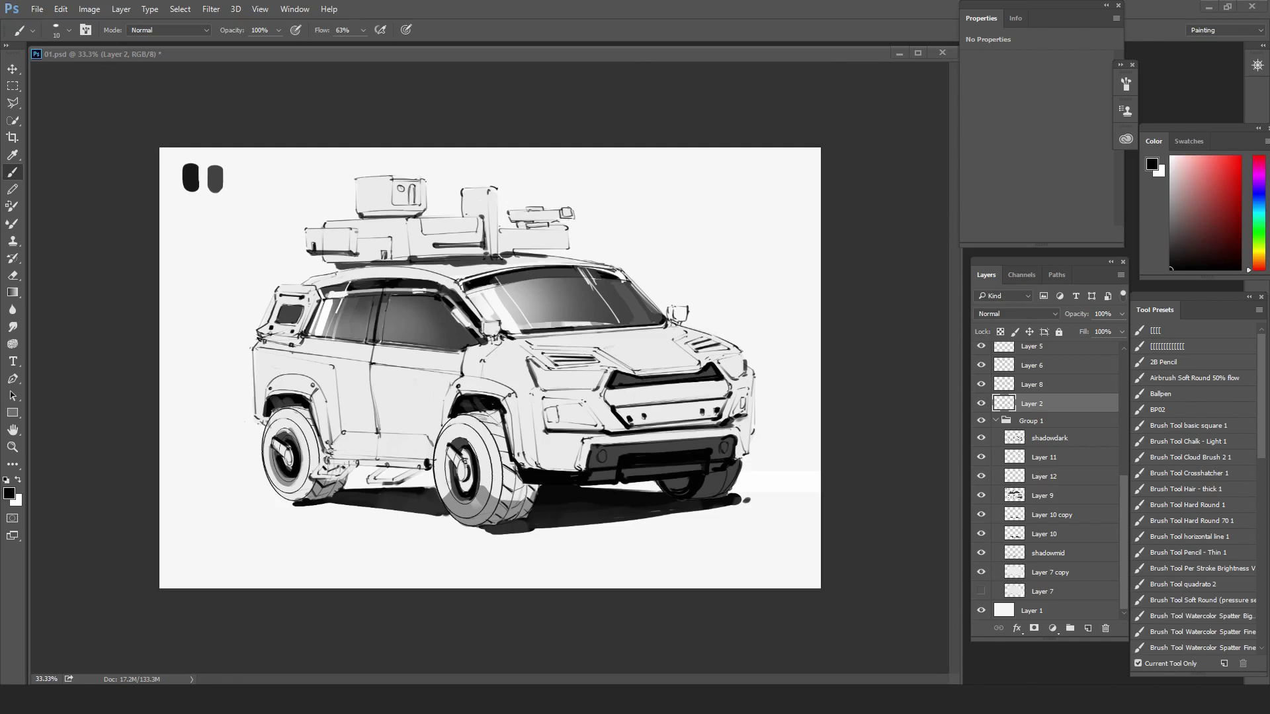
click(621, 4)
key(h)
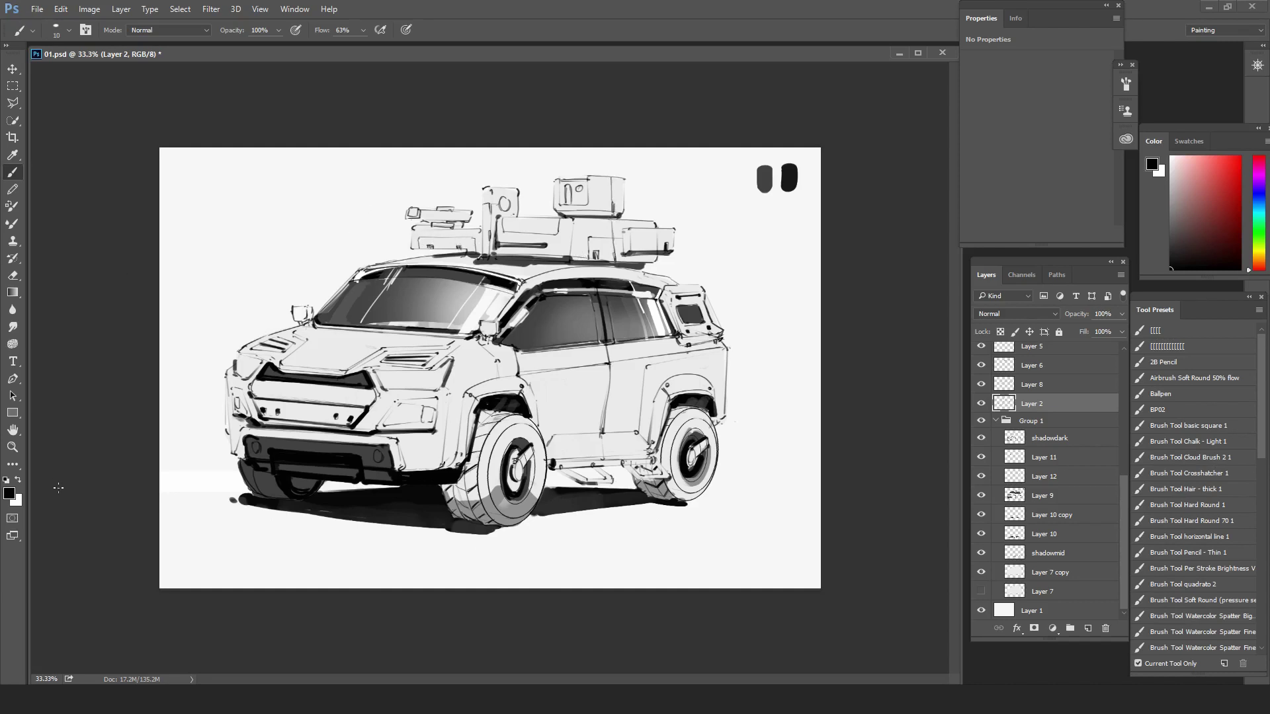
key(ctrl+s)
- Paint black shadows on the roof equipment on shadowdark, add a thin rear antenna, flip the canvas horizontally, and save
ctrl+click(233, 500)
key(bracketright)
key(bracketright)
key(bracketright)
mouse_move(554, 246)
mouse_down()
mouse_move(576, 250)
mouse_move(609, 216)
mouse_up()
key(ctrl+z)
drag(631, 266, 638, 265)
drag(595, 252, 595, 259)
drag(496, 245, 543, 246)
mouse_move(495, 244)
mouse_down()
mouse_move(562, 259)
mouse_move(529, 263)
mouse_up()
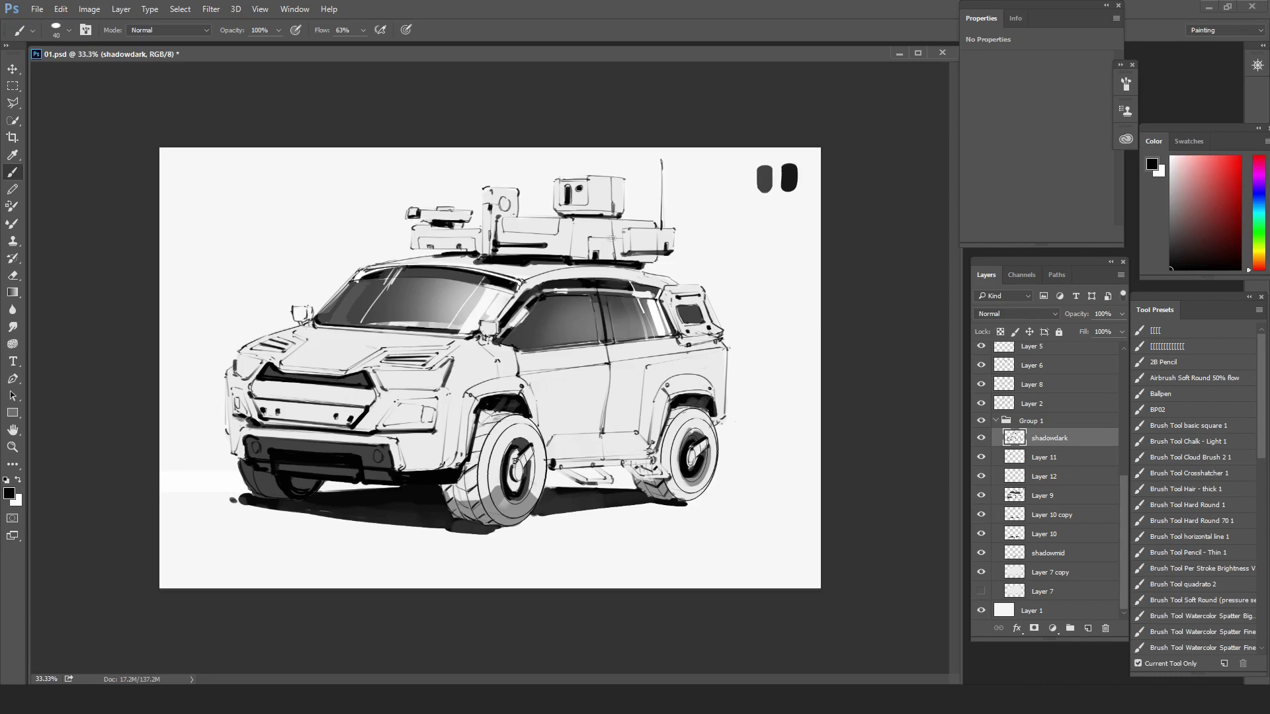
key(ctrl+shift+h)
key(ctrl+s)
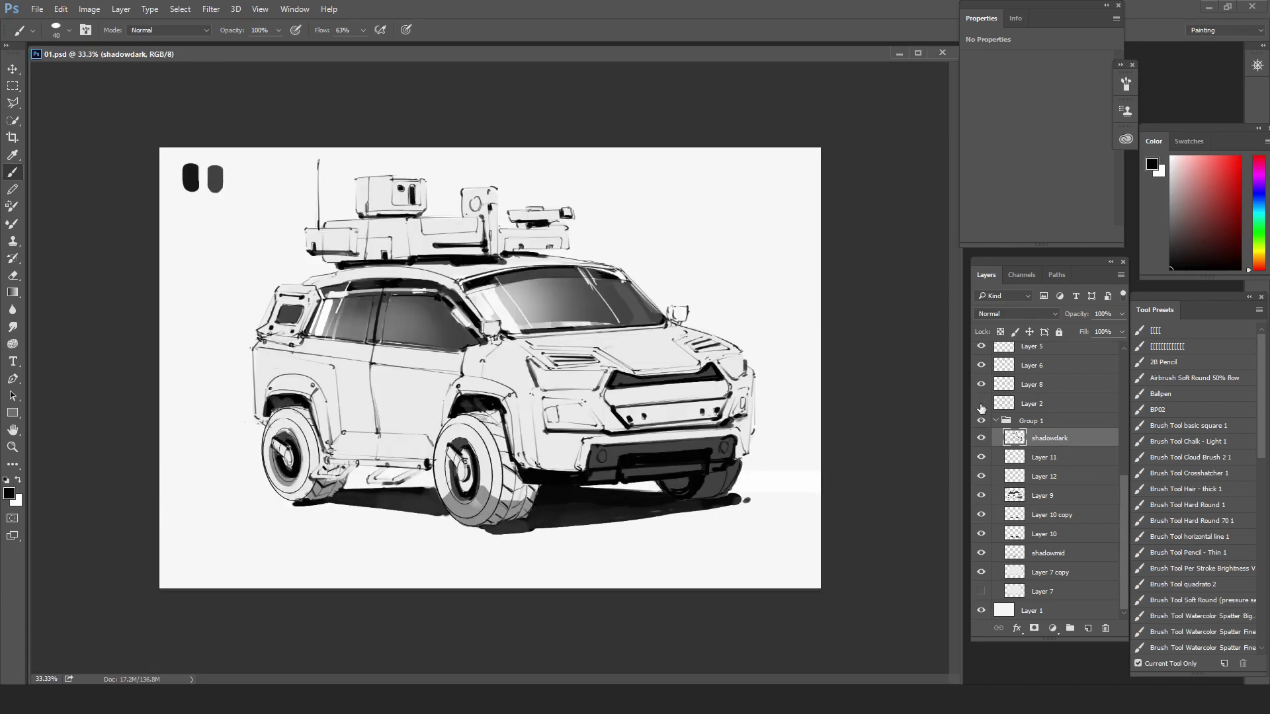
- Select Layer 9 and toggle its visibility to examine which dark fills it holds
click(1044, 365)
key(e)
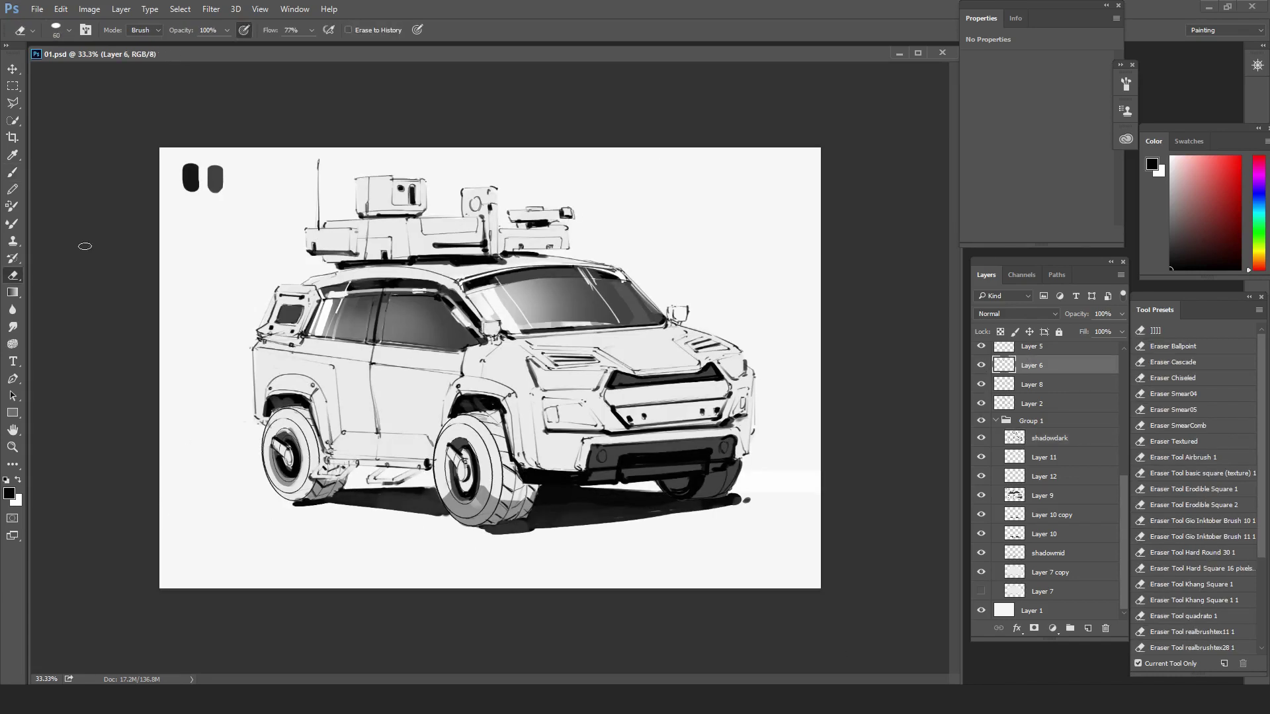
click(981, 495)
click(1045, 495)
click(981, 496)
click(981, 496)
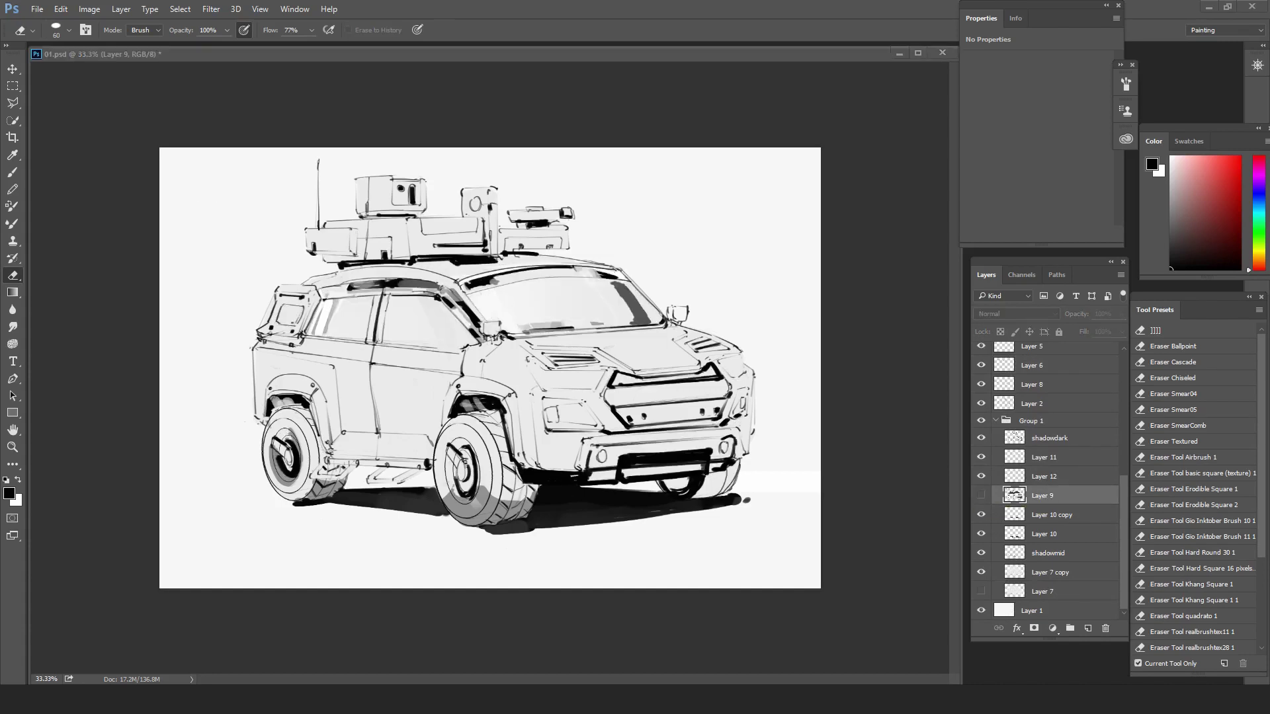
click(981, 495)
click(980, 495)
click(980, 495)
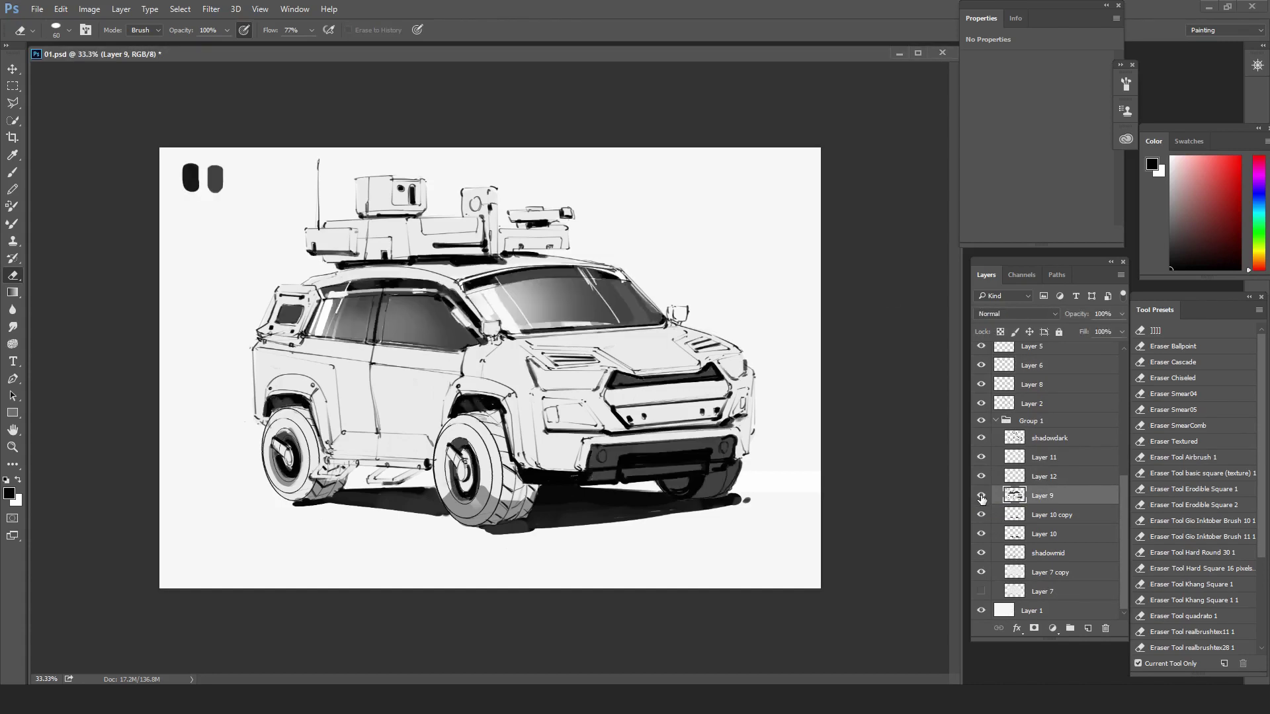
key(ctrl+s)
click(981, 496)
click(980, 495)
- Erase the two dark value swatches in the canvas corner with an enlarged eraser on Layer 9, and save
key(])
key(])
key(])
key(])
key(])
key(])
key(])
key(])
key(])
drag(193, 188, 207, 175)
key(ctrl+s)
- Select all layers, move the whole drawing slightly down and to the right on the canvas, and save
key(ctrl+alt+a)
click(16, 73)
drag(490, 357, 496, 378)
key(ctrl+s)
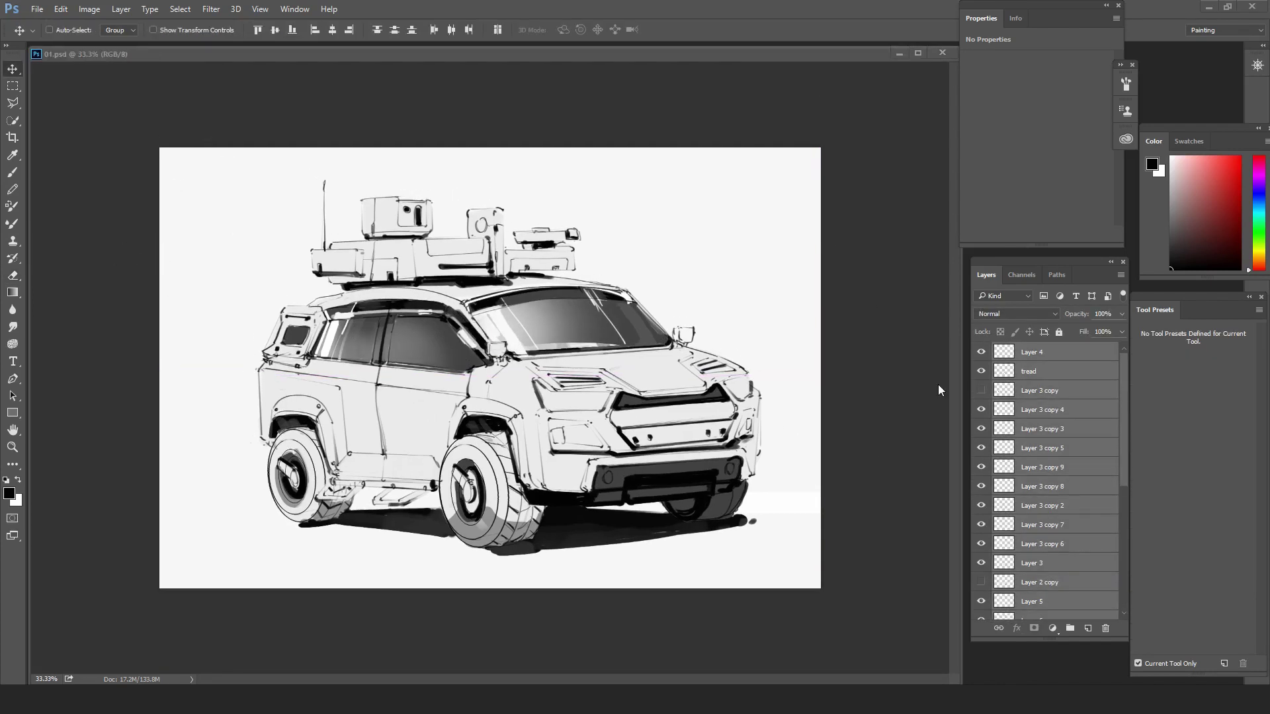
- Outline the side windows and the windshield on Layer 9 with the Polygonal Lasso
scroll(1045, 490, down, 8)
click(1043, 502)
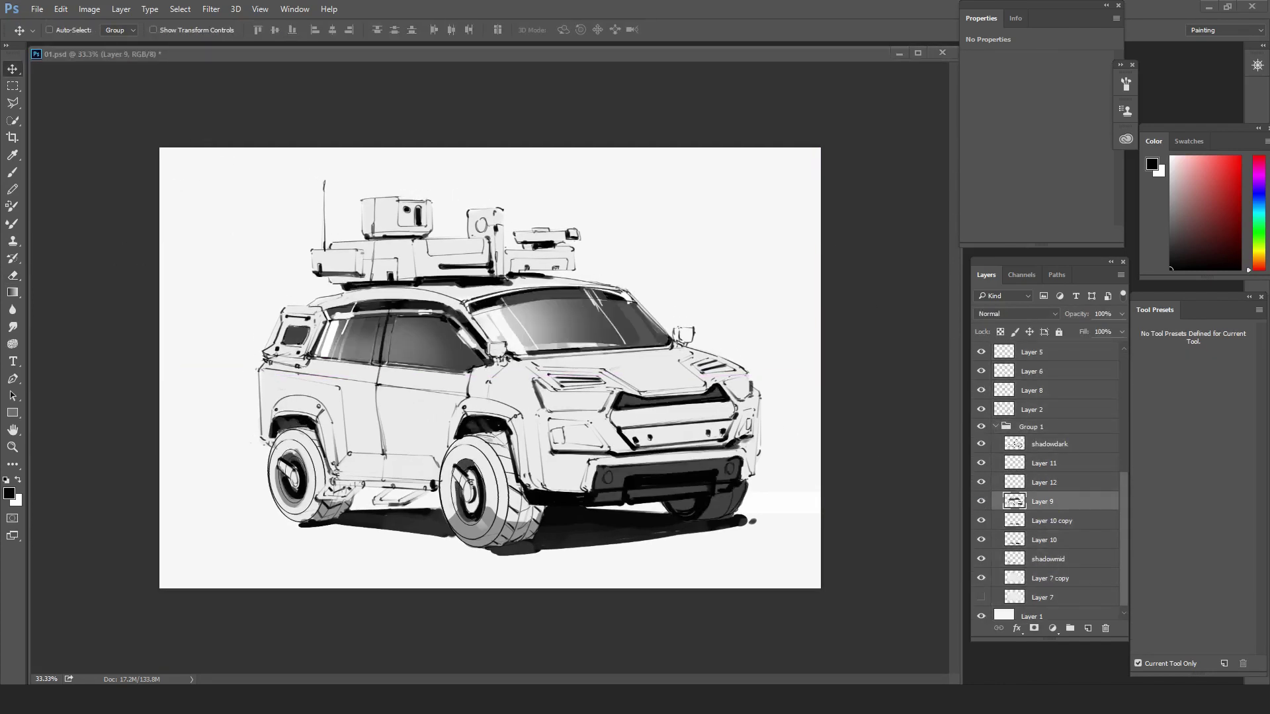
key(l)
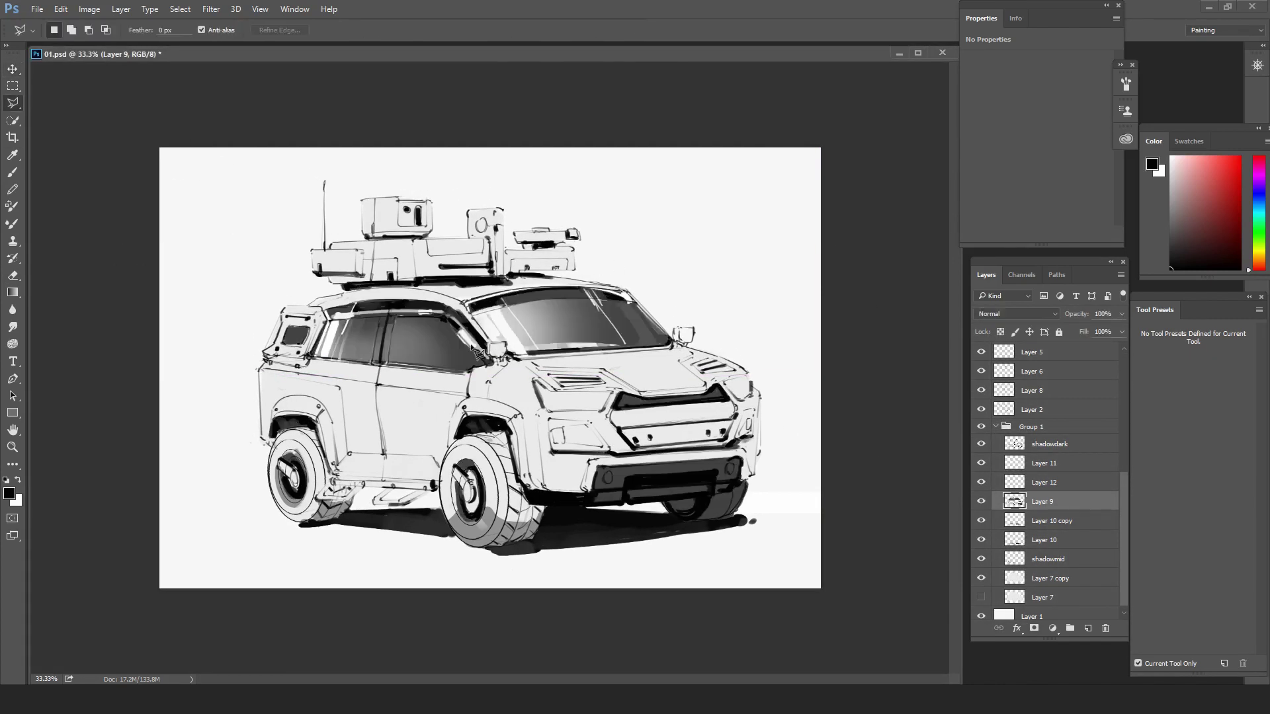
click(310, 359)
click(468, 374)
click(491, 363)
shift+click(671, 345)
click(626, 291)
click(562, 288)
click(467, 305)
click(512, 357)
click(670, 349)
click(622, 291)
click(468, 301)
click(508, 357)
- Try lightening the selected windows on Layer 9 with Levels at a black output level of 131
key(ctrl+l)
drag(711, 343, 799, 353)
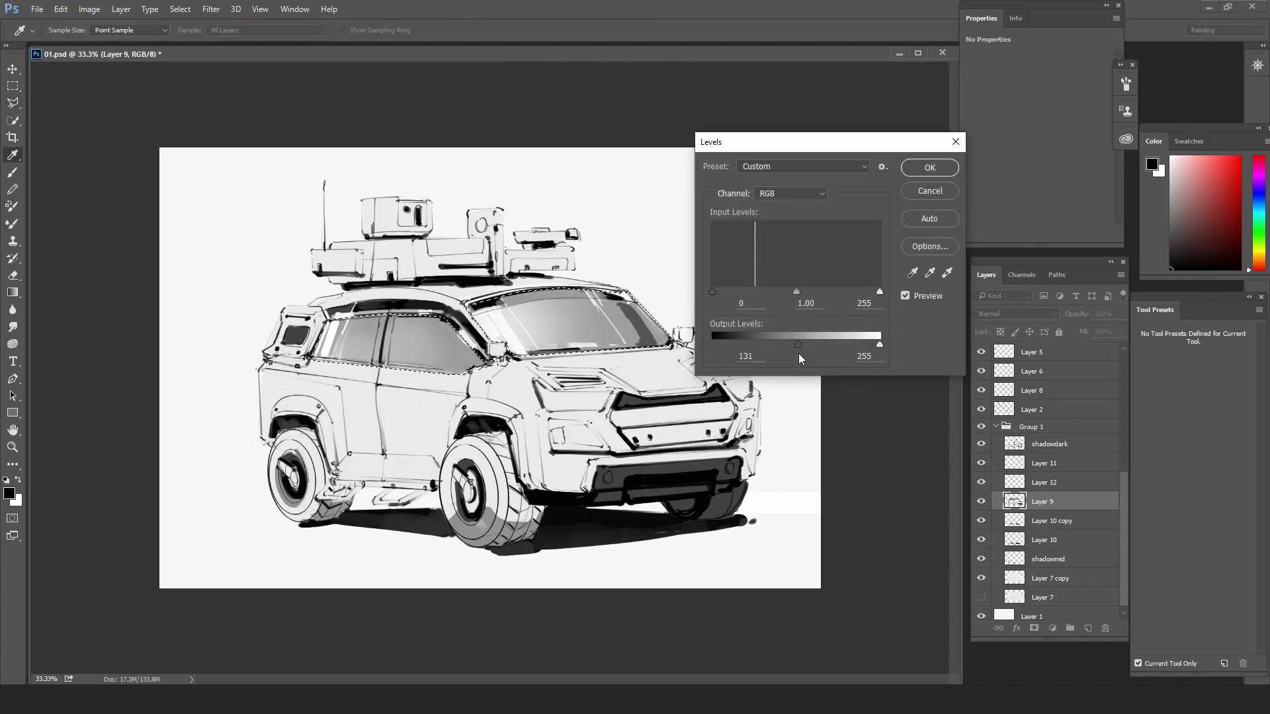
click(929, 168)
key(ctrl+z)
- Copy the selected windows to a new layer and lighten them with Levels at a black output level of 65
key(ctrl+j)
key(ctrl+l)
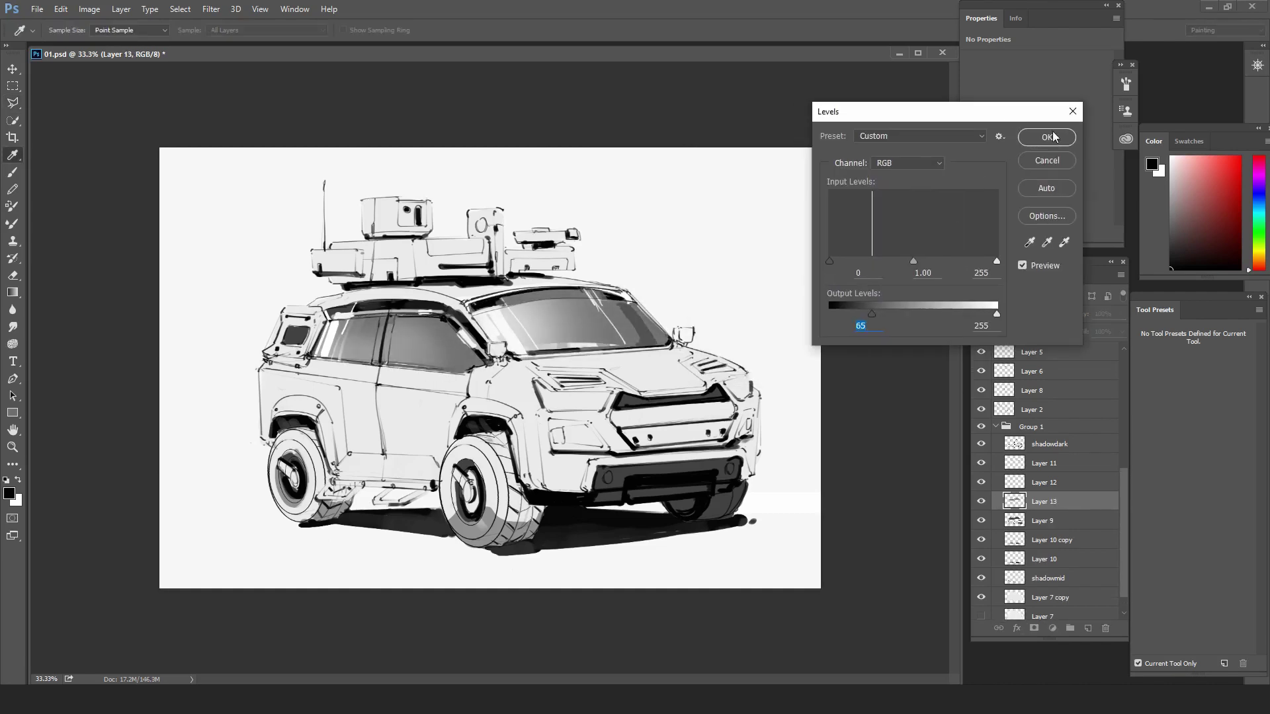
click(1053, 137)
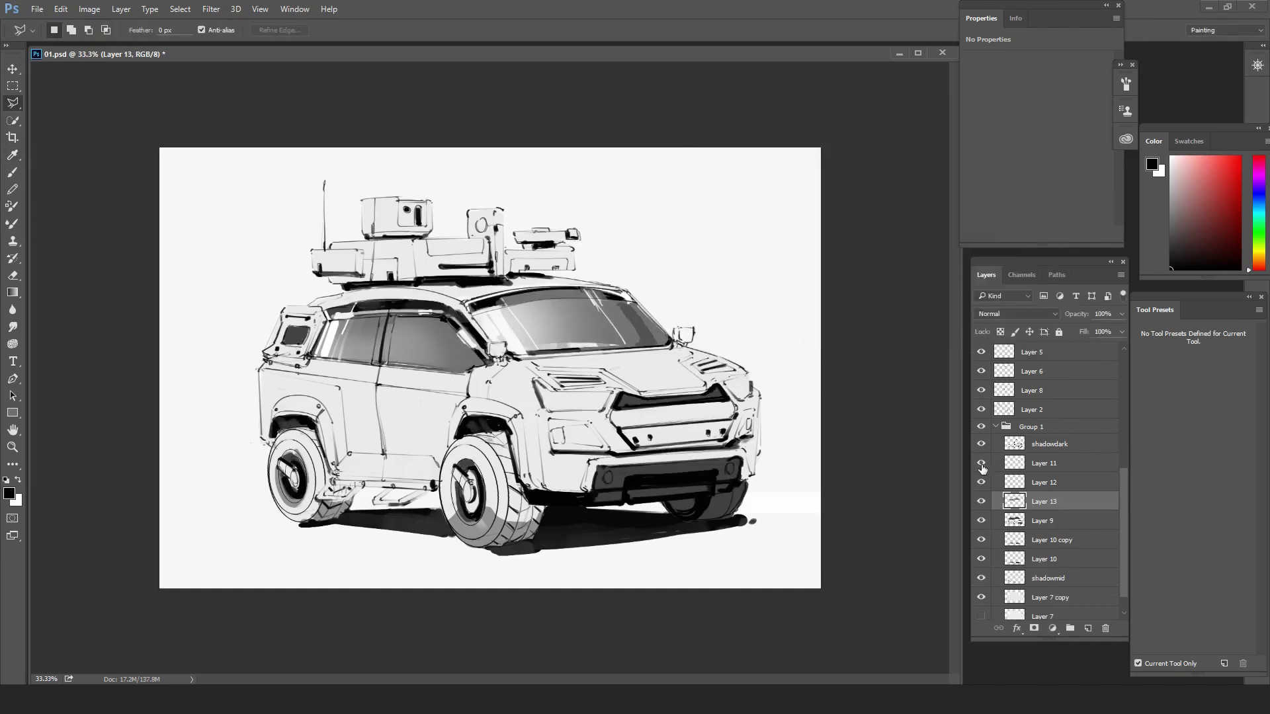
- Compare Layer 12 hidden and shown, and soften the windshield reflection on it with the eraser
click(981, 484)
click(980, 485)
click(981, 484)
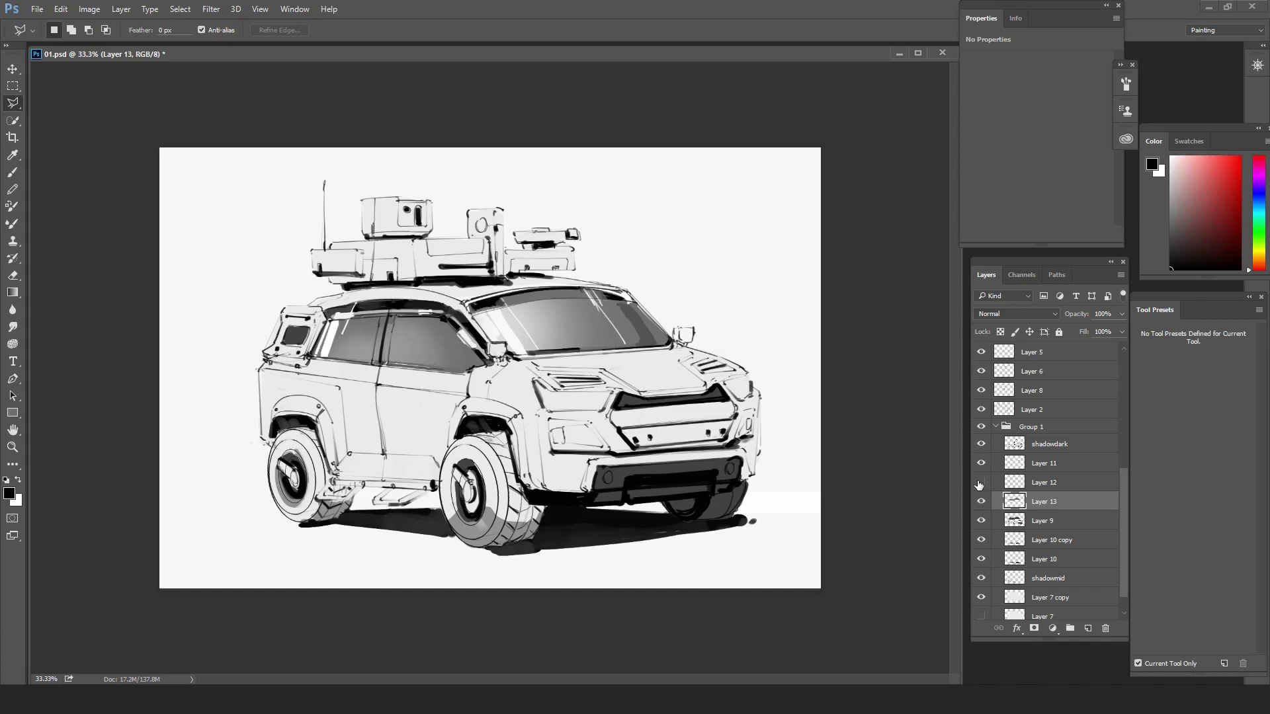
click(981, 484)
click(1036, 484)
key(e)
drag(544, 349, 615, 343)
- Enlarge the eraser to clean up Layer 11, and flip the canvas horizontally
click(1044, 463)
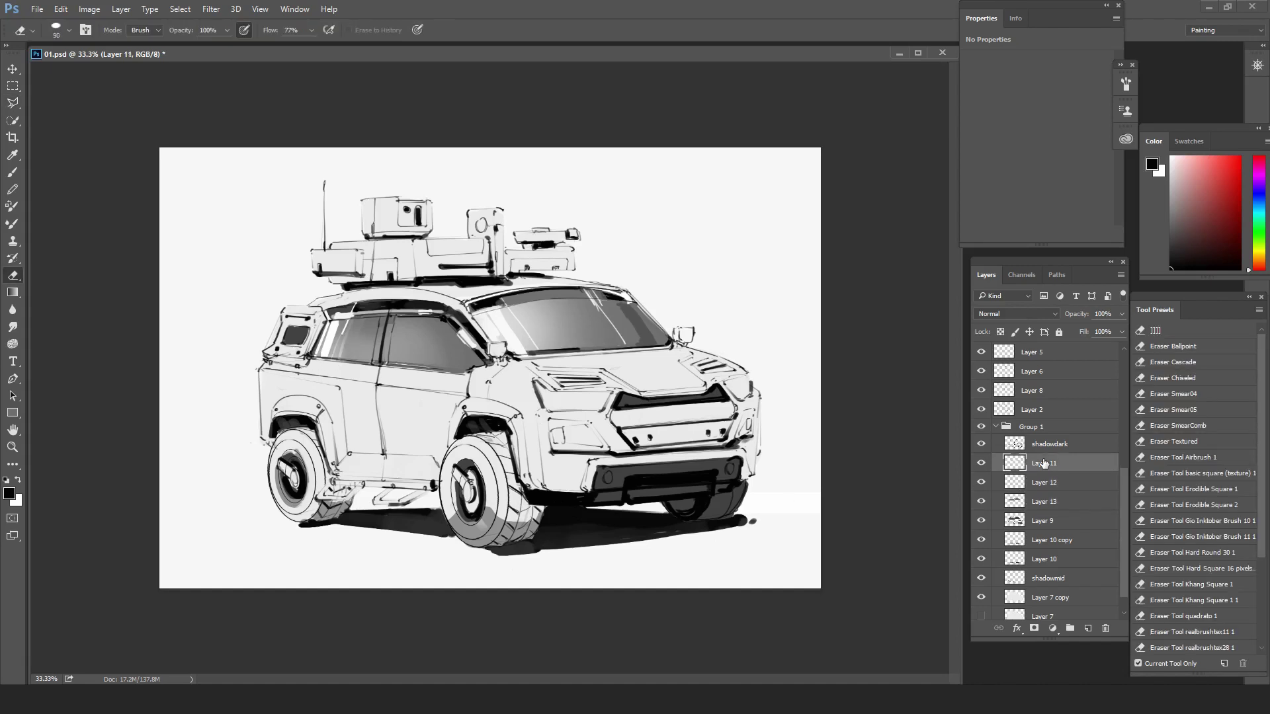
key(bracketright)
key(bracketright)
key(bracketright)
drag(726, 59, 724, 59)
key(ctrl+shift+h)
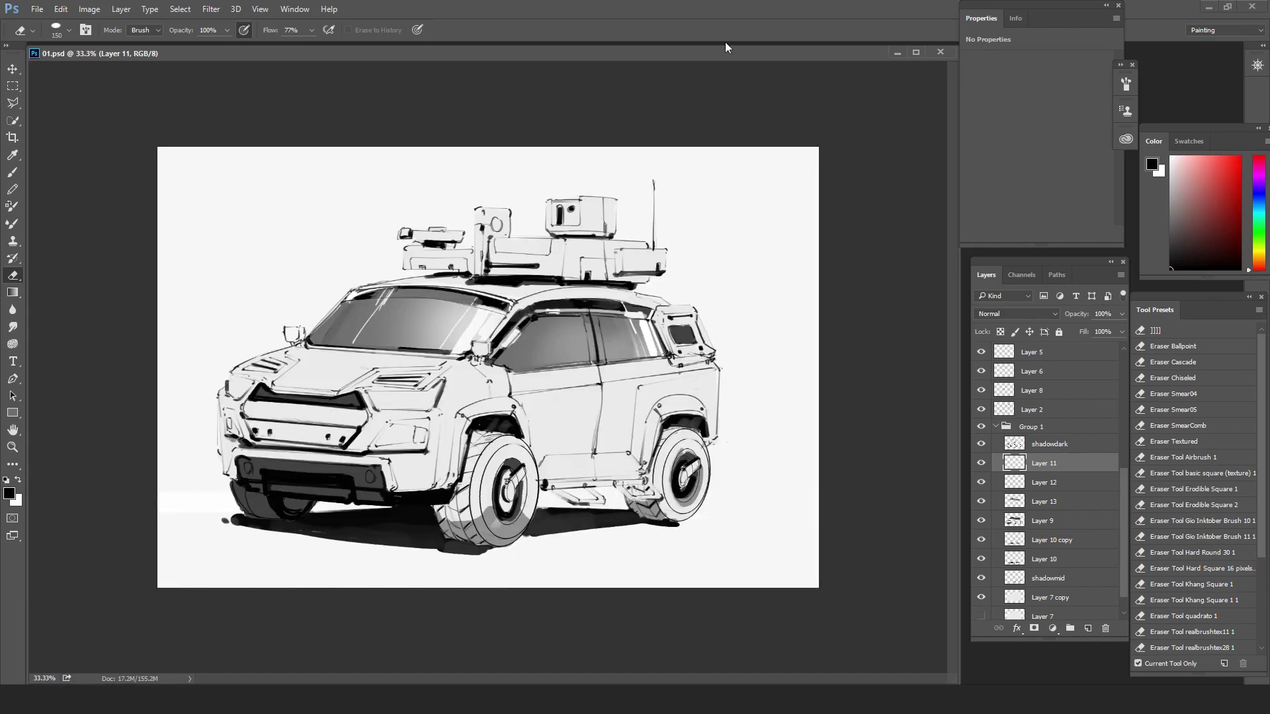
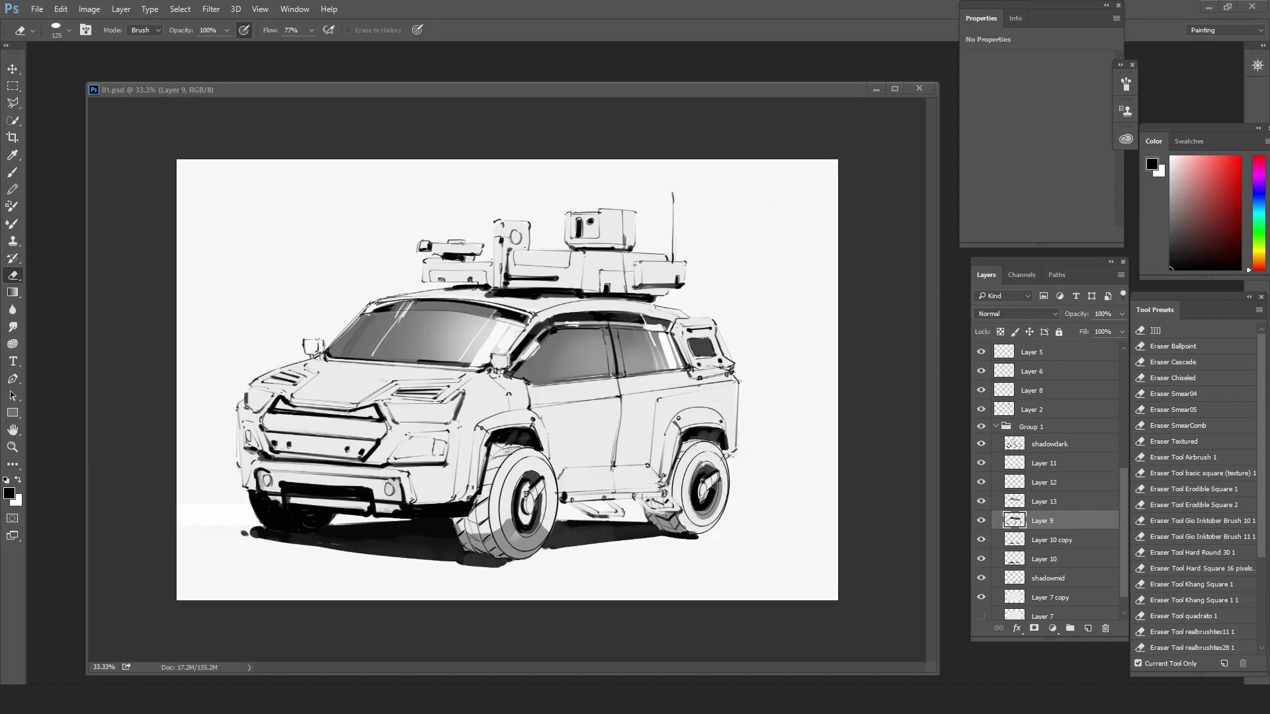
- Add a new layer above Layer 4 inside a new group, name both color, and set the Multiply blend mode
scroll(1068, 456, up, 10)
click(1052, 351)
key(ctrl+shift+n)
key(Return)
key(ctrl+g)
double_click(1033, 351)
text(color)
click(1016, 314)
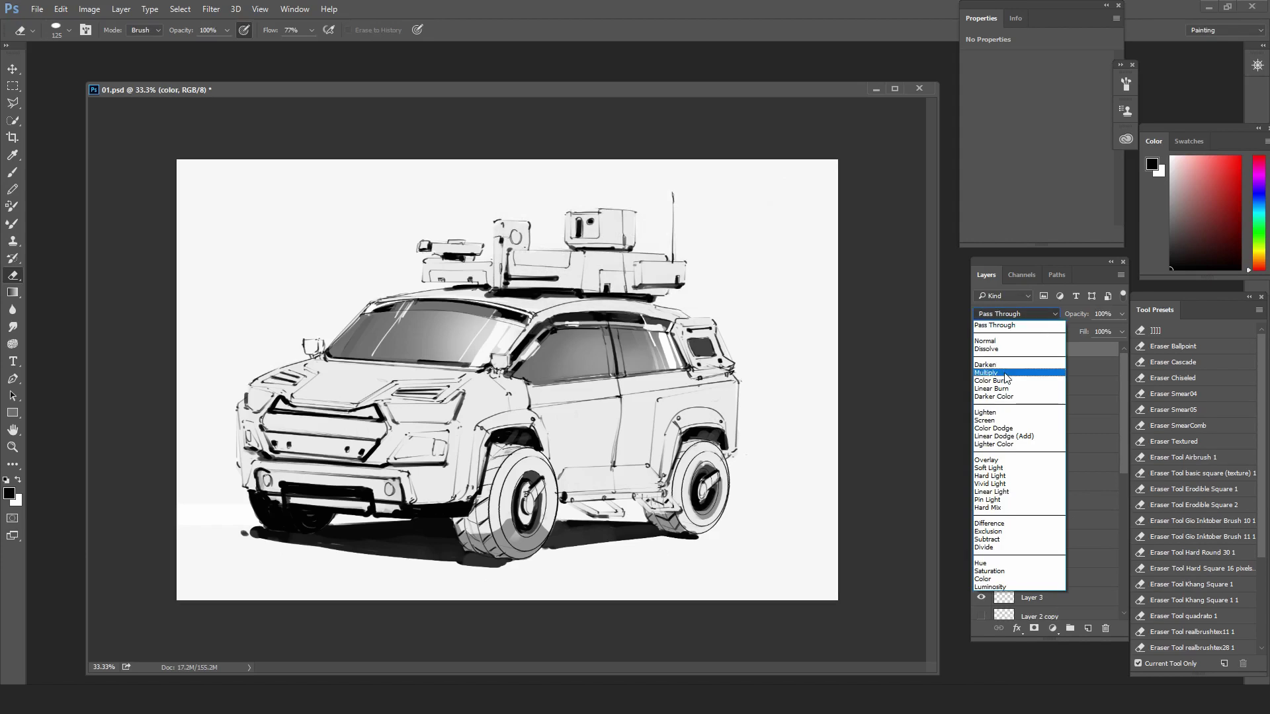
click(1005, 373)
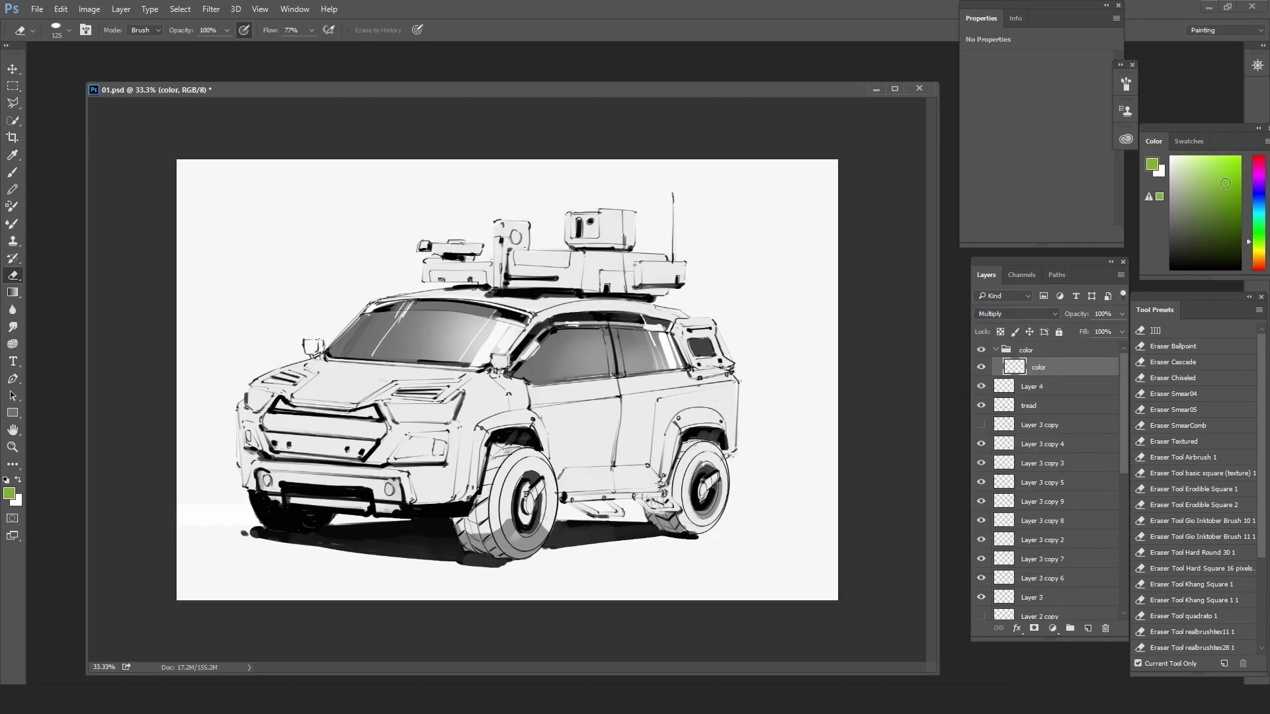
- Paint a light green band across the hood and the upper side of the body on the color layer
click(1258, 245)
click(1213, 173)
key(b)
drag(607, 449, 576, 361)
key(ctrl+z)
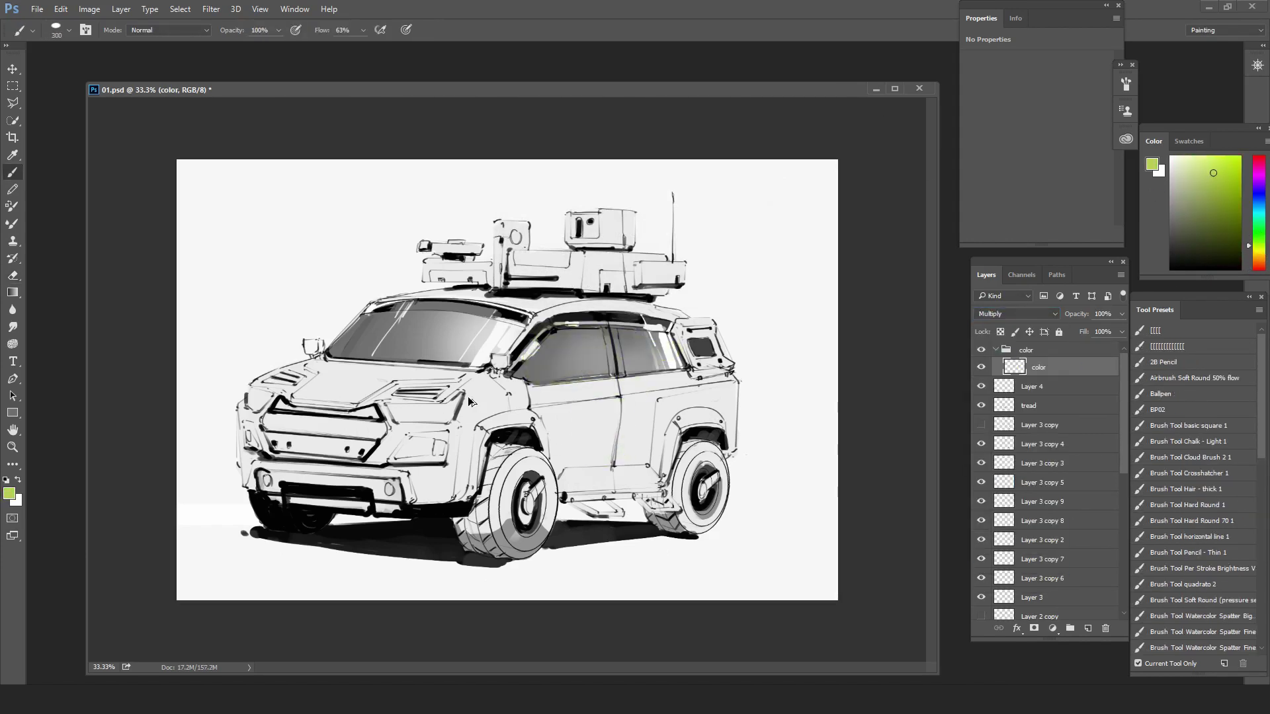
key(bracketleft)
key(bracketleft)
key(bracketleft)
key(bracketleft)
key(bracketleft)
mouse_move(737, 387)
mouse_down()
mouse_move(525, 392)
mouse_move(321, 367)
mouse_move(259, 396)
mouse_move(324, 397)
mouse_up()
- Shift the painted band's hue from green to blue with Hue/Saturation
key(ctrl+u)
mouse_move(1051, 365)
mouse_down()
mouse_move(994, 365)
mouse_move(1102, 367)
mouse_move(1091, 368)
mouse_up()
key(Return)
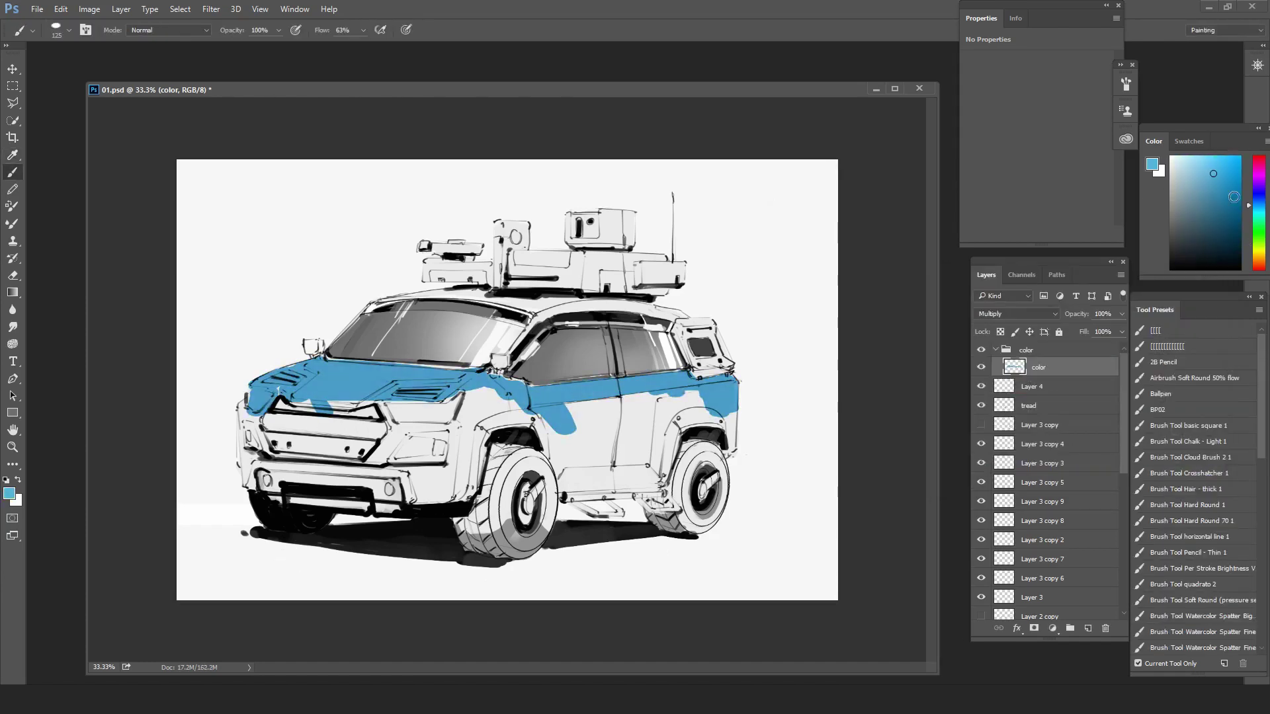
- Pick a muted grey-blue and paint it over the doors and rear fender on the color layer
drag(1189, 181, 1189, 179)
mouse_move(731, 385)
mouse_down()
mouse_move(724, 400)
mouse_move(539, 391)
mouse_move(645, 393)
mouse_move(493, 415)
mouse_move(562, 441)
mouse_up()
key(bracketright)
key(bracketright)
key(bracketright)
key(bracketright)
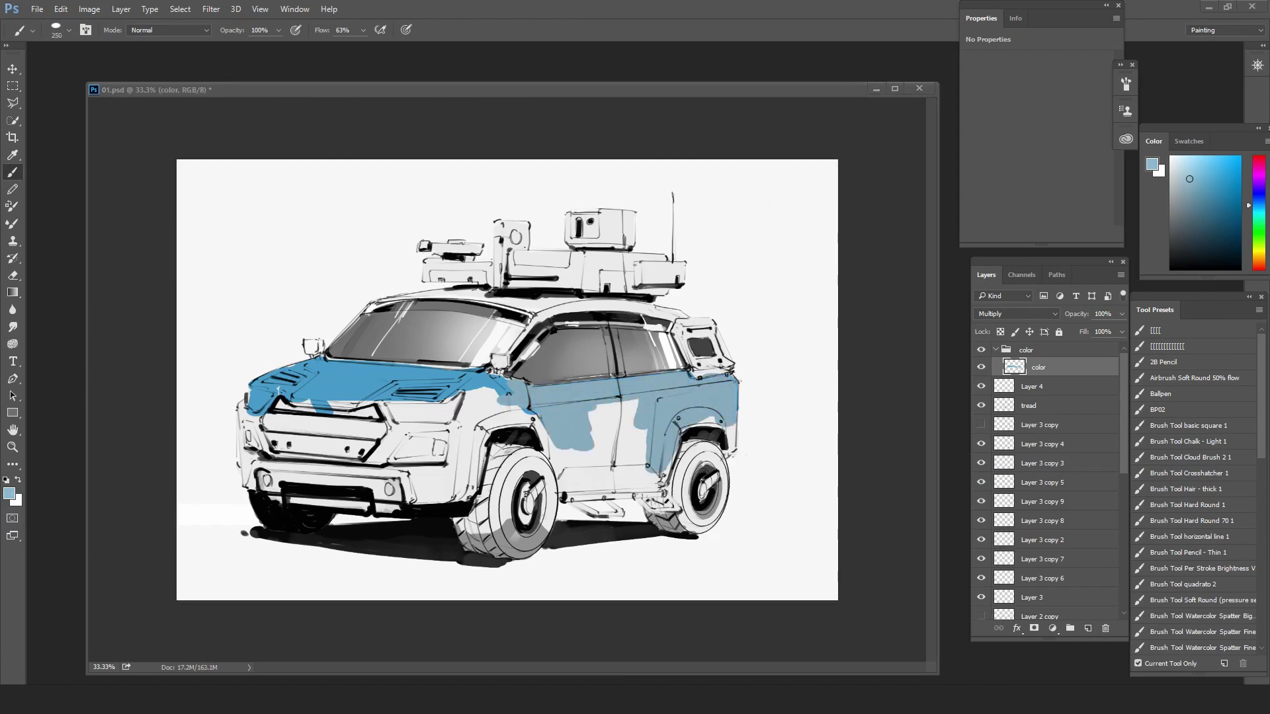
- Pick a yellow and paint the hood, grille, front bumper and front fender on the color layer
click(1259, 252)
click(1199, 174)
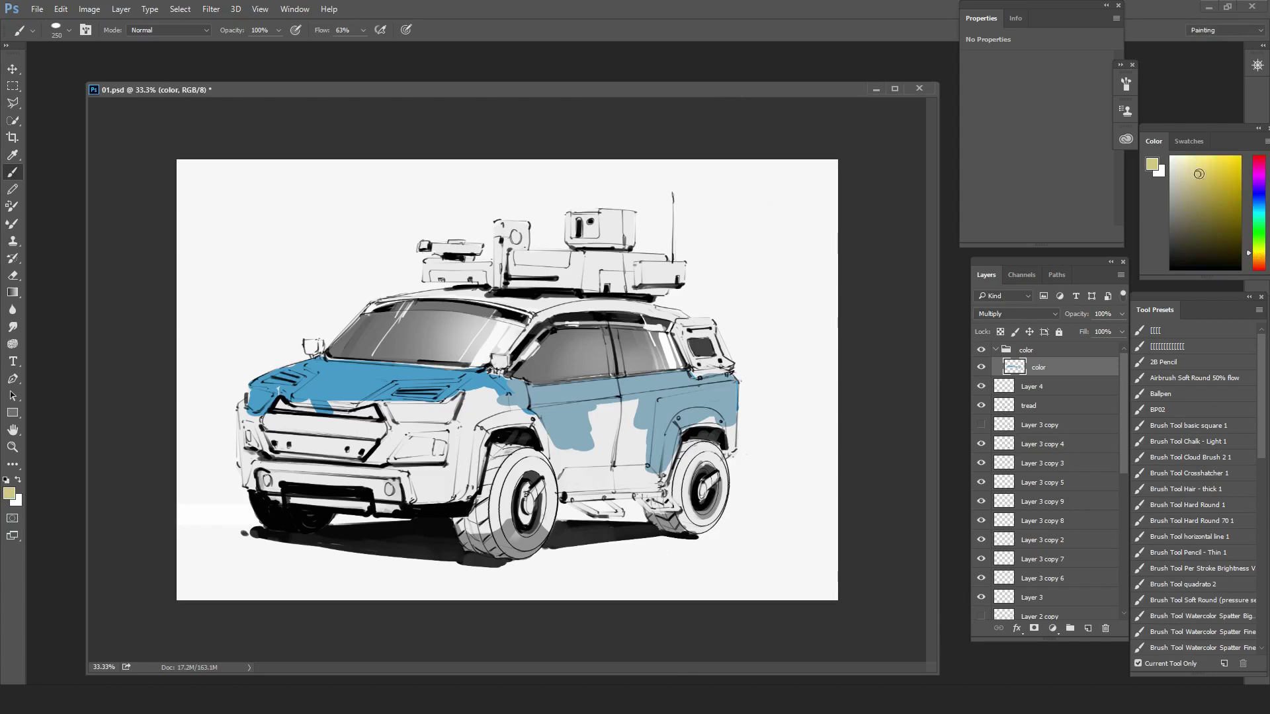
mouse_move(681, 387)
mouse_down()
mouse_move(661, 430)
mouse_move(291, 377)
mouse_move(261, 413)
mouse_up()
key(bracketleft)
mouse_move(519, 416)
mouse_down()
mouse_move(312, 417)
mouse_move(250, 469)
mouse_move(386, 504)
mouse_up()
mouse_move(547, 423)
mouse_down()
mouse_move(562, 450)
mouse_move(589, 436)
mouse_up()
- Fill the doors, rear fender, sill and roof with yellow on the color layer using a smaller brush
key(bracketleft)
key(bracketleft)
key(bracketleft)
key(bracketleft)
key(bracketleft)
key(bracketleft)
drag(609, 383, 500, 379)
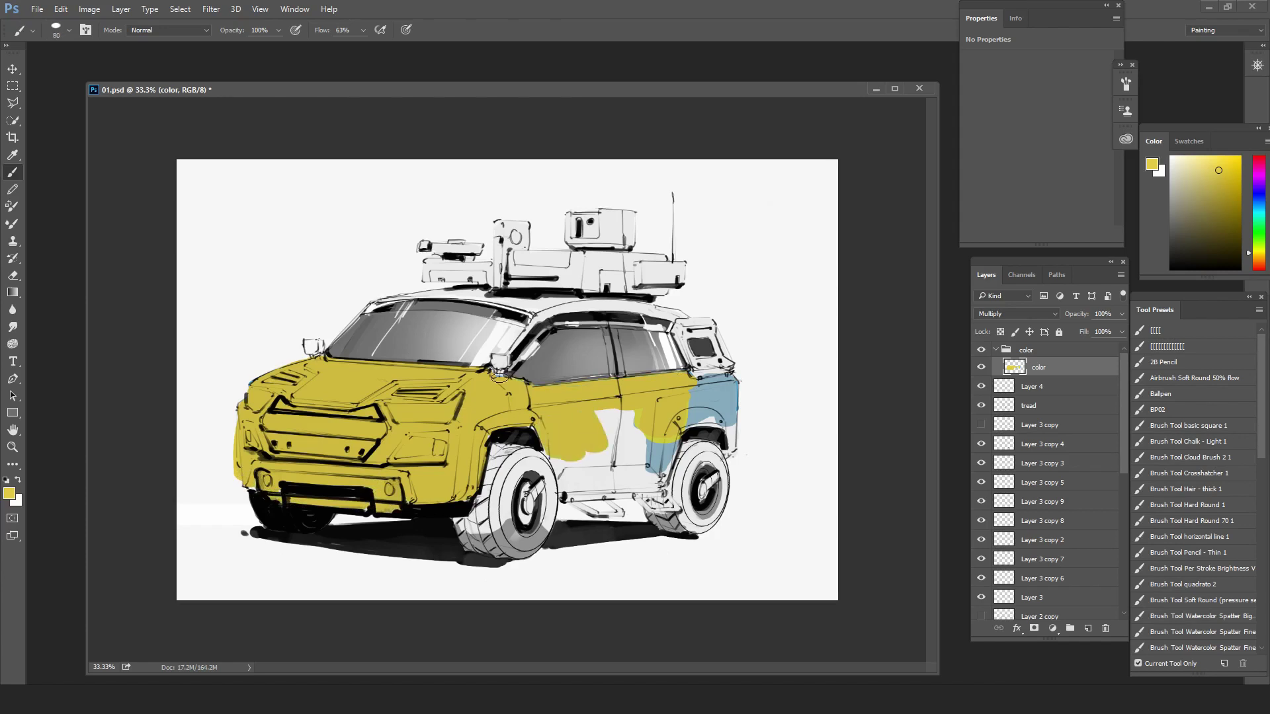
mouse_move(693, 410)
mouse_down()
mouse_move(730, 396)
mouse_move(668, 448)
mouse_move(615, 436)
mouse_up()
mouse_move(655, 484)
mouse_down()
mouse_move(550, 446)
mouse_move(639, 498)
mouse_move(562, 495)
mouse_up()
key(bracketleft)
mouse_move(503, 303)
mouse_down()
mouse_move(575, 303)
mouse_move(430, 295)
mouse_move(674, 311)
mouse_move(541, 314)
mouse_up()
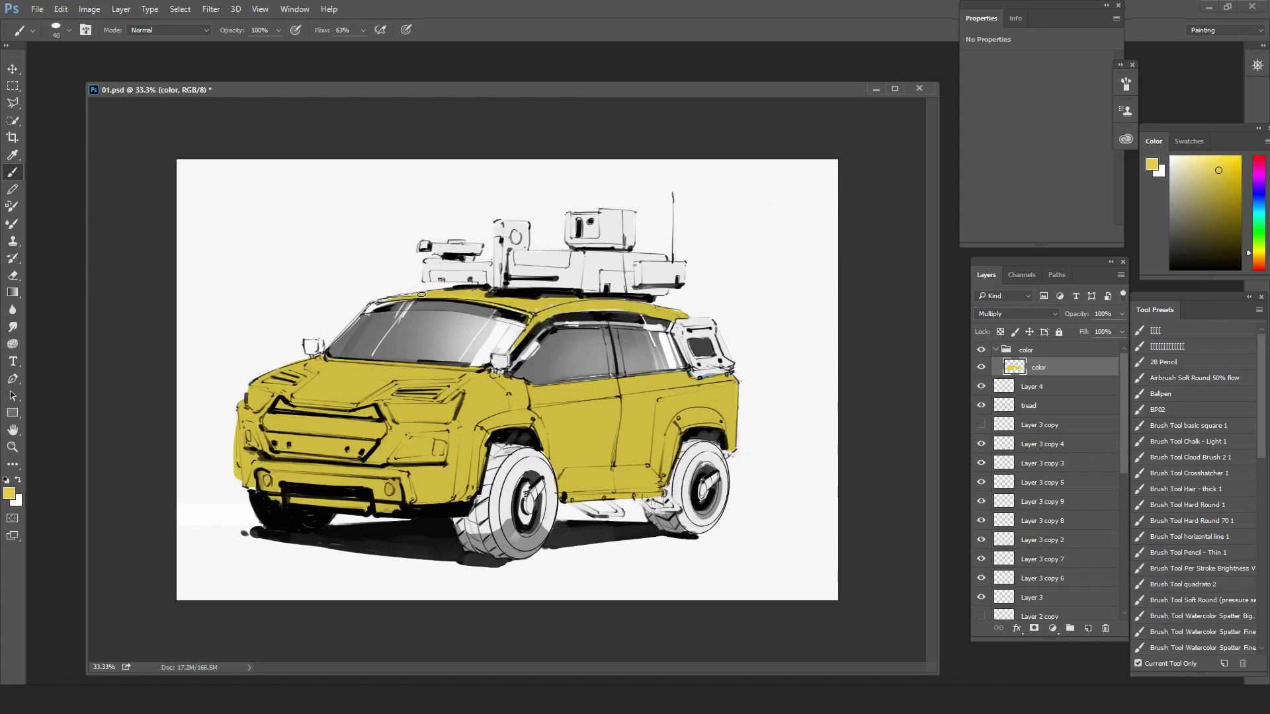
- Pick a dark grey and paint the frame around the rear quarter window on the color layer
mouse_move(1171, 225)
mouse_down()
mouse_move(1169, 199)
mouse_move(1170, 231)
mouse_up()
key(bracketright)
drag(713, 323, 677, 325)
mouse_move(677, 326)
mouse_down()
mouse_move(690, 362)
mouse_move(719, 374)
mouse_up()
mouse_move(718, 360)
mouse_down()
mouse_move(712, 334)
mouse_move(714, 363)
mouse_move(701, 367)
mouse_up()
key(bracketleft)
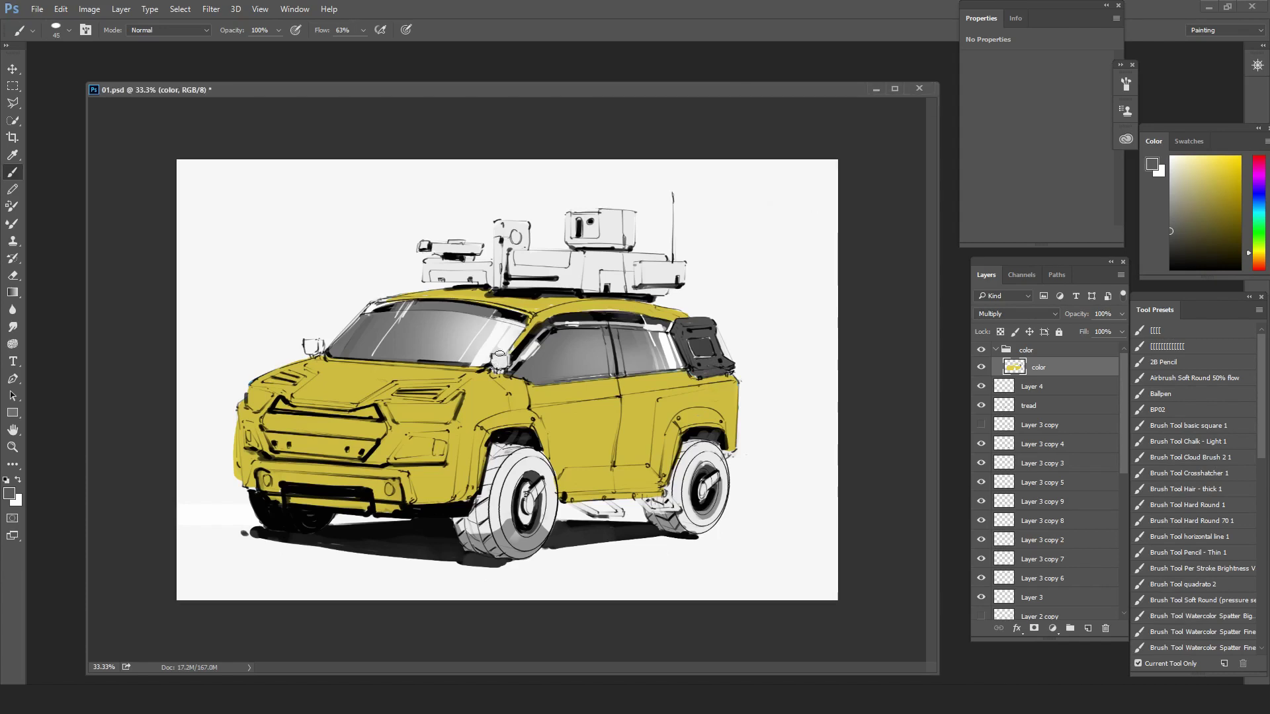
- Paint the side mirrors and the upper roof-mounted equipment dark grey on the color layer
key(bracketleft)
drag(306, 342, 317, 351)
key(bracketright)
mouse_move(609, 222)
mouse_down()
mouse_move(579, 238)
mouse_move(576, 221)
mouse_up()
drag(519, 231, 497, 281)
mouse_move(490, 262)
mouse_down()
mouse_move(433, 261)
mouse_move(477, 271)
mouse_move(473, 246)
mouse_move(437, 252)
mouse_move(415, 281)
mouse_move(423, 247)
mouse_up()
- Fill the base of the roof equipment with dark grey on the color layer, and flip the canvas horizontally
key(bracketleft)
key(bracketleft)
drag(664, 256, 531, 252)
drag(683, 266, 680, 282)
mouse_move(660, 259)
mouse_down()
mouse_move(641, 282)
mouse_move(652, 259)
mouse_move(500, 287)
mouse_move(608, 277)
mouse_move(522, 275)
mouse_up()
key(bracketright)
key(bracketright)
key(ctrl+minus)
key(ctrl+y)
key(ctrl+y)
key(ctrl+shift+h)
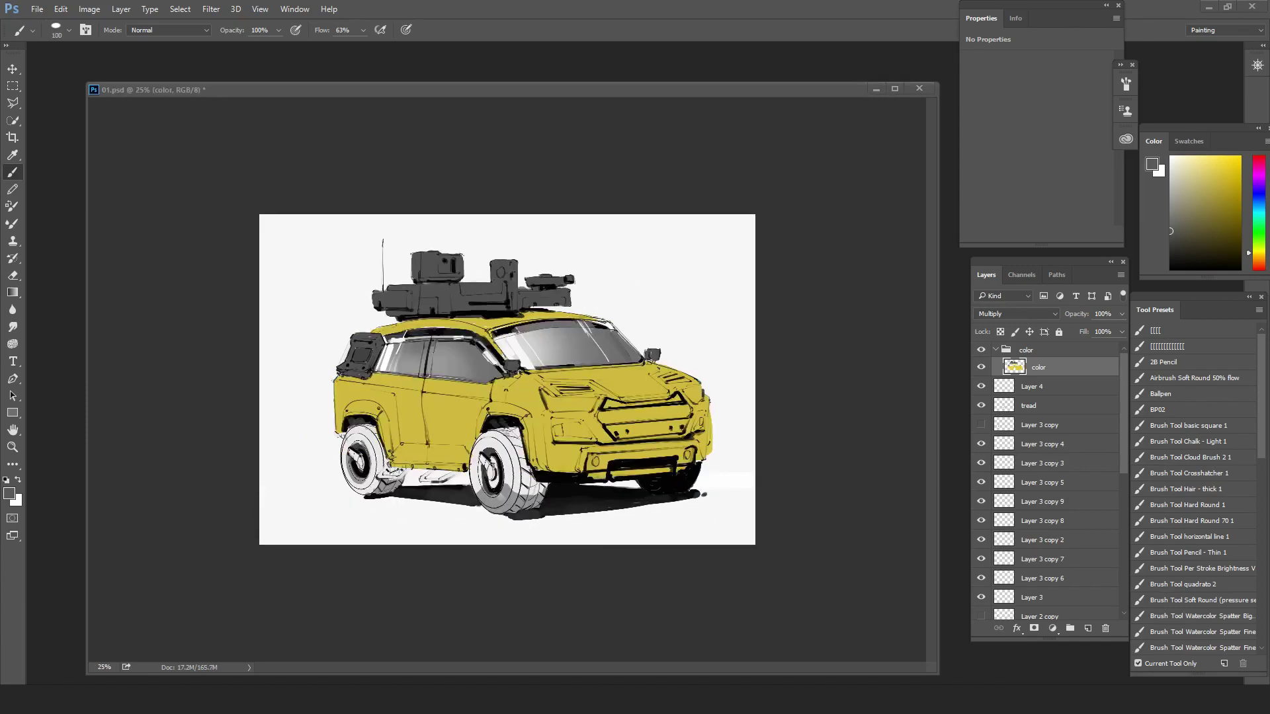
- Set the color layer to Normal, sample the pure body yellow, and paint a swatch beside the vehicle on a new layer
key(shift+alt+n)
key(i)
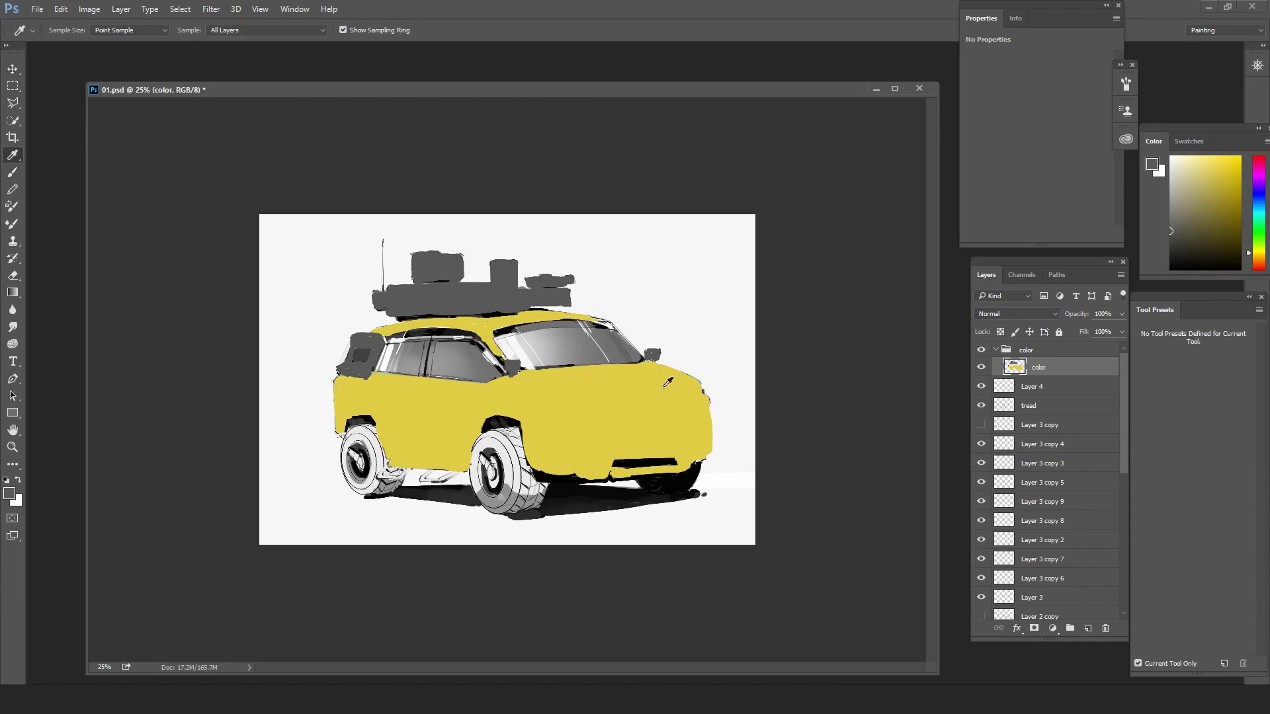
click(664, 386)
key(ctrl+shift+alt+n)
key(b)
drag(711, 250, 710, 267)
- Set the color layer back to Multiply and paint the base of the roof equipment yellow
click(1038, 387)
click(1017, 314)
click(995, 362)
drag(566, 296, 390, 313)
key(ctrl+plus)
- Sample the dark grey and touch up the upright post of the roof equipment with a smaller brush
alt+click(347, 268)
drag(520, 263, 519, 283)
key(ctrl+z)
key(bracketleft)
key(bracketleft)
key(bracketleft)
key(bracketleft)
key(bracketleft)
key(bracketleft)
key(bracketleft)
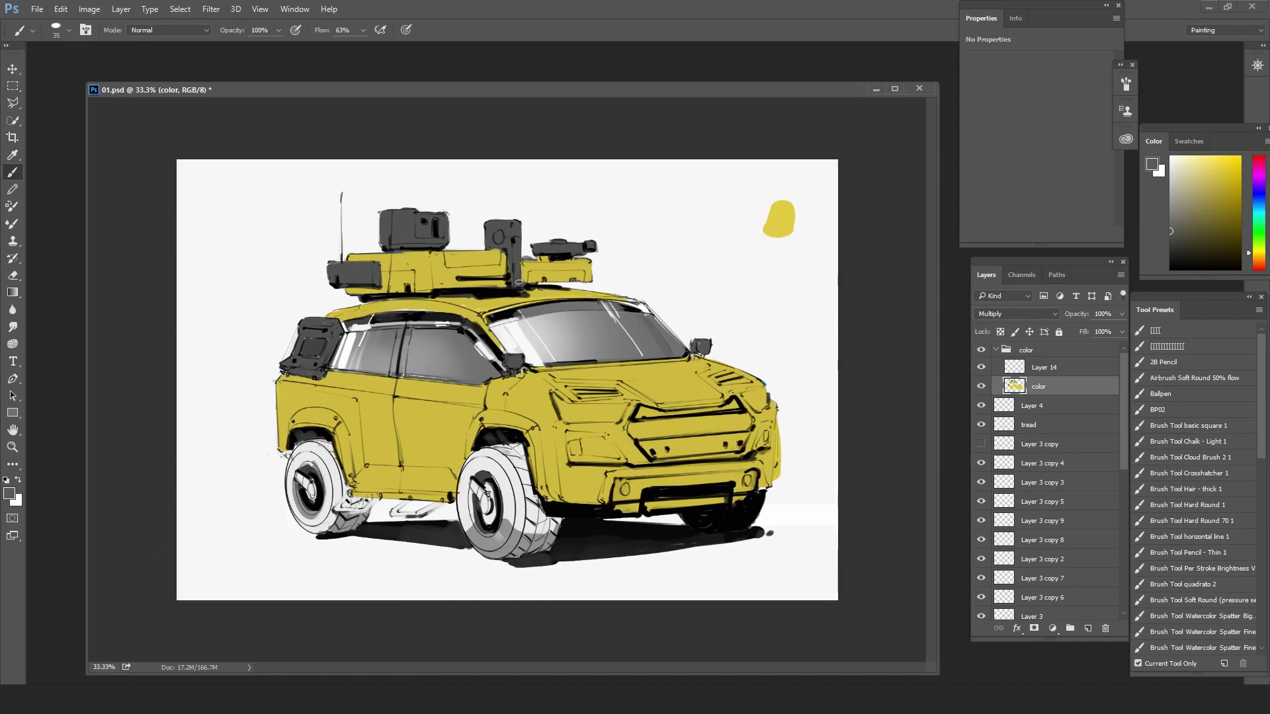
key(ctrl+u)
drag(1051, 365, 1078, 426)
click(637, 265)
key(Escape)
- Shift the color layer's hue by +132 with Hue/Saturation, turning the yellow parts cyan
key(ctrl+u)
drag(1051, 368, 1103, 368)
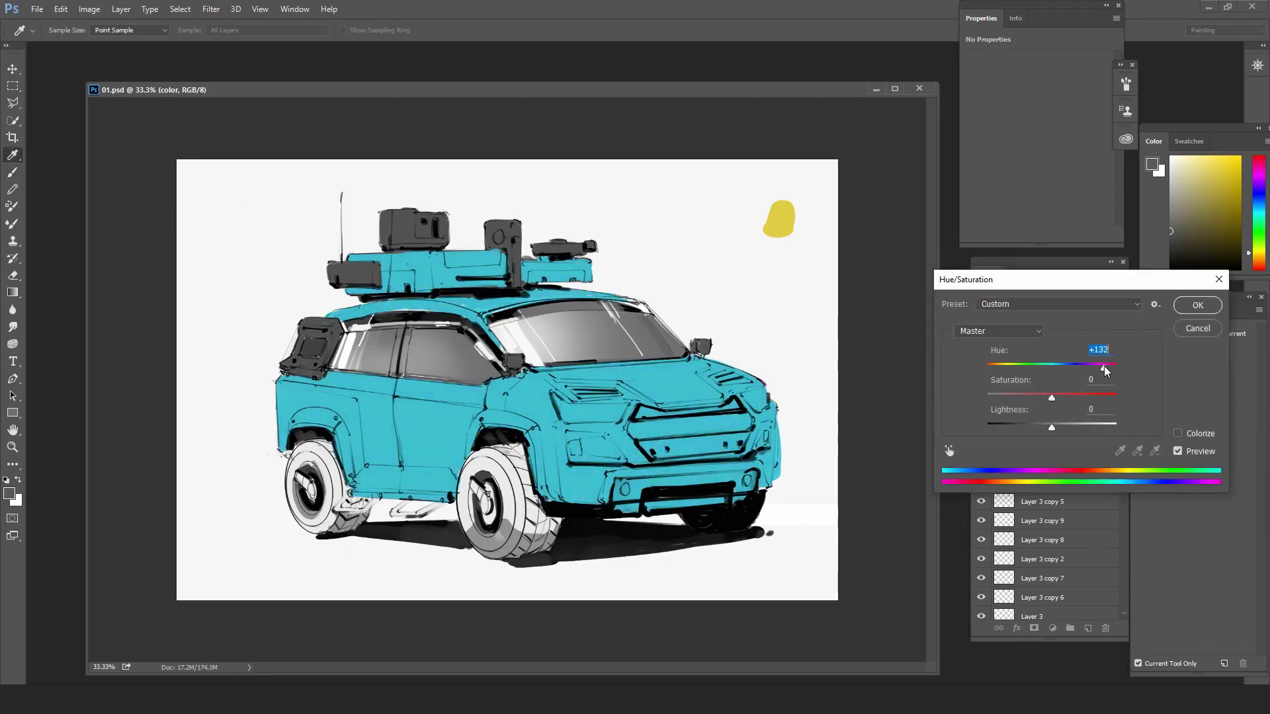
key(Return)
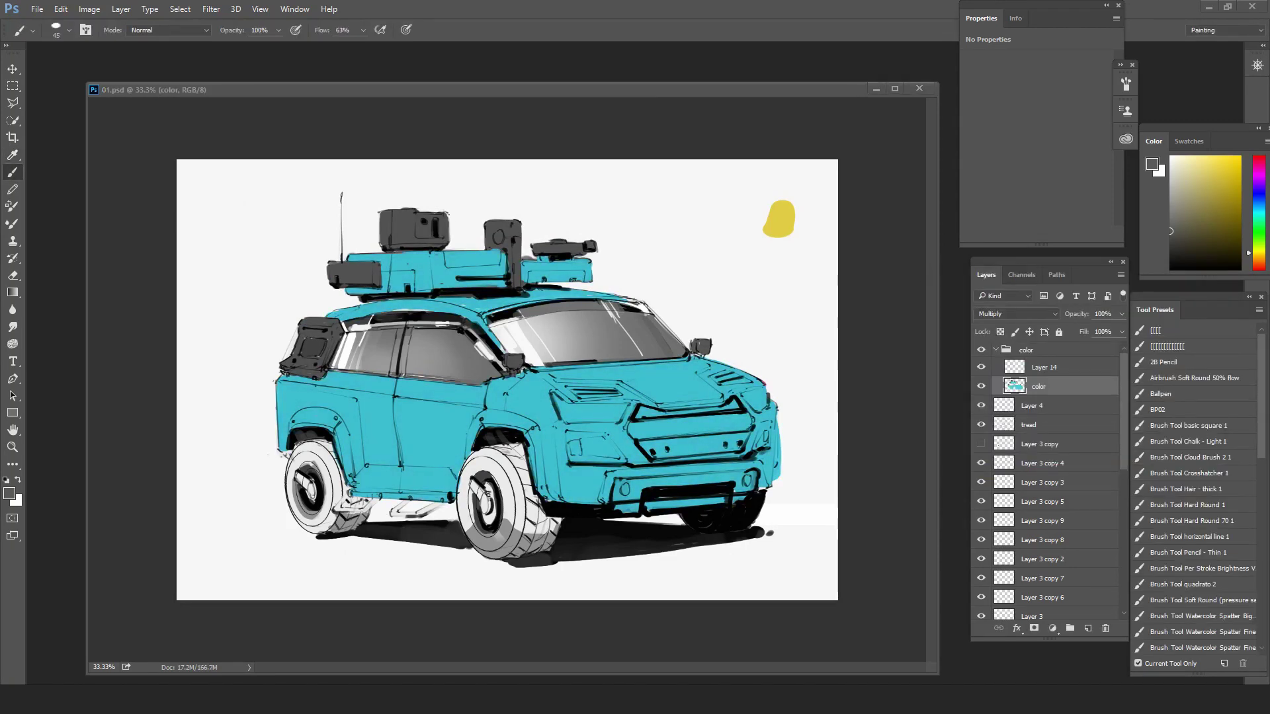
- Pick a dark purplish grey and paint the front and rear tires on a new Multiply layer above the color layer
key(ctrl+shift+alt+n)
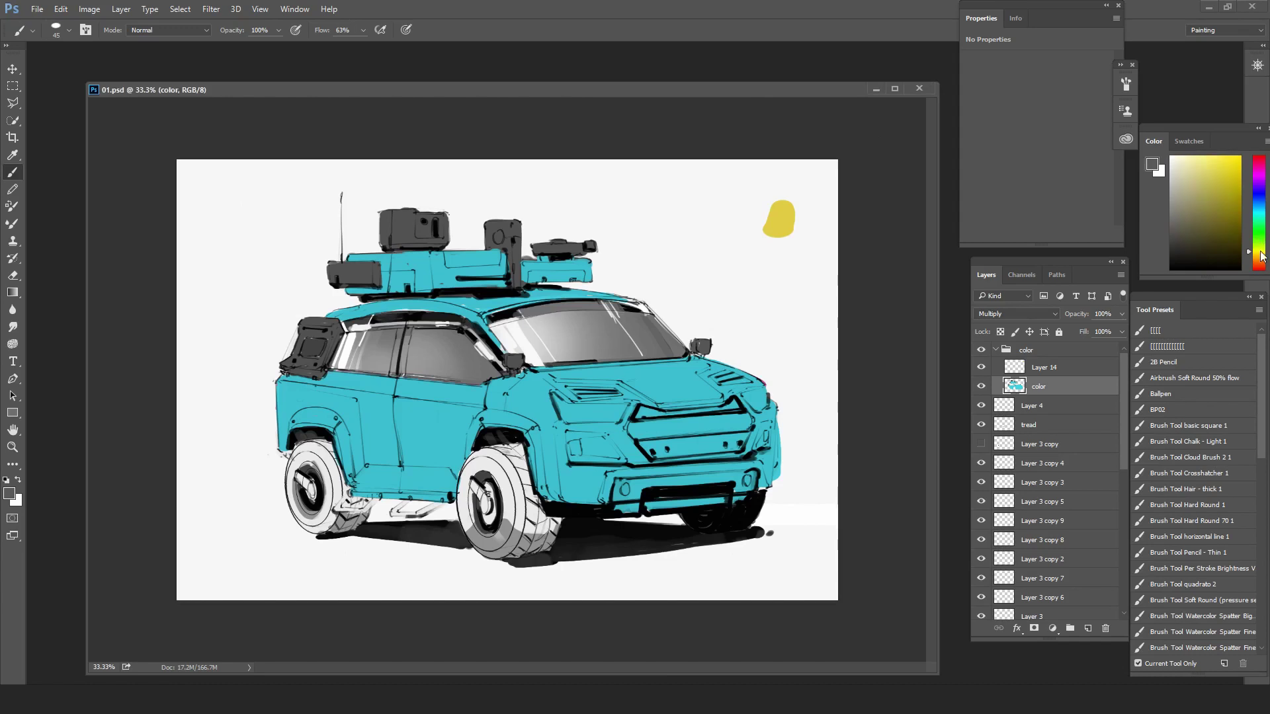
click(1259, 177)
click(1175, 236)
mouse_move(514, 452)
mouse_down()
mouse_move(471, 468)
mouse_move(493, 543)
mouse_move(519, 454)
mouse_move(480, 466)
mouse_move(466, 523)
mouse_move(524, 487)
mouse_move(542, 547)
mouse_move(492, 553)
mouse_up()
key(bracketright)
key(bracketright)
key(bracketright)
key(bracketright)
key(bracketright)
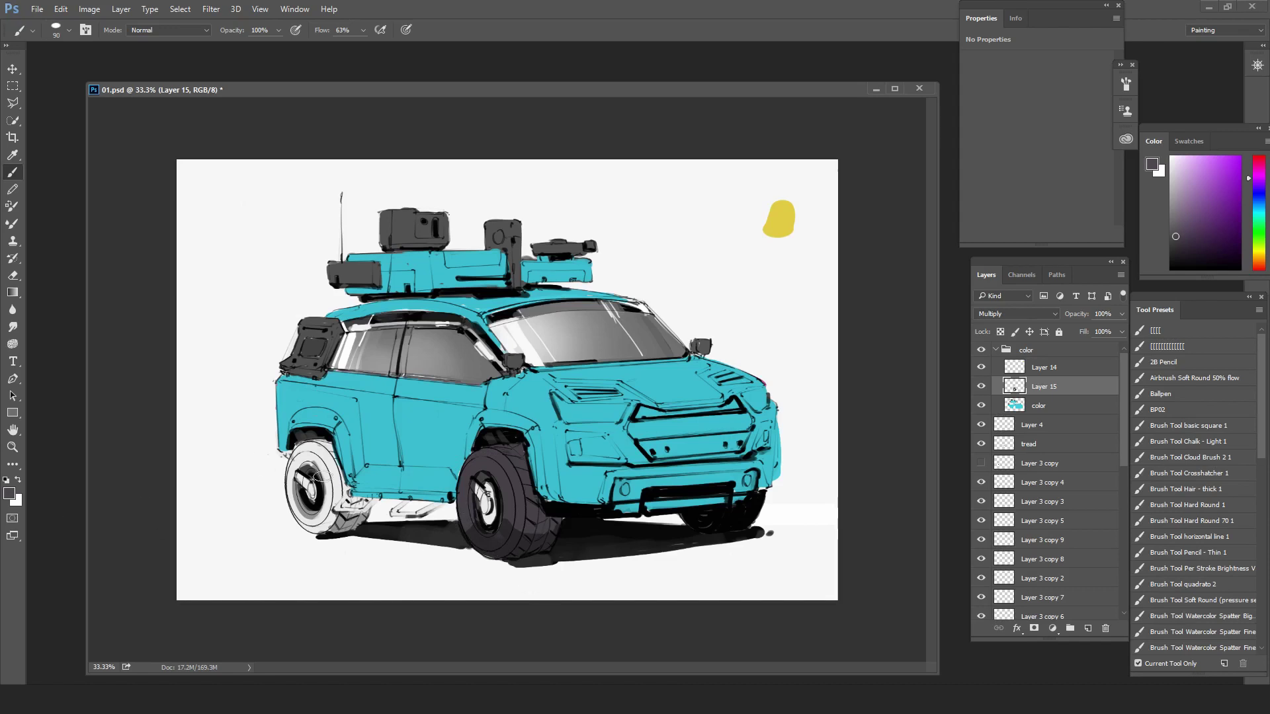
mouse_move(321, 475)
mouse_down()
mouse_move(291, 462)
mouse_move(334, 502)
mouse_move(304, 513)
mouse_move(358, 514)
mouse_move(331, 527)
mouse_up()
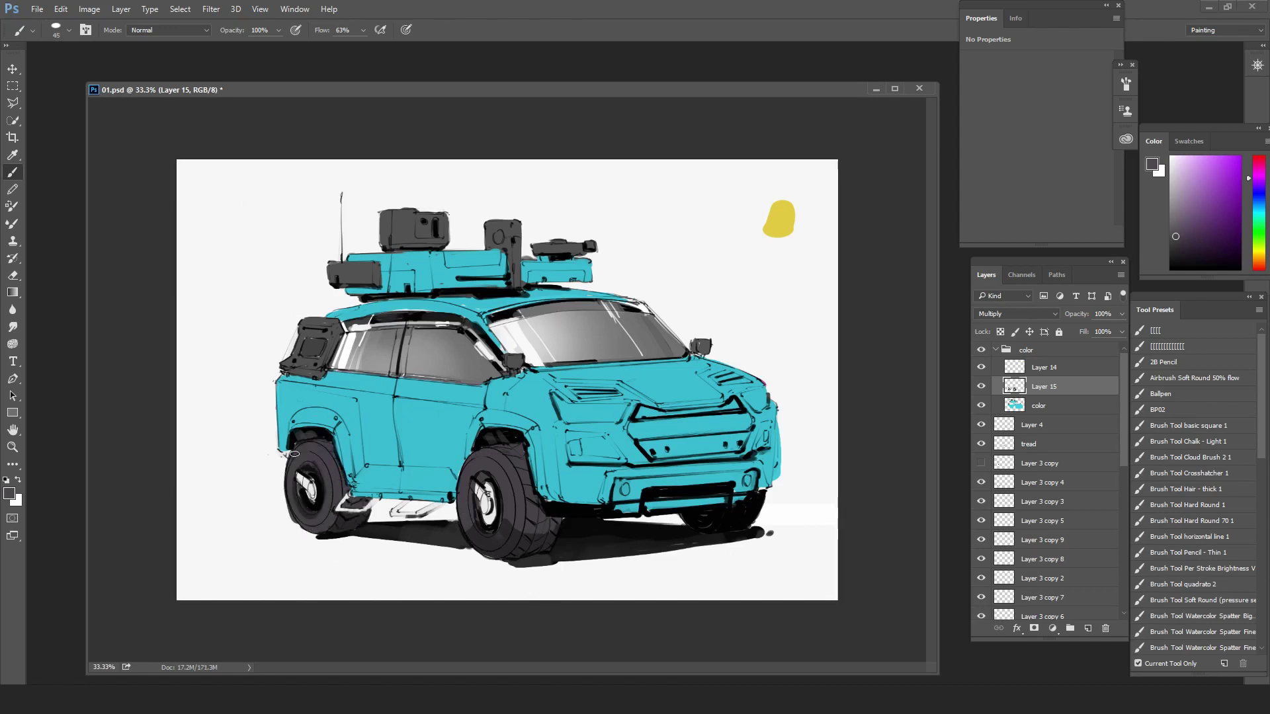
- Paint both headlight shapes dark grey on Layer 13 in Group 1
key(e)
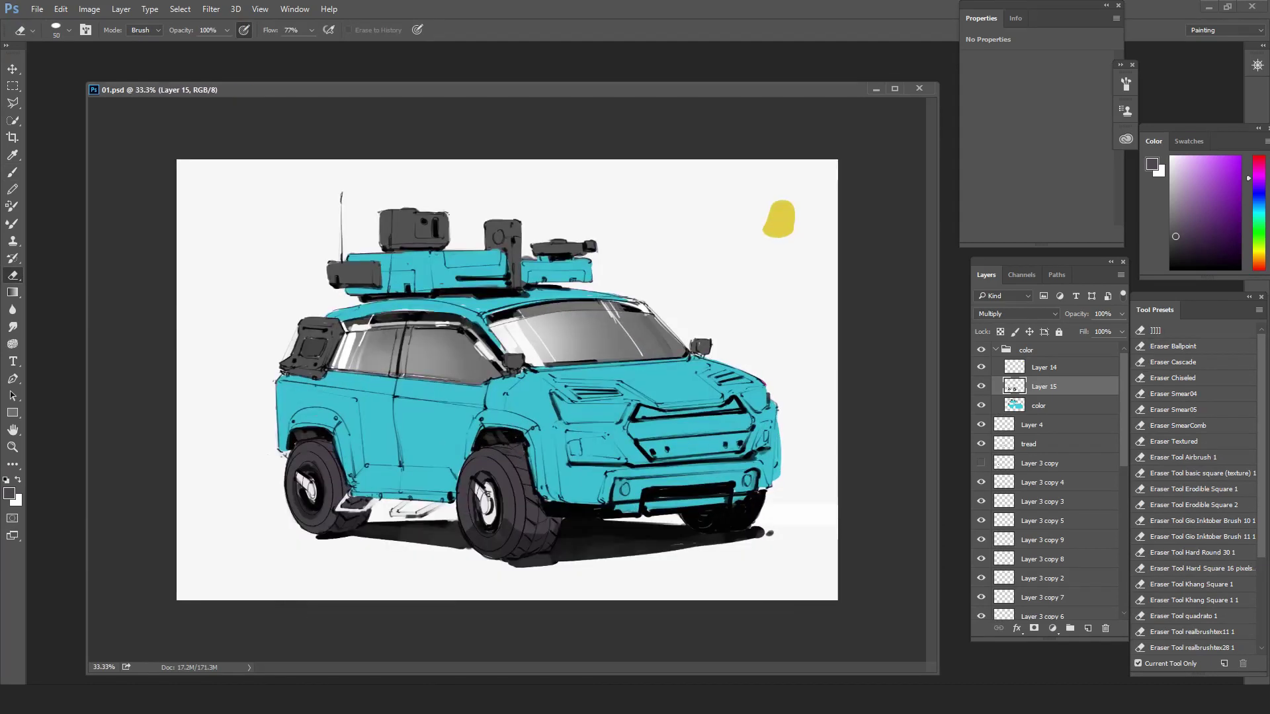
drag(1123, 404, 1123, 535)
click(1046, 505)
click(1044, 523)
click(1049, 447)
key(d)
click(1024, 505)
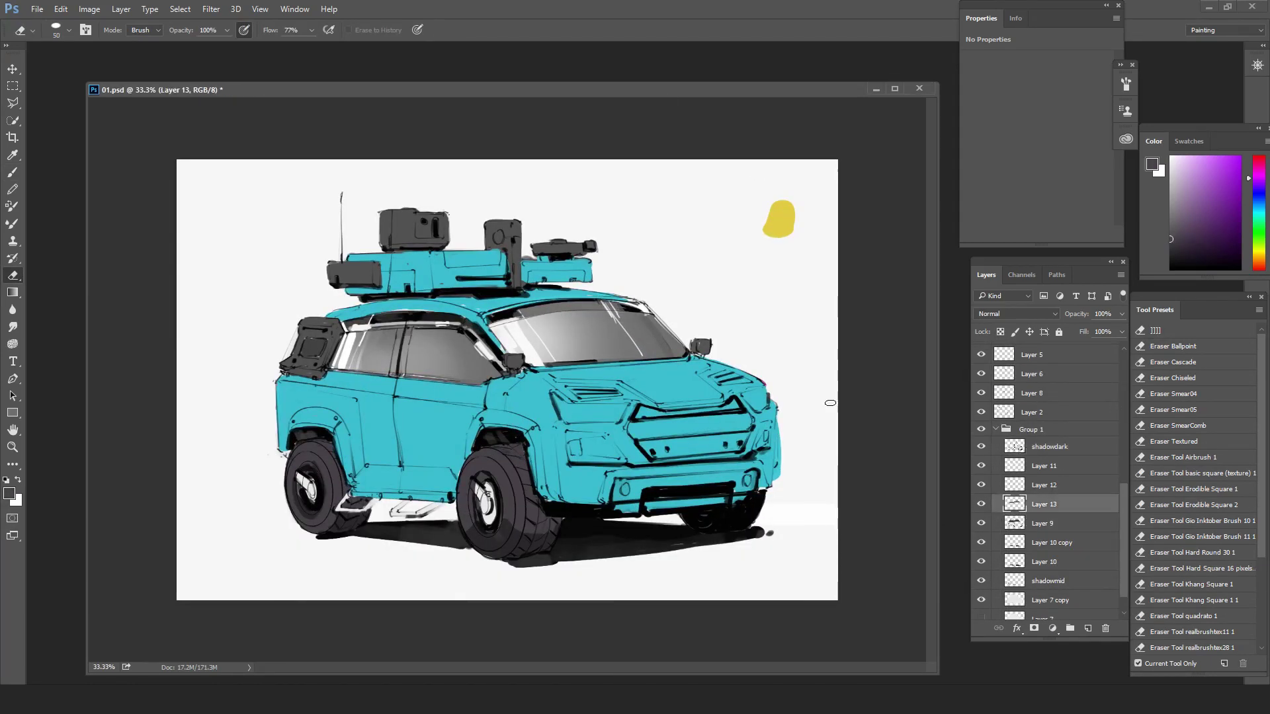
key(b)
alt+click(765, 401)
mouse_move(763, 390)
mouse_down()
mouse_move(762, 406)
mouse_move(754, 397)
mouse_up()
mouse_move(626, 407)
mouse_down()
mouse_move(613, 421)
mouse_move(566, 408)
mouse_move(595, 416)
mouse_up()
- Erase the cyan covering both headlights on the color layer with a larger eraser
key(e)
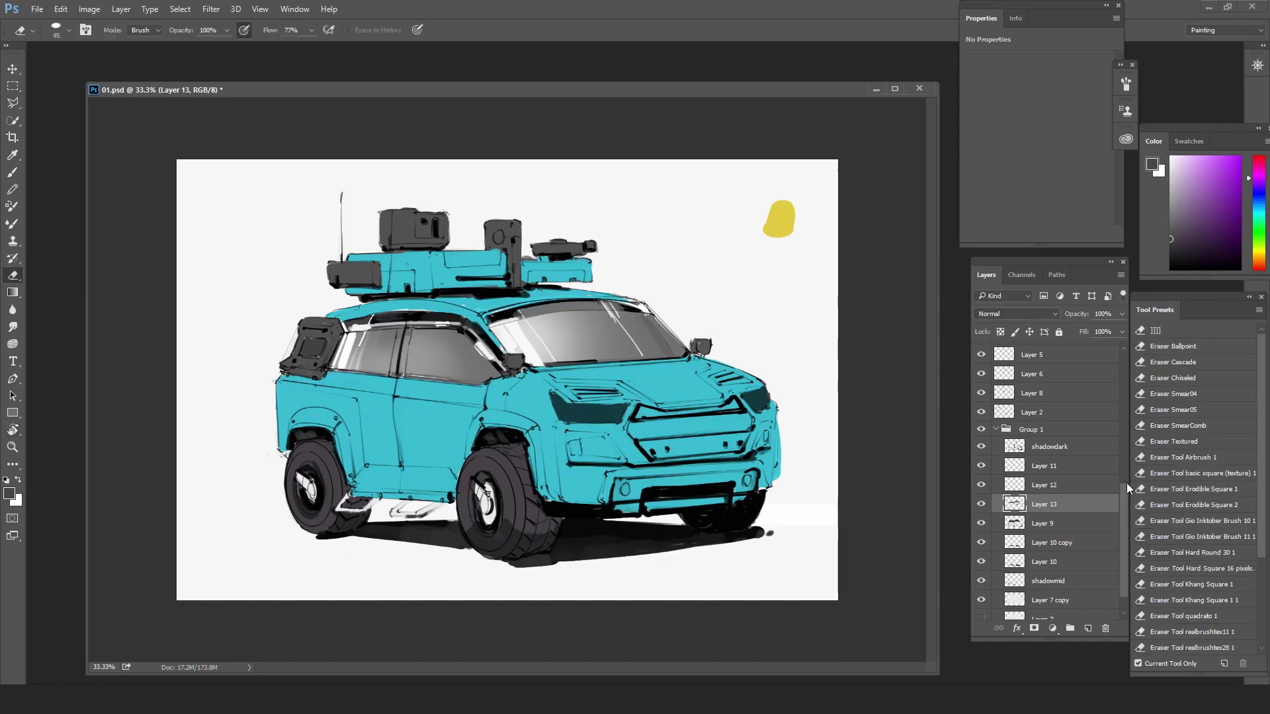
drag(1126, 487, 1126, 356)
click(1039, 406)
key(bracketright)
key(bracketright)
key(bracketright)
mouse_move(618, 410)
mouse_down()
mouse_move(610, 419)
mouse_move(560, 403)
mouse_move(612, 419)
mouse_up()
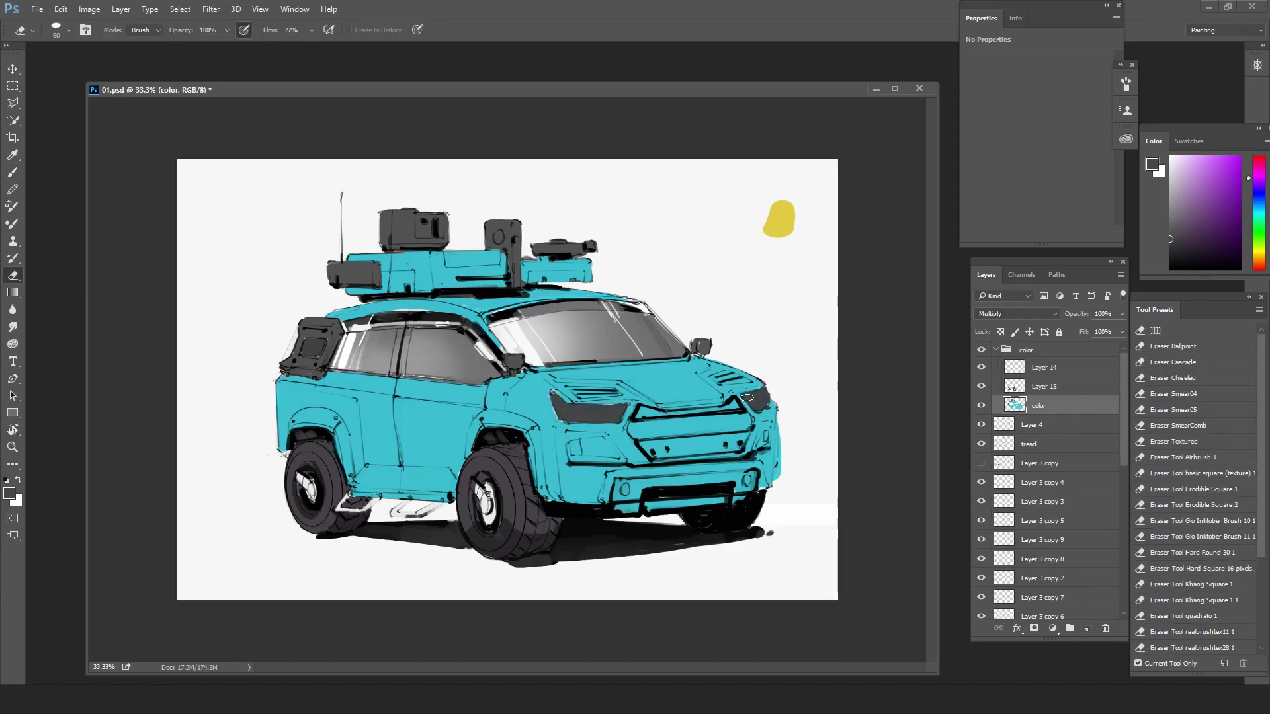
- Outline both headlights with straight black brush lines on the shadowdark layer
drag(1123, 410, 1124, 552)
click(1049, 419)
key(b)
key(d)
click(569, 404)
shift+click(629, 405)
shift+click(612, 424)
shift+click(560, 422)
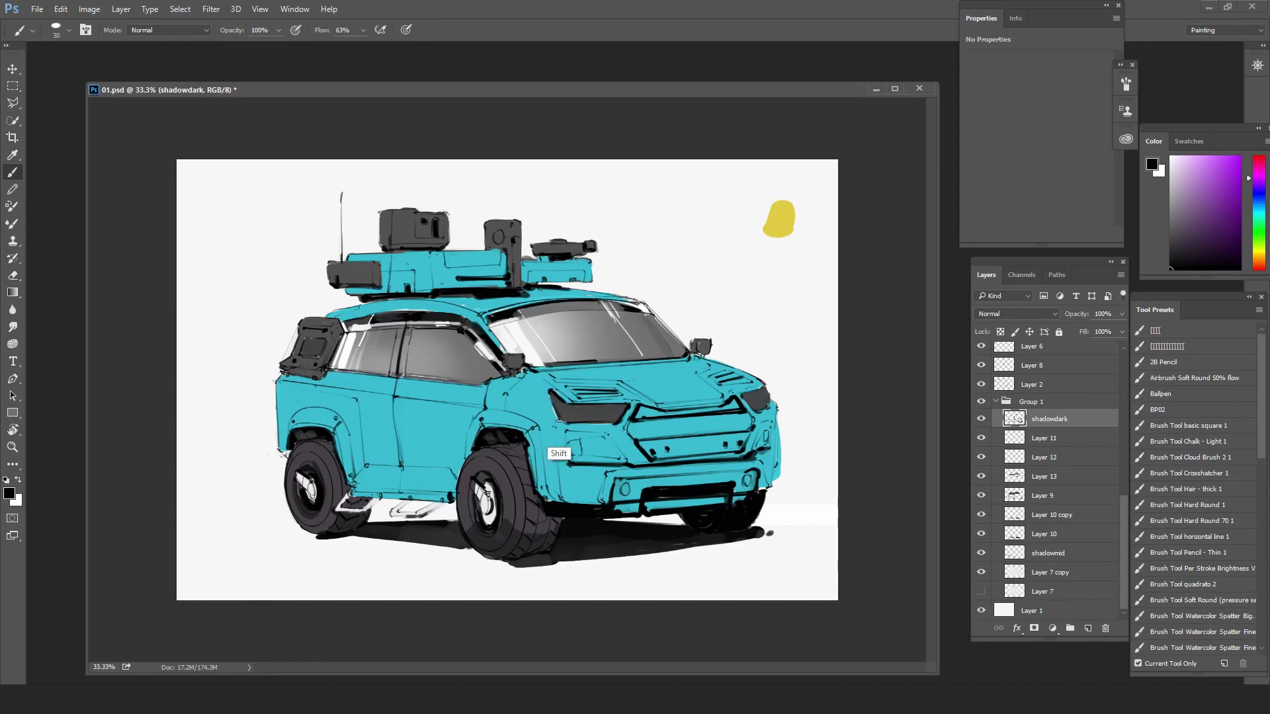
click(766, 386)
shift+click(768, 406)
click(550, 393)
shift+click(559, 422)
drag(650, 90, 651, 90)
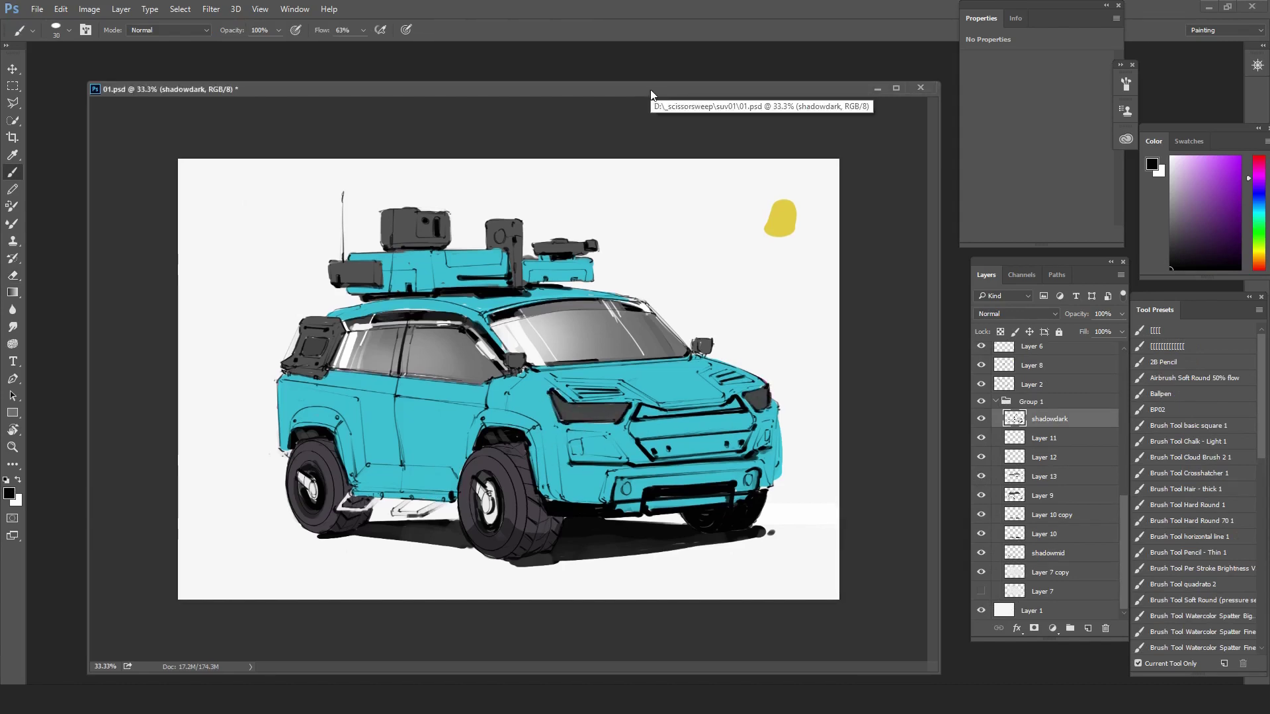
- Draw round lamps inside the headlights in black on shadowdark, and fill them with white on a top layer named over
key(bracketleft)
key(bracketleft)
key(bracketleft)
drag(552, 408, 542, 423)
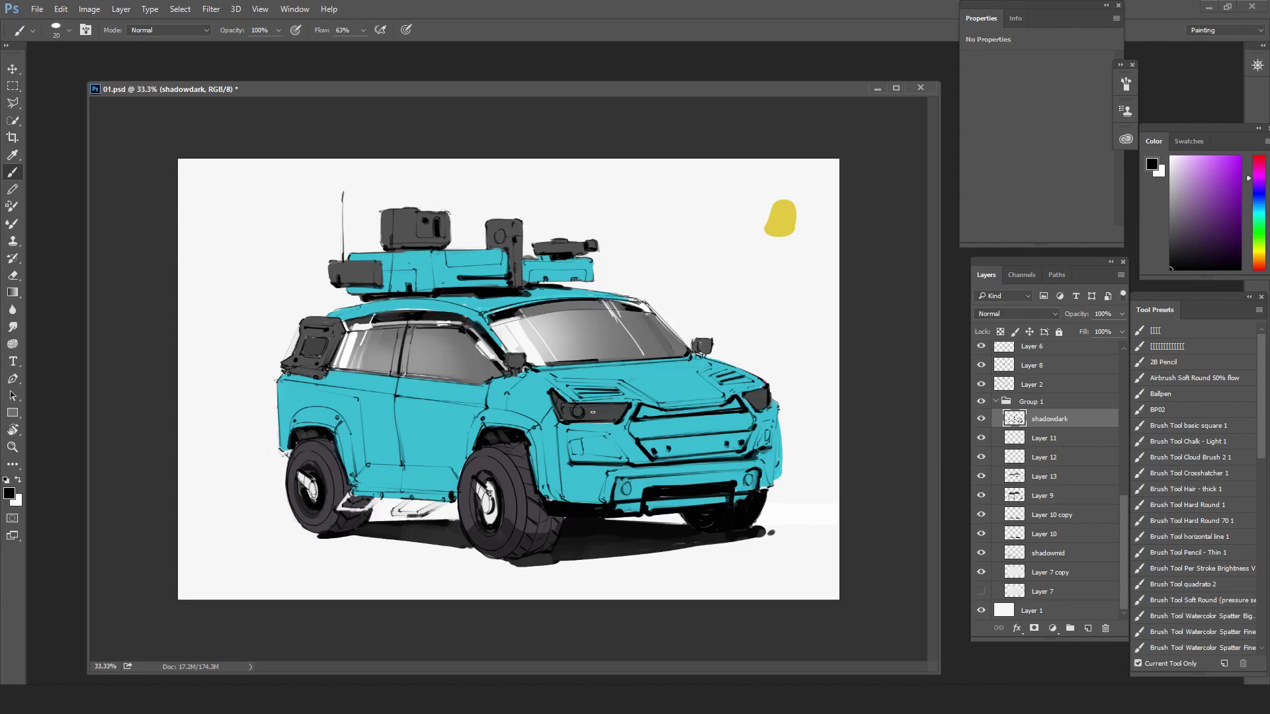
key(ctrl+plus)
key(ctrl+minus)
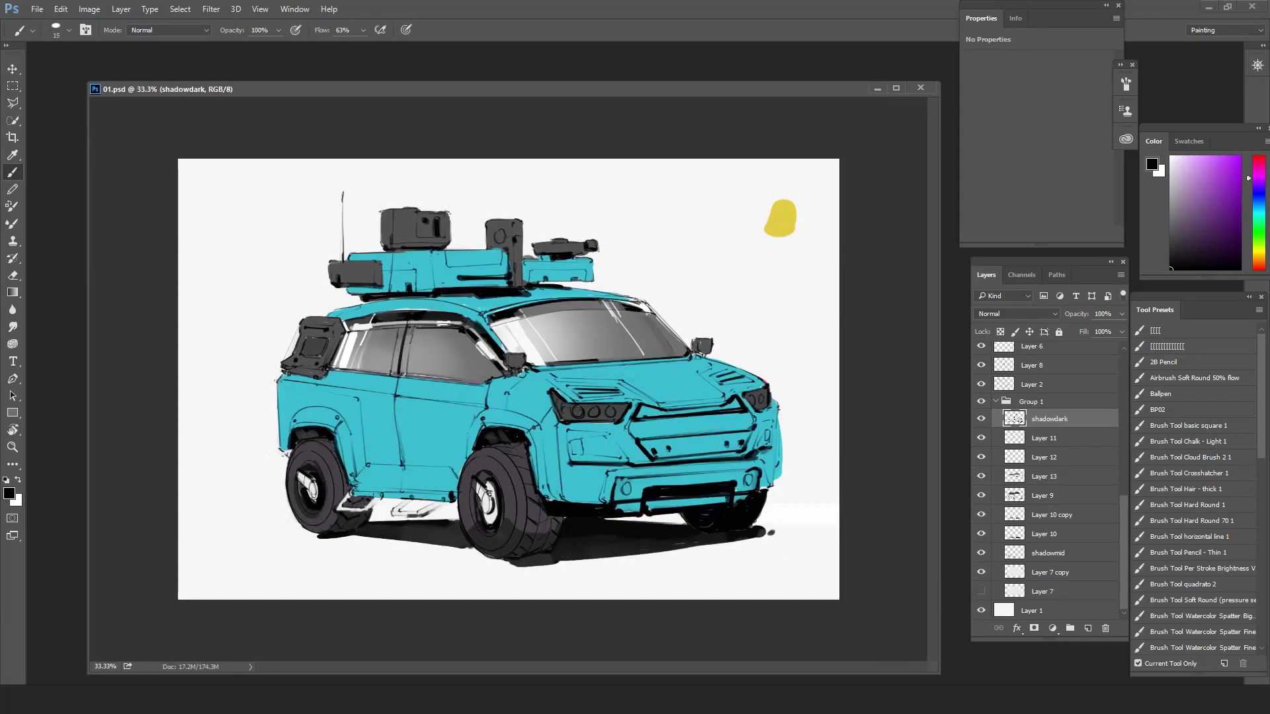
scroll(1060, 443, up, 9)
click(1048, 365)
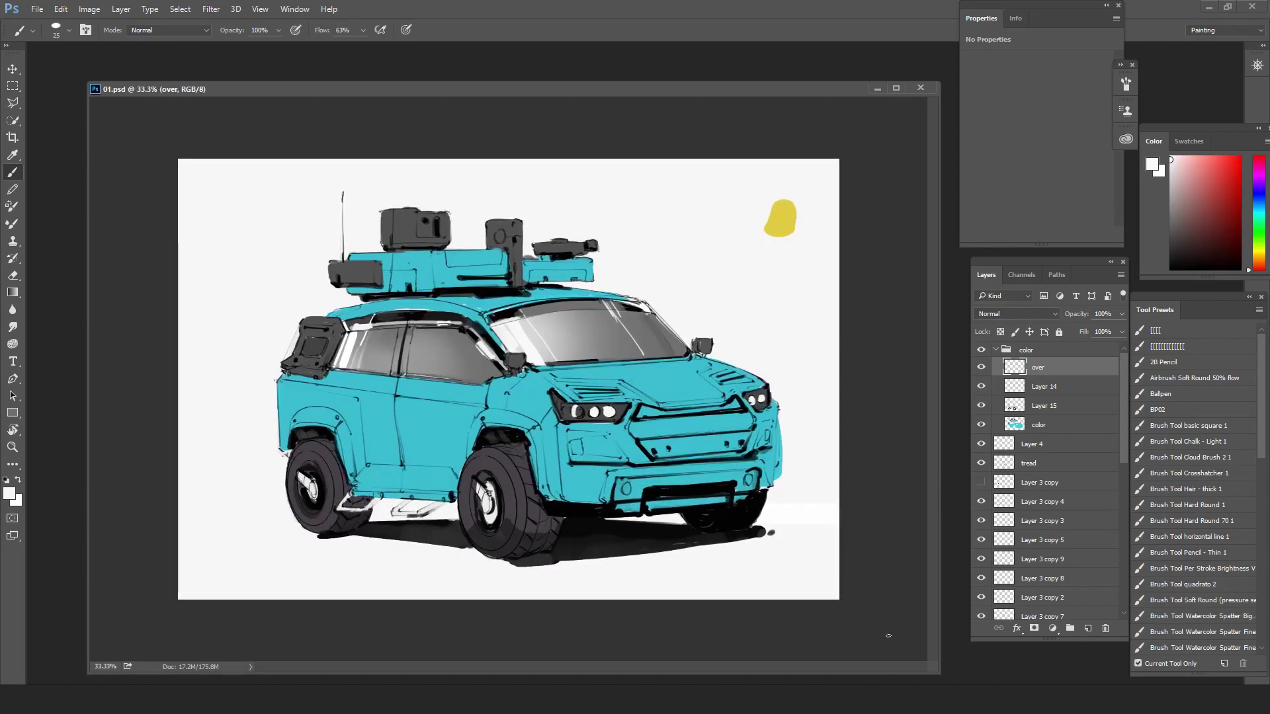
- Paint the side step brackets between the wheels in black on the shadowdark layer
drag(1123, 410, 1123, 512)
click(1049, 527)
click(680, 93)
key(d)
key(bracketright)
key(bracketright)
mouse_move(440, 503)
mouse_down()
mouse_move(419, 514)
mouse_move(439, 505)
mouse_up()
drag(404, 500, 393, 513)
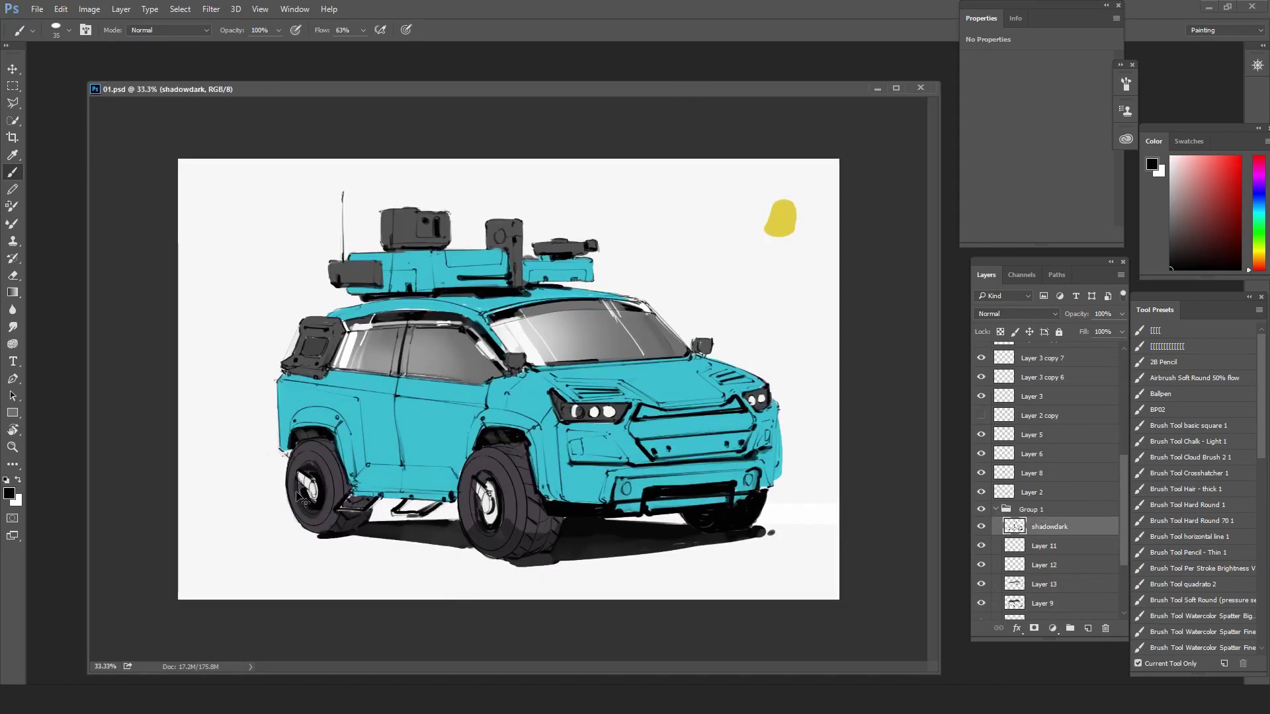
key(bracketright)
key(bracketright)
key(bracketright)
scroll(1038, 536, down, 3)
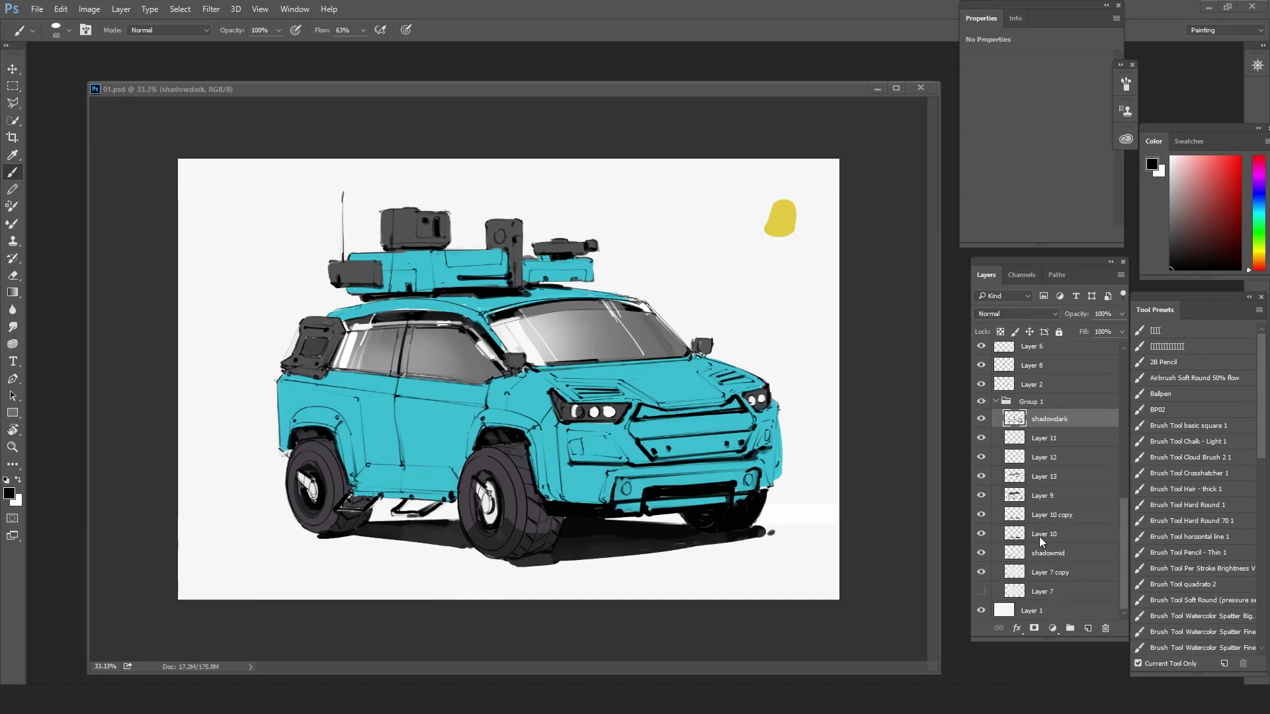
- Flip the canvas horizontally and turn the color layer red with Hue/Saturation at hue -177 and saturation +15
click(771, 87)
key(ctrl+shift+h)
drag(1123, 556, 1122, 423)
click(1043, 426)
key(ctrl+u)
drag(1051, 367, 989, 354)
drag(1051, 398, 1062, 400)
mouse_move(988, 368)
mouse_down()
mouse_move(1112, 377)
mouse_move(988, 368)
mouse_up()
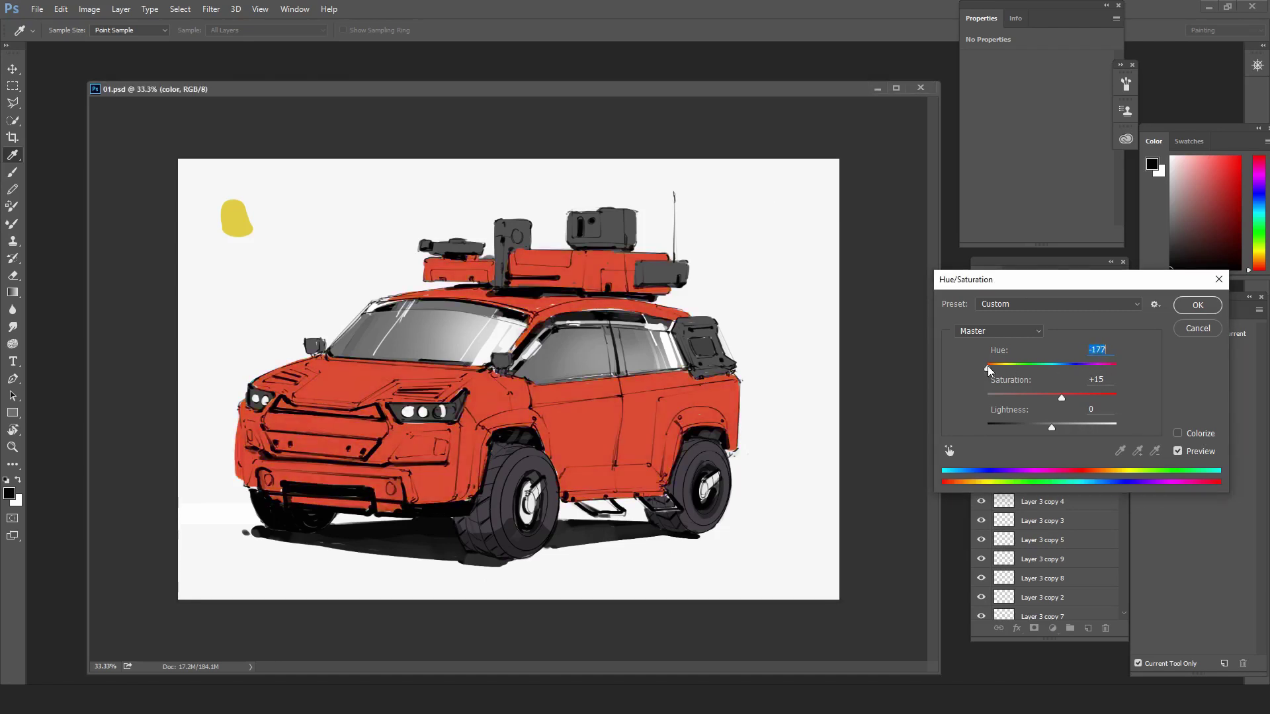
click(1197, 305)
- Compare the drawing mirrored and unmirrored, and with the color group hidden and shown
key(ctrl+shift+h)
key(ctrl+shift+h)
click(980, 349)
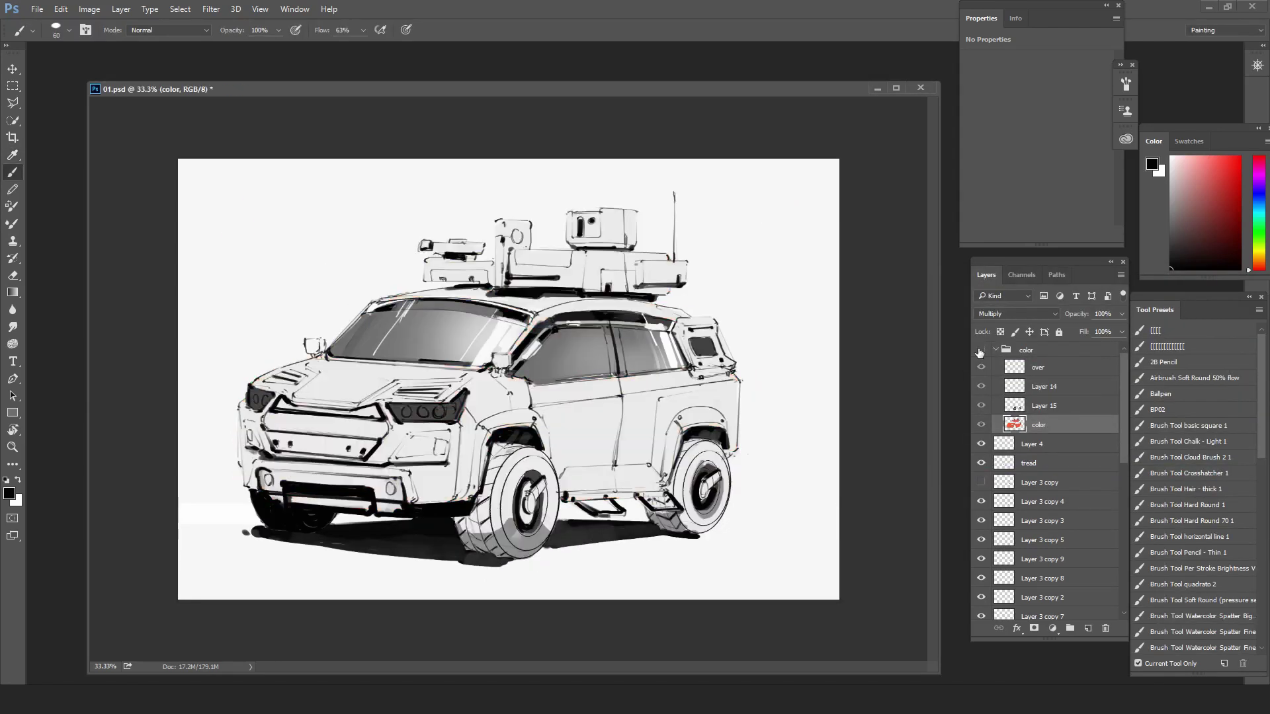
click(981, 350)
- Set the color layer to Normal, sample the body red, and restore the Multiply blend mode
click(1012, 314)
click(1005, 324)
alt+click(649, 421)
click(1011, 314)
click(1002, 355)
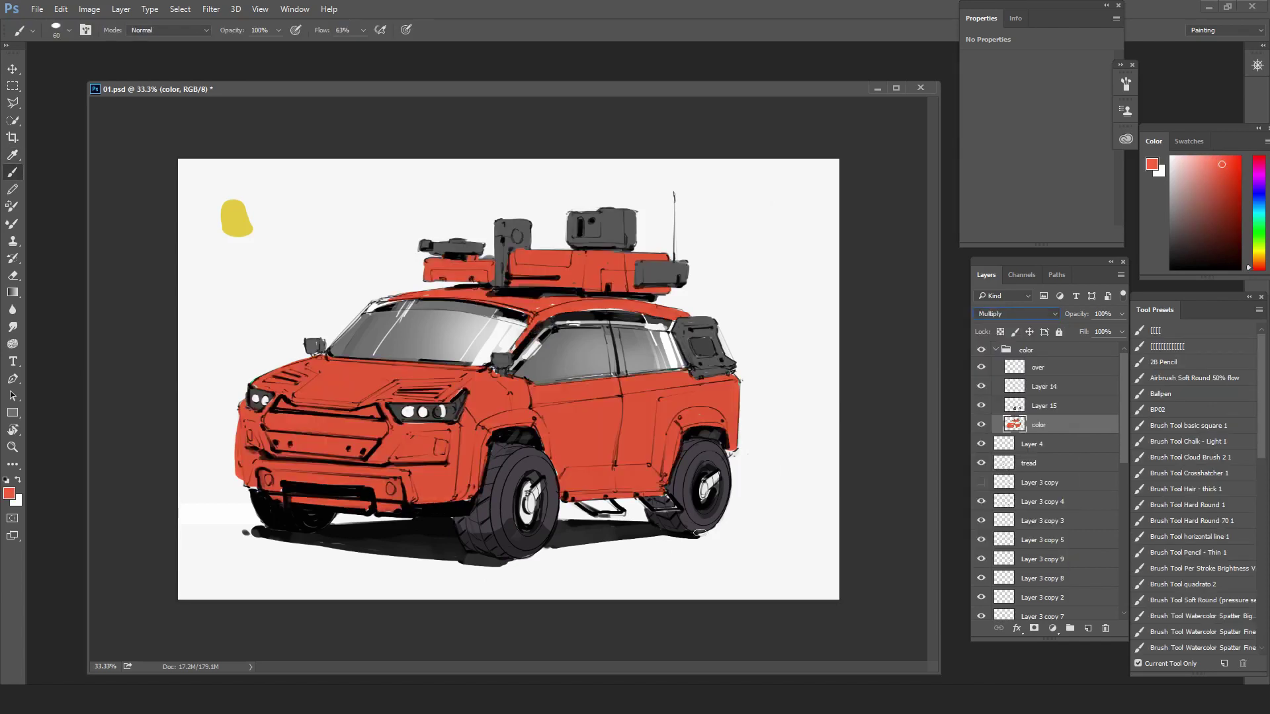
- Cover the yellow swatch with the sampled red on Layer 14 using a larger brush, and save the file
click(1044, 367)
click(1045, 387)
key(bracketright)
key(bracketright)
key(bracketright)
key(bracketright)
key(bracketright)
drag(228, 211, 238, 222)
key(ctrl+s)
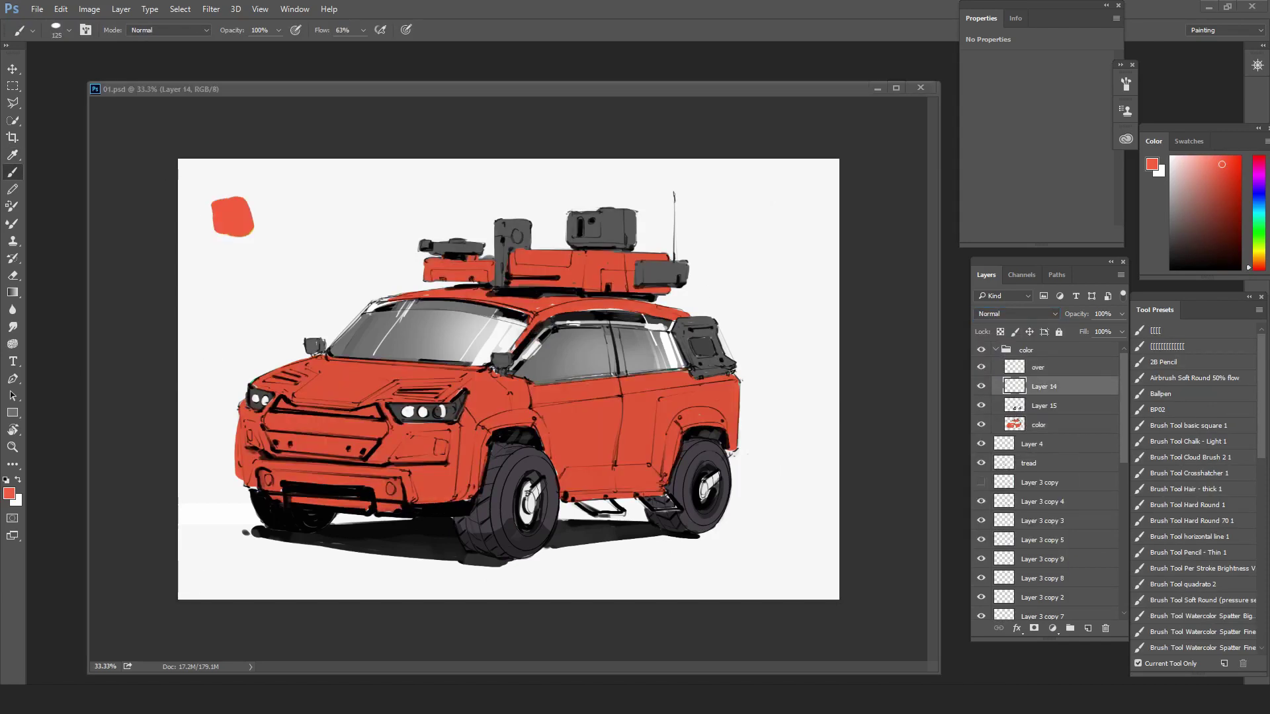
- Draw a thin black edge line down the vehicle's far front corner on the over layer, and save the file
key(alt+bracketright)
key(d)
key(bracketleft)
key(bracketleft)
key(bracketleft)
key(bracketleft)
key(bracketleft)
key(bracketleft)
key(bracketleft)
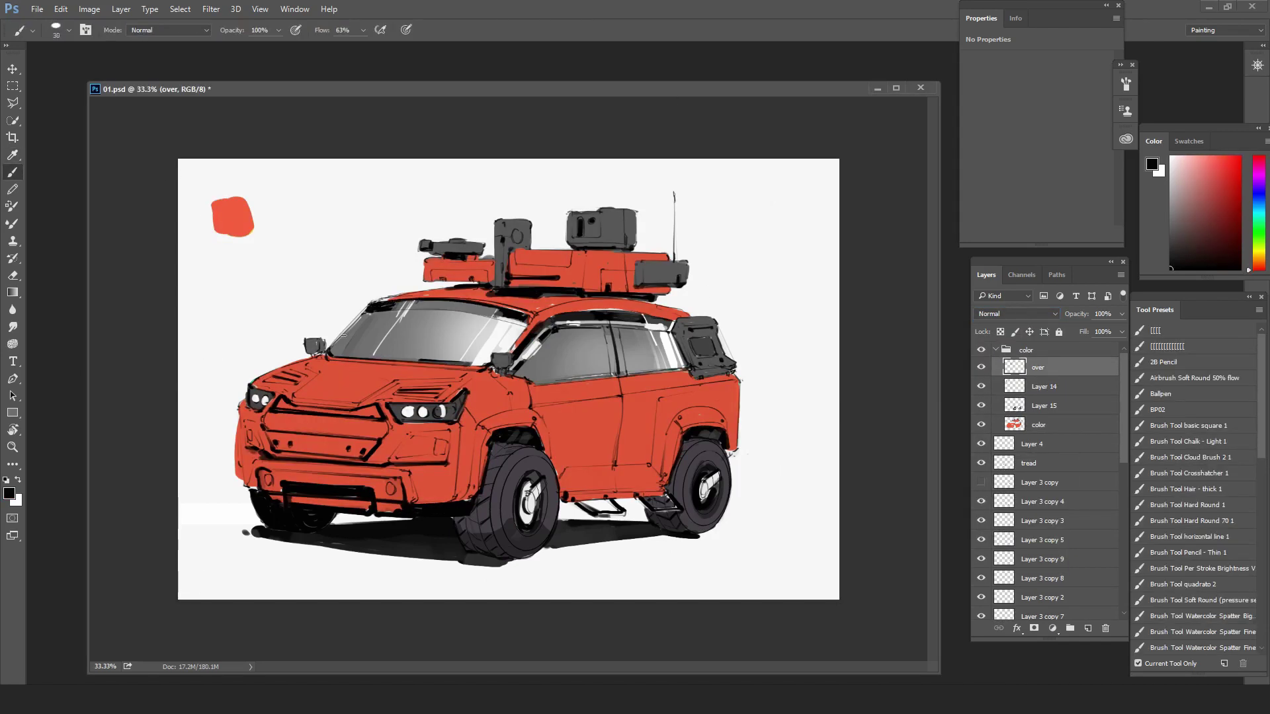
drag(242, 421, 239, 405)
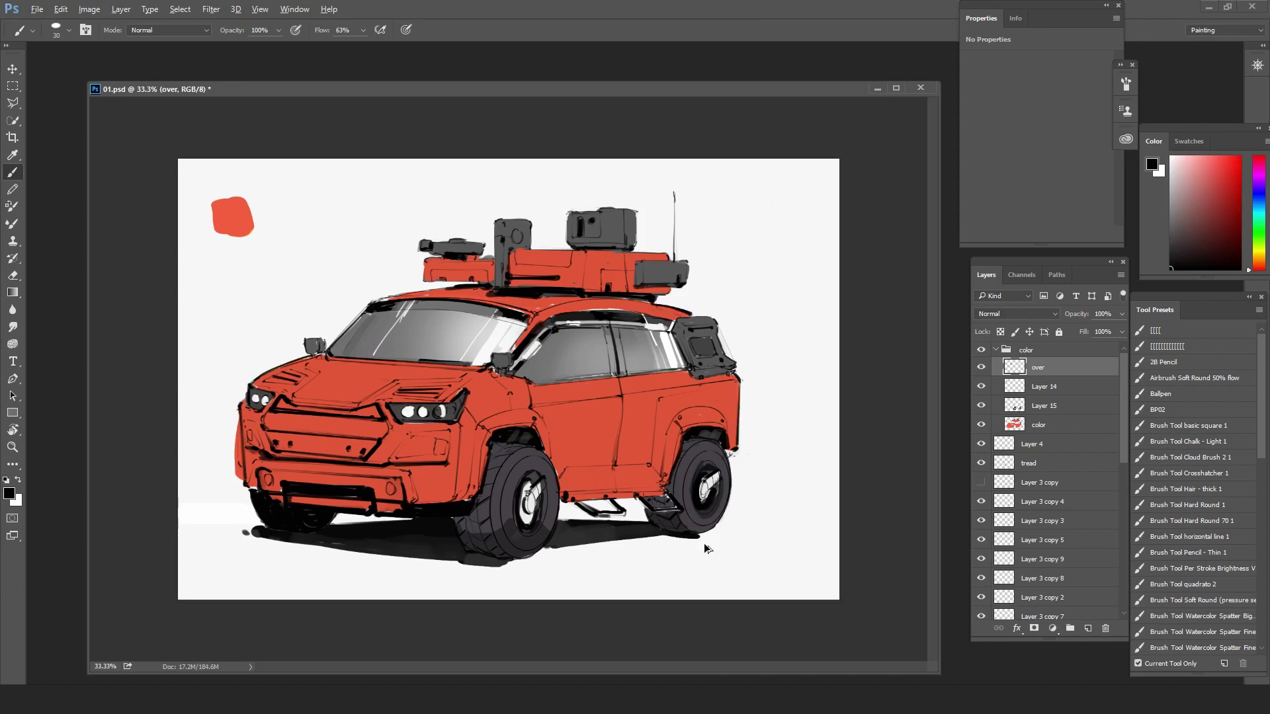
key(ctrl+s)
- Erase the red spilling past the far front edge on the color layer, and save the file
click(1057, 426)
key(e)
drag(236, 476, 230, 424)
key(ctrl+minus)
key(ctrl+plus)
key(ctrl+s)
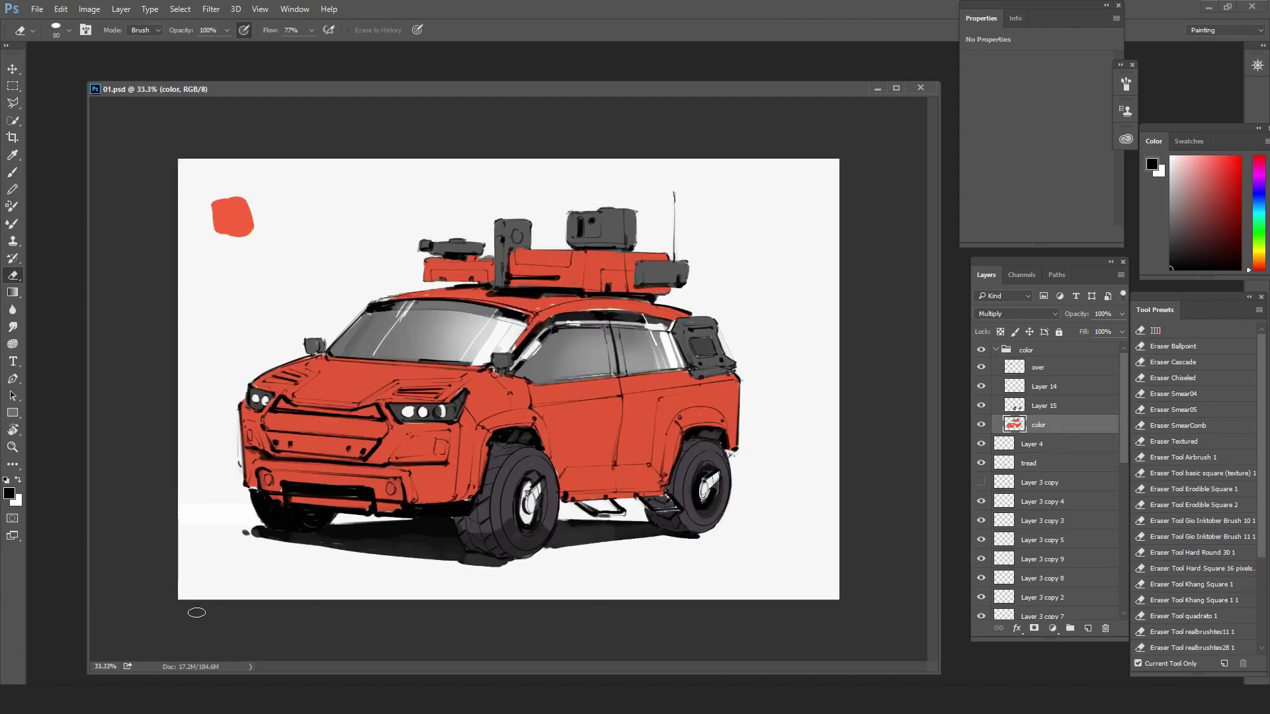
- Add a layer named overlay above the color layer, set it to Overlay, and sample the red from the swatch
key(ctrl+shift+n)
text(overlay)
key(Return)
key(b)
alt+click(232, 217)
click(1017, 314)
click(1006, 441)
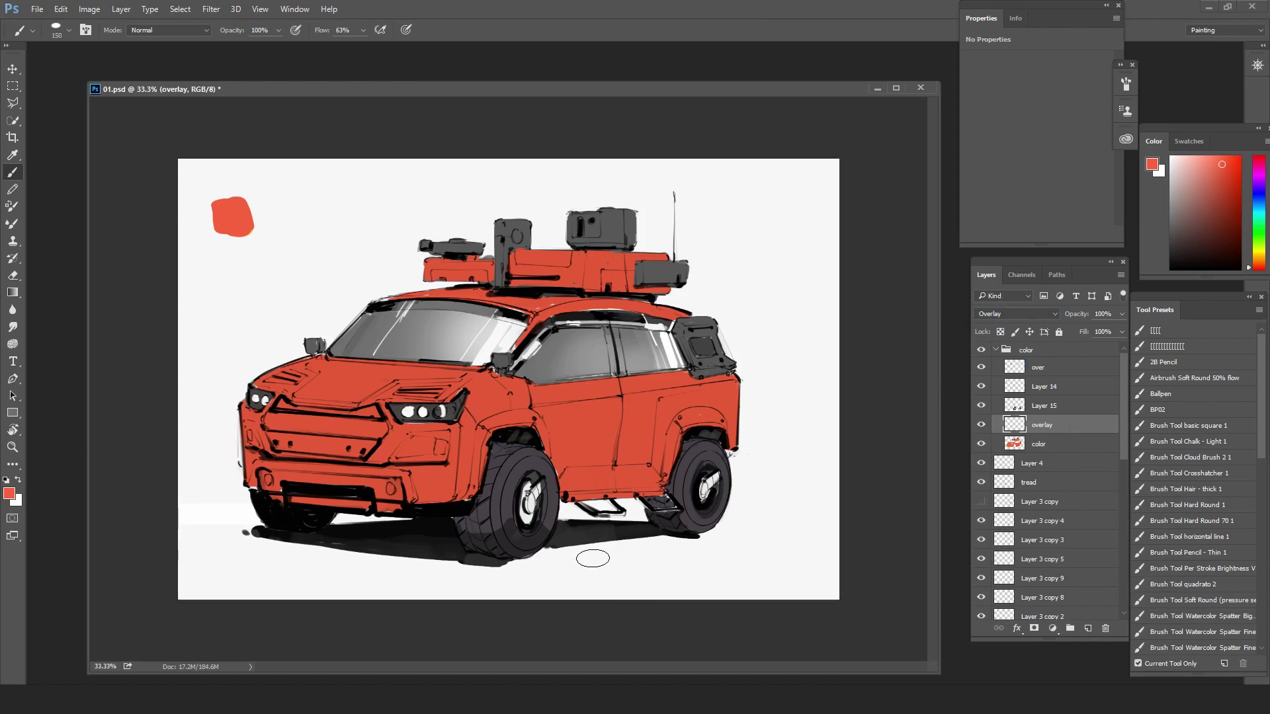
- Try to paint bright red streaks across the lower doors on the overlay layer
scroll(1182, 507, down, 10)
click(1177, 472)
drag(570, 433, 629, 446)
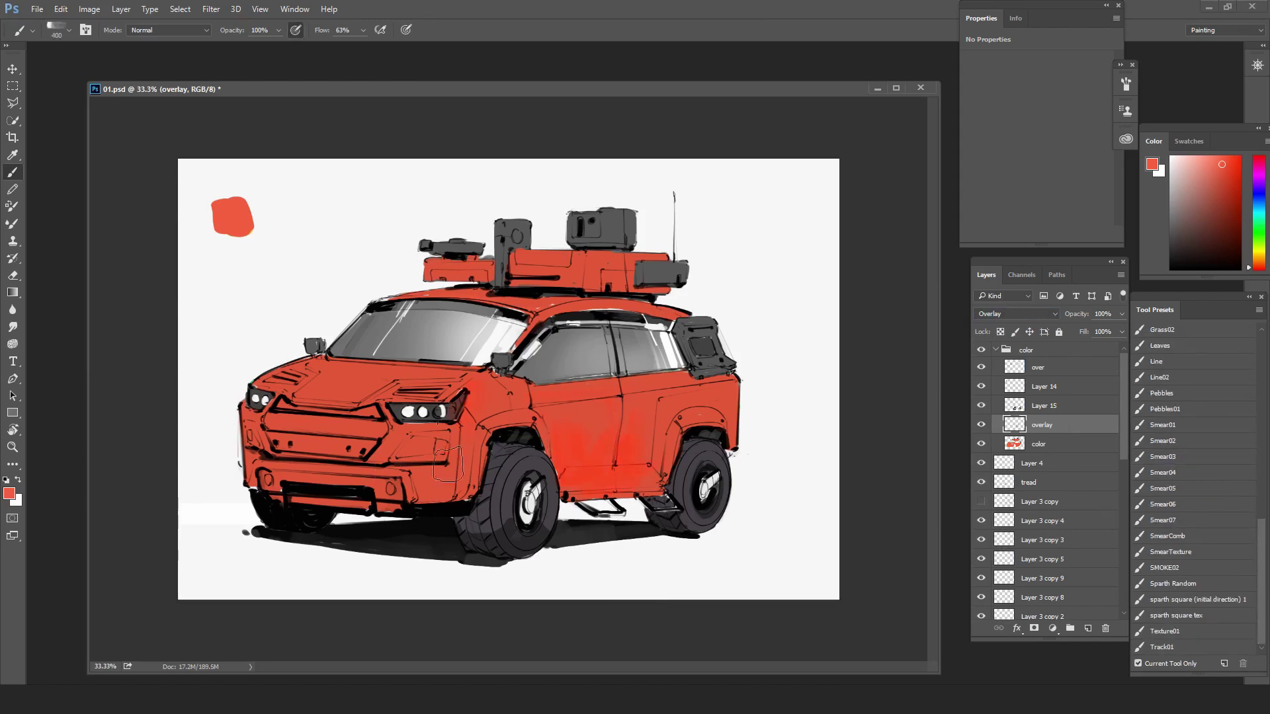
- Paint fine dark grey vertical streaks on the rear door and the near bumper corner on the overlay layer with a smaller textured brush
key(bracketleft)
key(bracketleft)
key(bracketleft)
key(bracketleft)
scroll(1187, 573, up, 1)
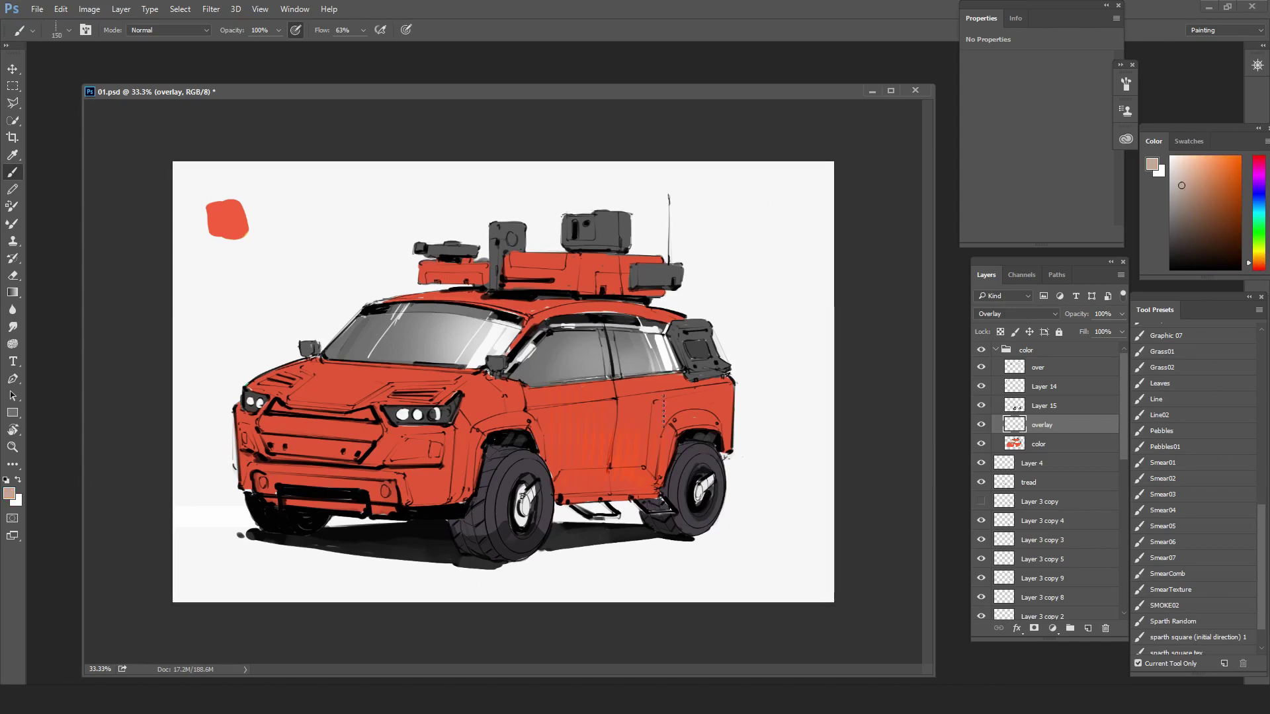
click(1171, 244)
drag(640, 402, 640, 474)
key(bracketright)
key(bracketright)
mouse_move(459, 452)
mouse_down()
mouse_move(456, 494)
mouse_move(423, 501)
mouse_up()
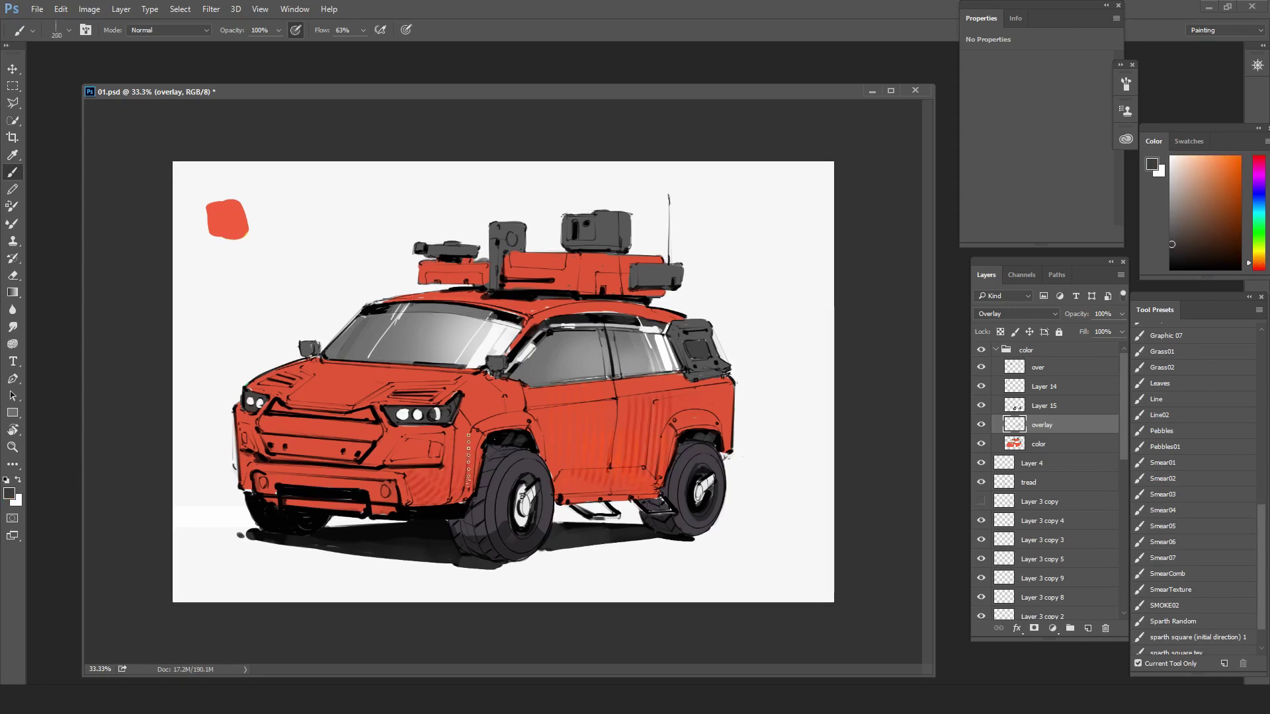
- Soften the streaks on the overlay layer with a soft round eraser, and save the file
key(e)
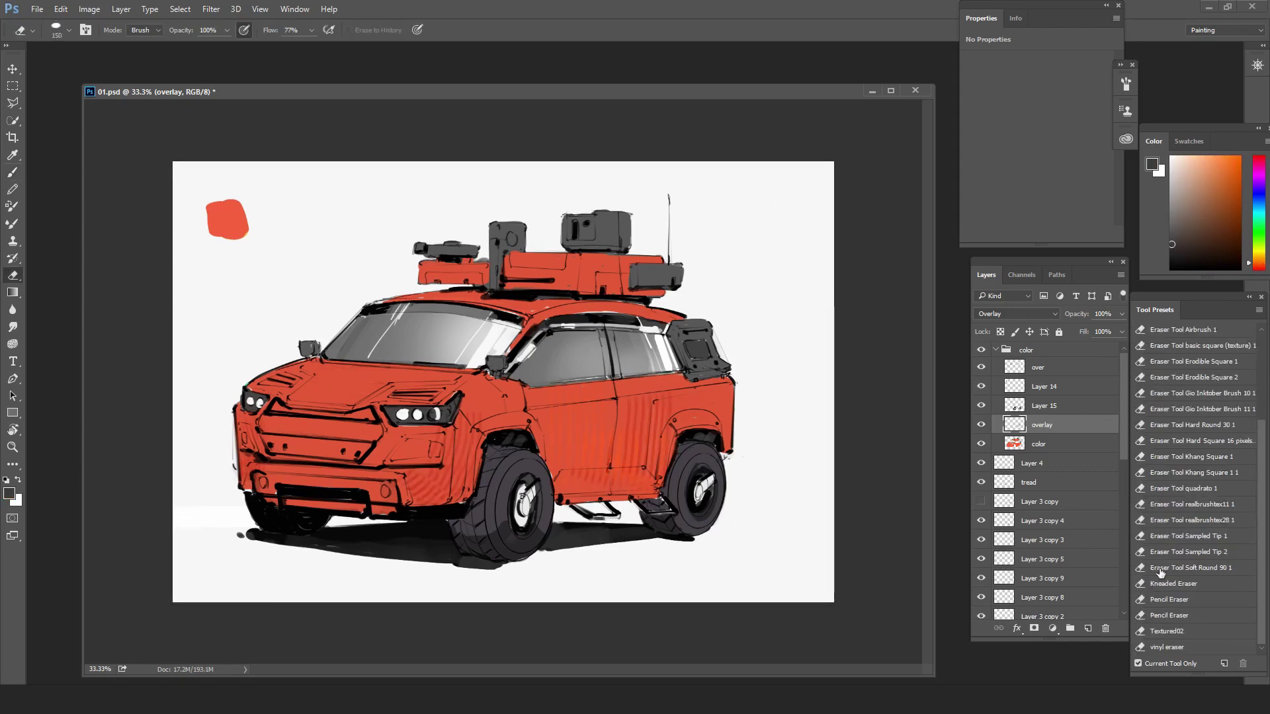
scroll(1070, 410, down, 1)
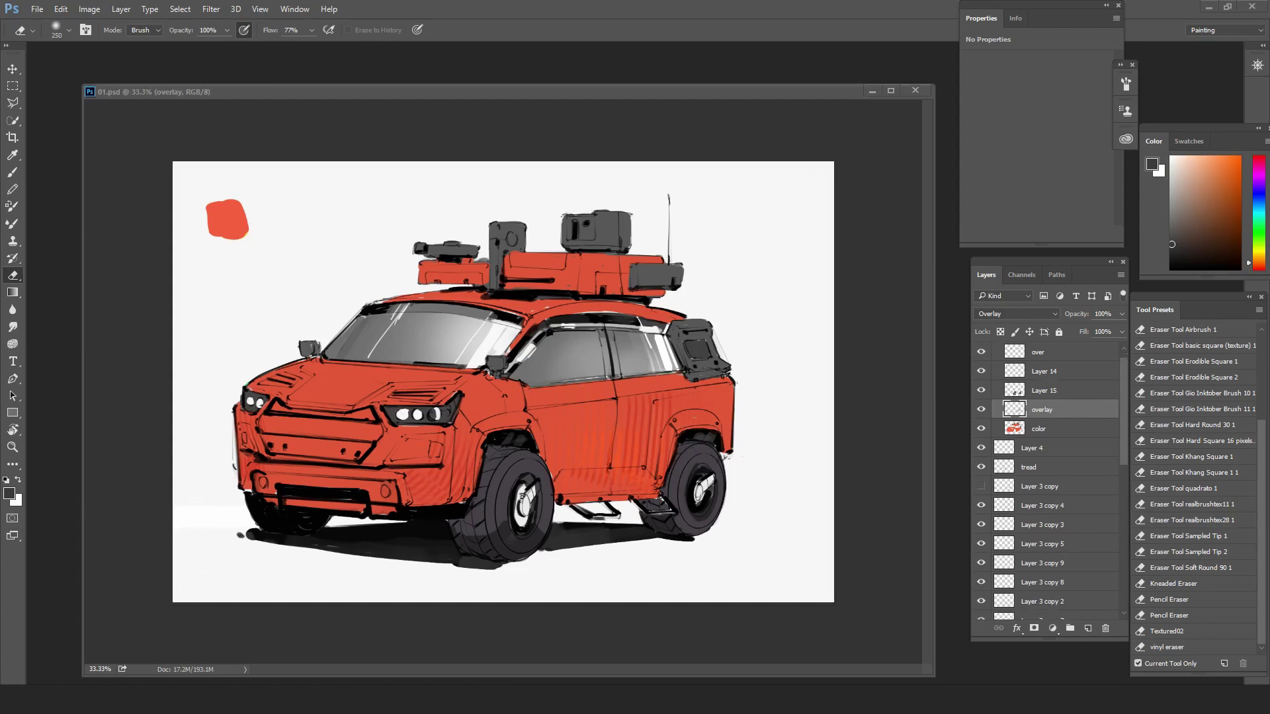
key(ctrl+s)
- Add a new layer above overlay, outline a horizontal stripe across the lower doors with the Polygonal Lasso, and pick a blue
key(ctrl+shift+alt+n)
key(l)
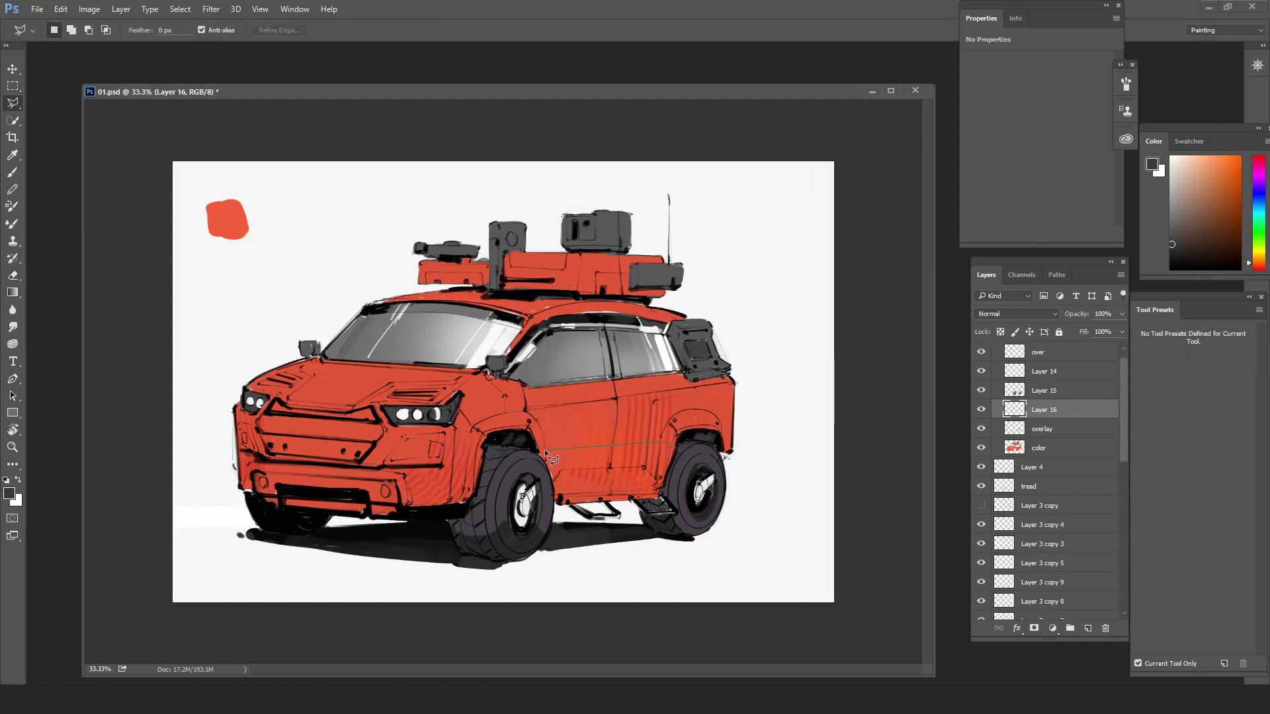
click(675, 450)
click(1258, 208)
click(1210, 196)
- Set Layer 16 to Overlay and move it above Layer 14
key(b)
click(1017, 314)
click(992, 471)
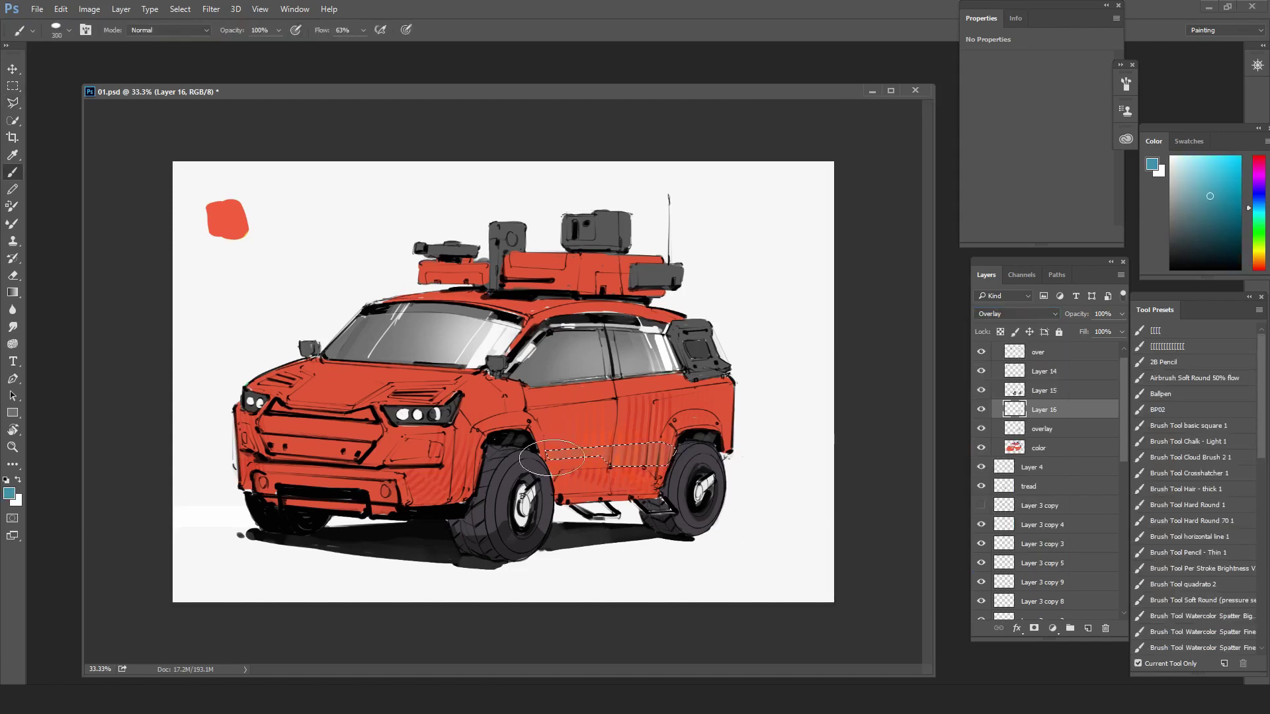
drag(1044, 409, 1044, 362)
- Fill the selected door stripe with near-white, and clear the selection
click(1174, 158)
drag(668, 455, 549, 456)
key(ctrl+d)
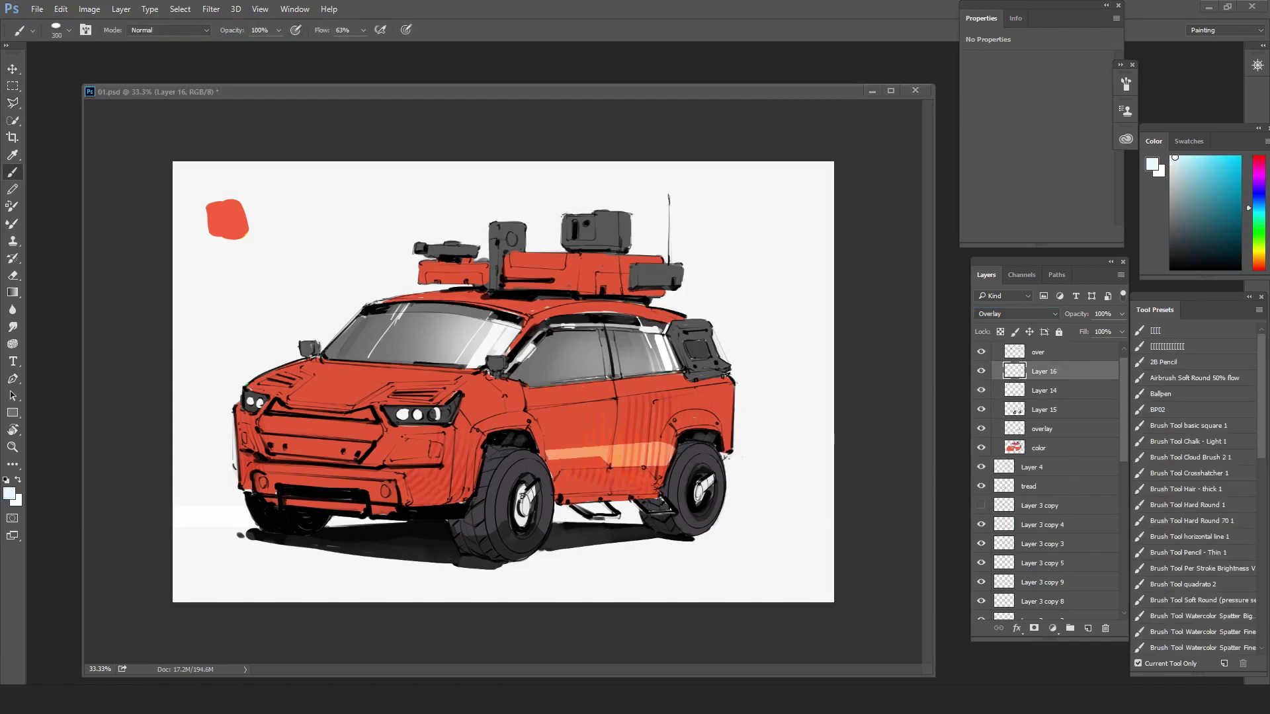
click(1041, 448)
key(ctrl+u)
drag(1051, 364, 1064, 362)
key(Escape)
- Set Layer 16 to the Hue blending mode, and sample the teal from the door stripe
click(1033, 426)
click(1032, 390)
click(1032, 371)
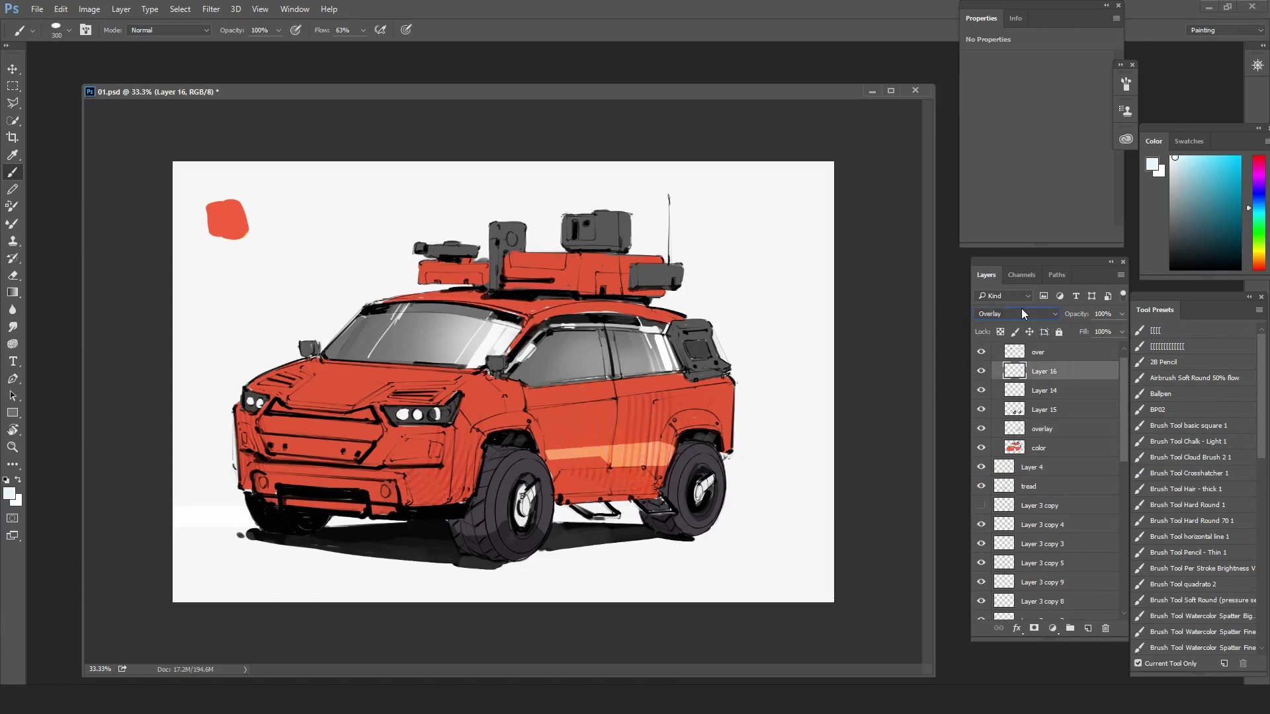
scroll(1021, 310, down, 11)
alt+click(625, 454)
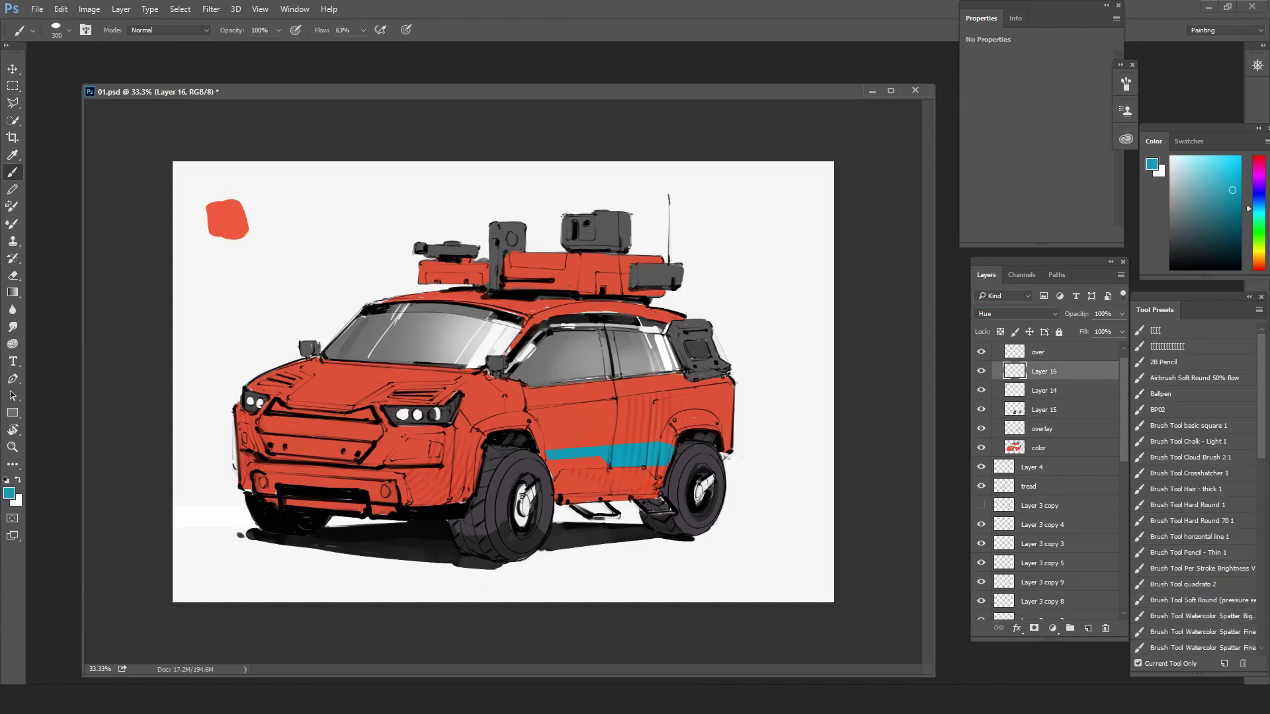
- Erase diagonal gaps into the rear end of the teal door stripe, and save the file
key(e)
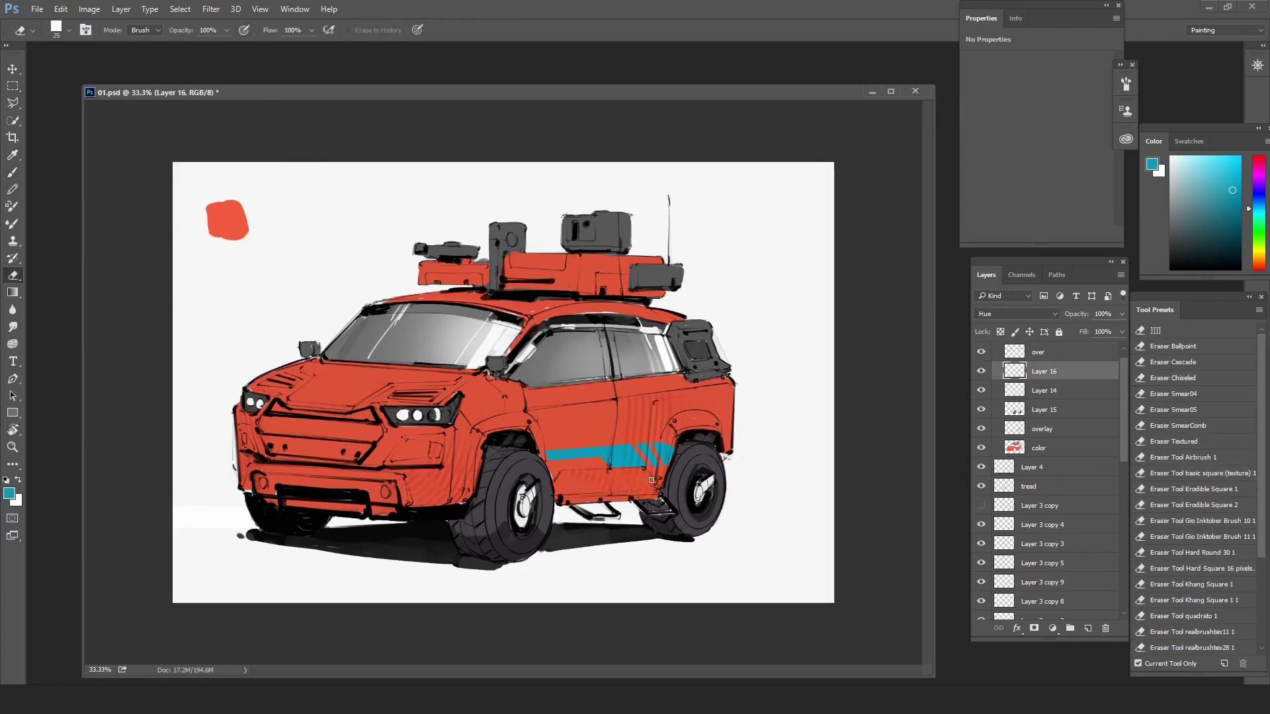
key(ctrl+s)
- Paint the upper grille band teal on Layer 16 with a slightly larger brush, and save the file
key(b)
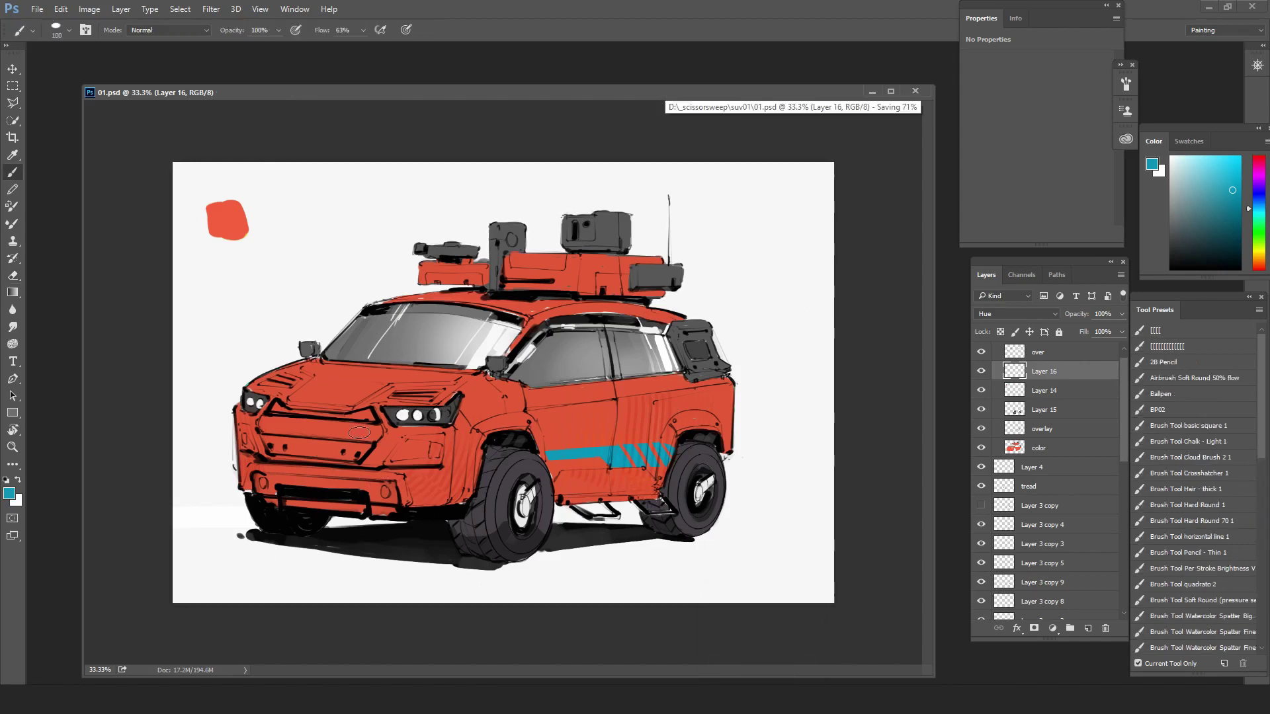
key(bracketright)
drag(373, 430, 268, 427)
key(ctrl+s)
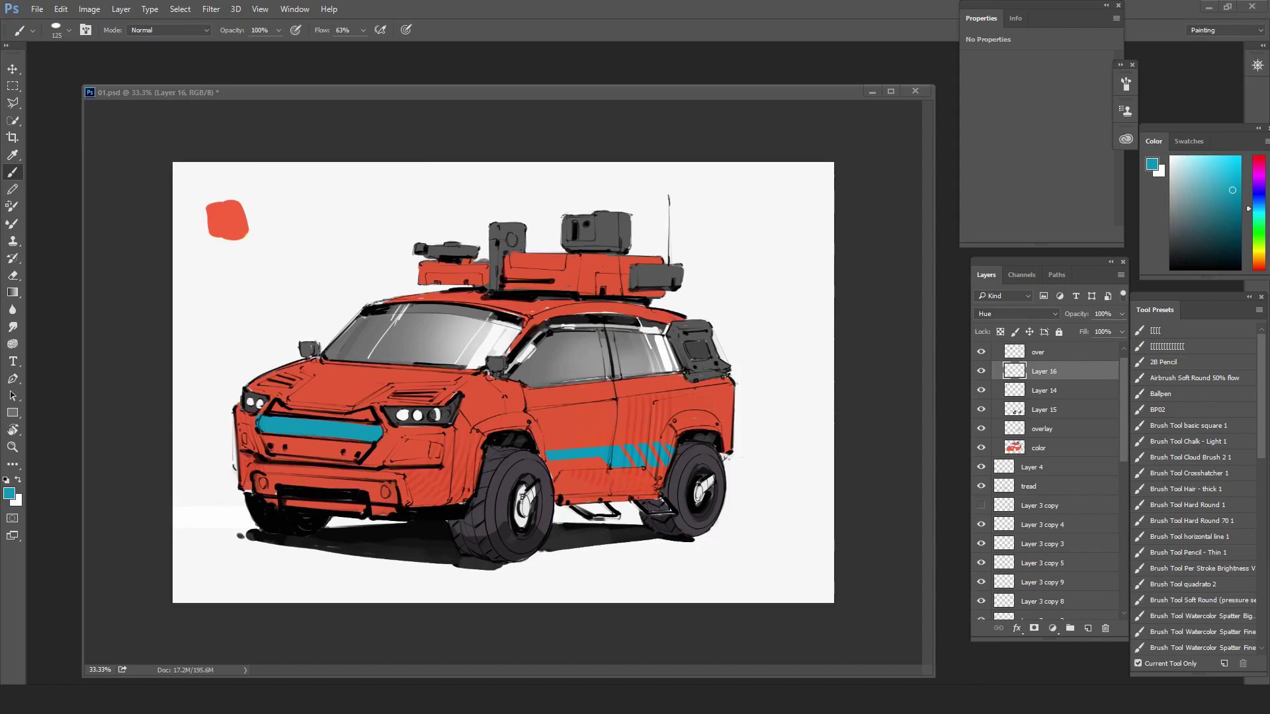
- Try to paint a teal stripe down the hood on Layer 16
key(bracketleft)
drag(351, 370, 293, 401)
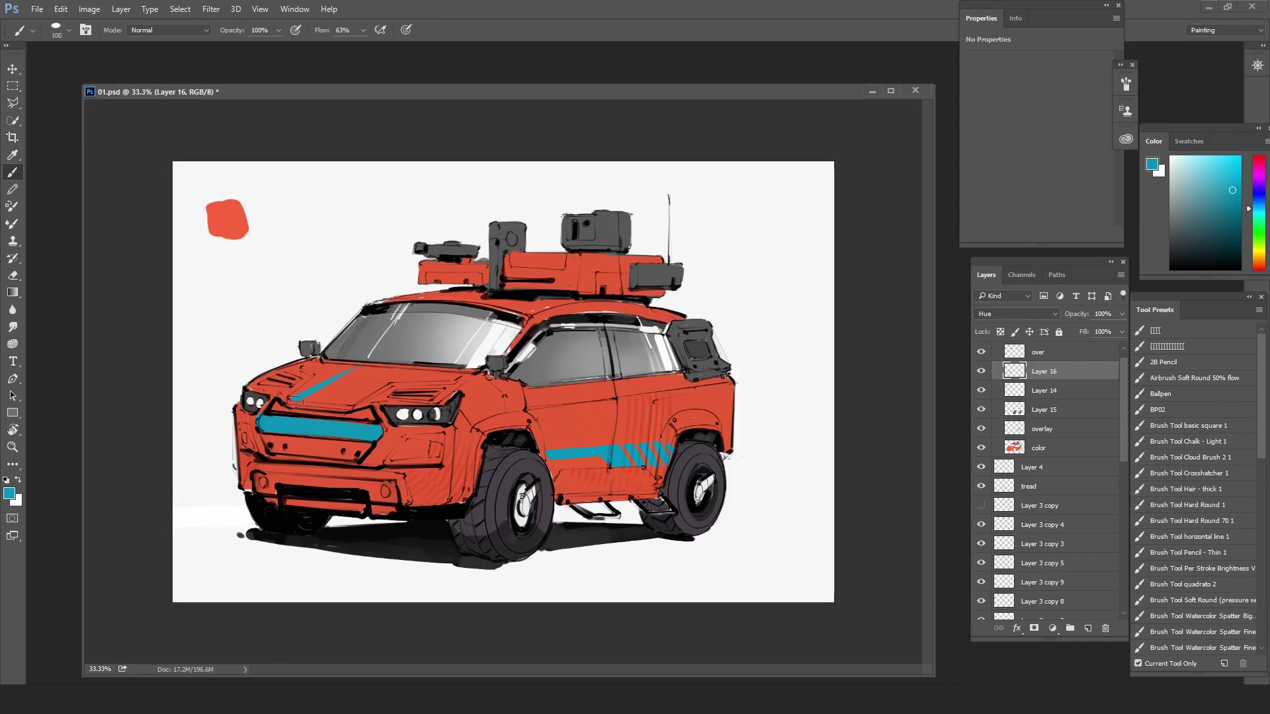
drag(358, 373, 303, 411)
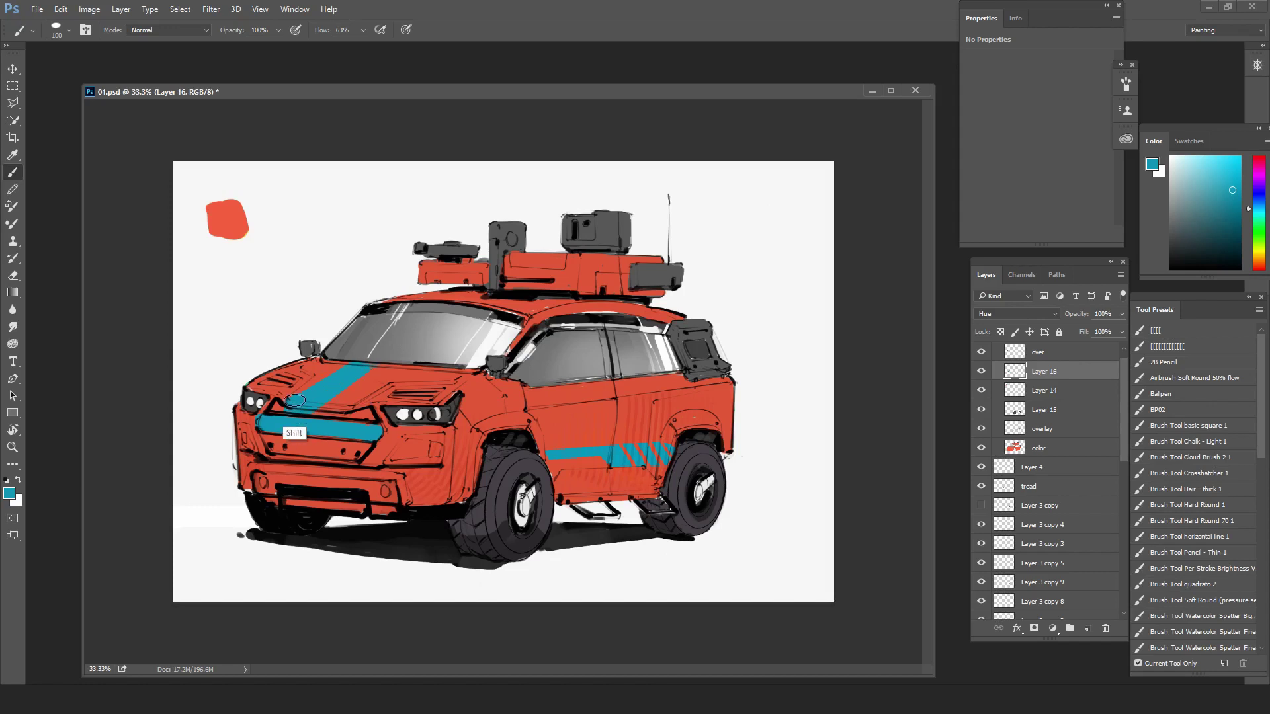
- Erase diagonal gaps in the teal grille band, and paint clean teal accents on the red roof equipment, saving the file
key(e)
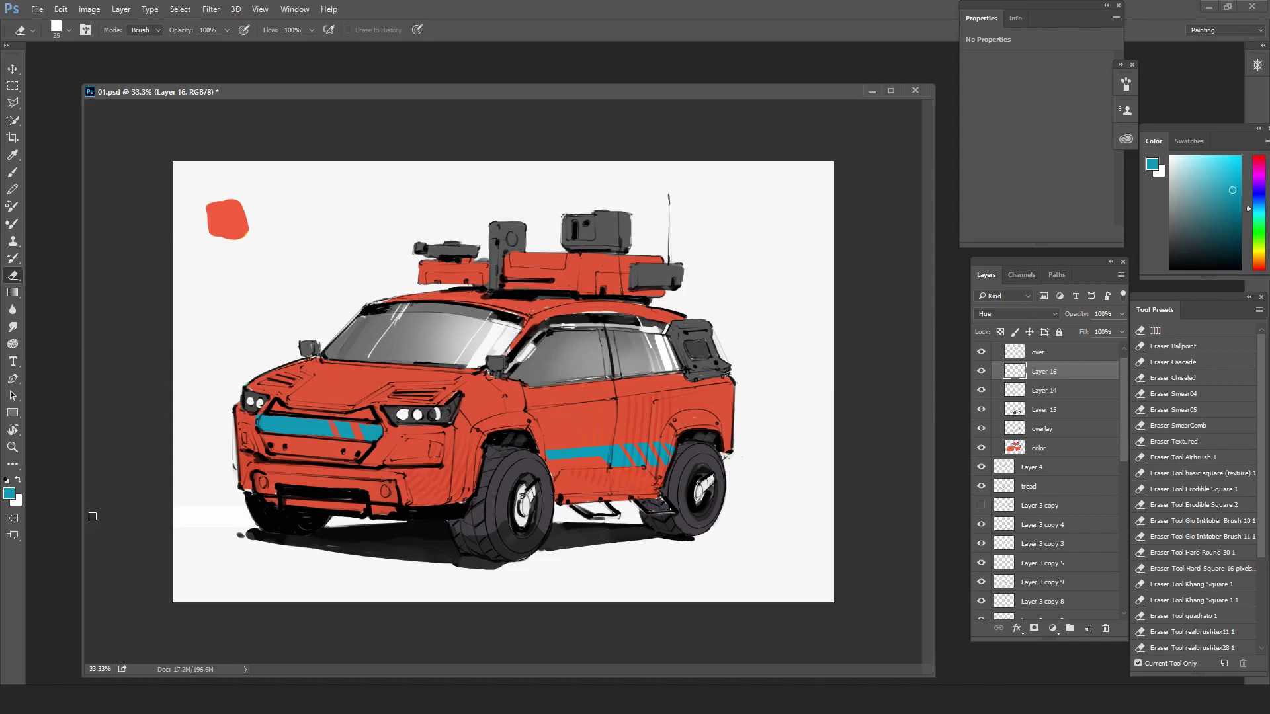
key(b)
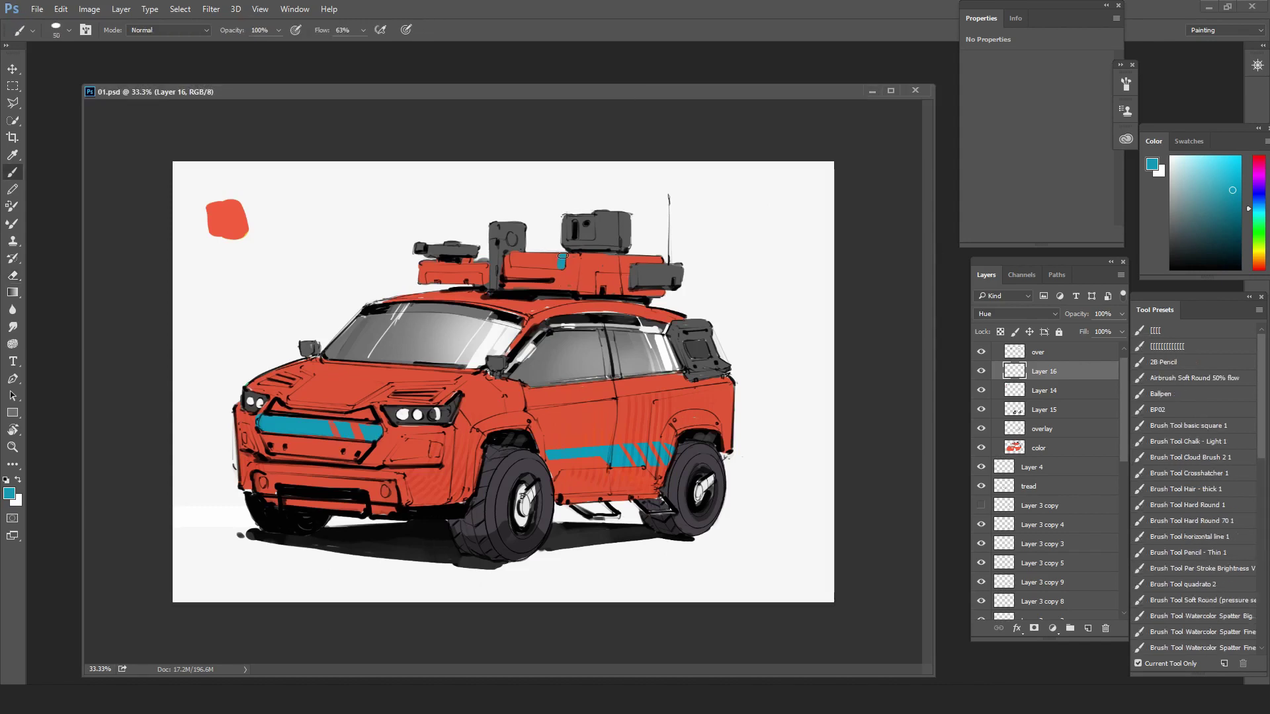
drag(625, 263, 575, 263)
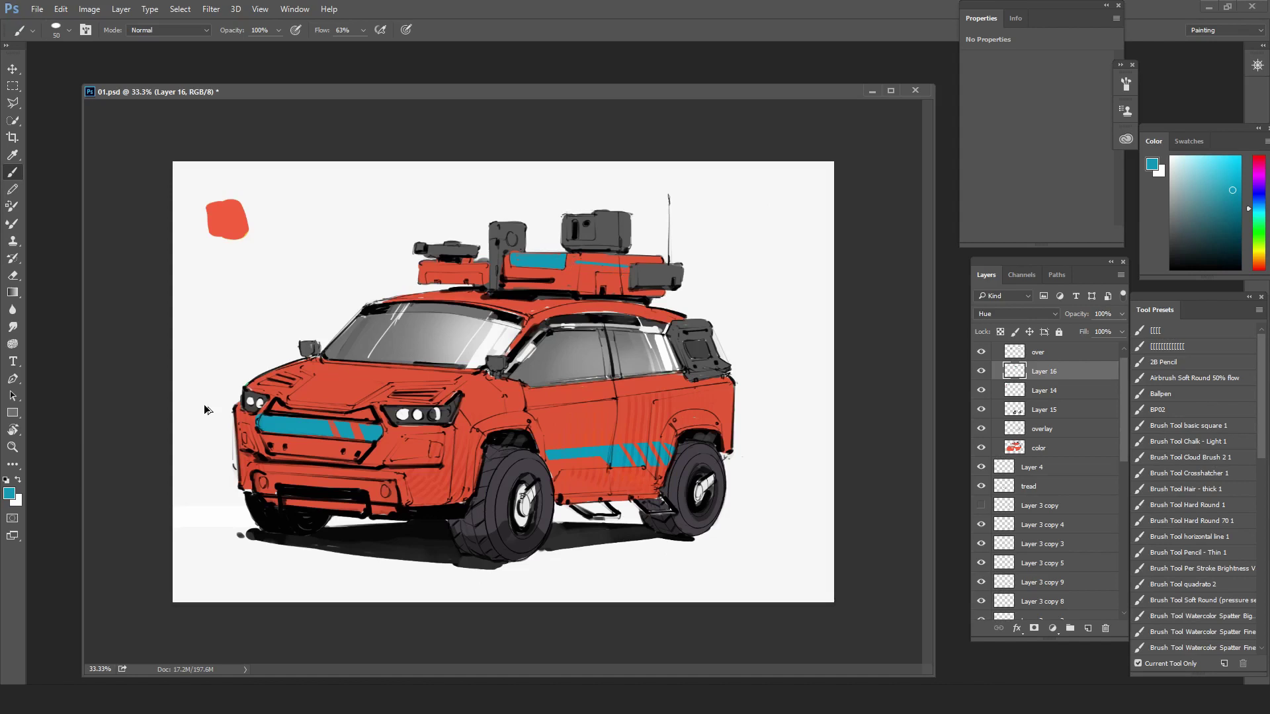
drag(482, 276, 427, 276)
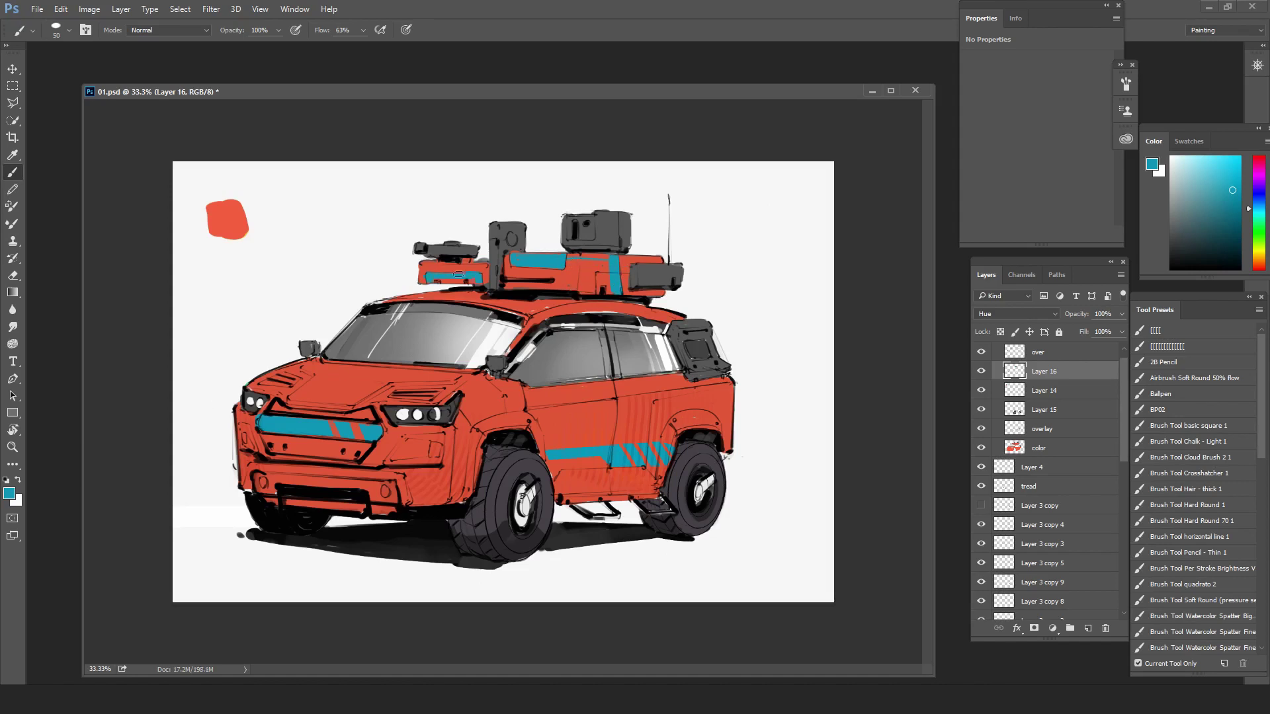
key(e)
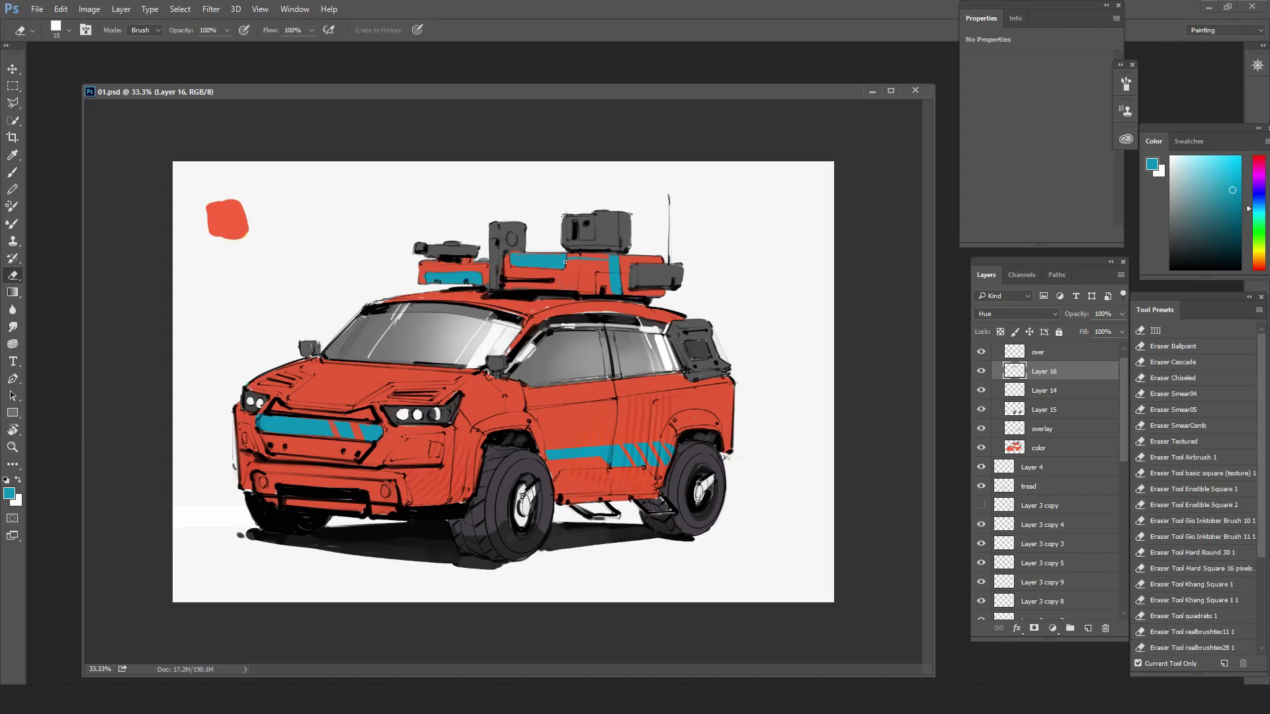
key(ctrl+s)
- Flip the canvas horizontally, set the overlay layer to Soft Light, and choose a dark blue-grey with the Smear07 brush
key(F2)
click(1070, 423)
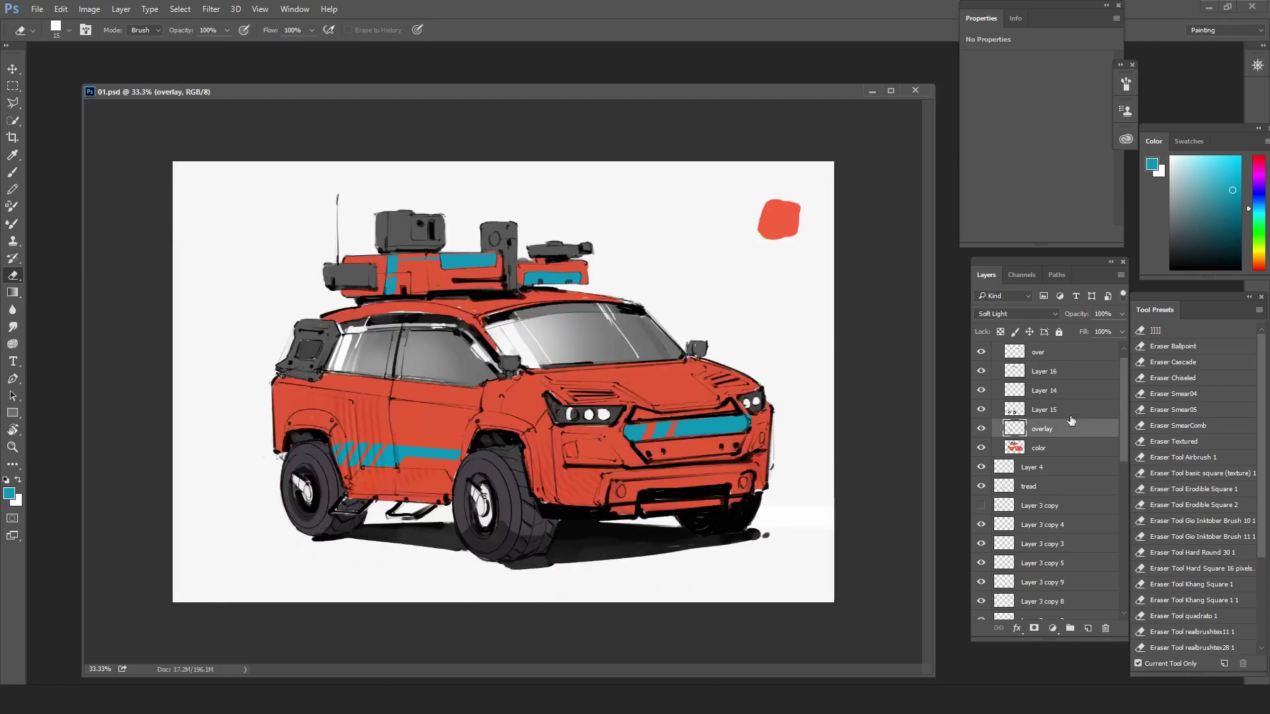
drag(1183, 223, 1175, 217)
key(b)
click(1170, 552)
click(1162, 520)
click(1177, 232)
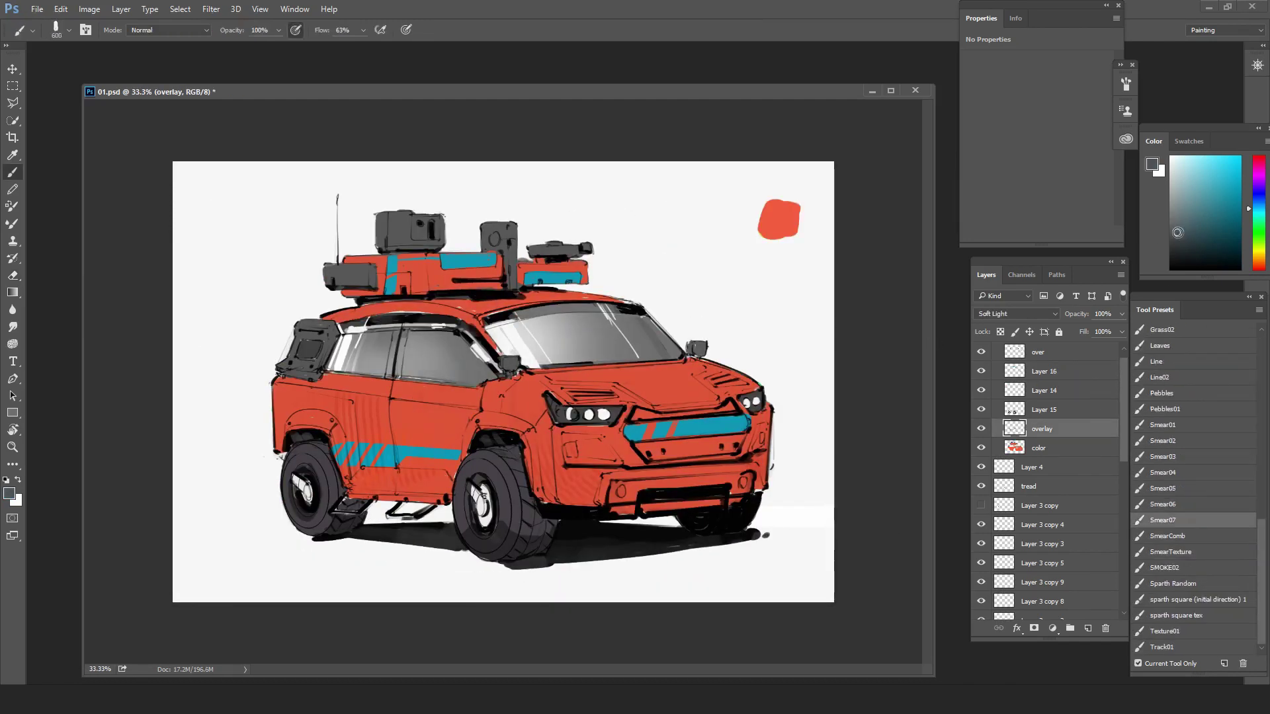
- Try to paint a dark blue-grey smear down the front door on the overlay layer with a smaller brush
key(bracketleft)
key(bracketleft)
key(bracketleft)
mouse_move(458, 412)
mouse_down()
mouse_move(414, 450)
mouse_move(447, 484)
mouse_up()
key(ctrl+z)
- Add a new layer above the overlay layer and set it to Overlay
click(1088, 628)
click(1017, 314)
click(992, 441)
- Smear dark blue-grey texture over the door, hood, rear fender and sill on Layer 17, and erase the excess
drag(433, 415, 431, 482)
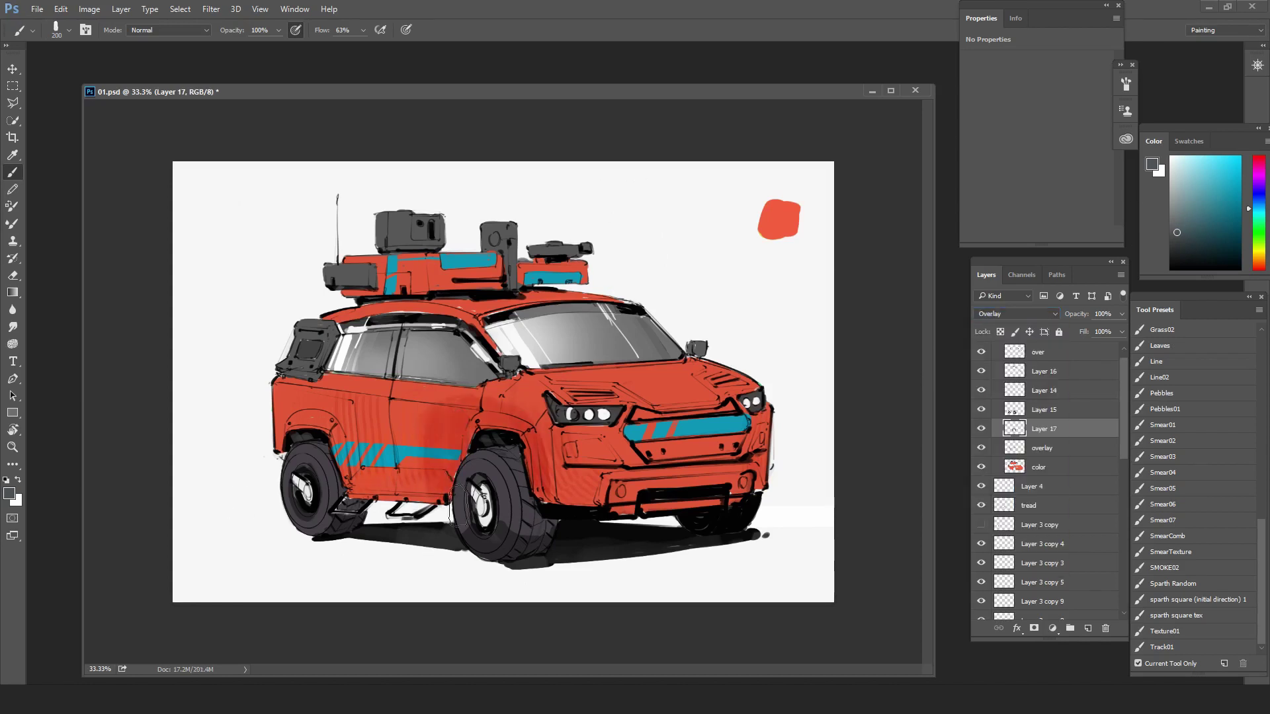
drag(671, 370, 651, 393)
drag(320, 414, 293, 422)
drag(423, 473, 351, 488)
key(e)
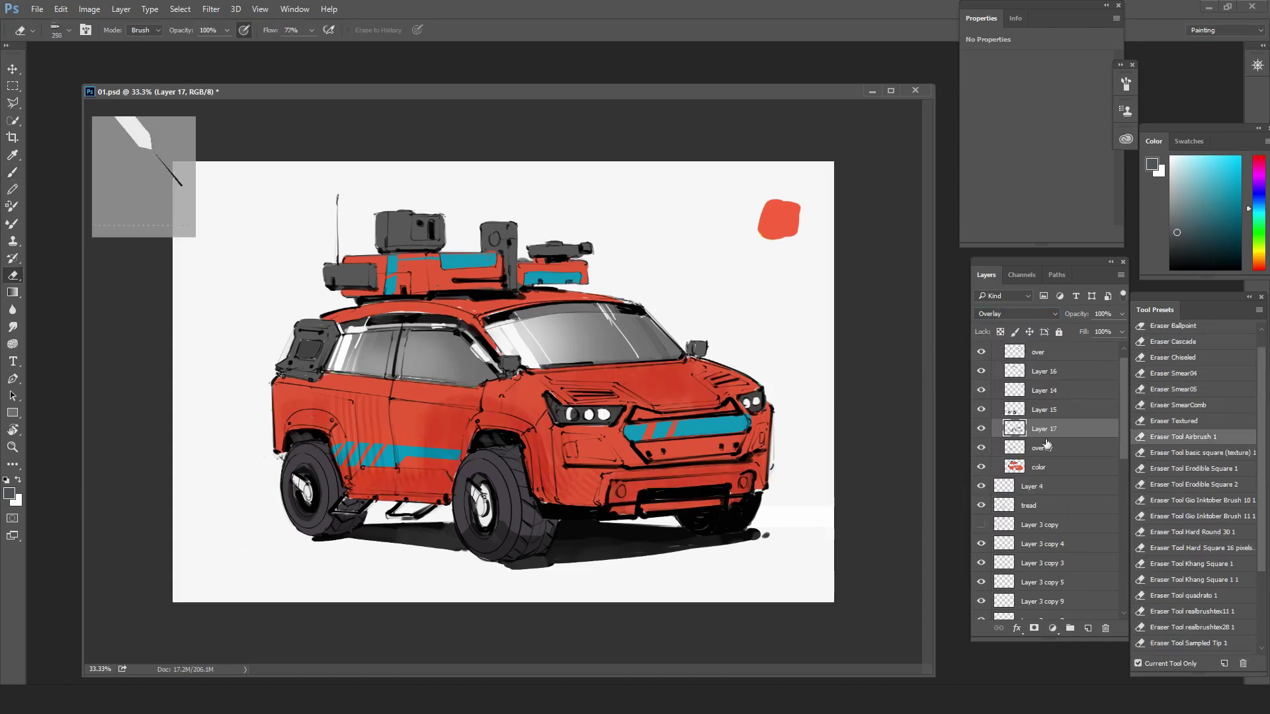
click(1152, 404)
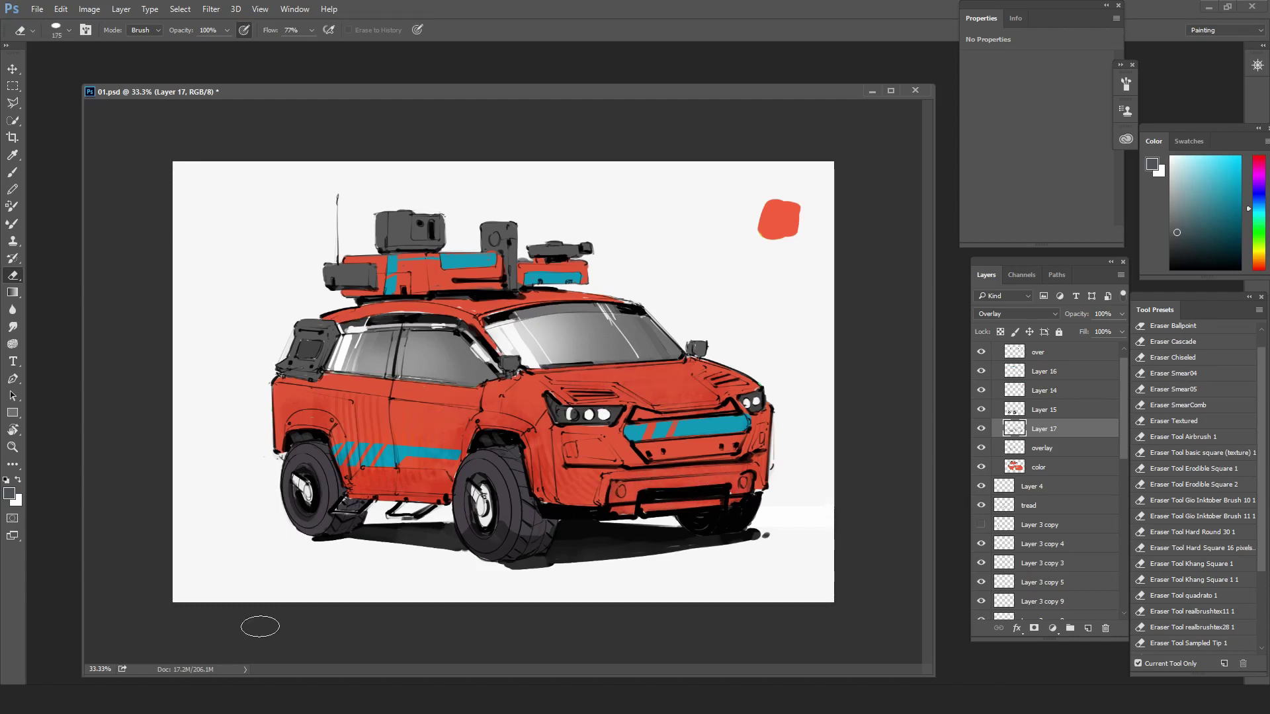
- Paint dark grey along the front bumper's upper edge on the color layer, with a smaller brush and pressure-controlled opacity off
click(1039, 467)
key(bracketleft)
key(bracketleft)
key(bracketleft)
key(bracketleft)
click(1170, 252)
mouse_move(742, 478)
mouse_down()
mouse_move(754, 443)
mouse_move(834, 509)
mouse_move(748, 489)
mouse_up()
key(b)
click(1175, 234)
click(295, 30)
mouse_move(608, 477)
mouse_down()
mouse_move(620, 496)
mouse_move(745, 471)
mouse_up()
- Fill the rest of the front bumper with a darker grey on the color layer
click(1170, 242)
mouse_move(741, 479)
mouse_down()
mouse_move(614, 488)
mouse_move(759, 482)
mouse_up()
mouse_move(687, 487)
mouse_down()
mouse_move(745, 485)
mouse_move(645, 509)
mouse_up()
- Try to paint the front and rear wheel arches and the sill dark grey on the color layer
mouse_move(628, 509)
mouse_down()
mouse_move(586, 501)
mouse_move(649, 509)
mouse_move(665, 493)
mouse_move(539, 498)
mouse_move(525, 426)
mouse_move(475, 422)
mouse_up()
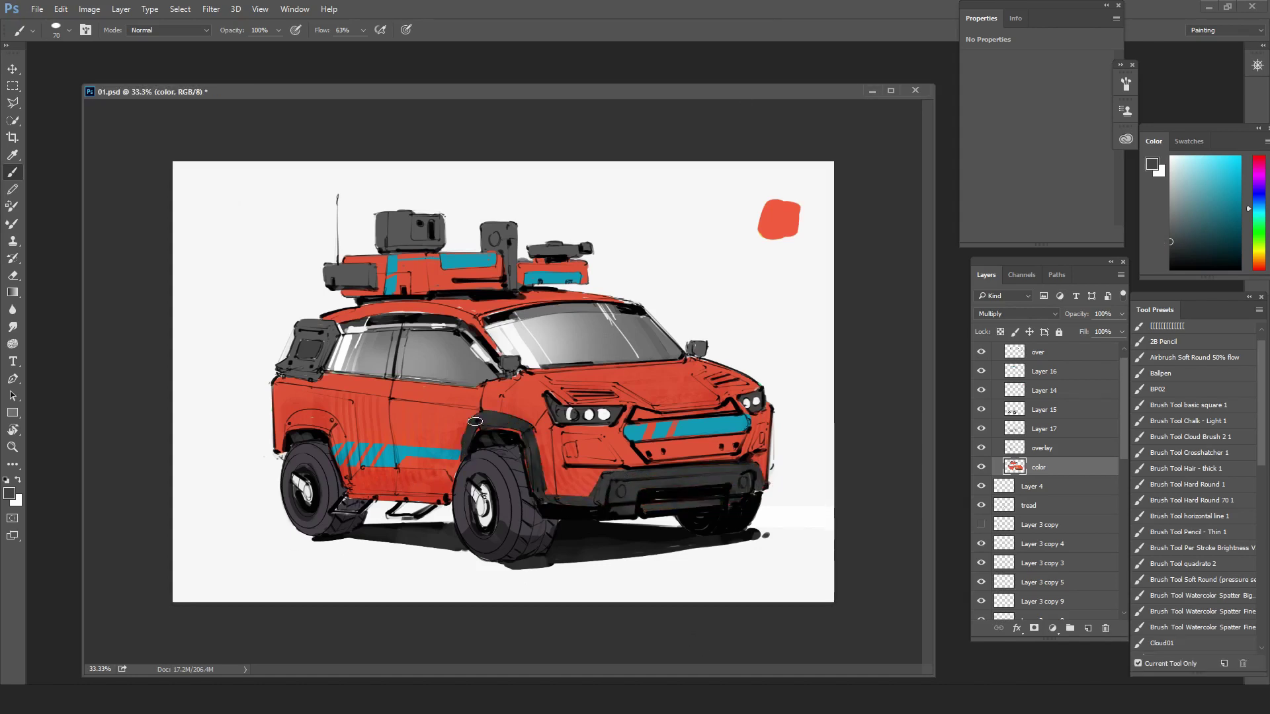
mouse_move(336, 429)
mouse_down()
mouse_move(357, 483)
mouse_move(440, 490)
mouse_up()
drag(341, 453, 291, 423)
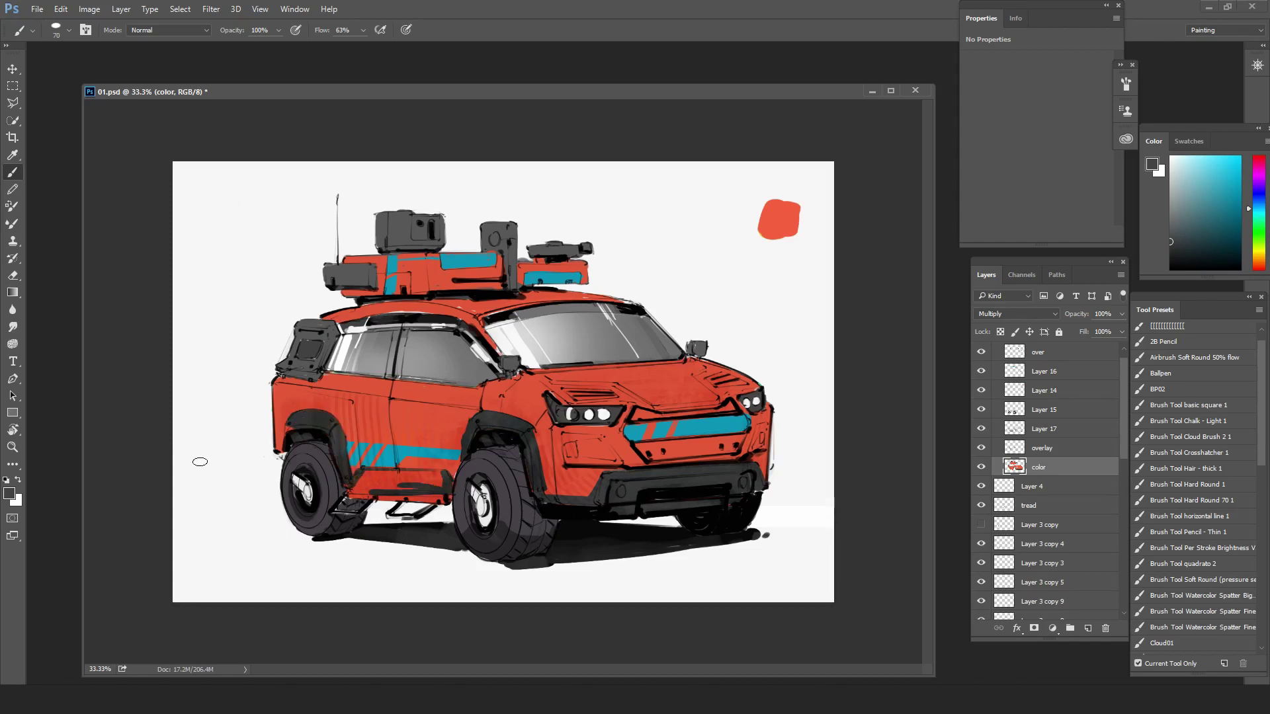
mouse_move(362, 471)
mouse_down()
mouse_move(442, 500)
mouse_move(368, 472)
mouse_move(388, 498)
mouse_move(416, 490)
mouse_up()
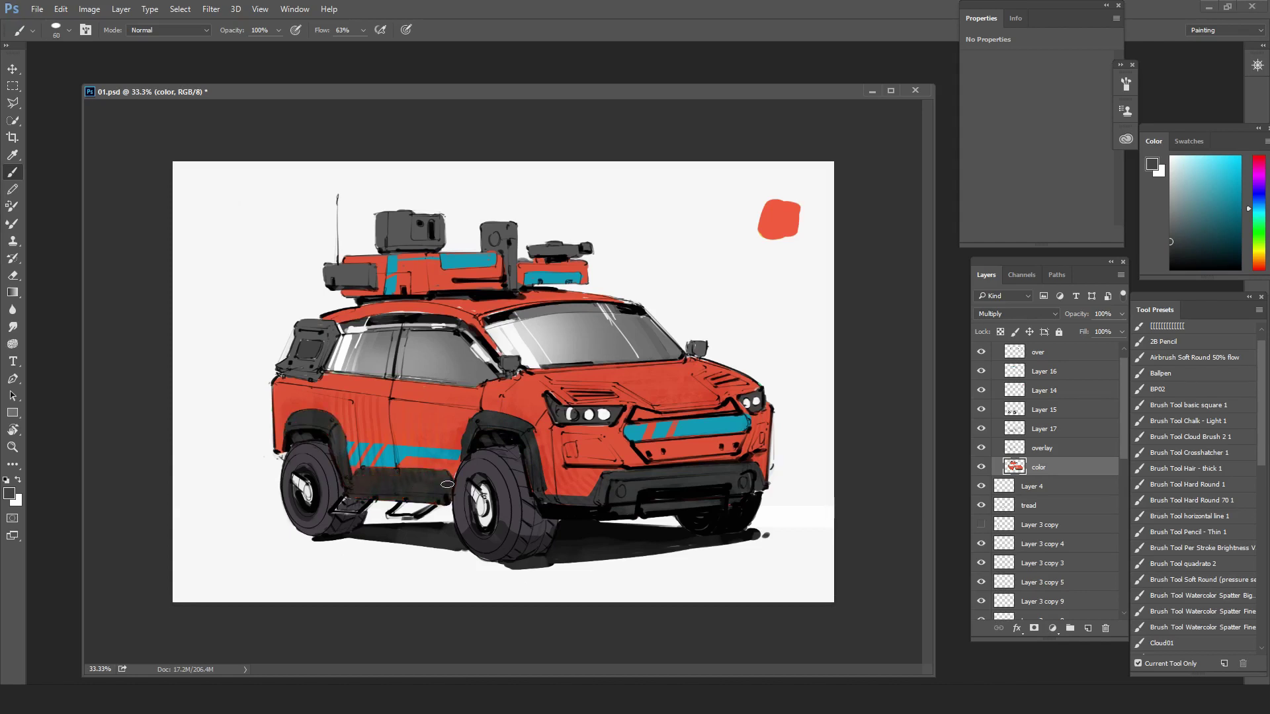
key(ctrl+shift+h)
key(ctrl+minus)
key(ctrl+minus)
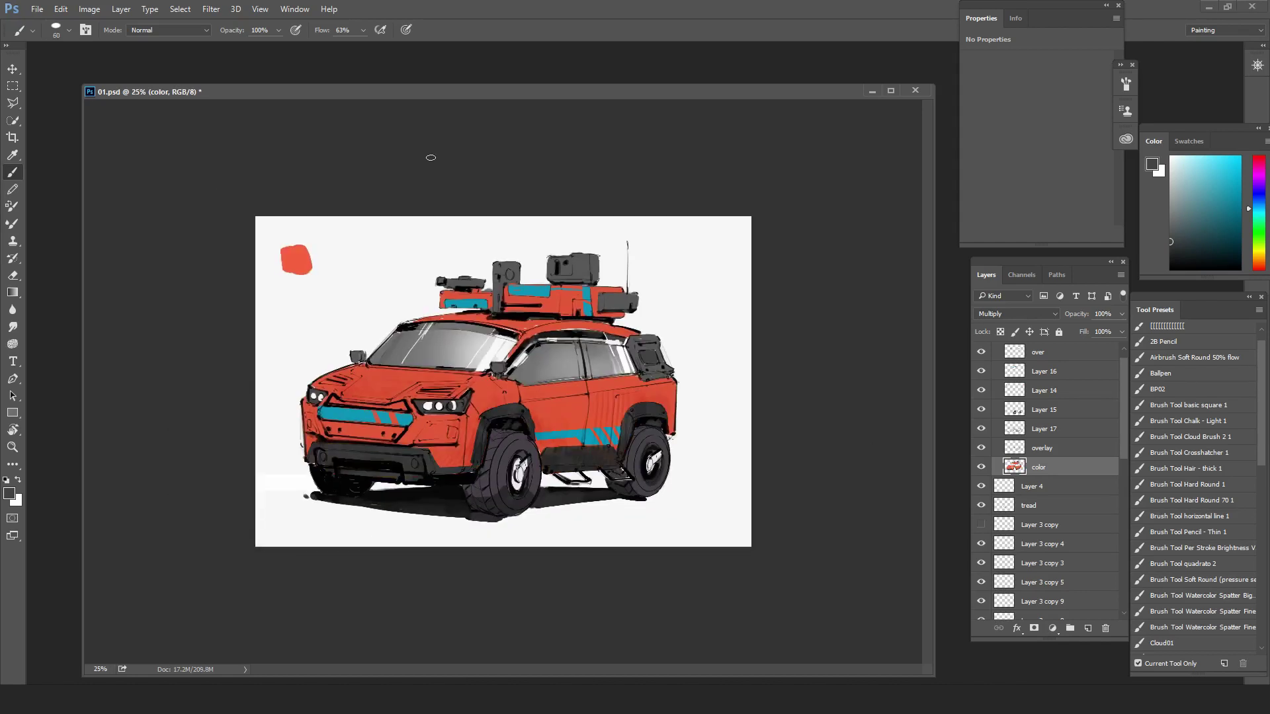
key(ctrl+shift+h)
- Retouch the fender beside the front wheel with the sampled red on the color layer, clean its edge, and save the file
alt+click(526, 447)
key(bracketright)
key(bracketright)
key(bracketright)
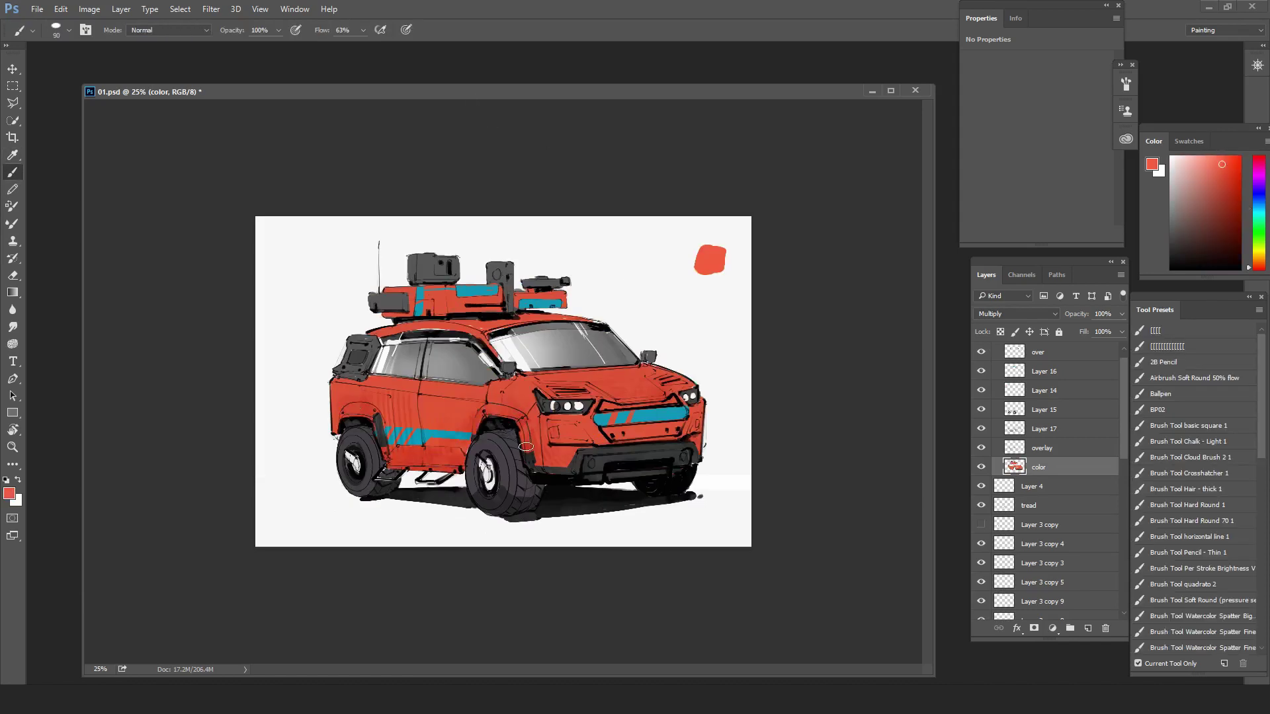
key(e)
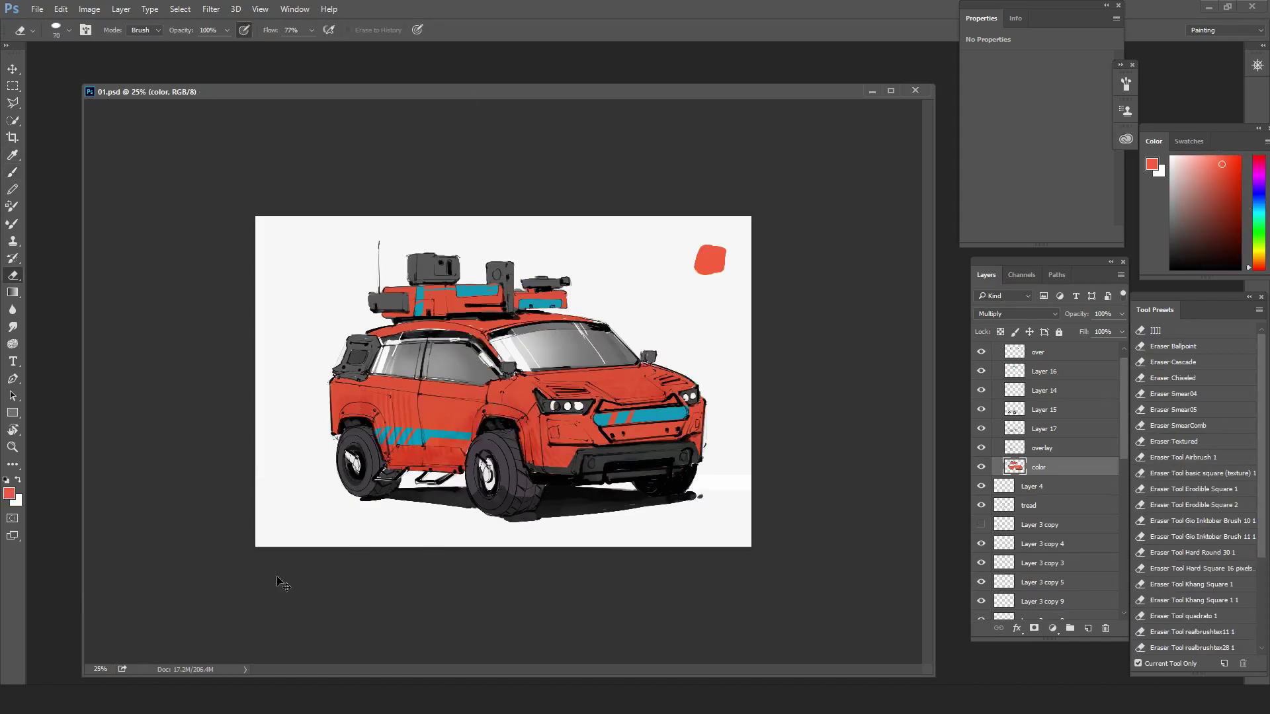
- Paint dark red vertical streaks over the red body panels and roof equipment on Layer 17 with a dotted texture brush, and save the file
key(alt+Tab)
click(1058, 428)
key(b)
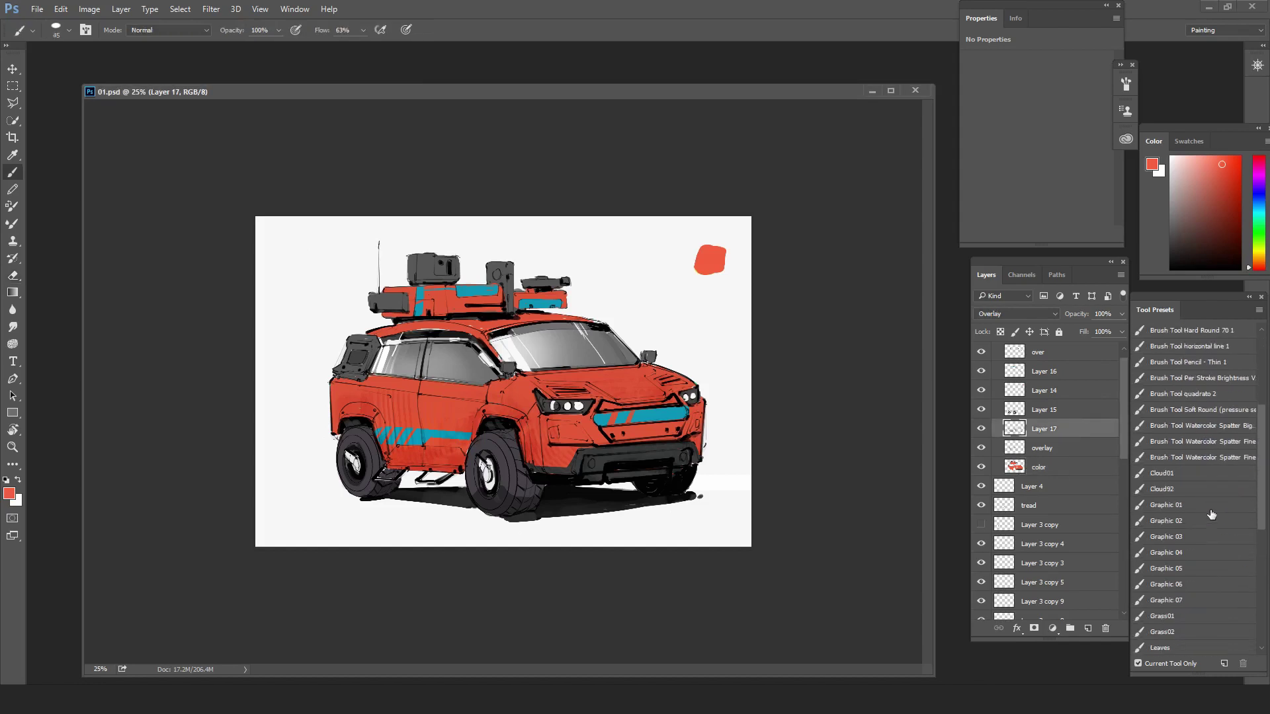
alt+click(581, 487)
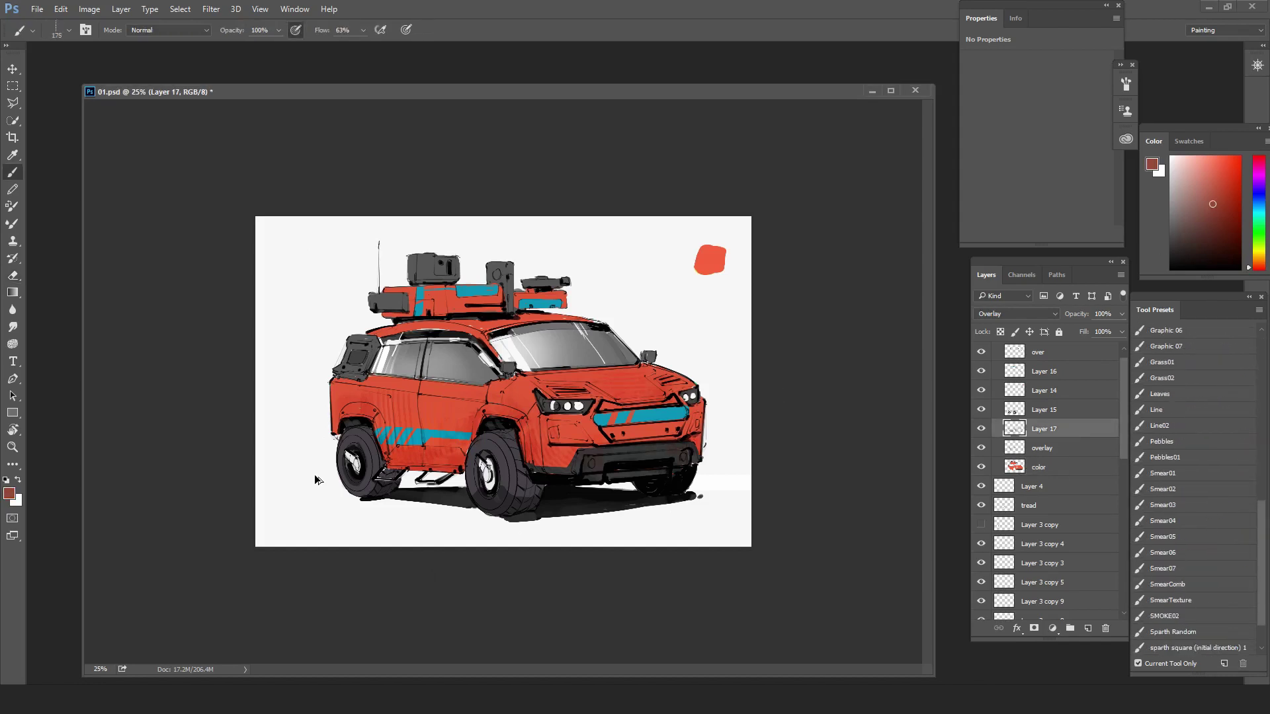
key(bracketright)
key(ctrl+equal)
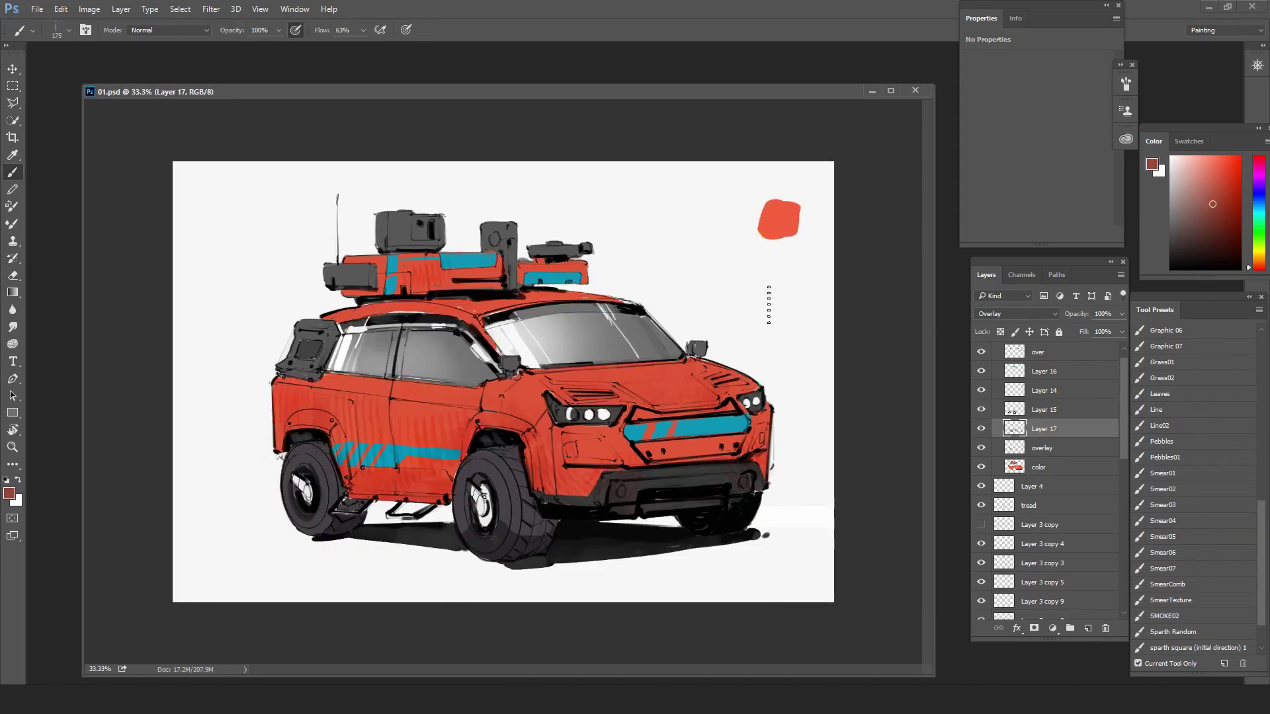
- Add a Color Dodge layer named dodge above Layer 16, and prepare an orange Soft Round brush
click(1058, 371)
key(ctrl+shift+n)
text(dodge)
key(Return)
click(1017, 314)
click(999, 407)
click(1224, 176)
click(1191, 596)
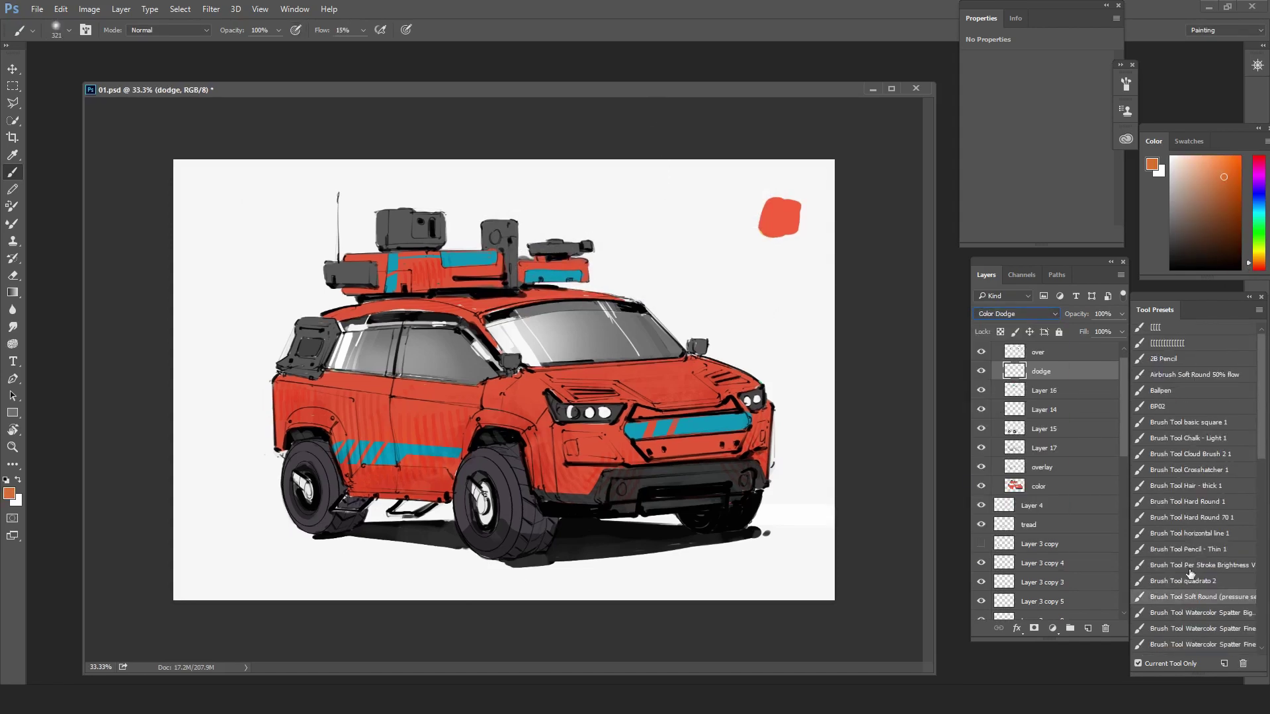
- Paint a soft orange glow over the hood, roof front and grille area on the dodge layer with an enlarged Soft Round brush
scroll(1190, 574, down, 1)
key(bracketright)
key(bracketright)
key(bracketright)
key(bracketright)
key(bracketright)
click(1230, 162)
mouse_move(592, 377)
mouse_down()
mouse_move(618, 390)
mouse_move(456, 357)
mouse_up()
drag(476, 291, 555, 291)
drag(681, 437, 721, 410)
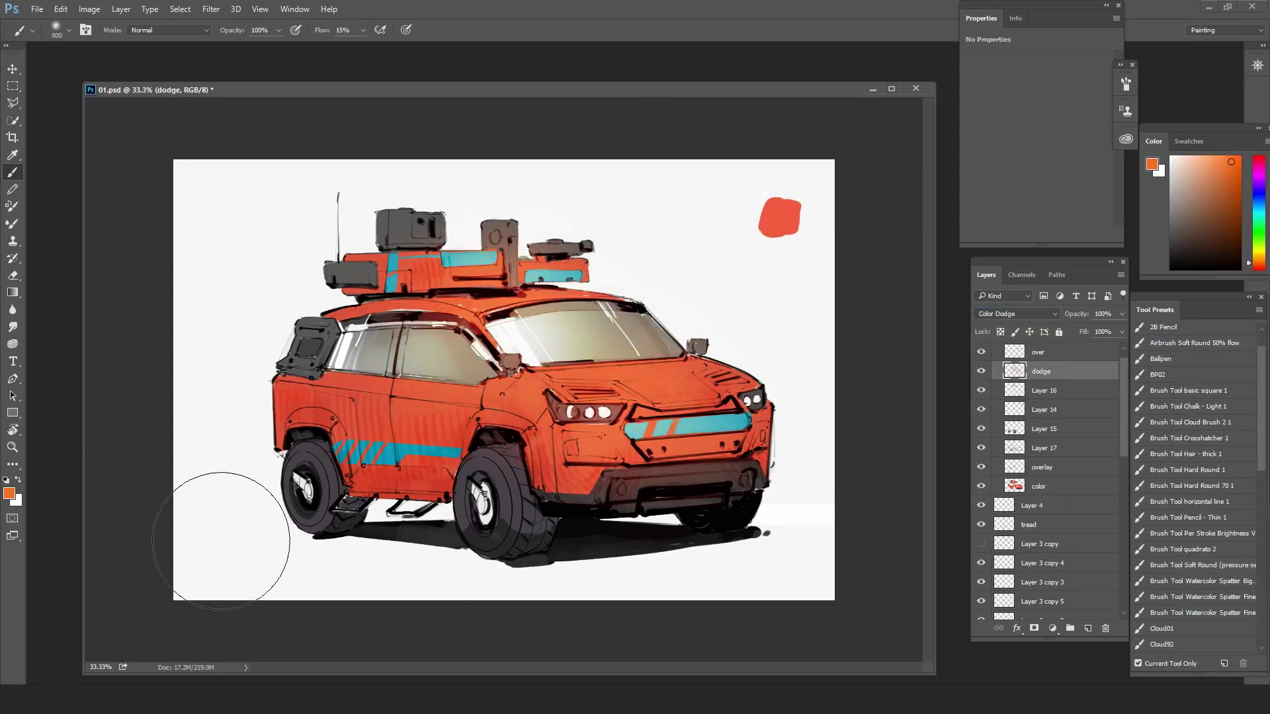
- Shift the dodge layer's hue to +180 with Hue/Saturation
key(ctrl+minus)
key(ctrl+u)
drag(1051, 363, 1130, 365)
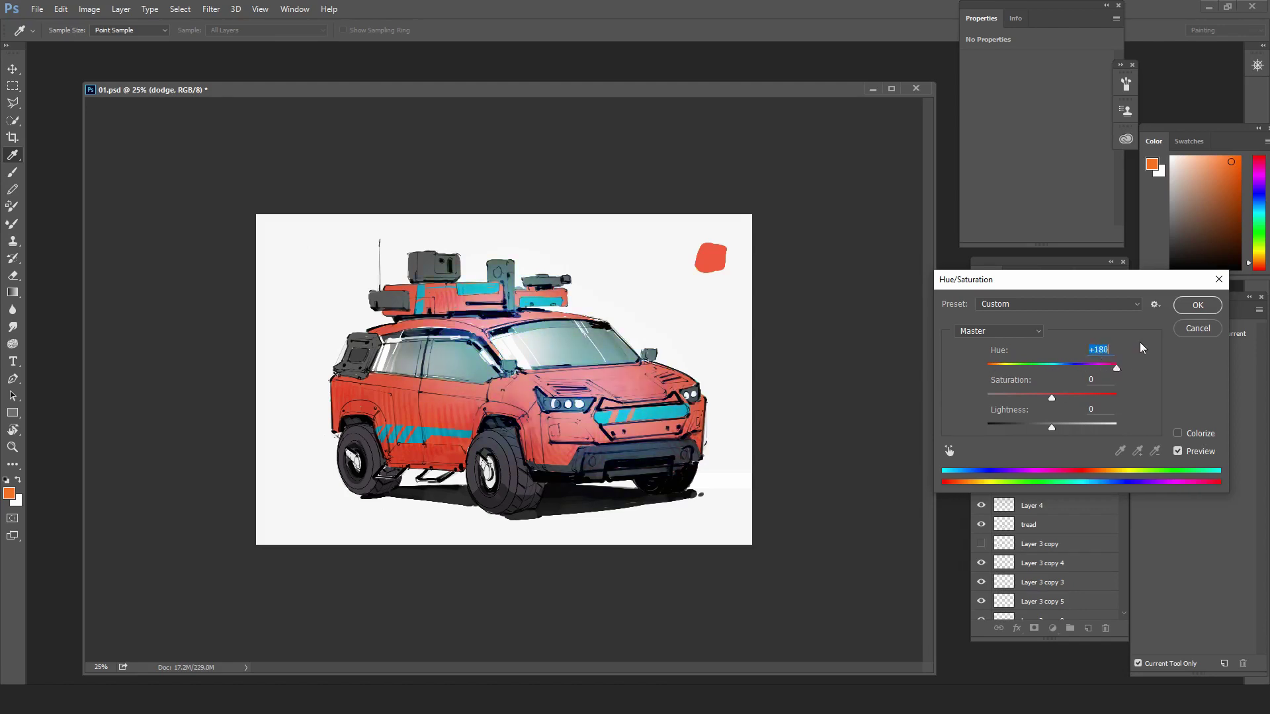
click(1178, 306)
- Erase some of the dodge glow around the roof edge and windshield pillar, and move the dodge layer above the over layer
key(ctrl+plus)
key(e)
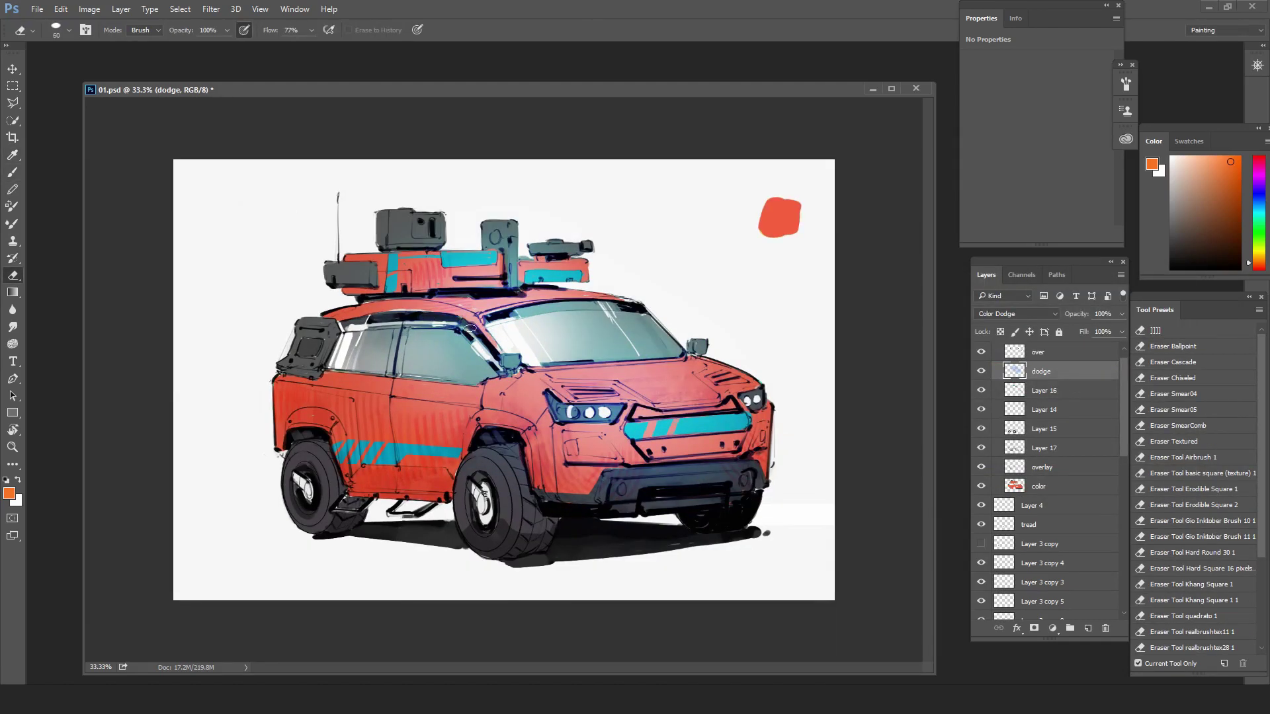
drag(470, 328, 524, 308)
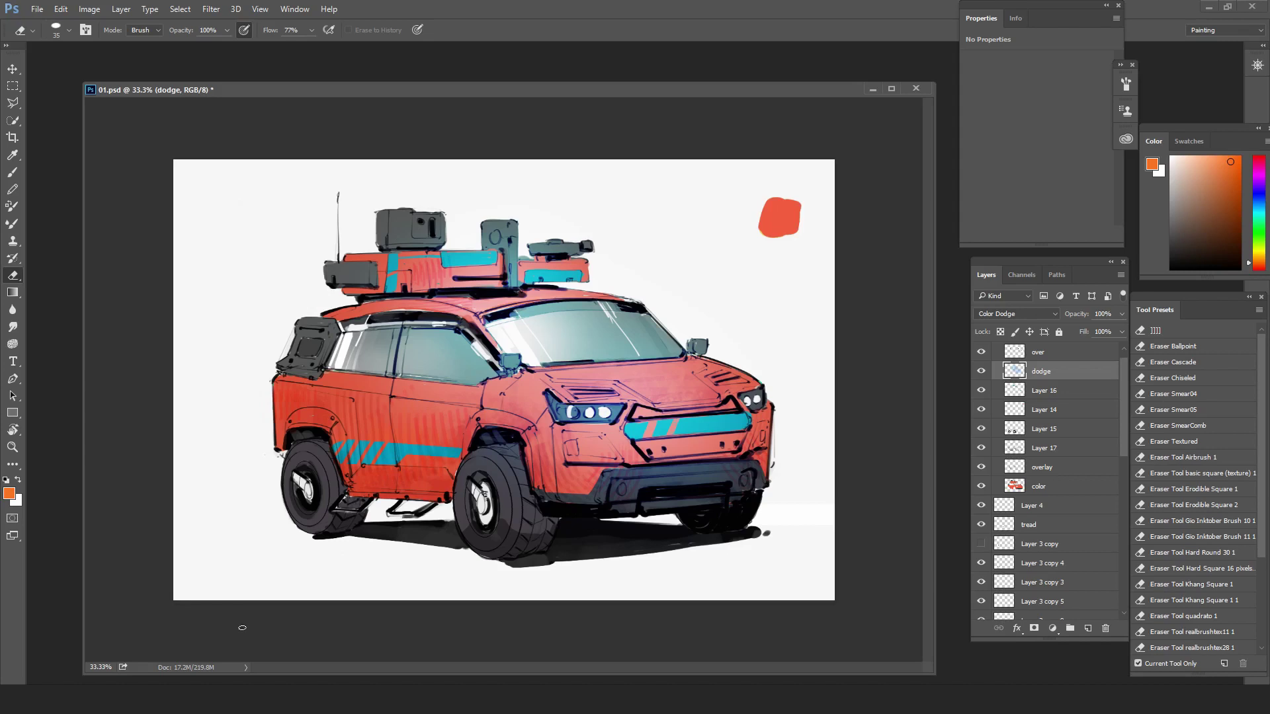
mouse_move(1064, 378)
mouse_down()
mouse_move(1069, 445)
mouse_move(1059, 363)
mouse_up()
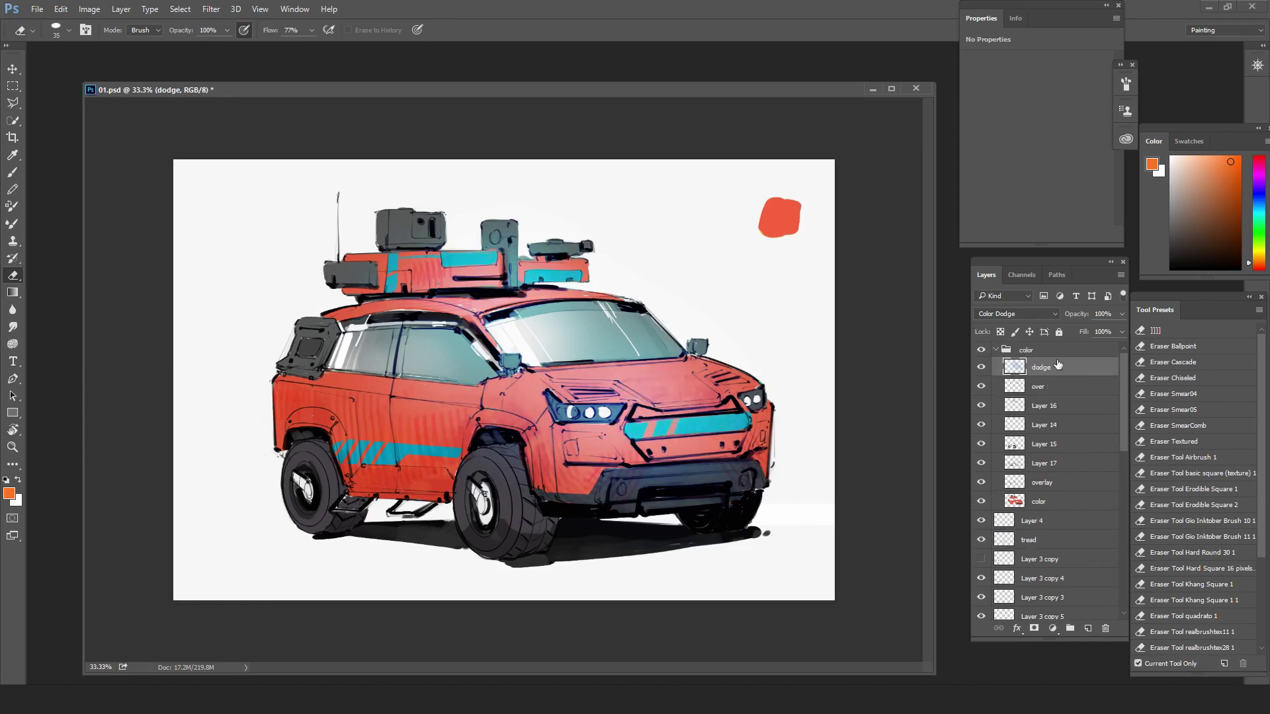
- Try a Color Balance adjustment, shift the dodge layer's glow back to orange with Hue/Saturation, and save the file
key(ctrl+b)
mouse_move(981, 395)
mouse_down()
mouse_move(1103, 395)
mouse_move(982, 369)
mouse_up()
click(1120, 391)
key(ctrl+u)
key(Return)
key(e)
key(ctrl+s)
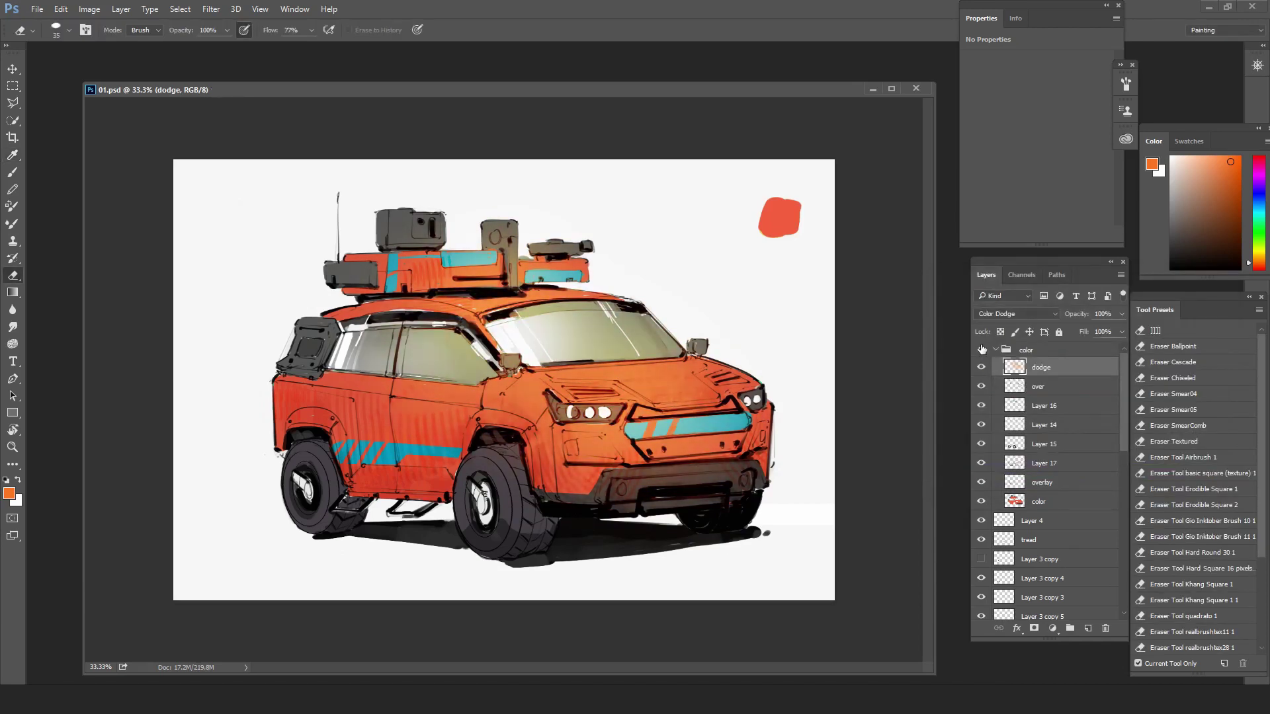
- Flip the image horizontally and add a new layer above Layer 9 inside Group 1
key(ctrl+shift+h)
drag(463, 90, 424, 81)
drag(1123, 402, 1123, 554)
click(1050, 589)
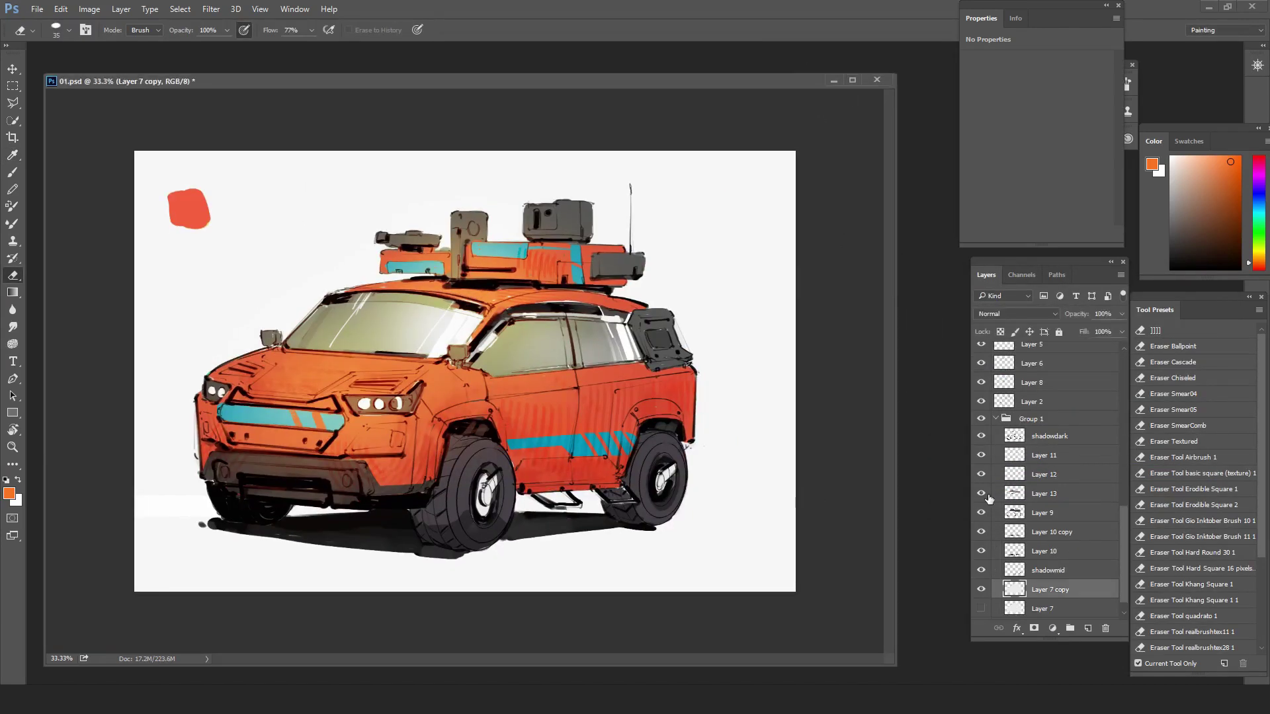
click(981, 512)
click(1043, 512)
key(ctrl+shift+alt+n)
- Paint the front wheel arch and the sill between the wheels grey on Layer 18 with an enlarged Ballpen brush
key(b)
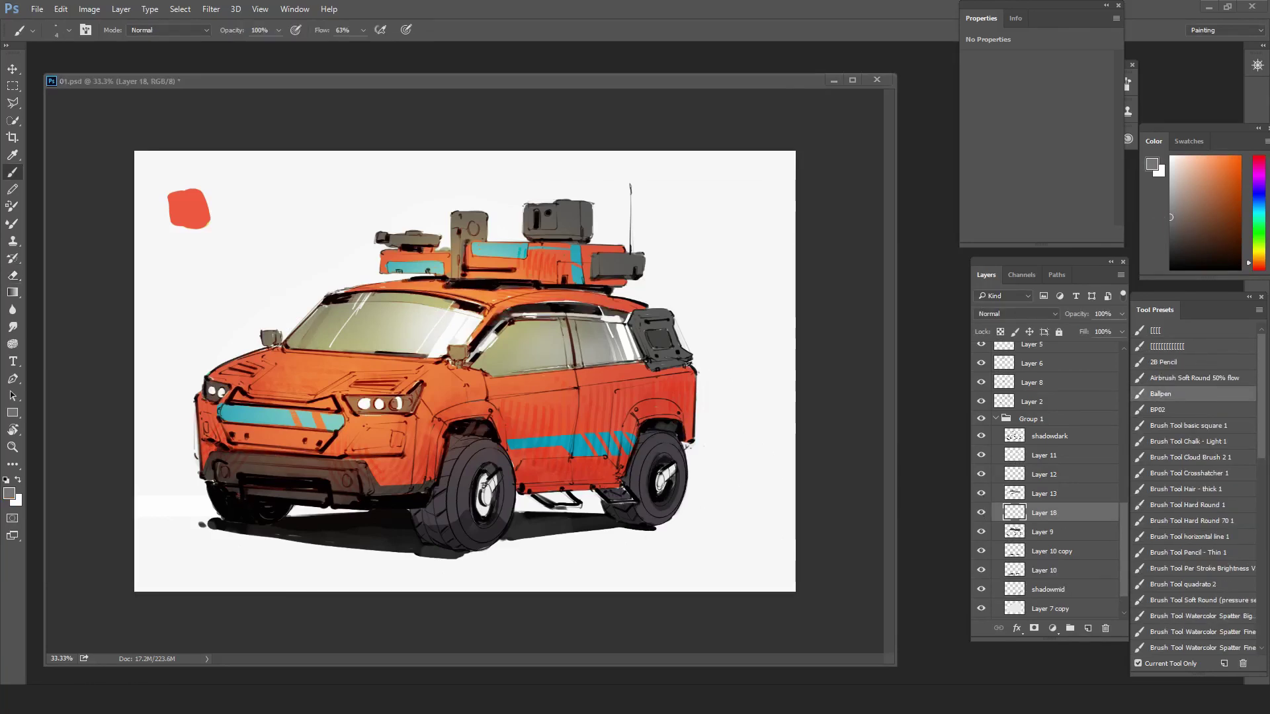
key(bracketright)
key(bracketright)
key(bracketright)
key(bracketright)
key(bracketright)
key(bracketright)
key(bracketright)
key(bracketright)
key(bracketright)
key(bracketright)
key(bracketright)
key(bracketright)
drag(439, 421, 429, 482)
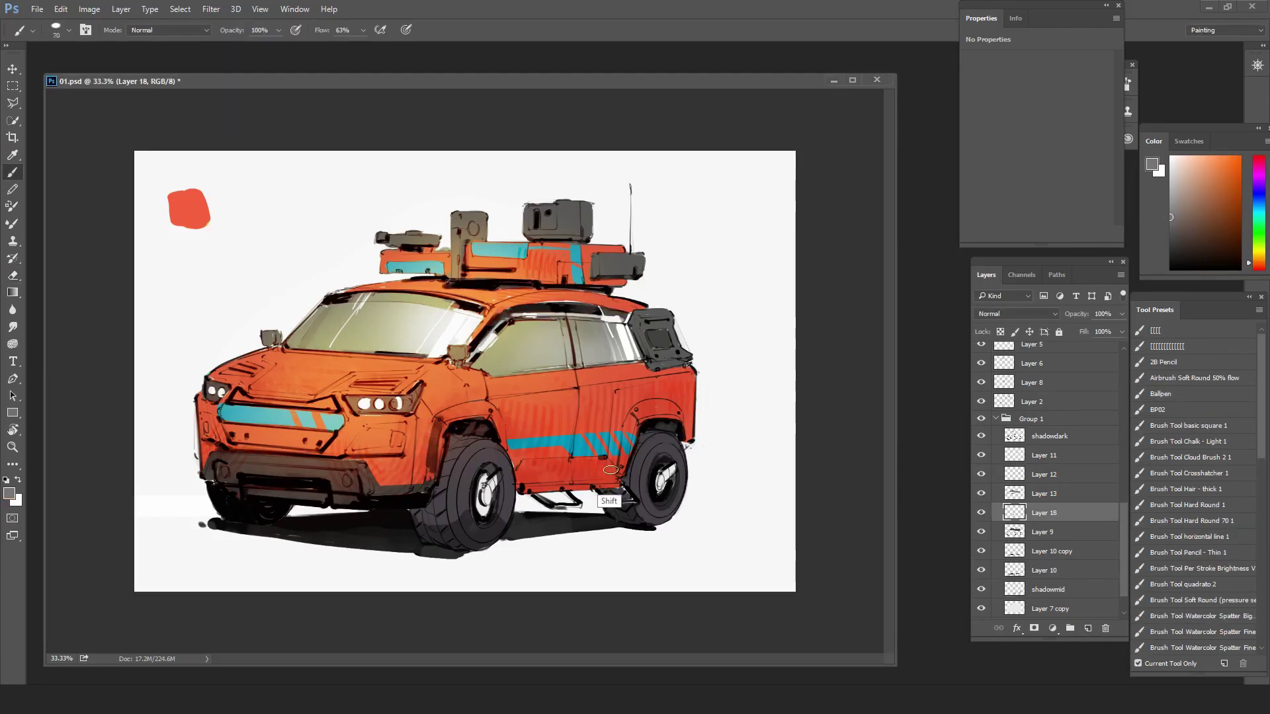
mouse_move(616, 484)
mouse_down()
mouse_move(526, 471)
mouse_move(579, 478)
mouse_move(524, 488)
mouse_up()
drag(492, 414, 501, 436)
- Try to refine the front wheel arch and shade the rear arch grey on Layer 18 with a smaller brush
key(bracketleft)
key(bracketleft)
key(bracketleft)
key(bracketleft)
key(bracketleft)
mouse_move(501, 418)
mouse_down()
mouse_move(474, 444)
mouse_move(506, 450)
mouse_move(478, 440)
mouse_move(509, 475)
mouse_move(429, 485)
mouse_up()
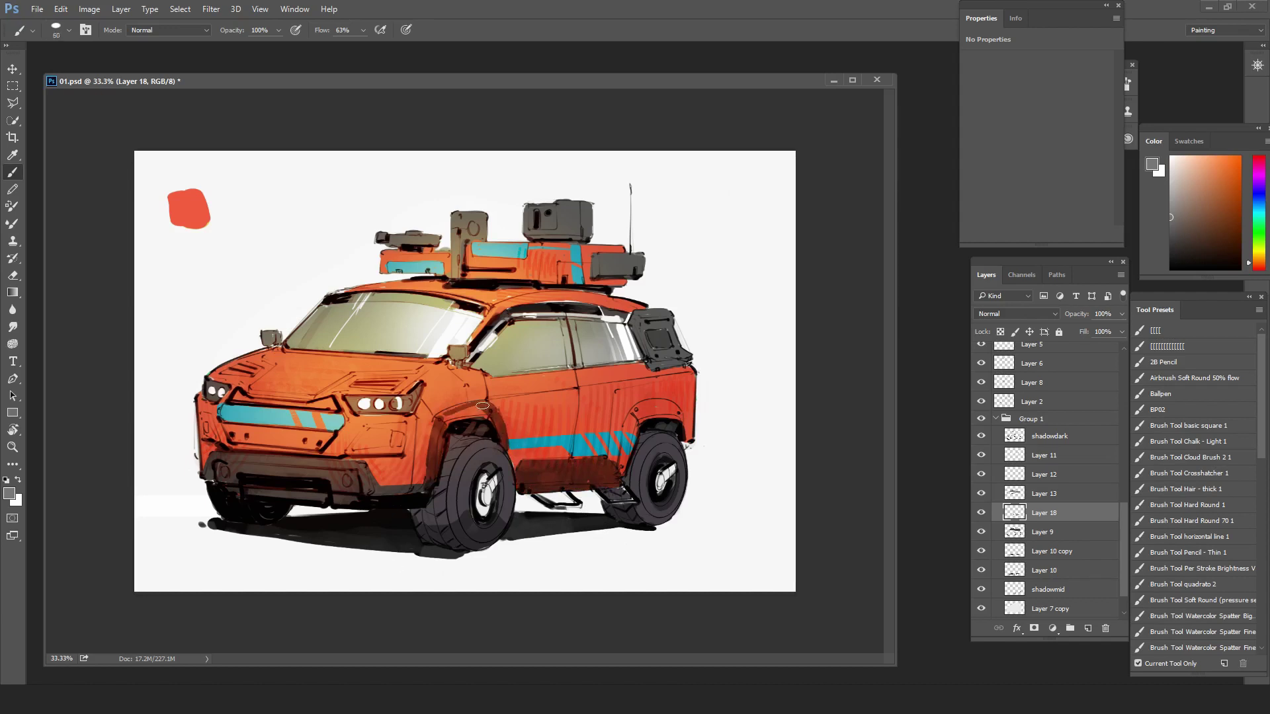
drag(483, 405, 441, 429)
drag(633, 418, 620, 472)
drag(680, 417, 635, 406)
drag(635, 407, 669, 408)
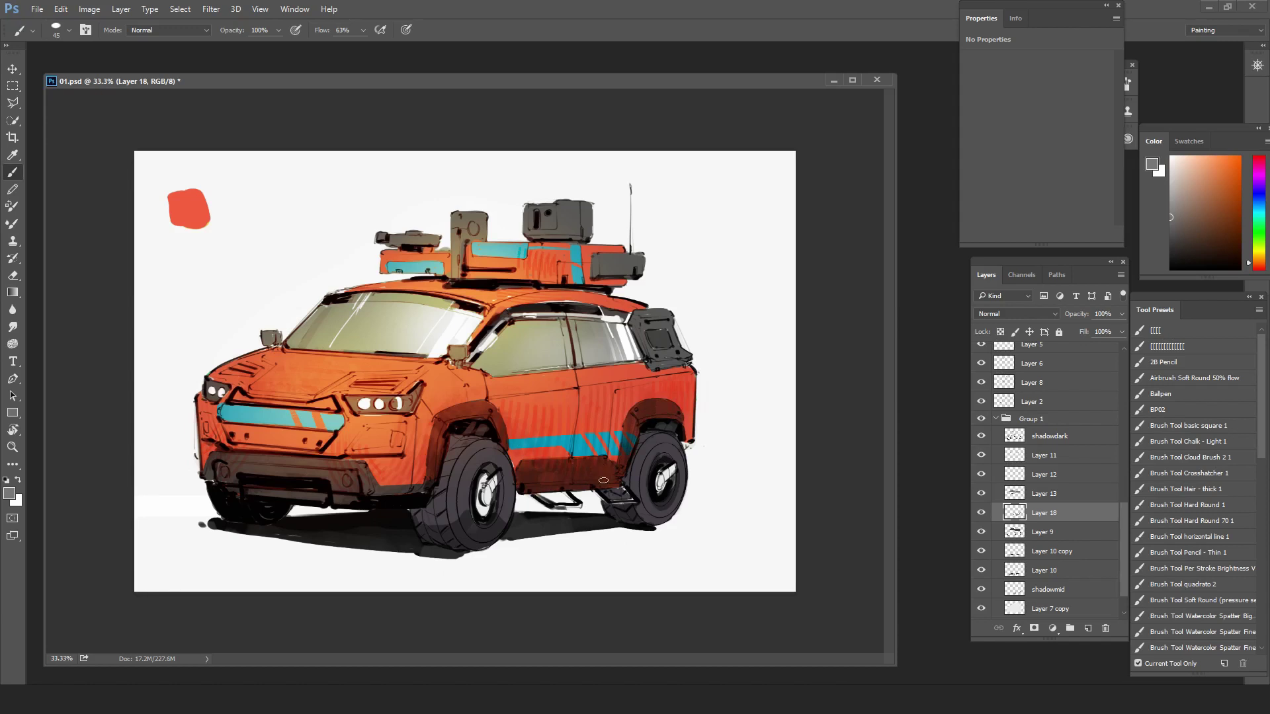
- Hide Layer 18 and paint the front wheel arch dark grey on the color layer
scroll(1051, 502, up, 2)
click(982, 542)
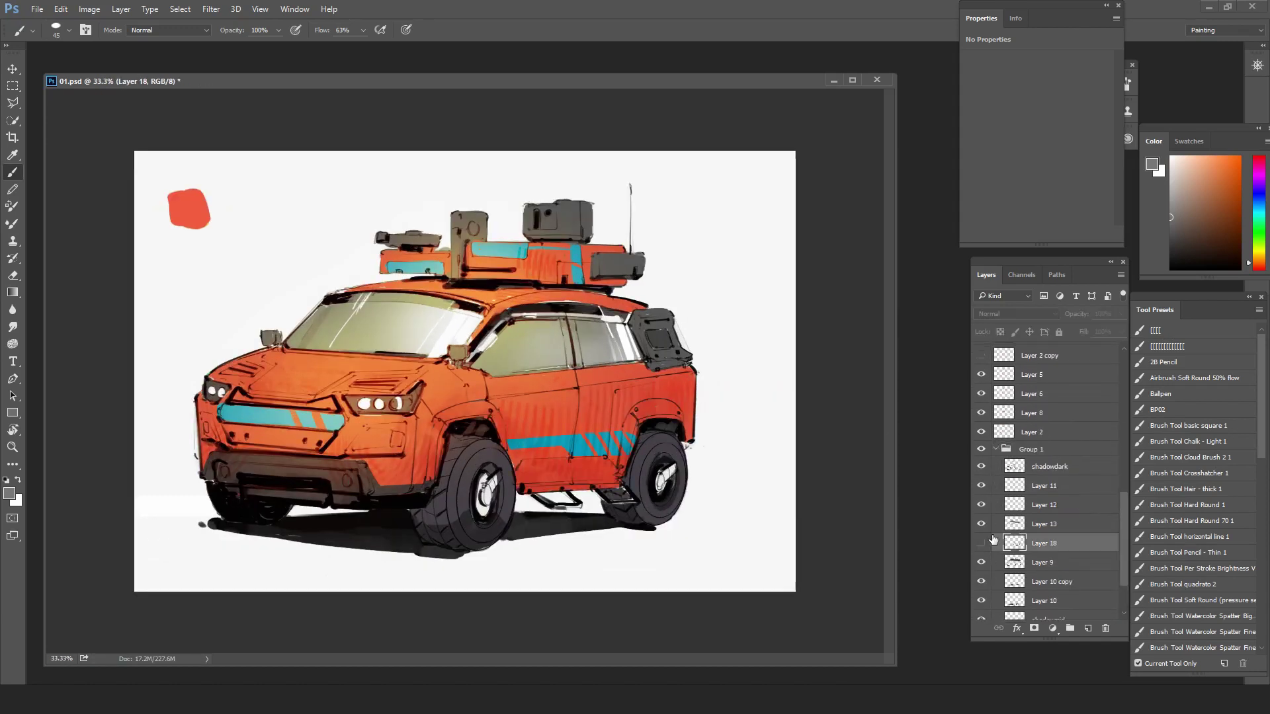
scroll(1005, 516, up, 5)
click(1030, 398)
key(bracketleft)
key(bracketleft)
drag(441, 424, 428, 473)
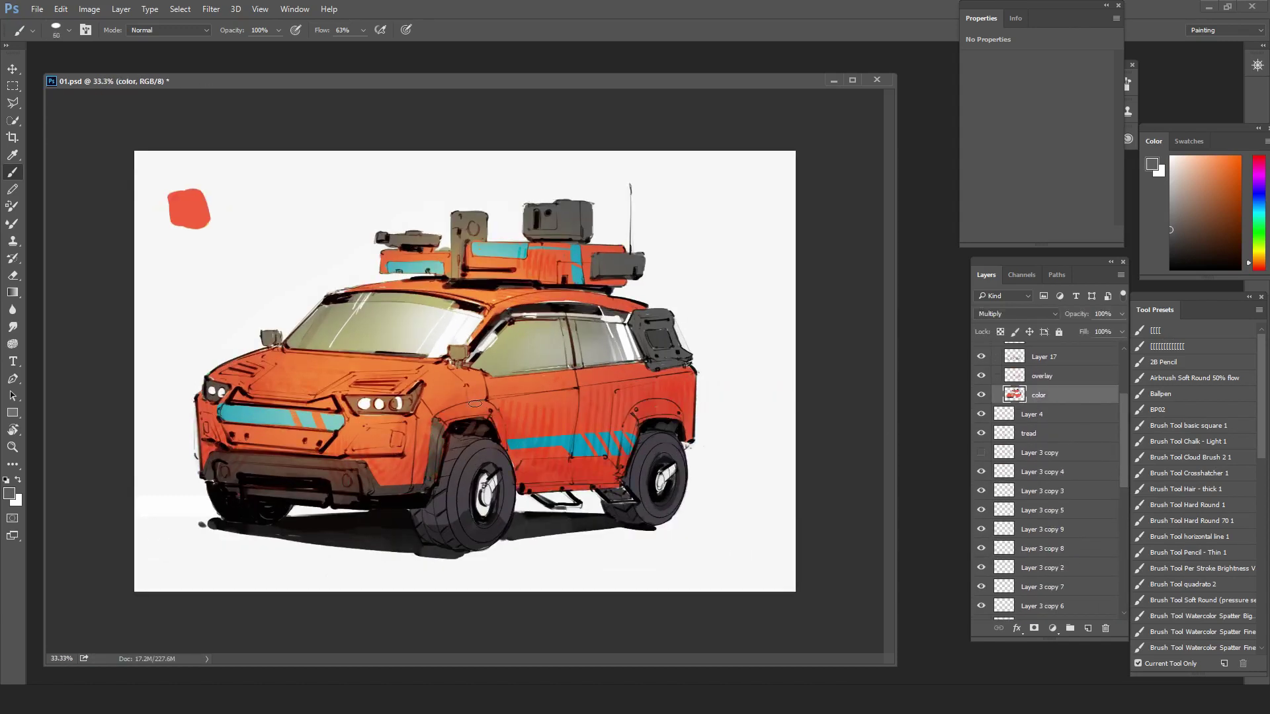
drag(439, 420, 474, 414)
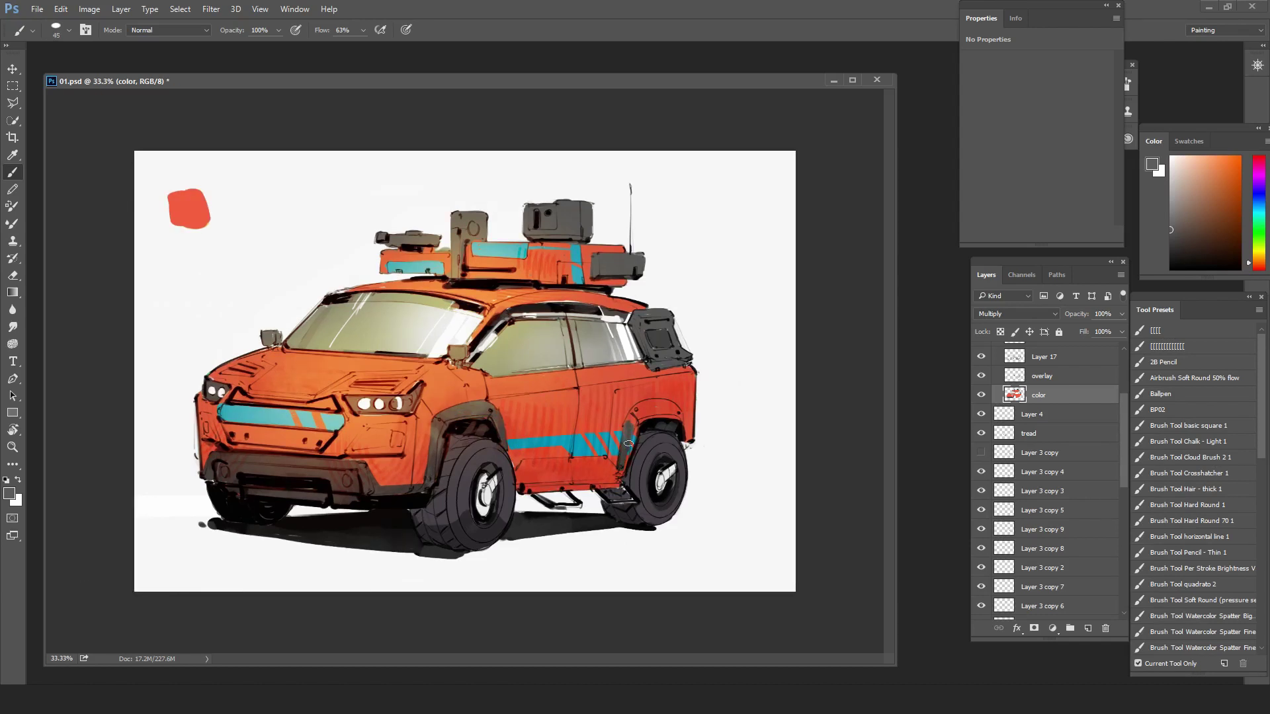
- Paint the rear wheel arch and the sill between the wheels dark grey on the color layer
drag(629, 443, 632, 414)
key(bracketright)
drag(679, 414, 658, 404)
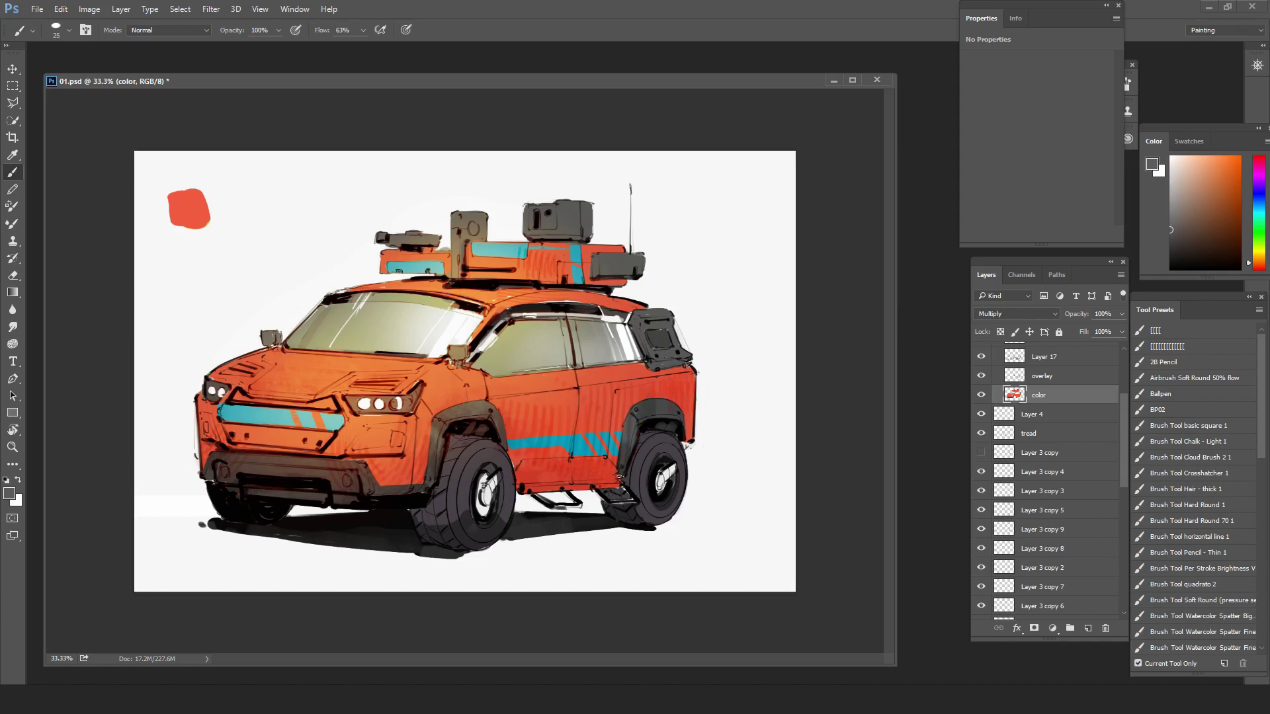
mouse_move(603, 461)
mouse_down()
mouse_move(531, 493)
mouse_move(596, 458)
mouse_move(570, 480)
mouse_move(528, 461)
mouse_move(558, 478)
mouse_move(533, 483)
mouse_up()
key(bracketright)
mouse_move(585, 485)
mouse_down()
mouse_move(529, 489)
mouse_move(593, 461)
mouse_up()
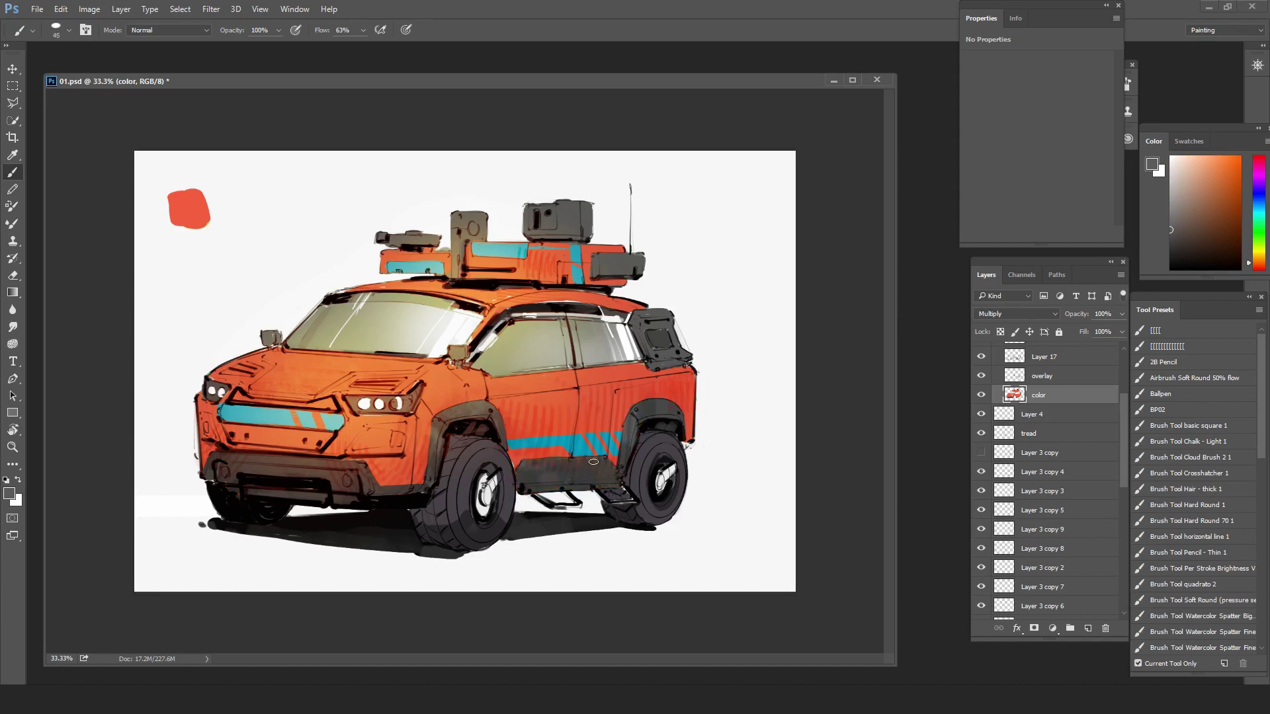
- Add a new layer above Layer 13 and paint a black band along the windshield's upper edge
ctrl+click(157, 561)
key(bracketright)
key(d)
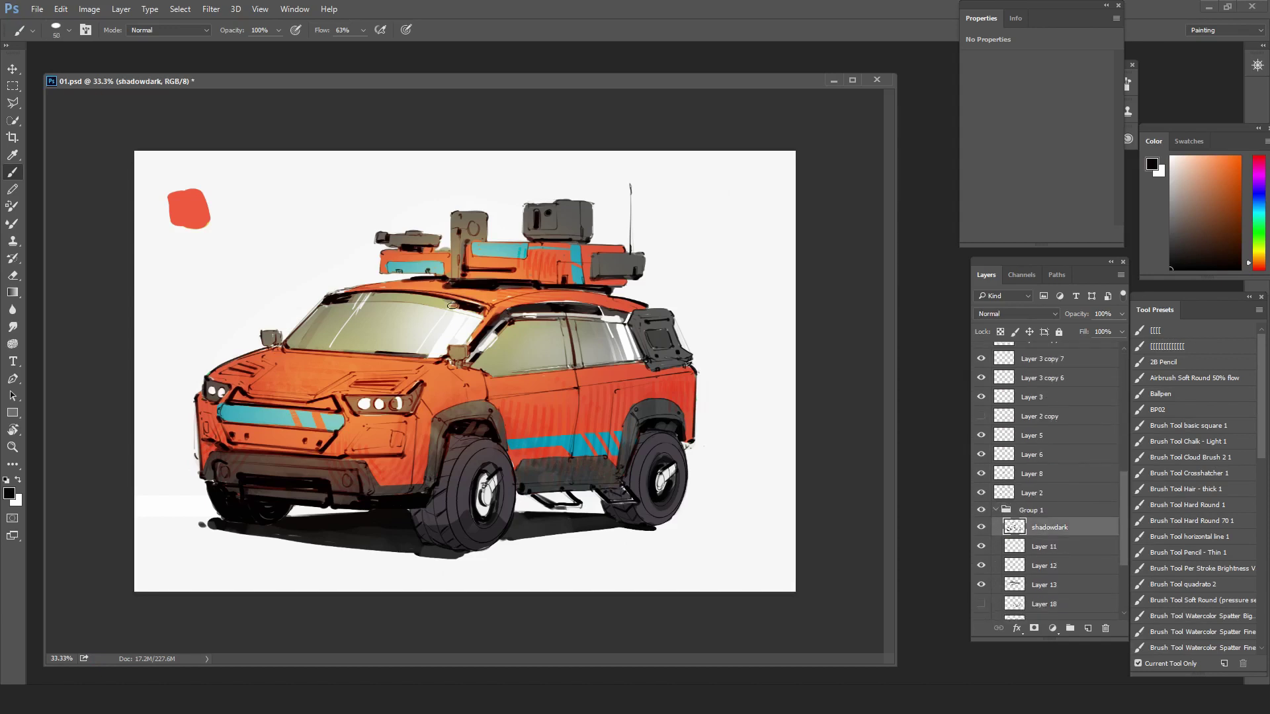
scroll(1045, 490, down, 3)
click(1000, 437)
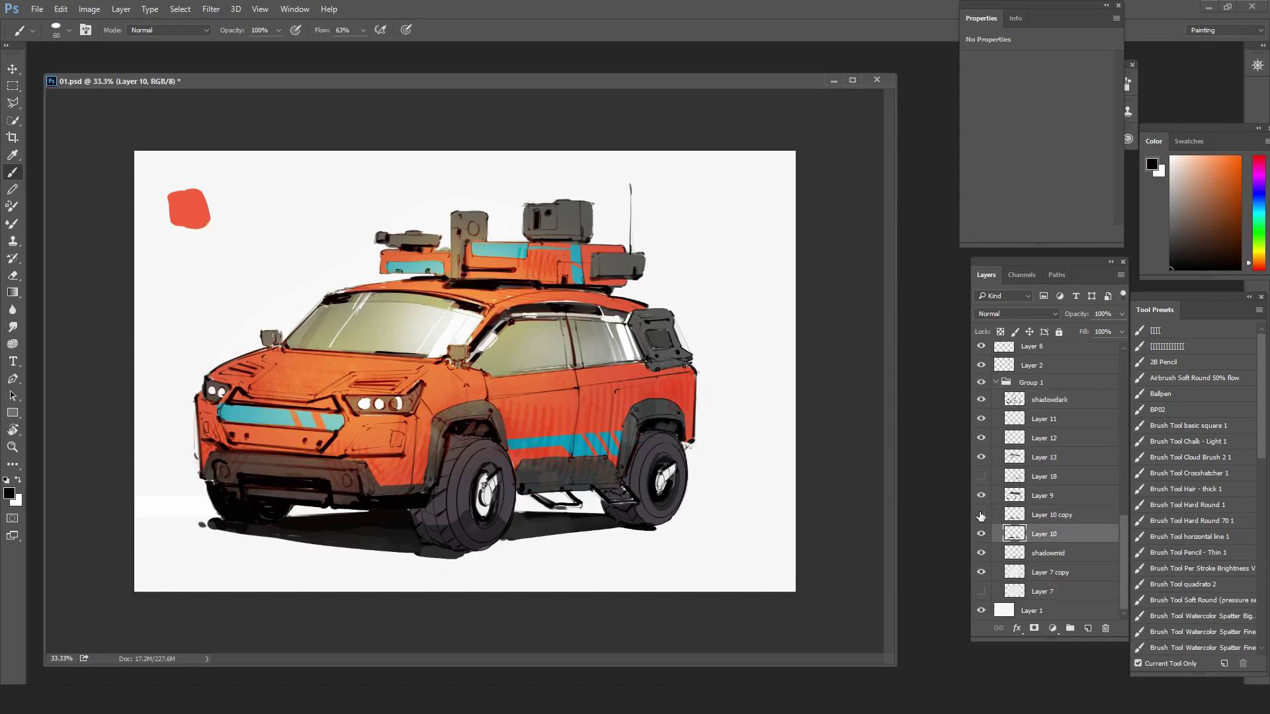
click(981, 476)
click(981, 476)
click(1050, 461)
key(ctrl+alt+shift+n)
drag(463, 306, 353, 298)
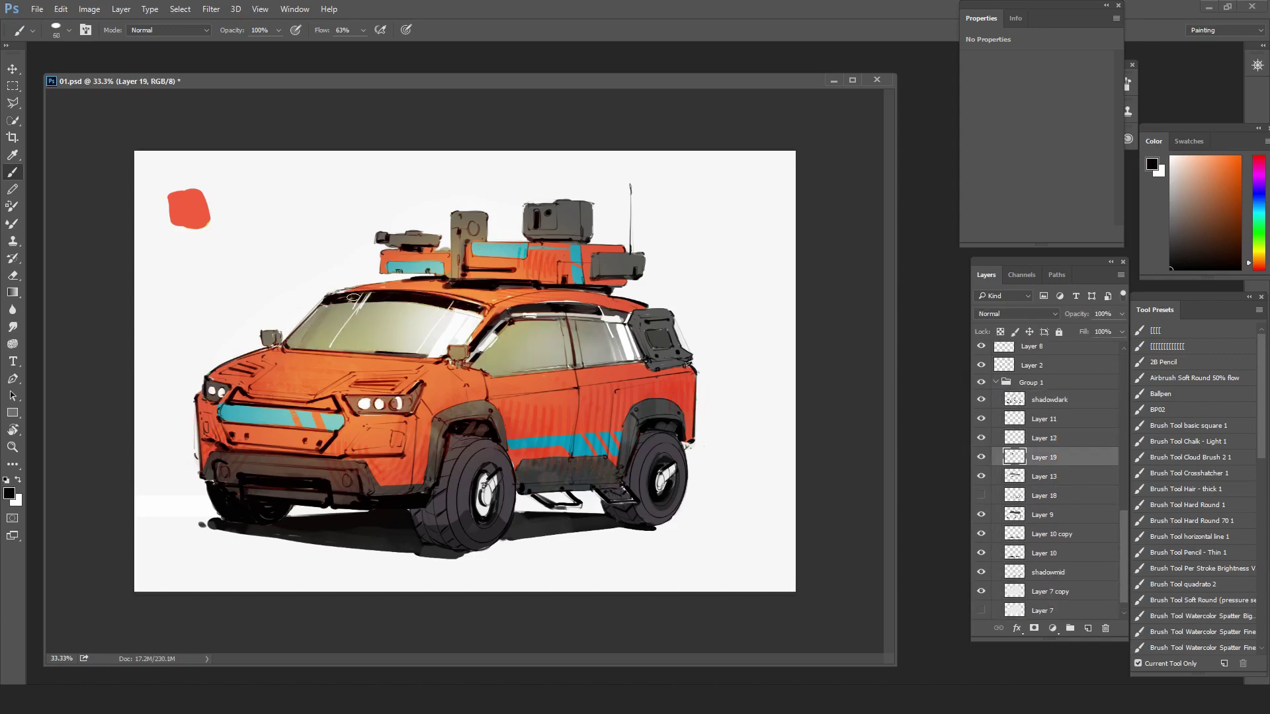
- Soften the black windshield band on Layer 19 with an enlarged Soft Round 90 1 eraser, and save the file
key(e)
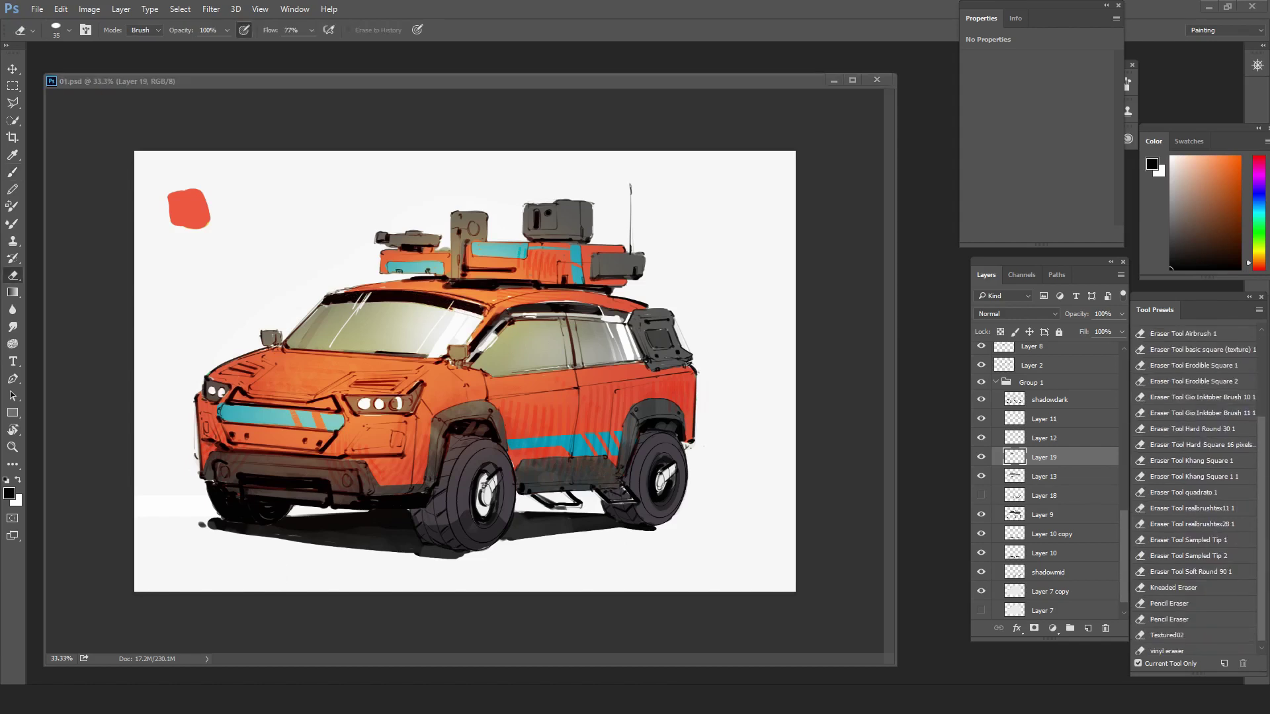
click(1183, 571)
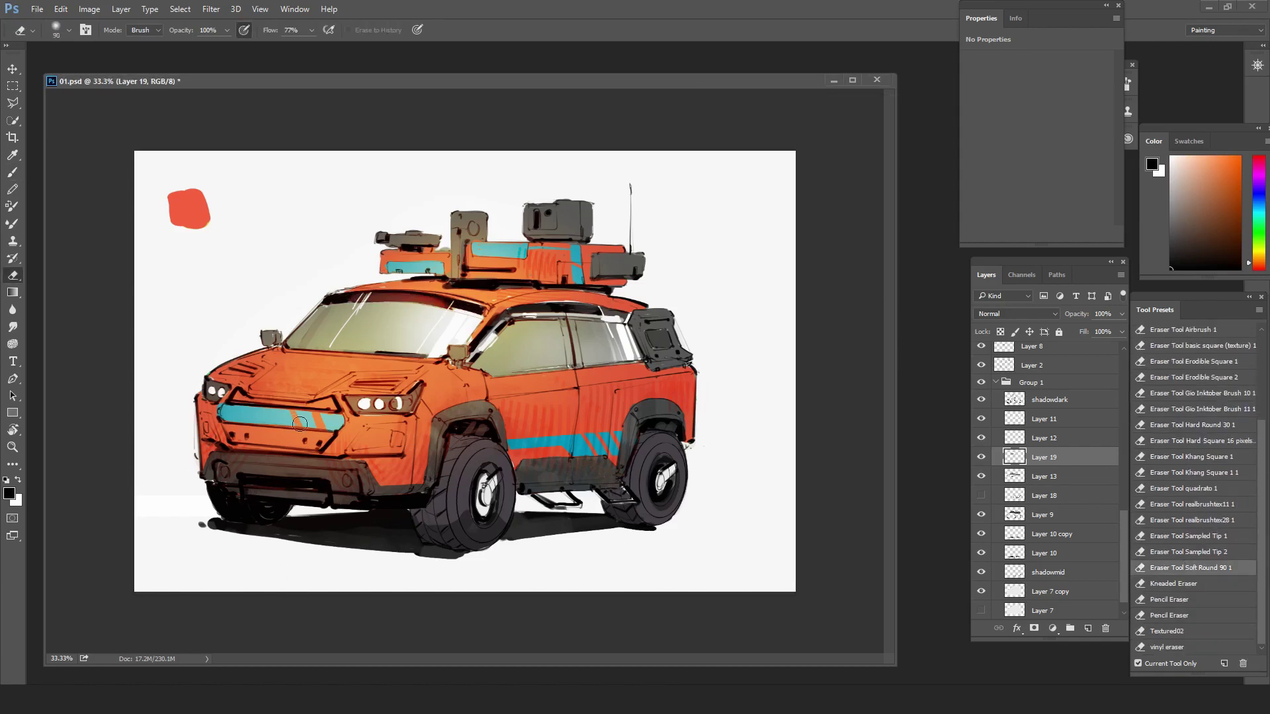
key(bracketright)
key(bracketright)
key(bracketright)
key(bracketright)
key(ctrl+s)
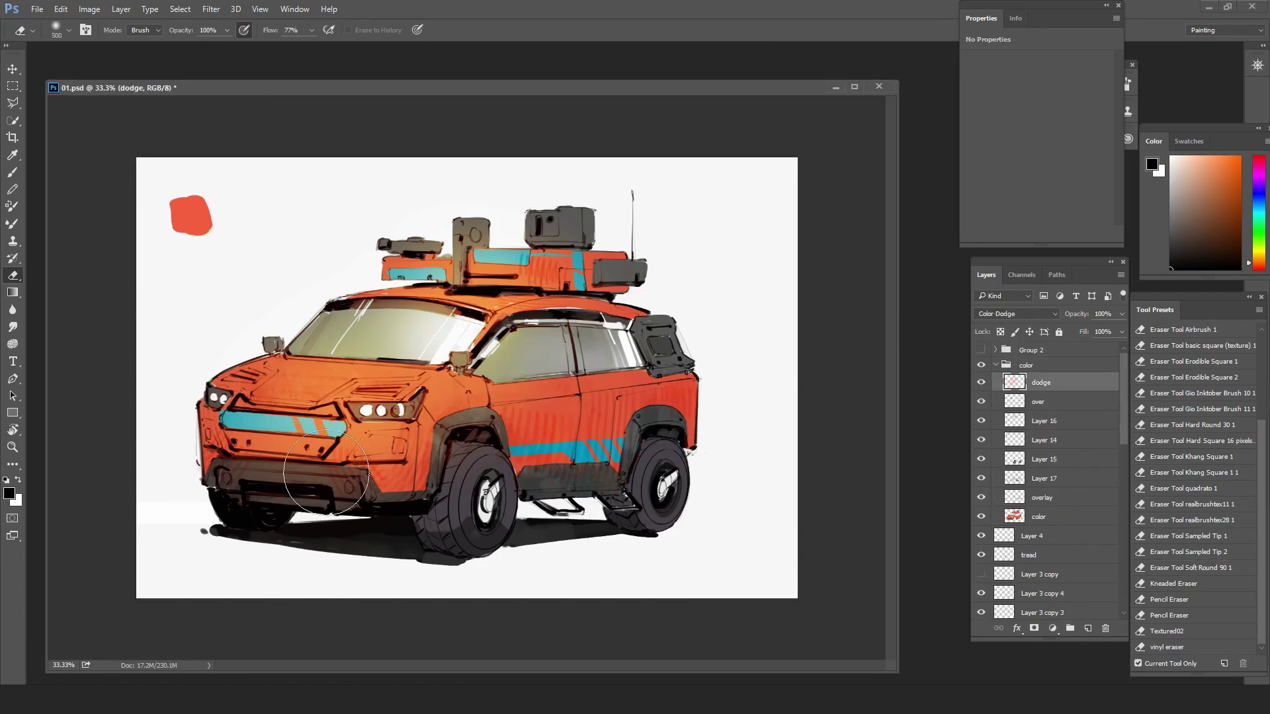
- Paint the lower grille dark grey and the wheel hubs lighter grey on the color layer, and save the file
click(1045, 517)
key(b)
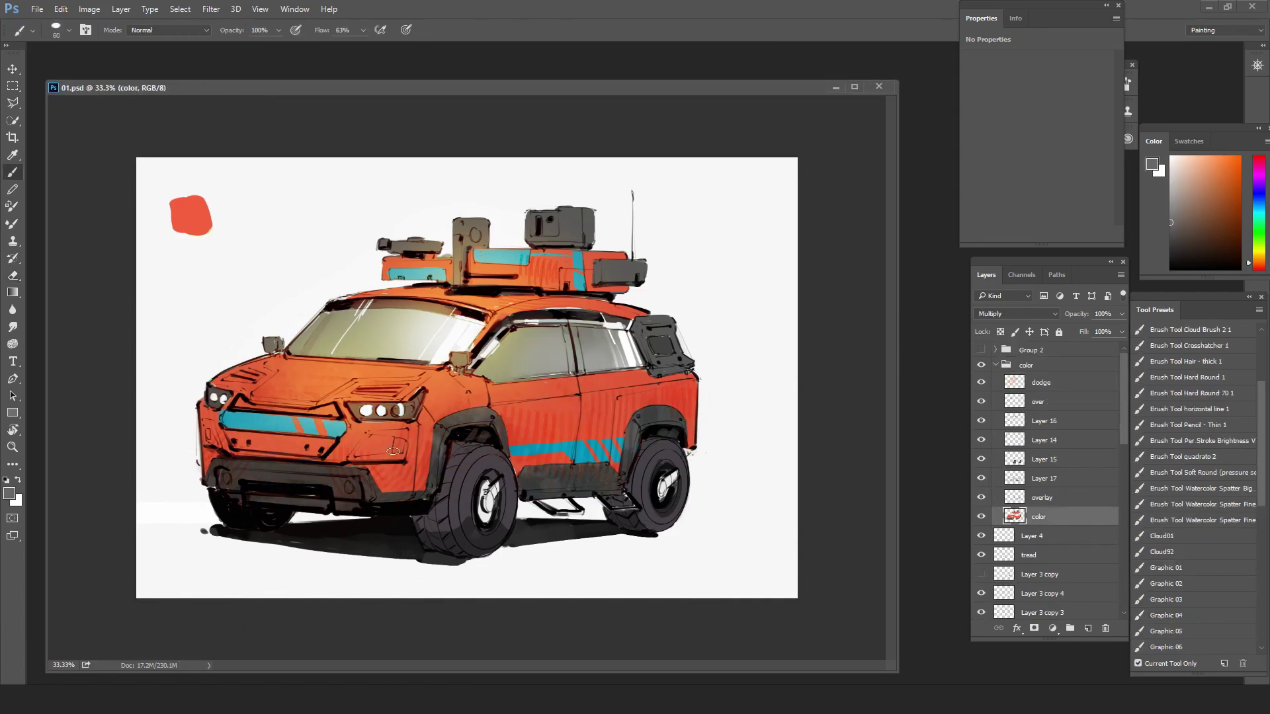
mouse_move(317, 448)
mouse_down()
mouse_move(224, 440)
mouse_move(327, 446)
mouse_move(235, 445)
mouse_move(306, 416)
mouse_up()
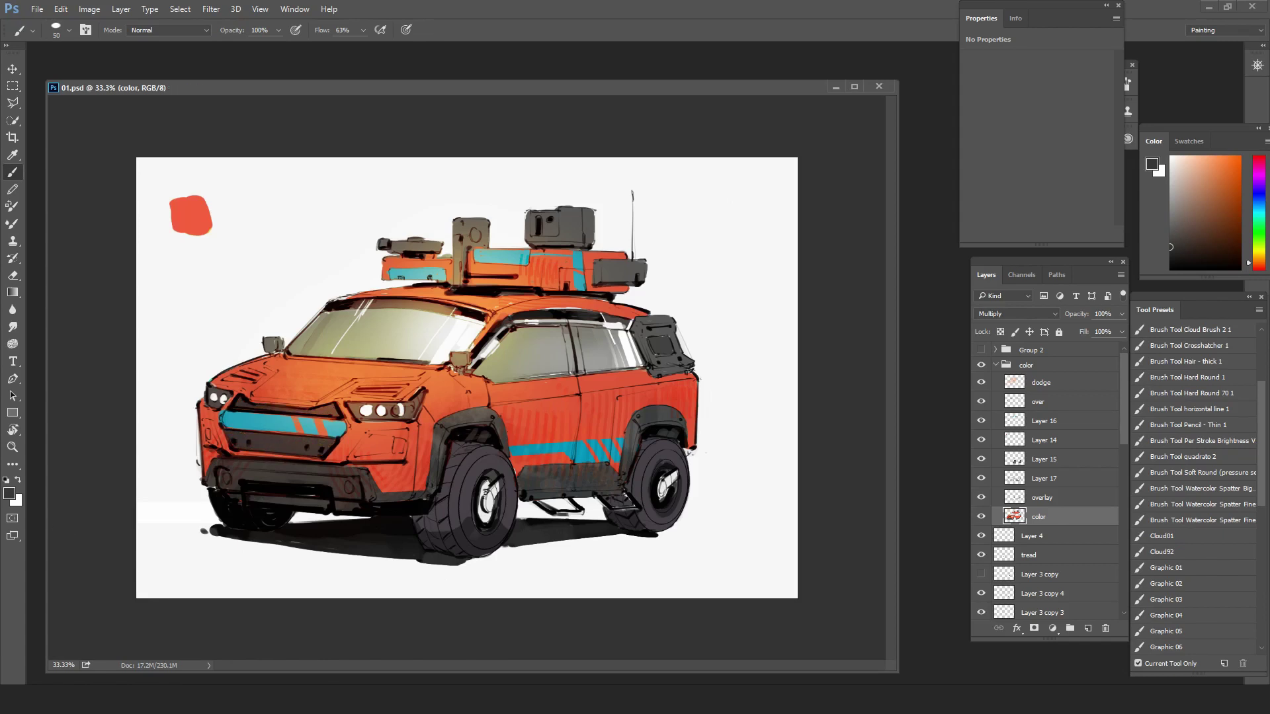
click(1169, 209)
key(ctrl+s)
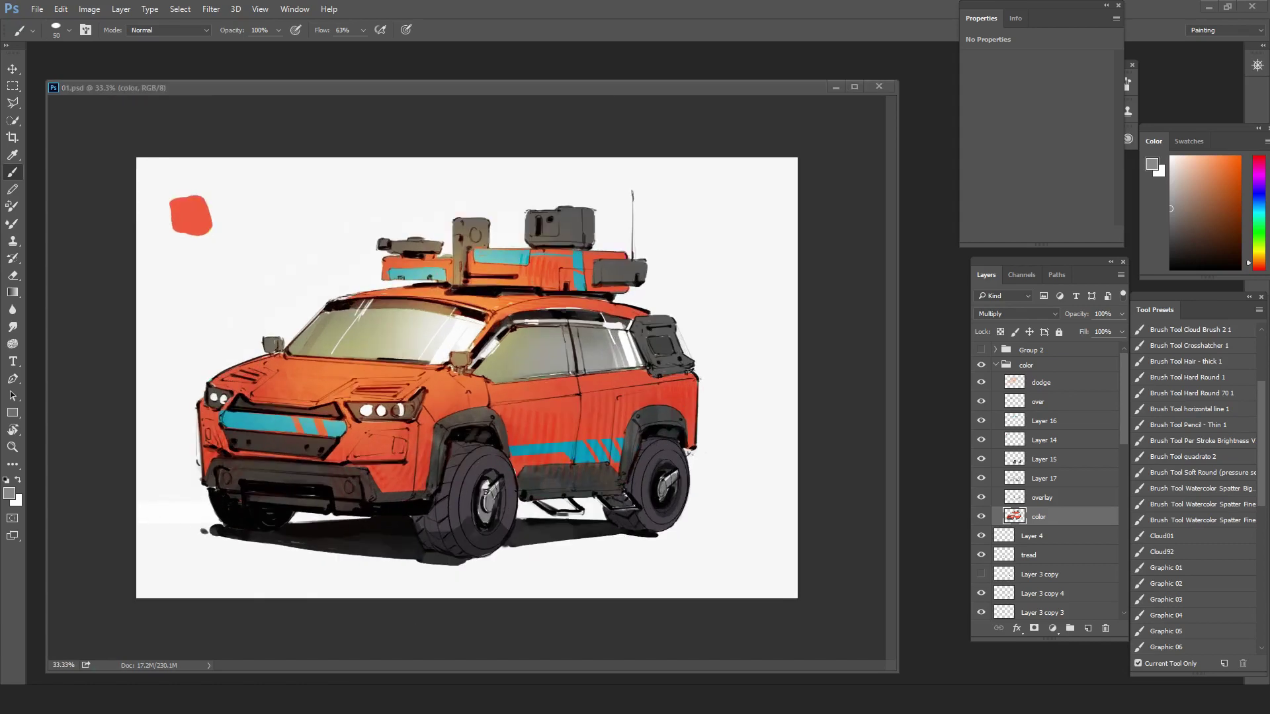
- Paint teal accents on the front and rear wheel hubs on the over layer with a small brush
click(1080, 403)
click(1259, 209)
click(1224, 193)
key(bracketleft)
key(bracketleft)
key(bracketleft)
key(bracketleft)
key(bracketleft)
drag(487, 483, 483, 496)
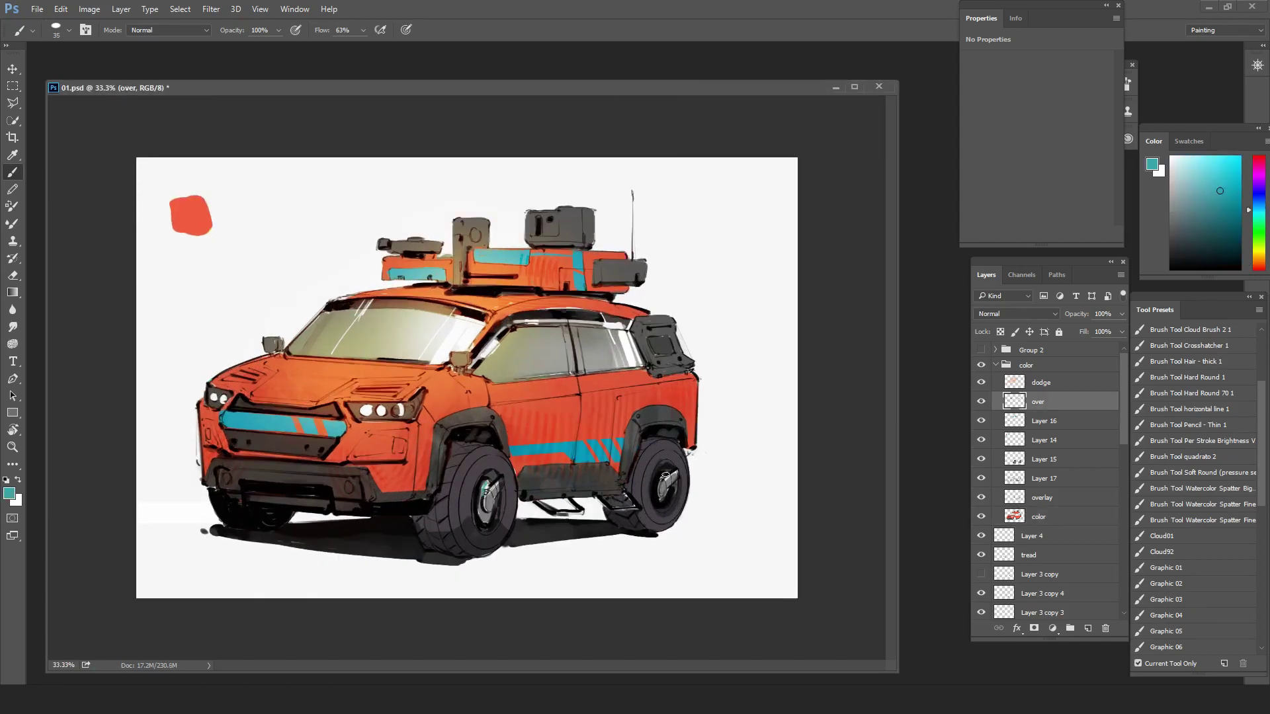
drag(662, 488, 665, 497)
- Paint bright cyan fog lamps in the front bumper, add pale highlights to them on the over layer, and save the file
click(1223, 169)
key(ctrl+s)
key(ctrl+s)
click(585, 88)
click(1180, 168)
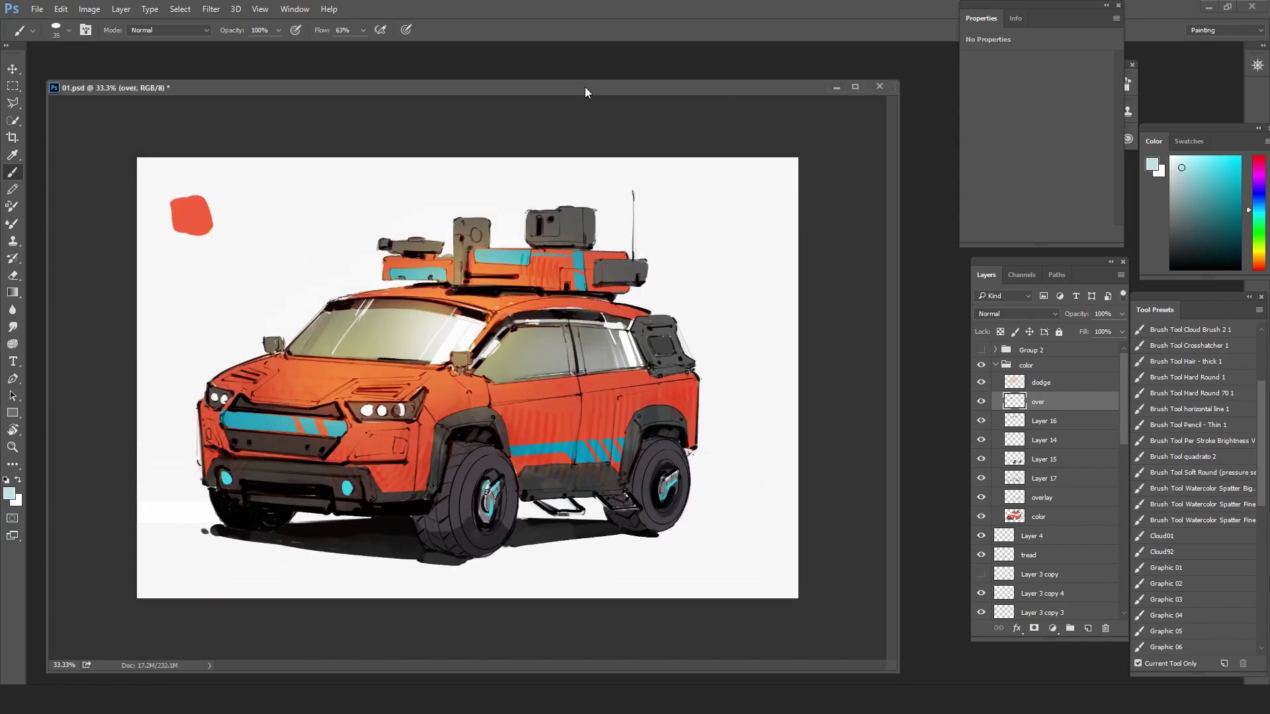
key(ctrl+s)
- Paint a small red light on the roof-mounted camera box on the over layer, and flip the image horizontally
key(bracketleft)
key(bracketleft)
key(bracketleft)
click(1232, 165)
click(1259, 269)
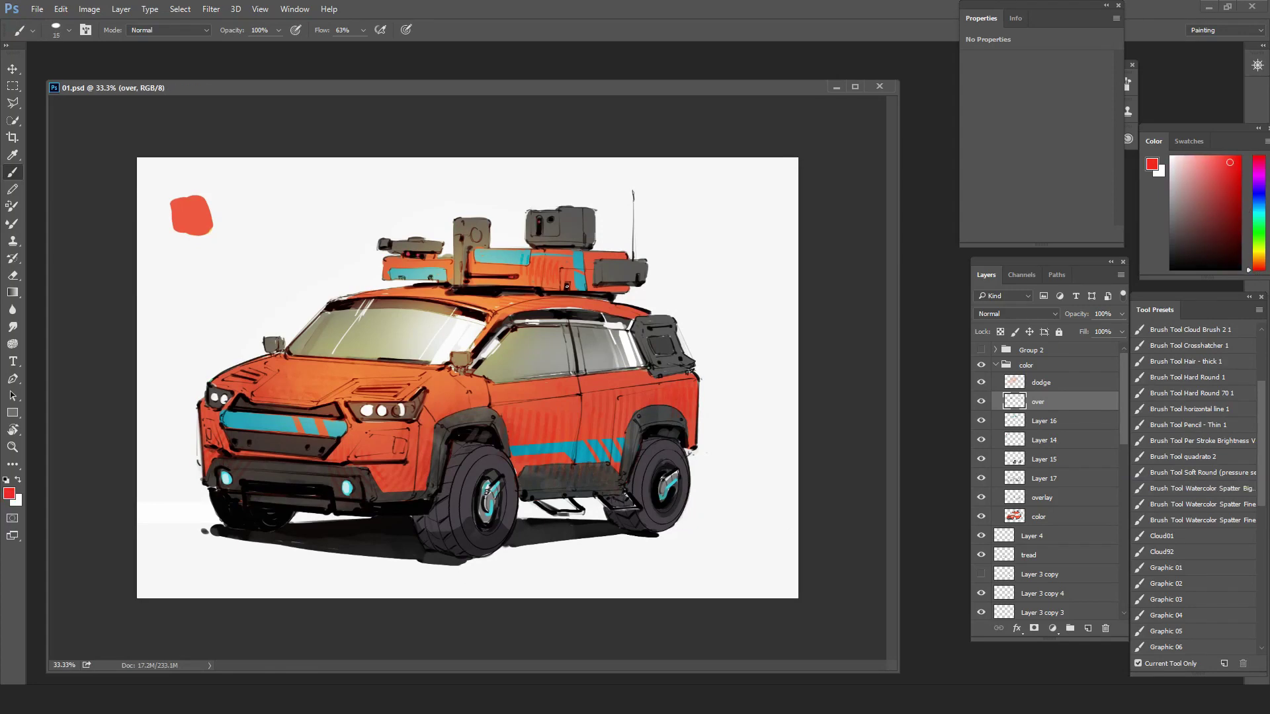
key(ctrl+minus)
key(ctrl+plus)
key(F2)
- Brush dark texture onto the front tire on the overlay layer with a smear brush and a sampled dark tone
click(1041, 499)
alt+click(655, 447)
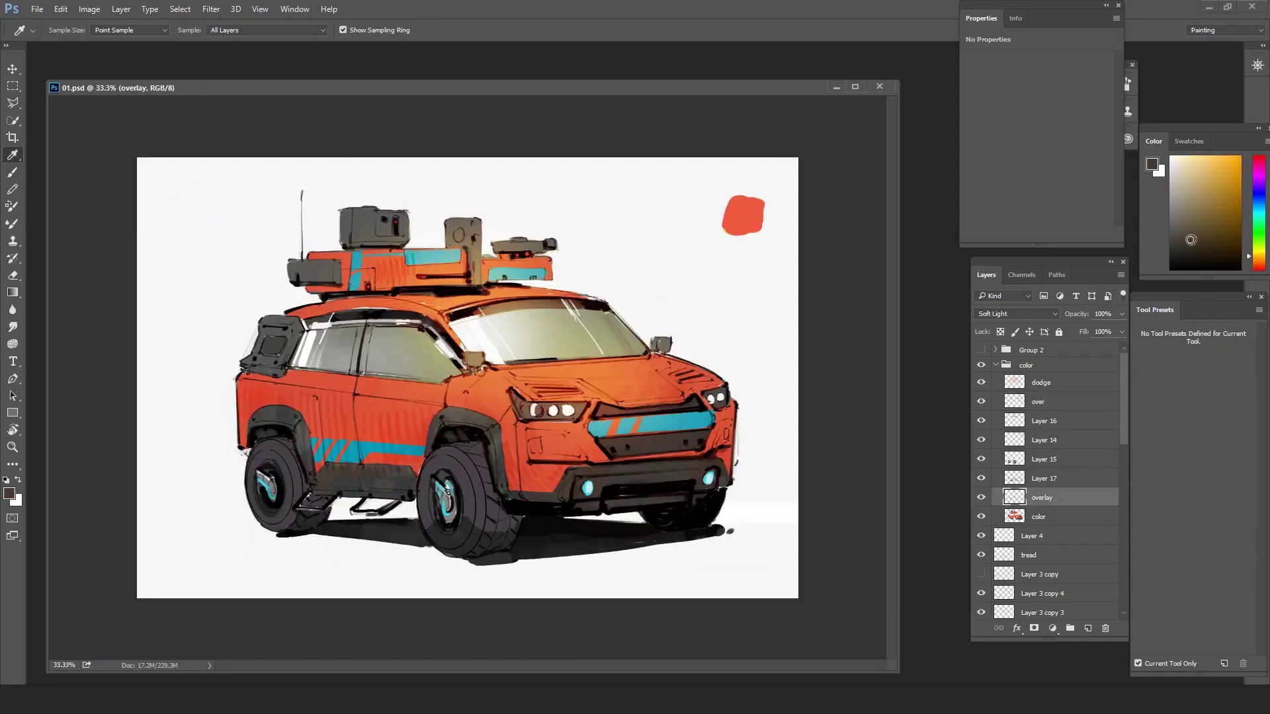
drag(1260, 411, 1261, 577)
click(1216, 603)
click(1214, 555)
mouse_move(488, 507)
mouse_down()
mouse_move(460, 527)
mouse_move(440, 522)
mouse_up()
- Set up the Smear03 brush in dark brown on Layer 17, and hide Layer 14
click(1203, 250)
click(1043, 482)
click(1168, 587)
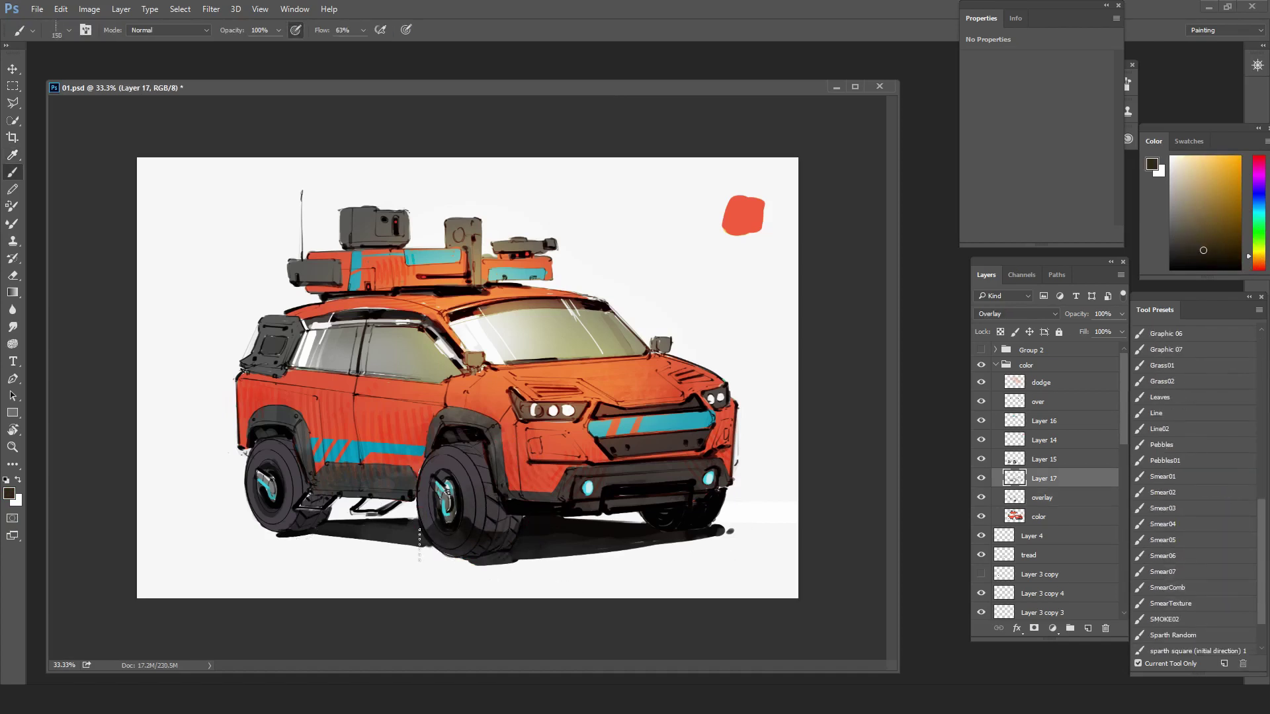
click(1163, 508)
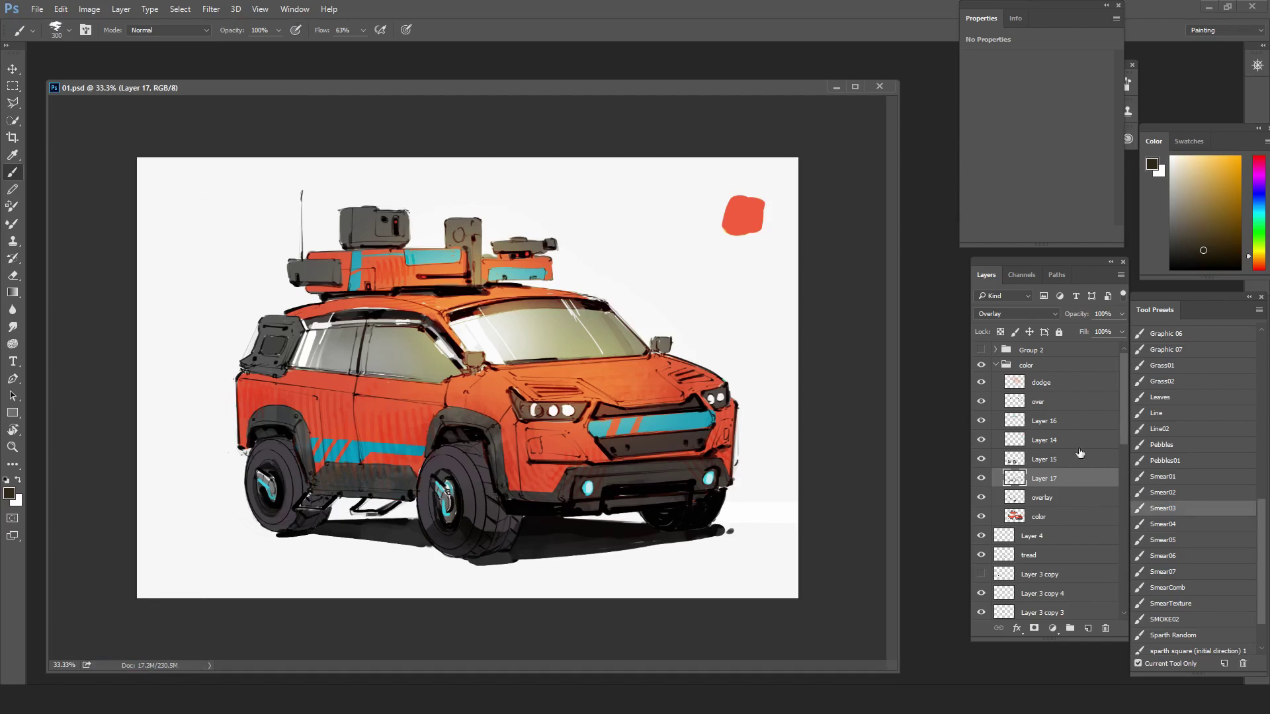
click(1043, 440)
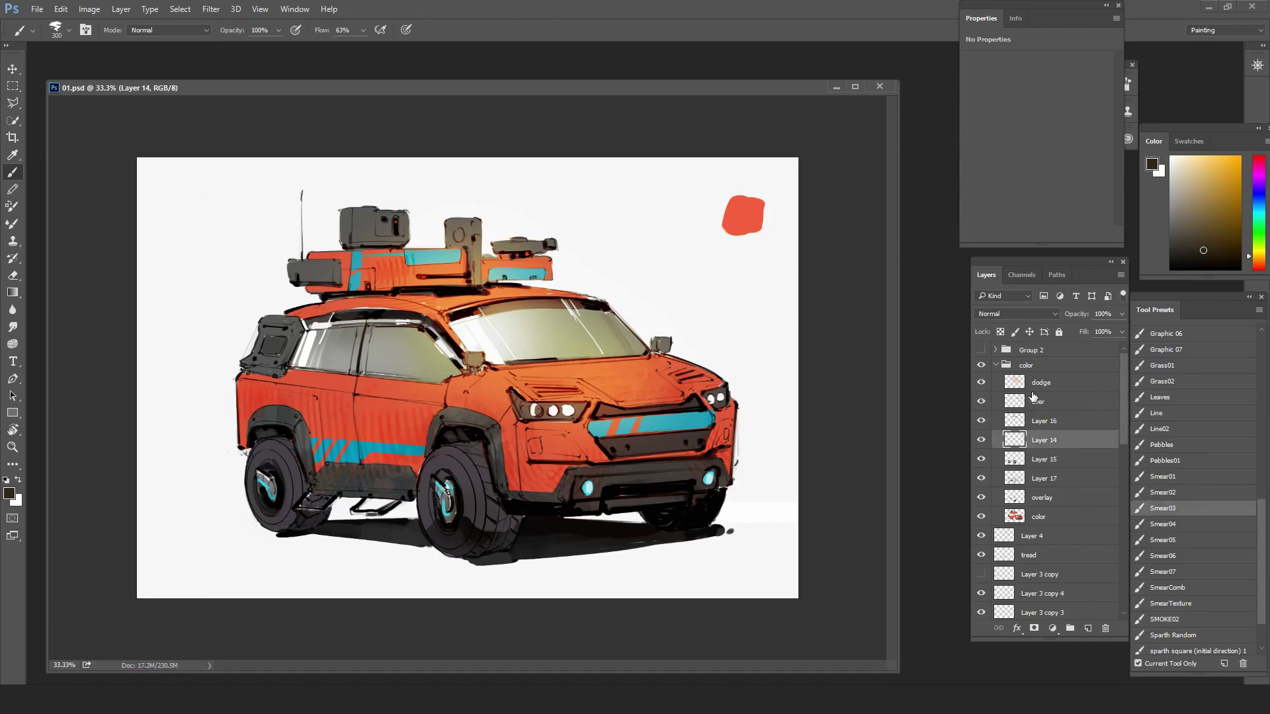
click(982, 440)
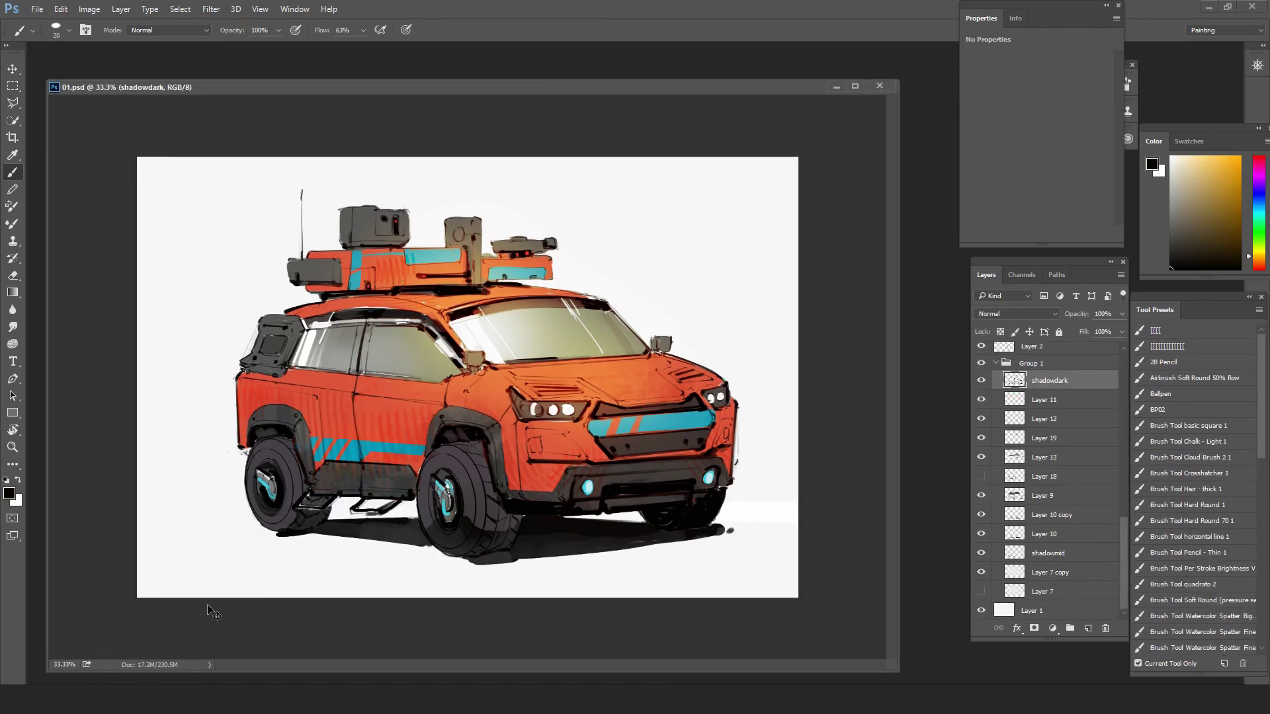
- Paint the recessed bumper panels on both sides of the grille dark grey on the color layer
click(1058, 495)
click(1170, 230)
click(1051, 438)
click(981, 457)
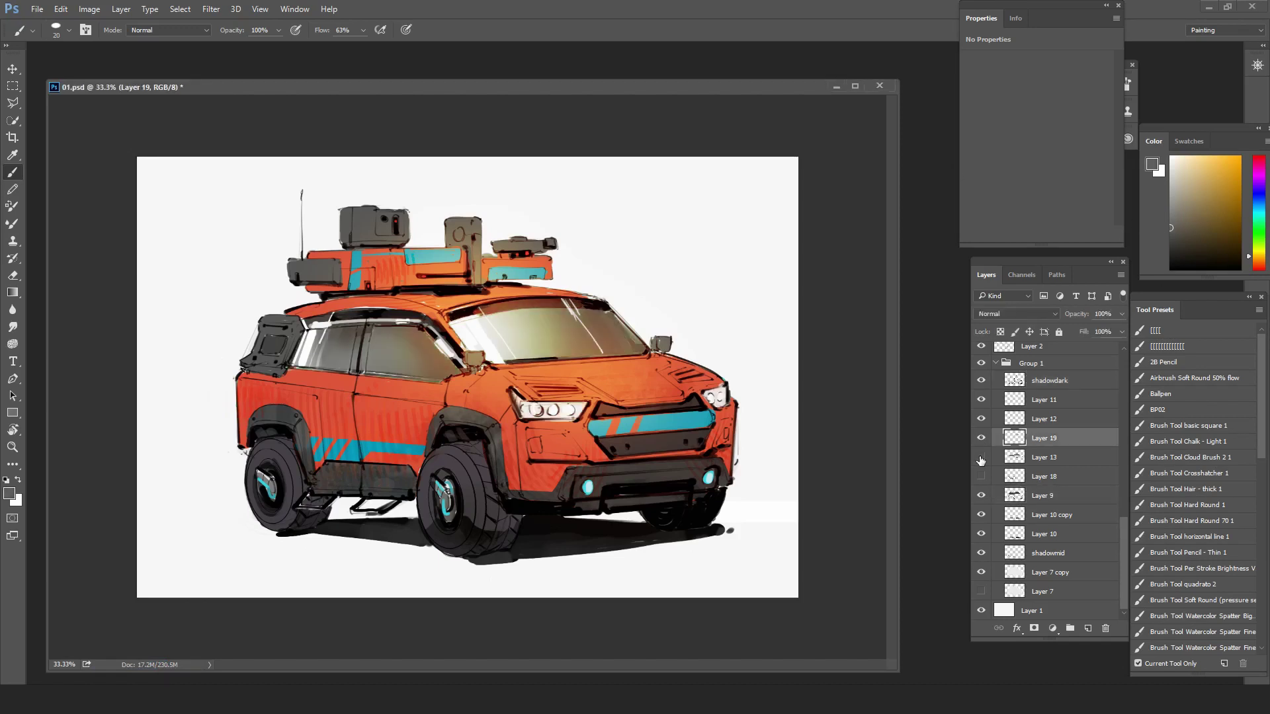
click(981, 457)
click(1048, 457)
click(1171, 236)
scroll(1037, 461, up, 7)
click(1037, 454)
key(bracketright)
key(bracketright)
key(bracketright)
key(bracketright)
key(bracketright)
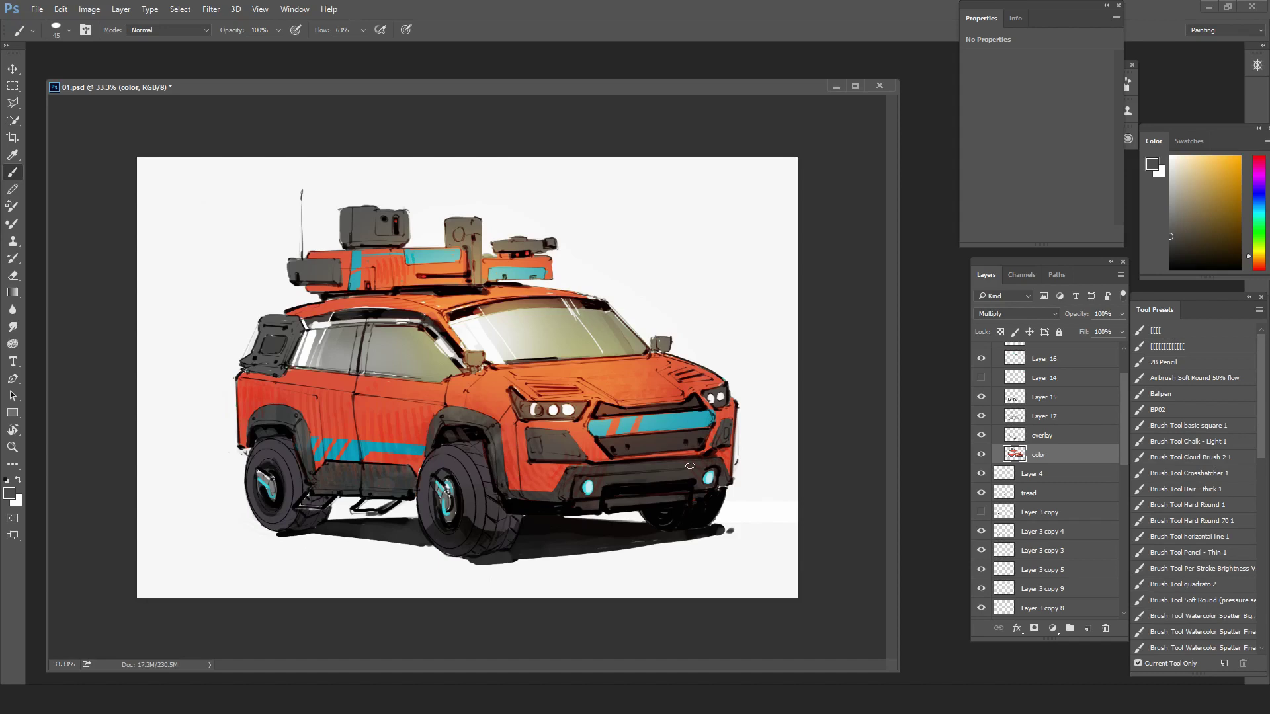
- Paint small amber indicator lights inside the dark bumper panels on both sides of the grille with a small brush
click(1231, 219)
click(1258, 259)
click(1231, 169)
key(bracketleft)
key(bracketleft)
key(bracketleft)
key(bracketleft)
key(bracketleft)
drag(534, 438, 537, 452)
drag(726, 429, 726, 437)
- Retouch the side mirrors in black on the over layer with a slightly larger brush
drag(1124, 446, 1123, 427)
click(1051, 401)
click(1170, 269)
key(bracketright)
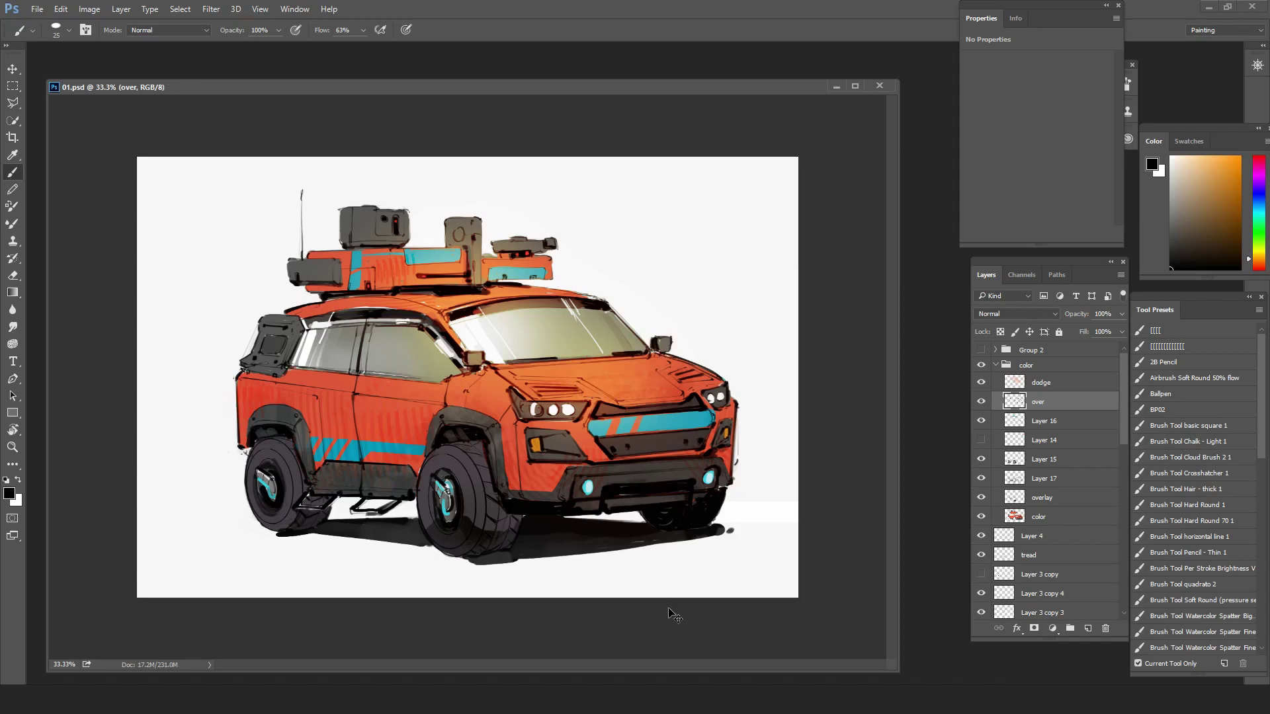
- Expand Group 2 and turn on its Levels 1 and Color Balance 1 adjustments
click(994, 350)
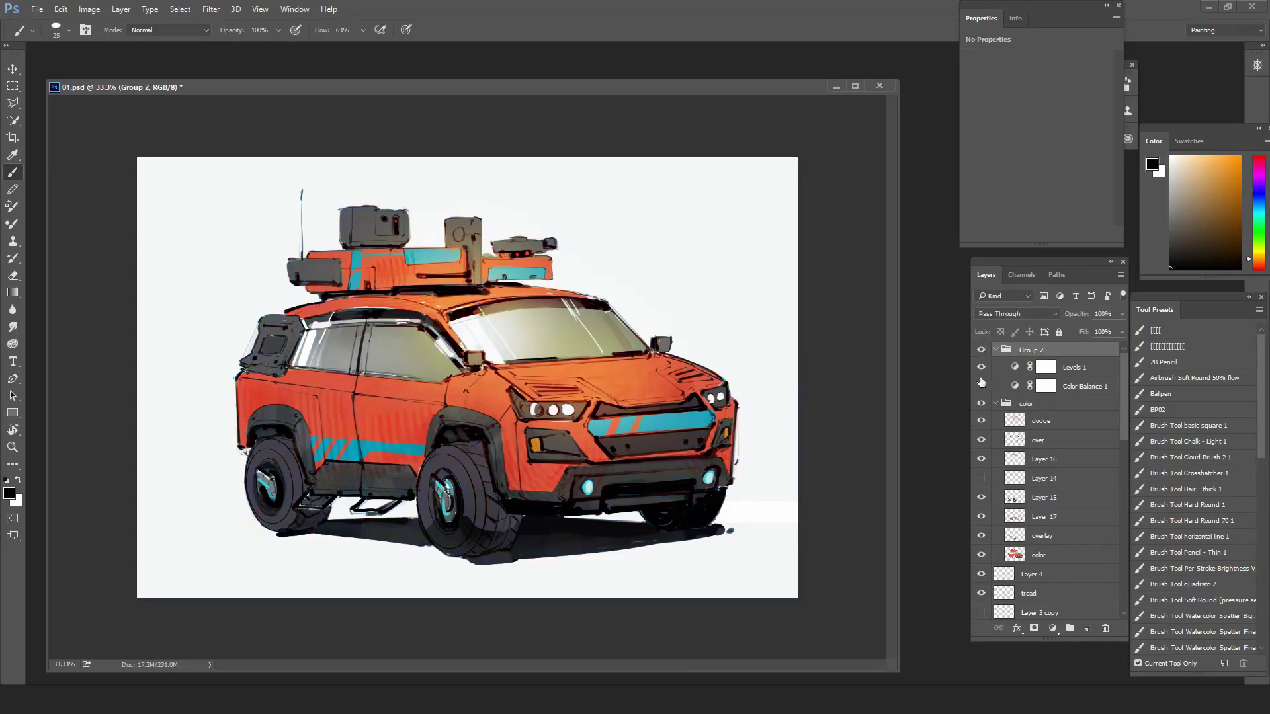